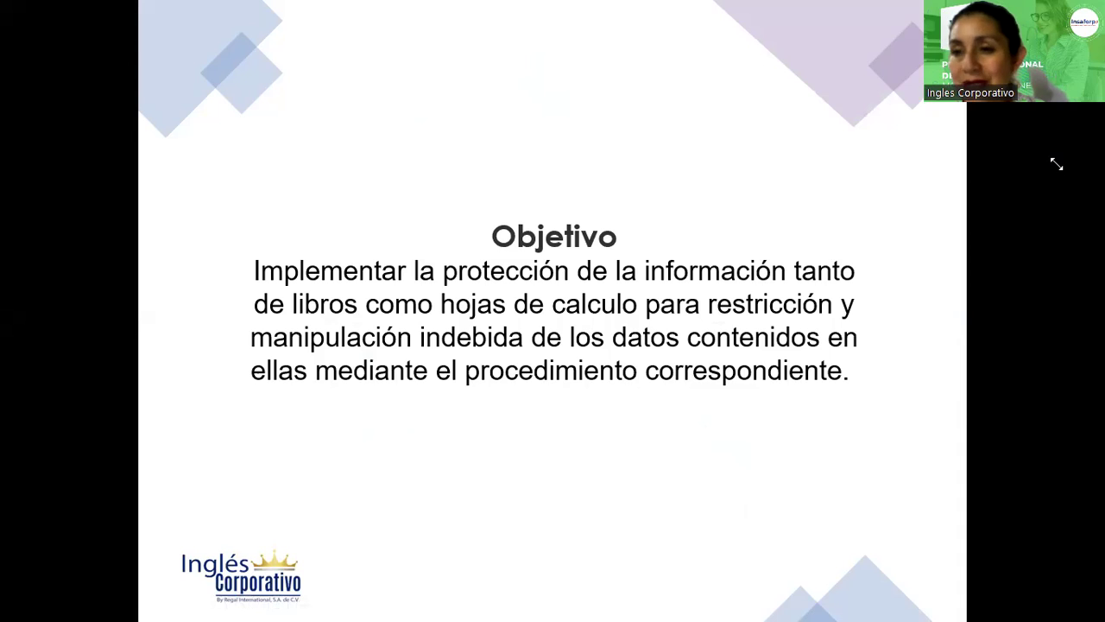
Advance the slideshow past Objetivo to the 'Protección y seguridad en Excel' slide.
left_click_drag(1056, 163, 889, 178)
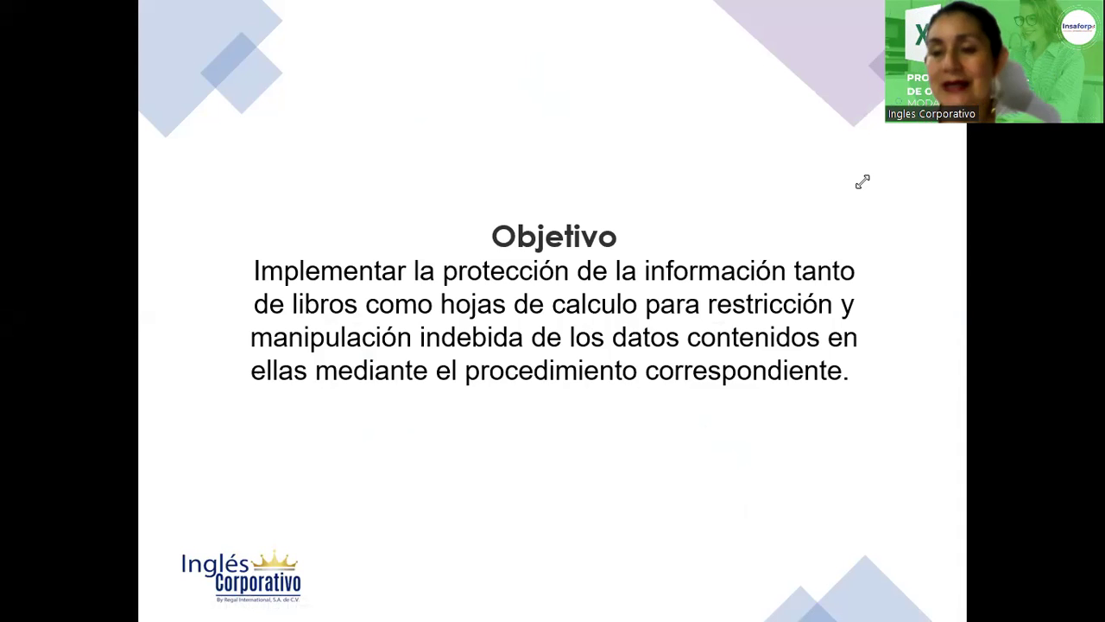
left_click_drag(863, 181, 876, 182)
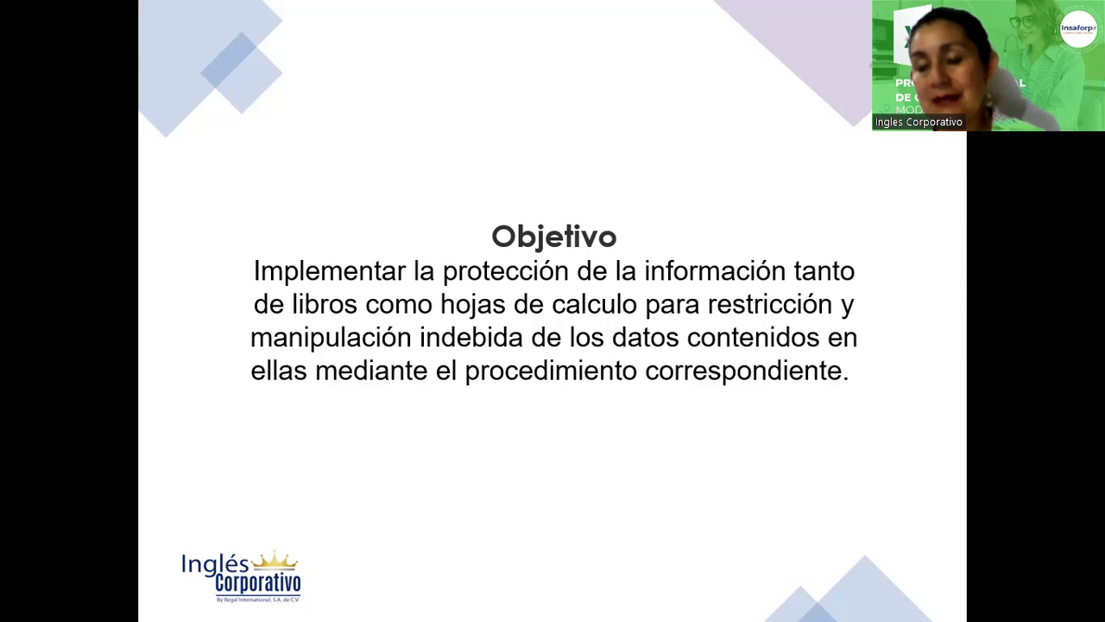
left_click(817, 250)
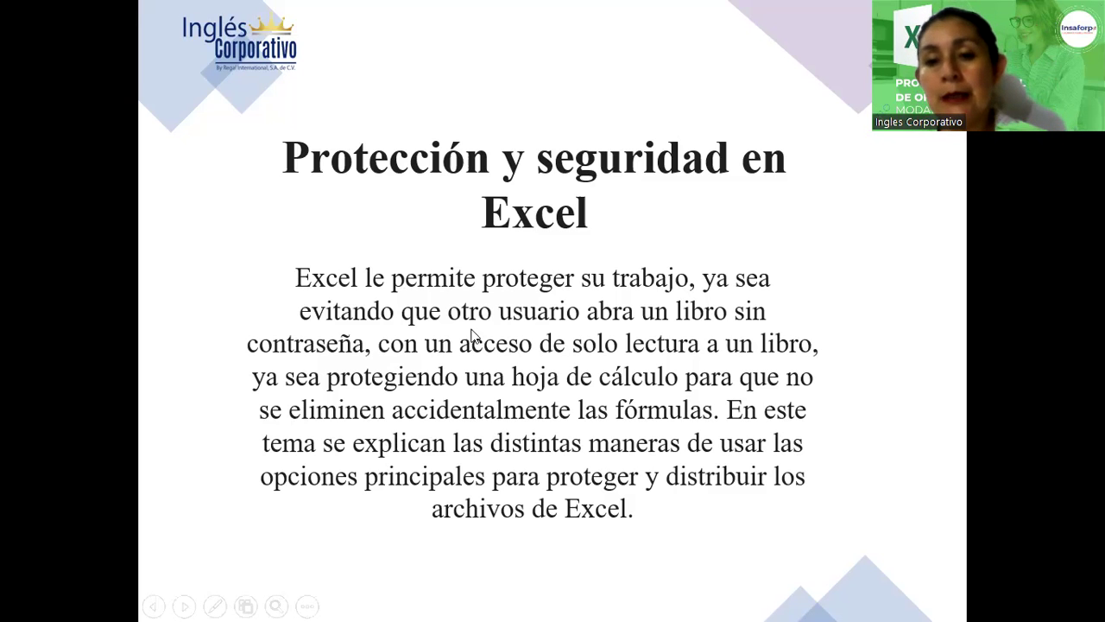
Advance the slideshow to the Advertencia slide about password and protection warnings.
left_click(462, 360)
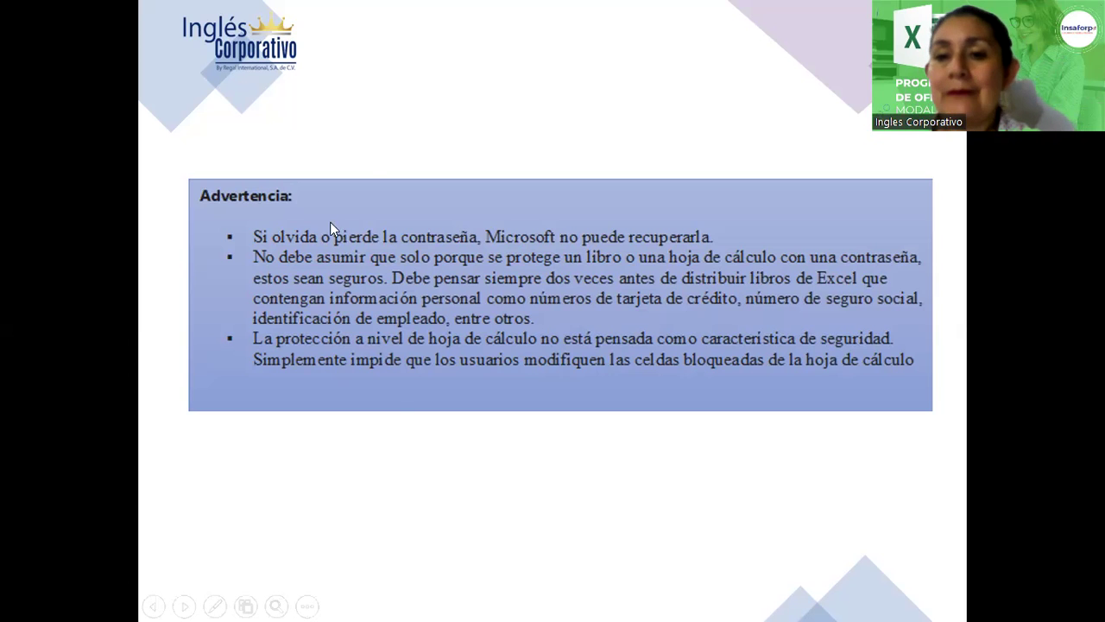
Advance to the slide showing the Proteger libro menu screenshot.
left_click(386, 254)
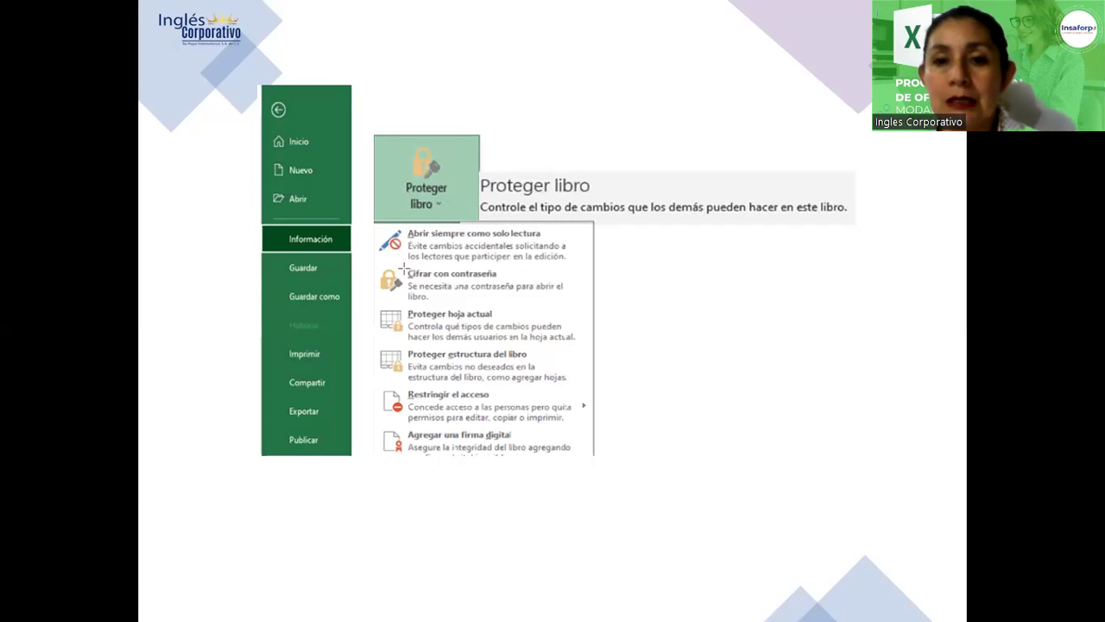
Draw a red box around the three protection options, with arrows pointing to Cifrar con contraseña.
mouse_move(371, 265)
left_mouse_down()
mouse_move(558, 368)
mouse_move(585, 399)
mouse_move(588, 390)
left_mouse_up()
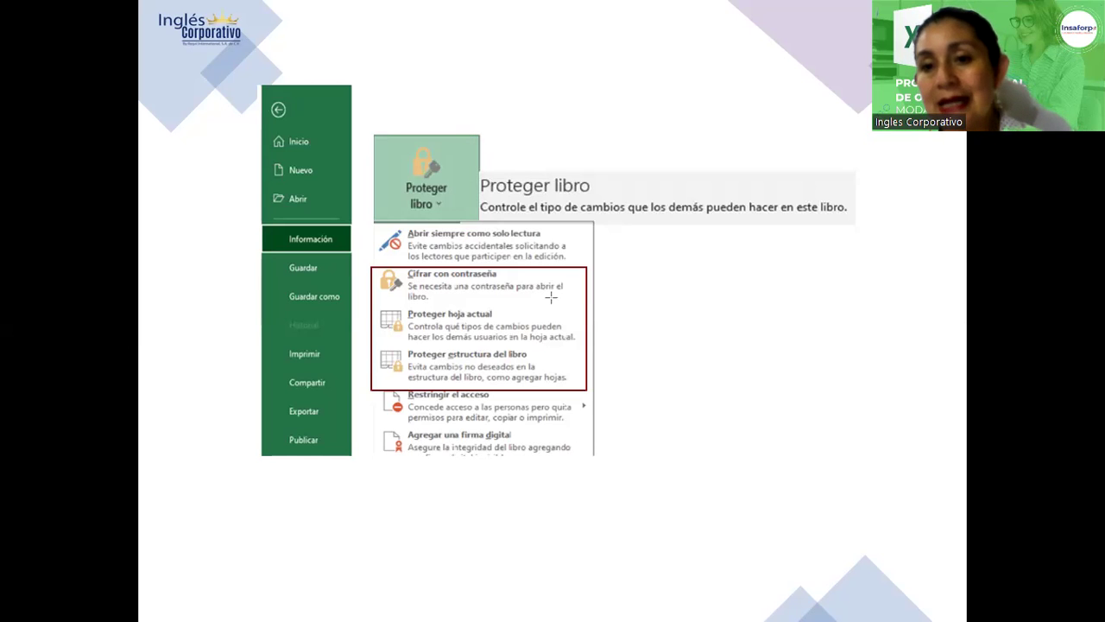
left_click_drag(550, 297, 656, 293)
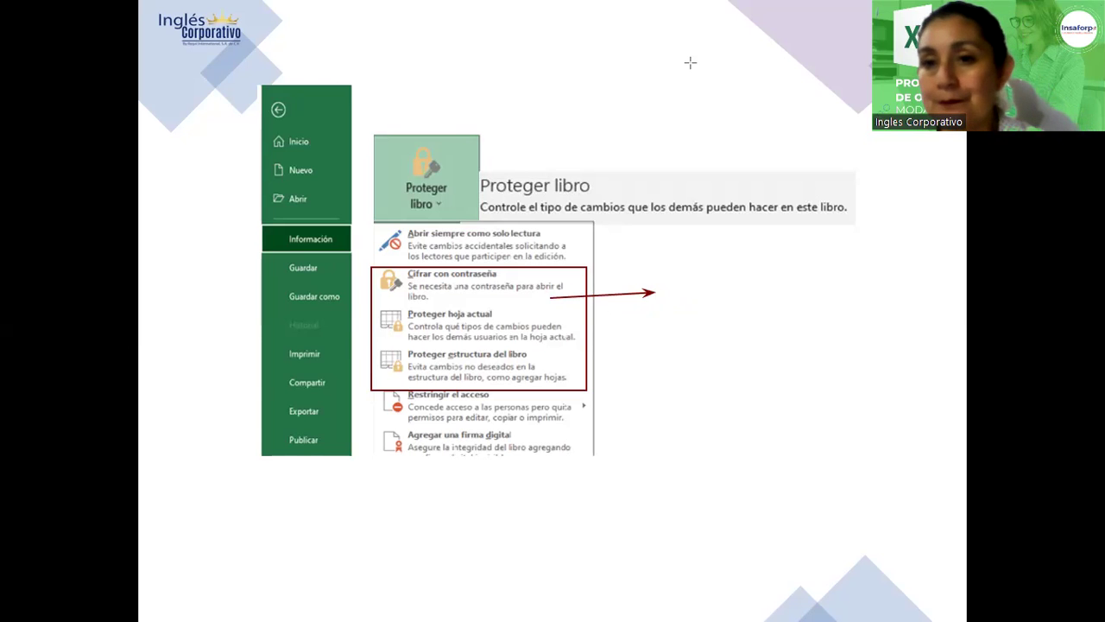
left_click_drag(305, 282, 393, 288)
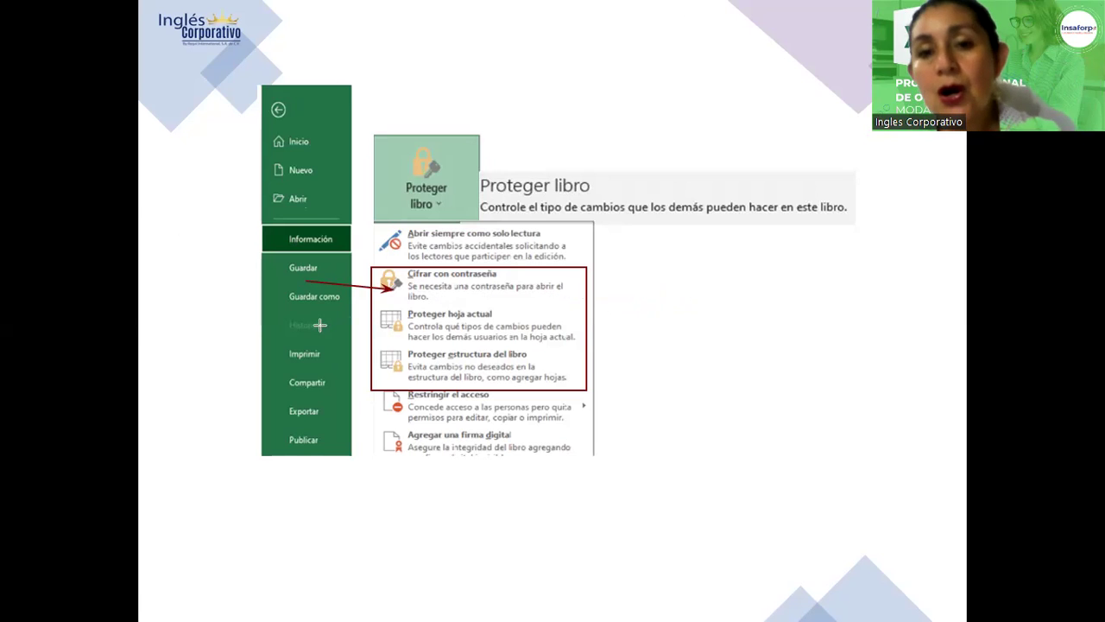
Mark Proteger hoja actual and Proteger estructura del libro with red arrows, then erase all ink.
left_click_drag(309, 324, 385, 325)
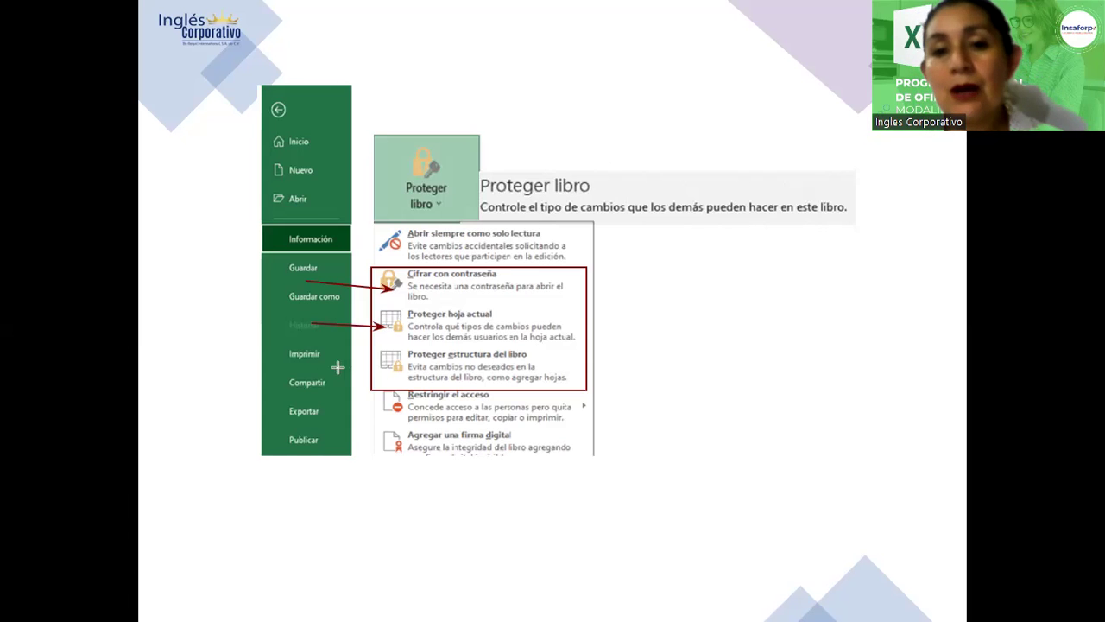
left_click_drag(311, 361, 397, 363)
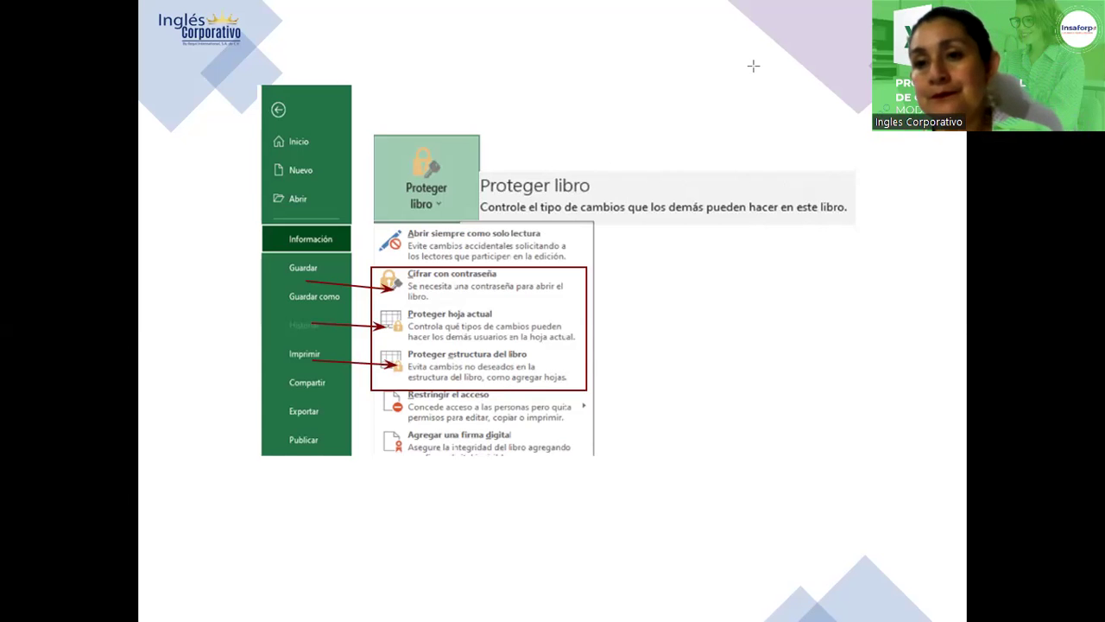
left_click(236, 481)
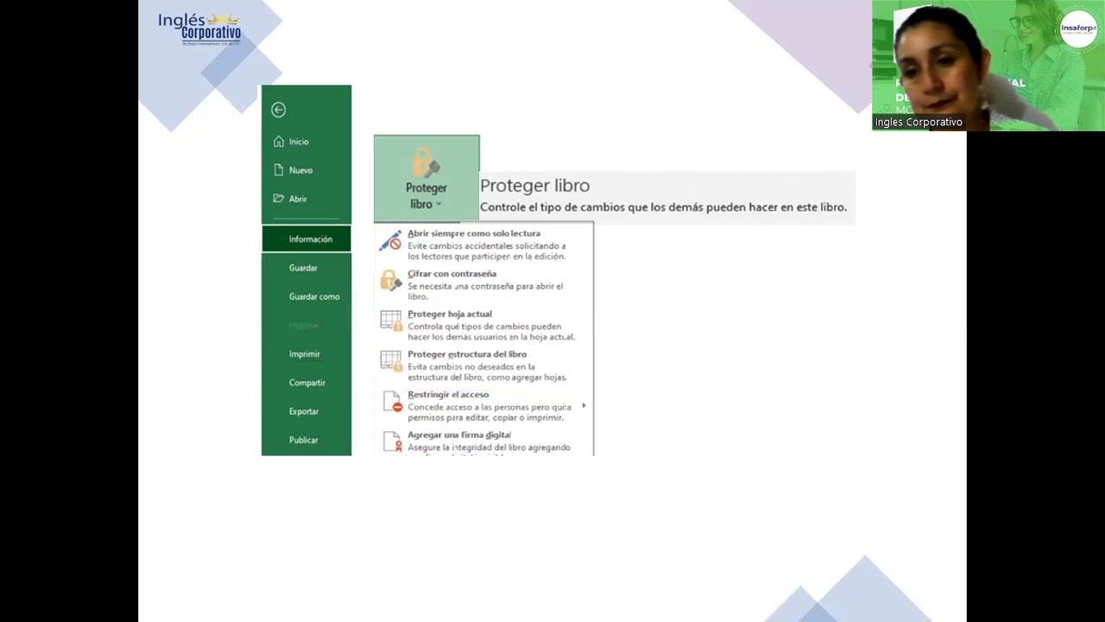
End the slideshow to get back to the Excel workbook's CONCATENACIÓN sheet.
left_click(734, 309)
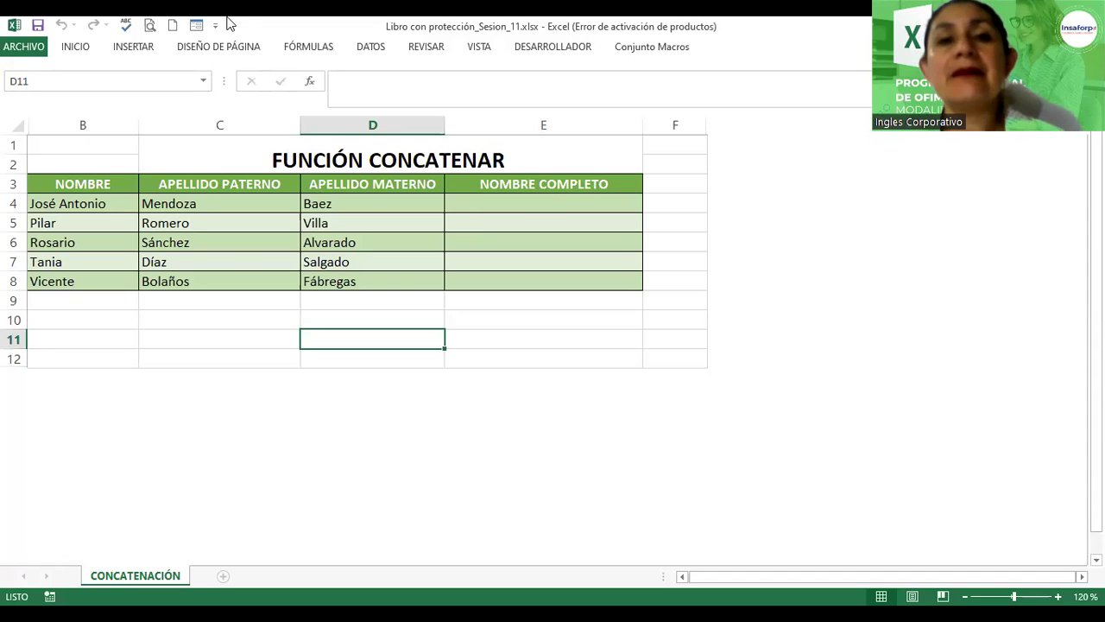
Open the ARCHIVO backstage Información page for Libro con protección_Sesion_11.
left_click(16, 52)
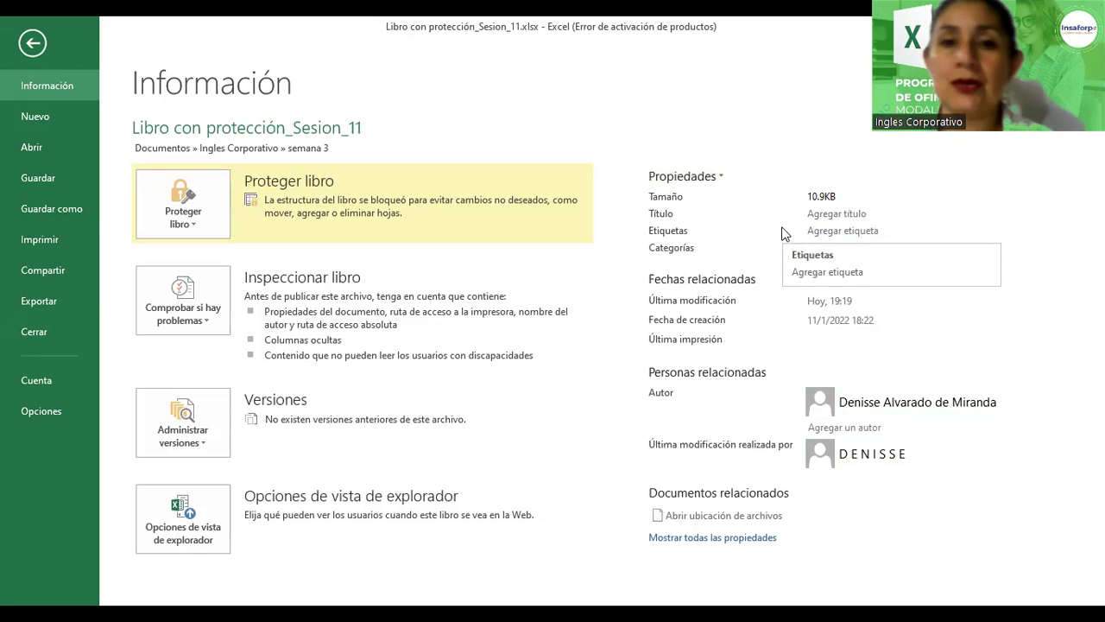
Show the Proteger libro dropdown of workbook protection options.
left_click(193, 223)
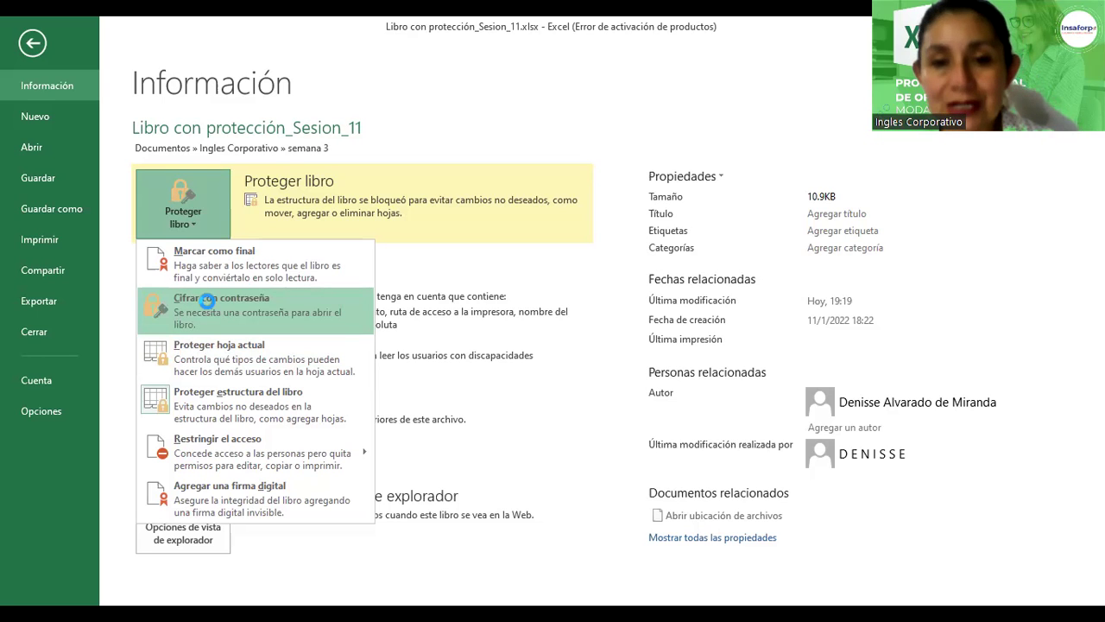
Choose Cifrar con contraseña and enter a four-character opening password.
left_click(207, 307)
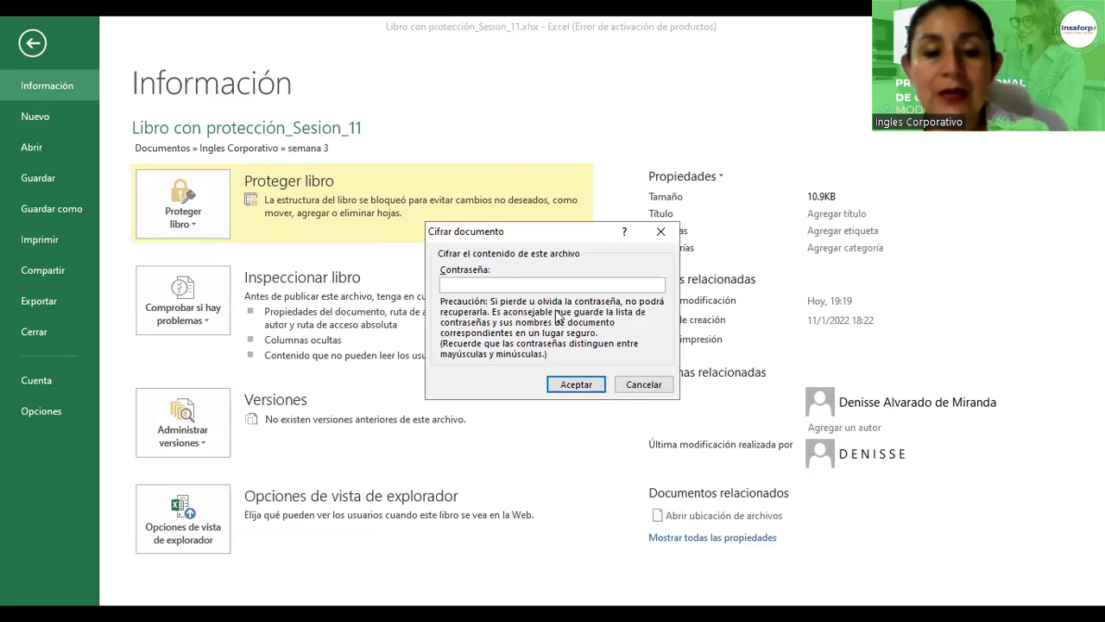
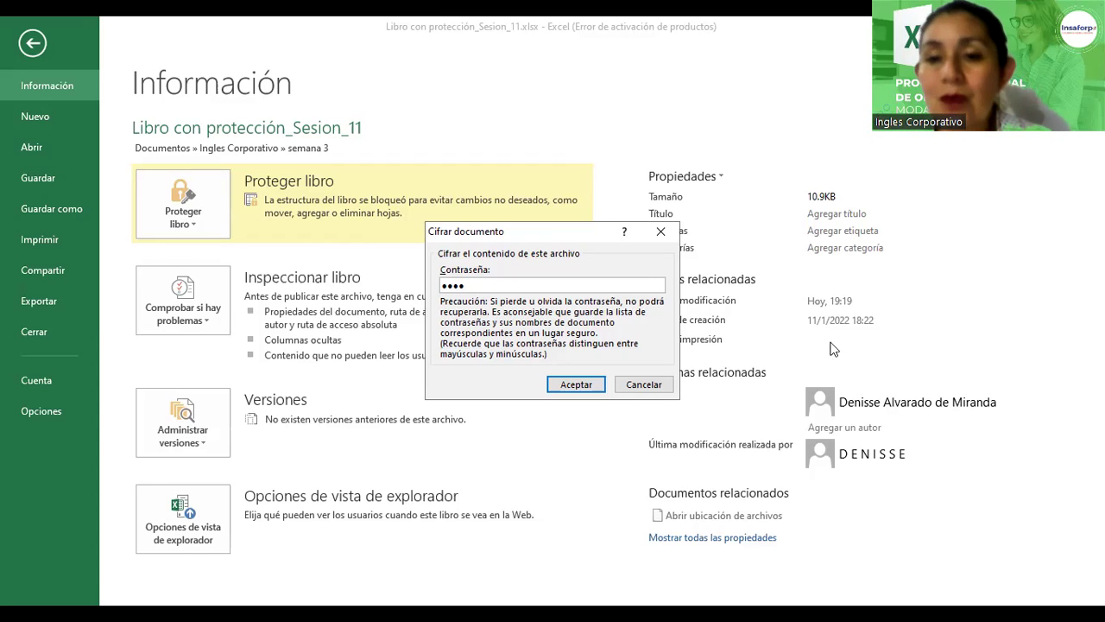
Accept the first password entry and retype the password in Repetir contraseña.
left_click(579, 386)
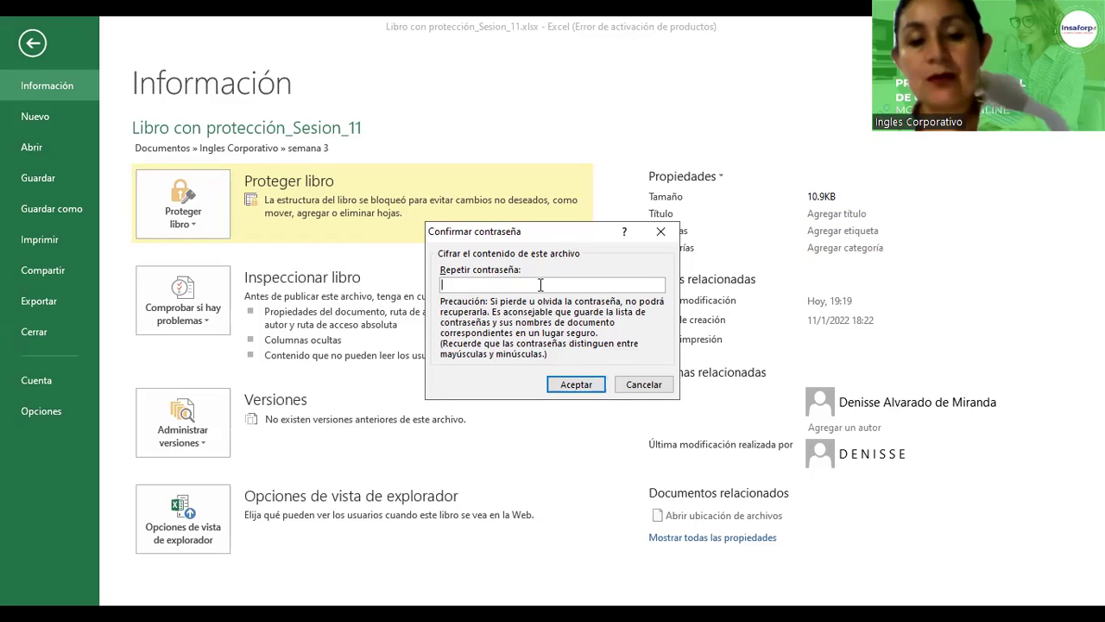
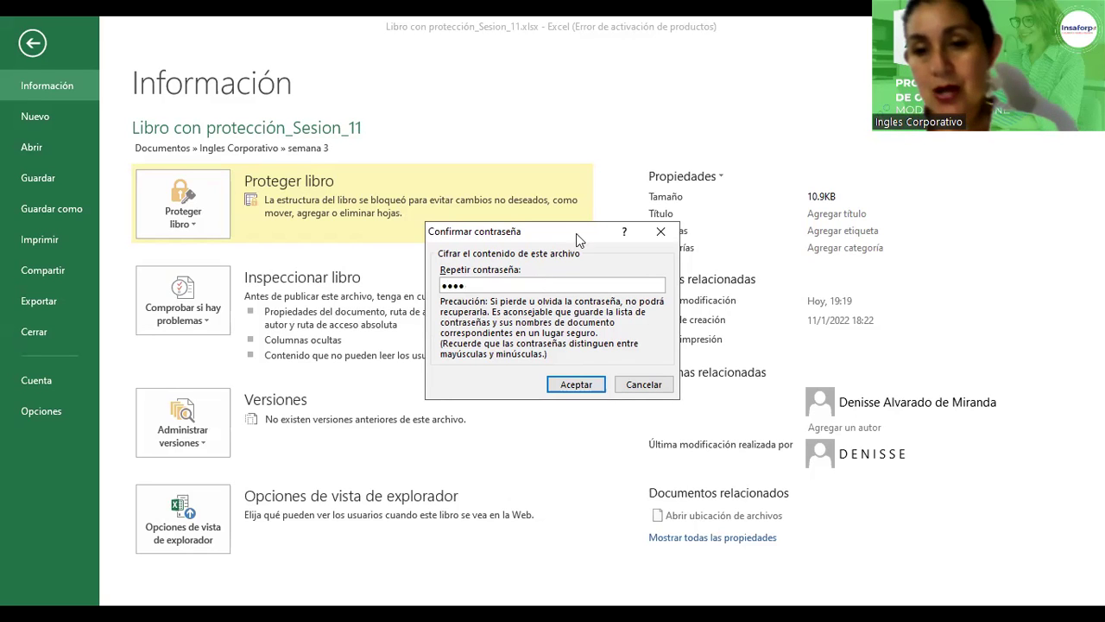
Apply the opening password and save over Libro con protección_Sesion_11.xlsx in the semana 3 folder.
left_click(566, 384)
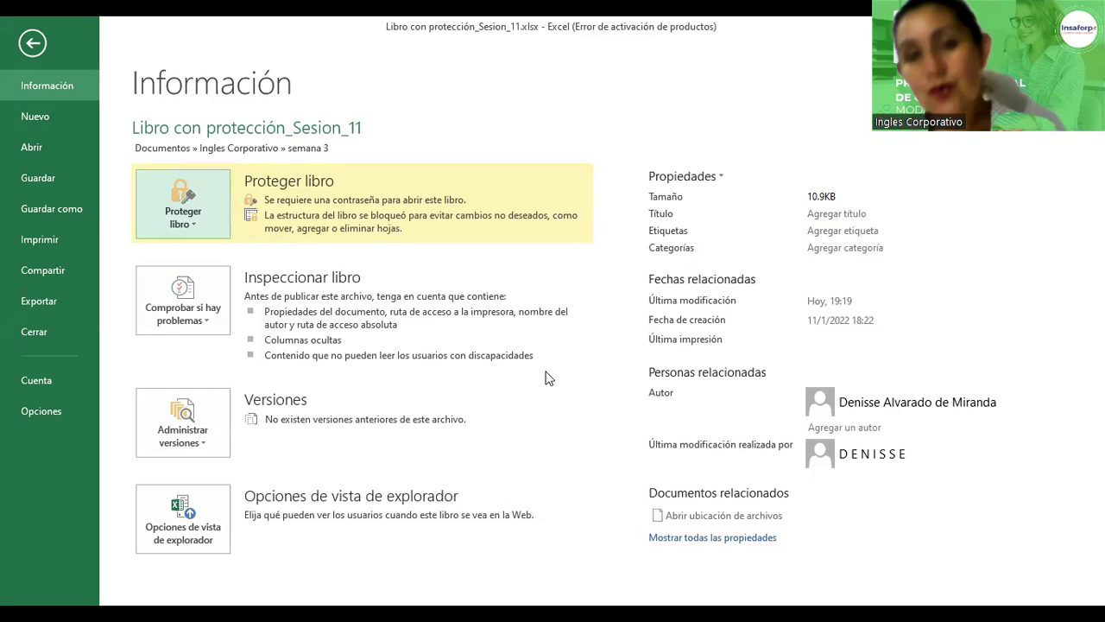
left_click(44, 208)
left_click(450, 188)
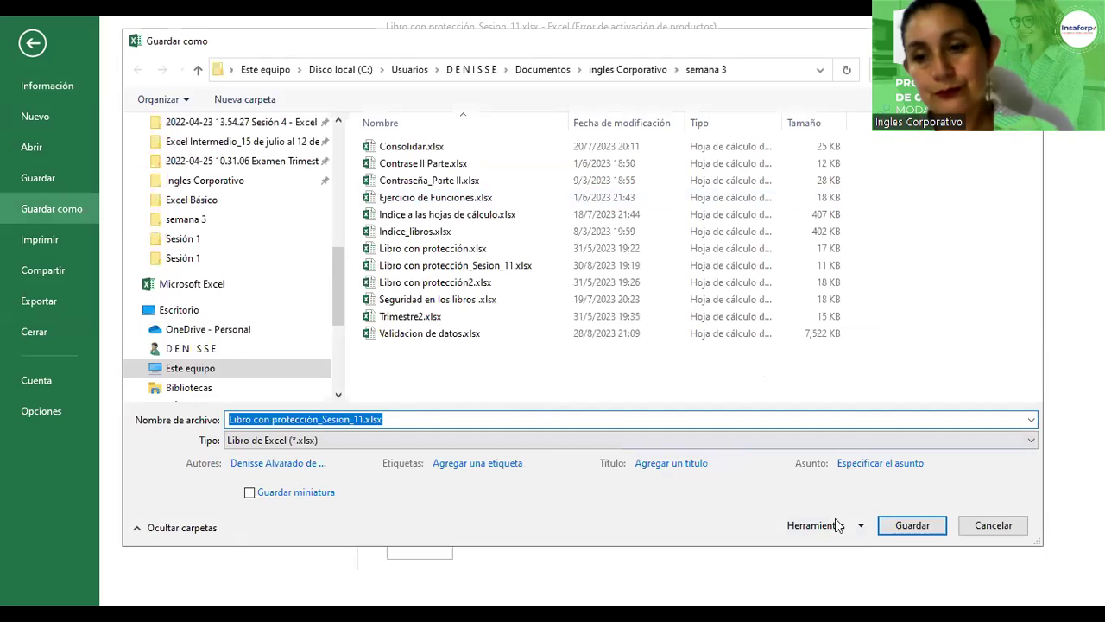
left_click(913, 526)
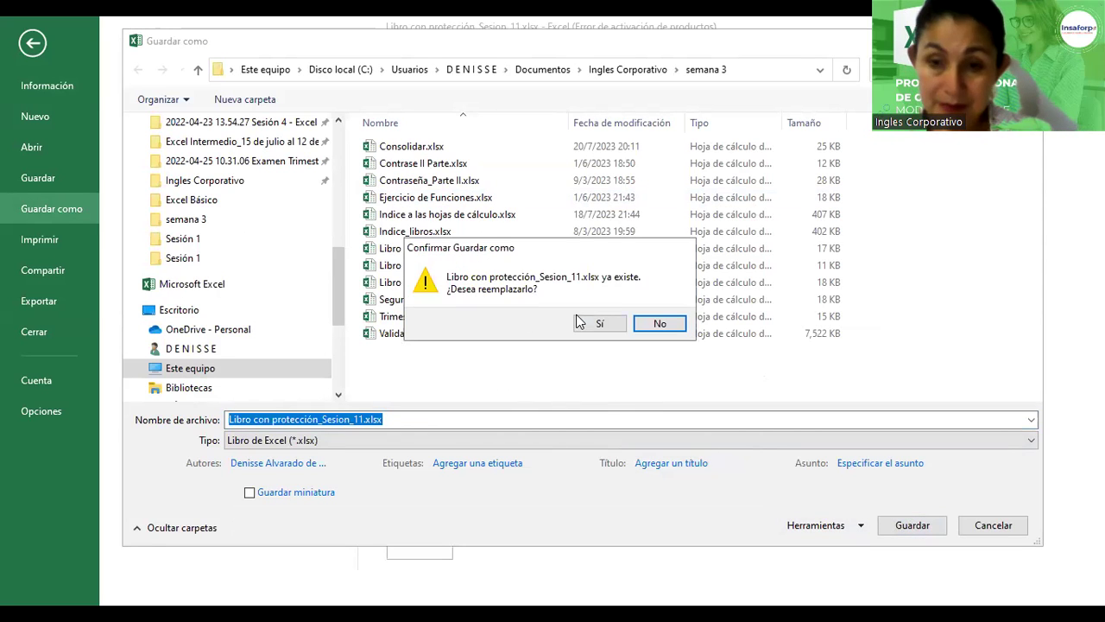
left_click(587, 325)
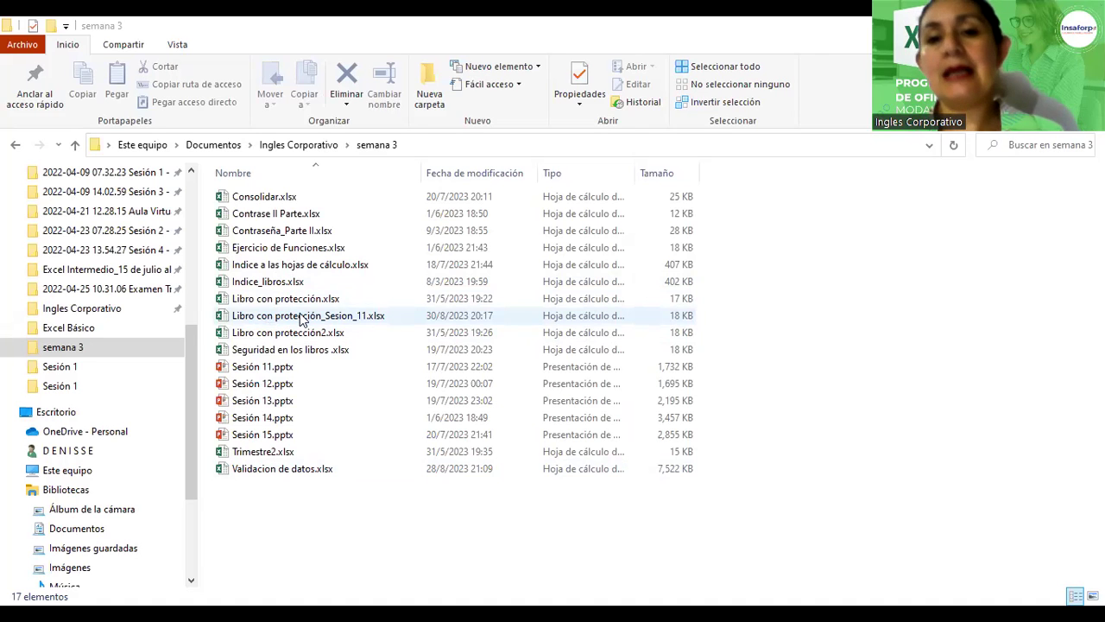
Open Libro con protección_Sesion_11.xlsx from File Explorer and enter its opening password.
double_click(301, 317)
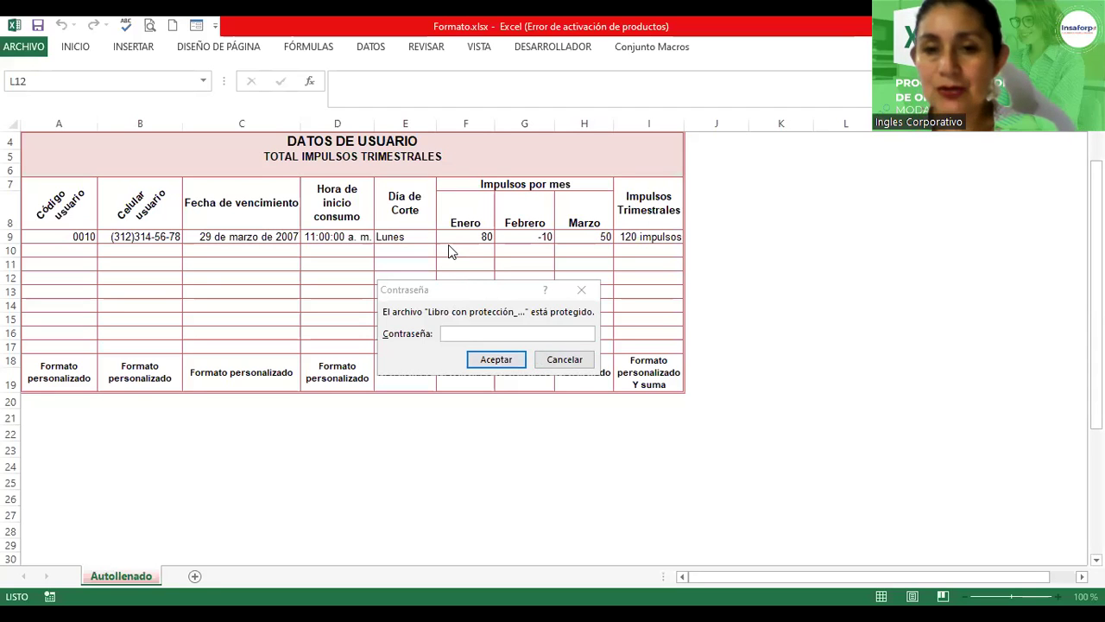
left_click_drag(435, 294, 435, 292)
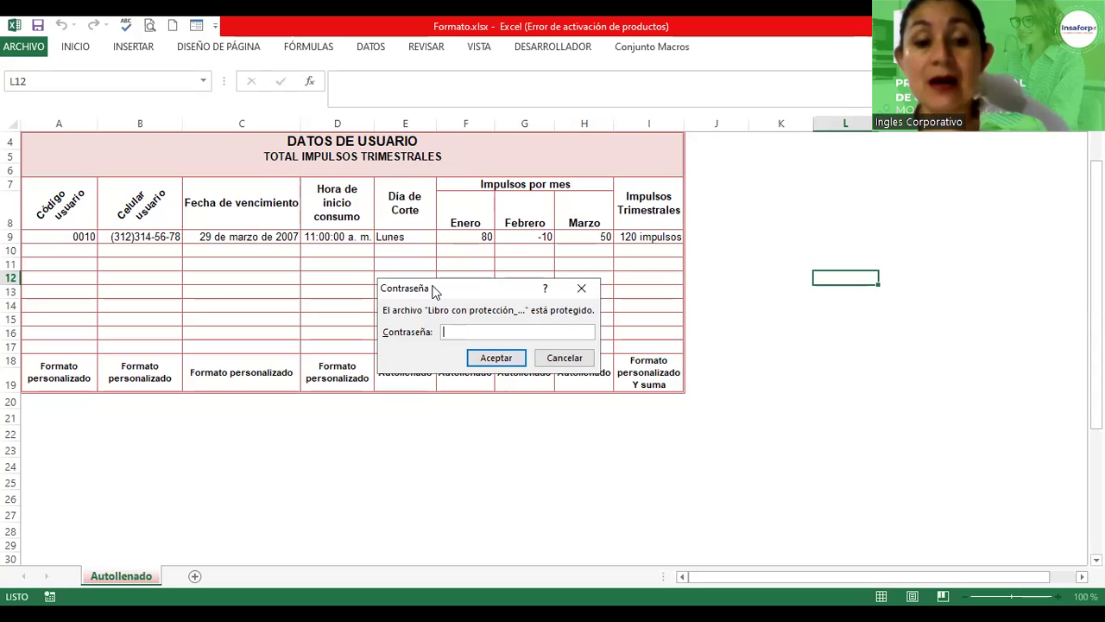
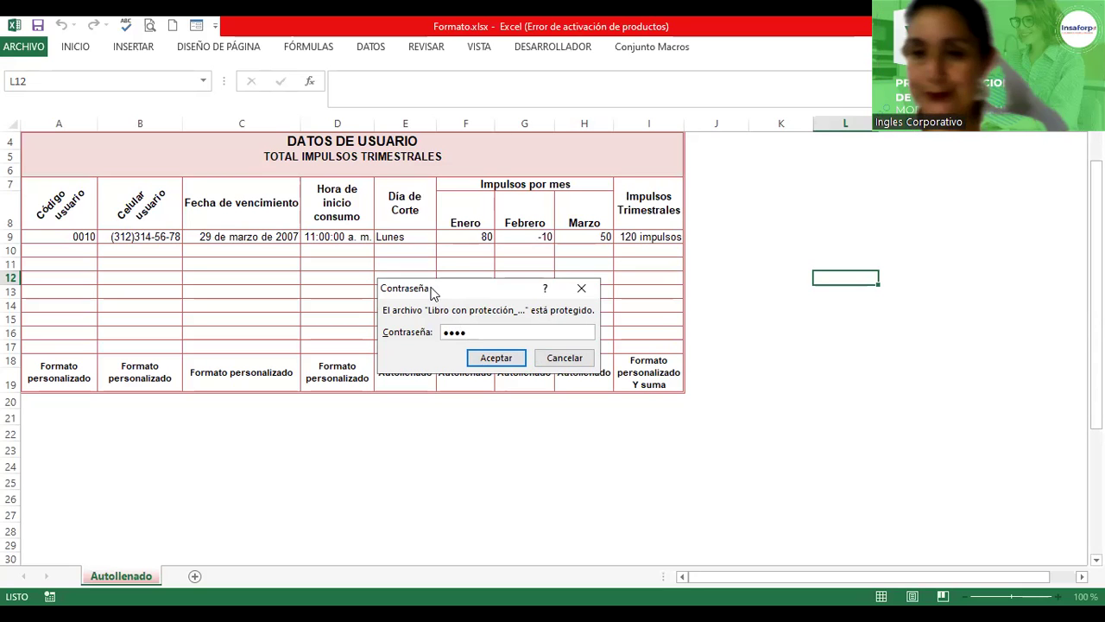
left_click(505, 359)
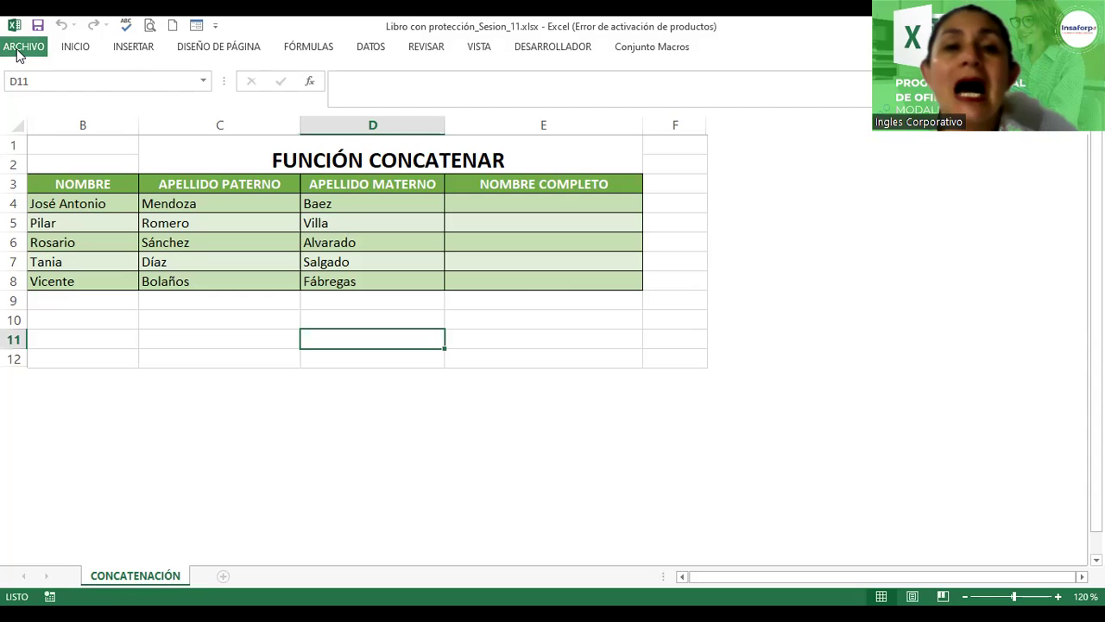
Clear the password under Proteger libro > Cifrar con contraseña so the workbook opens freely.
left_click(19, 52)
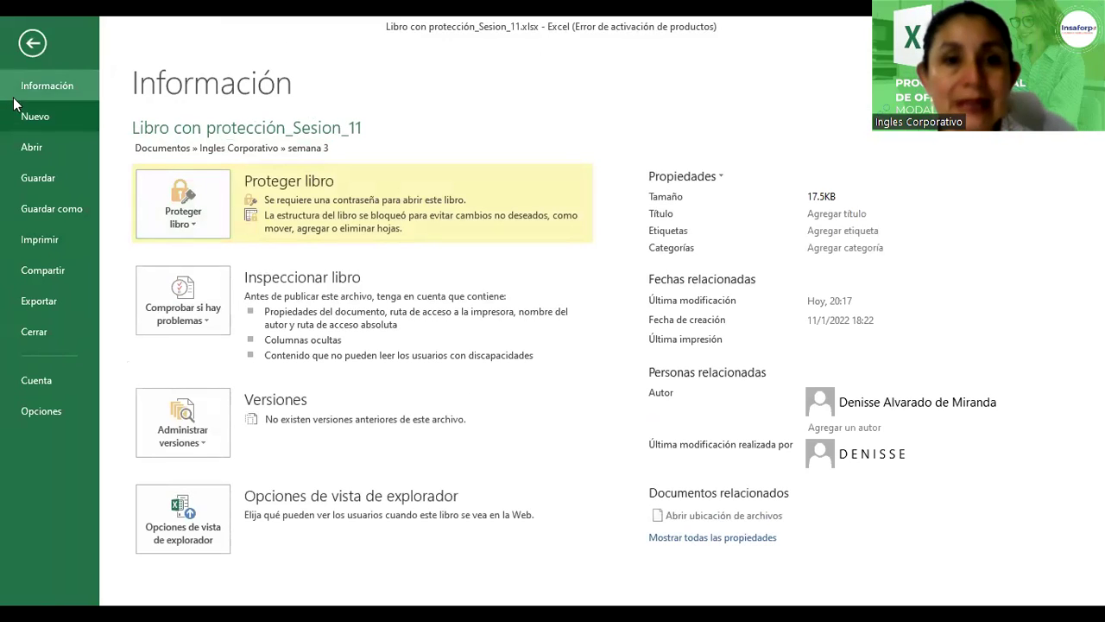
left_click(200, 218)
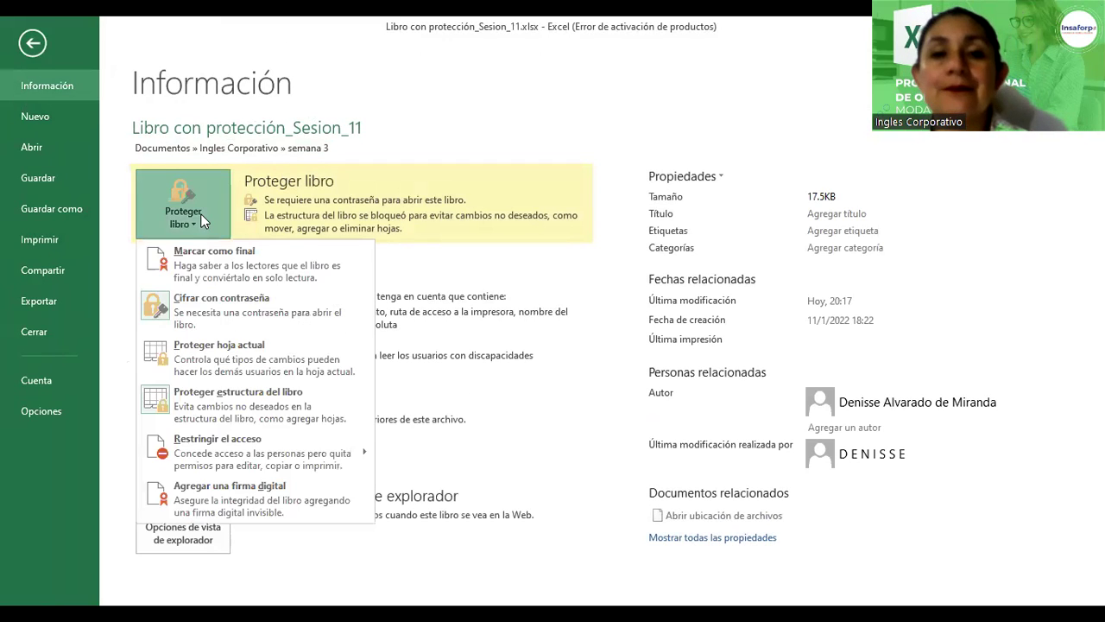
left_click(205, 300)
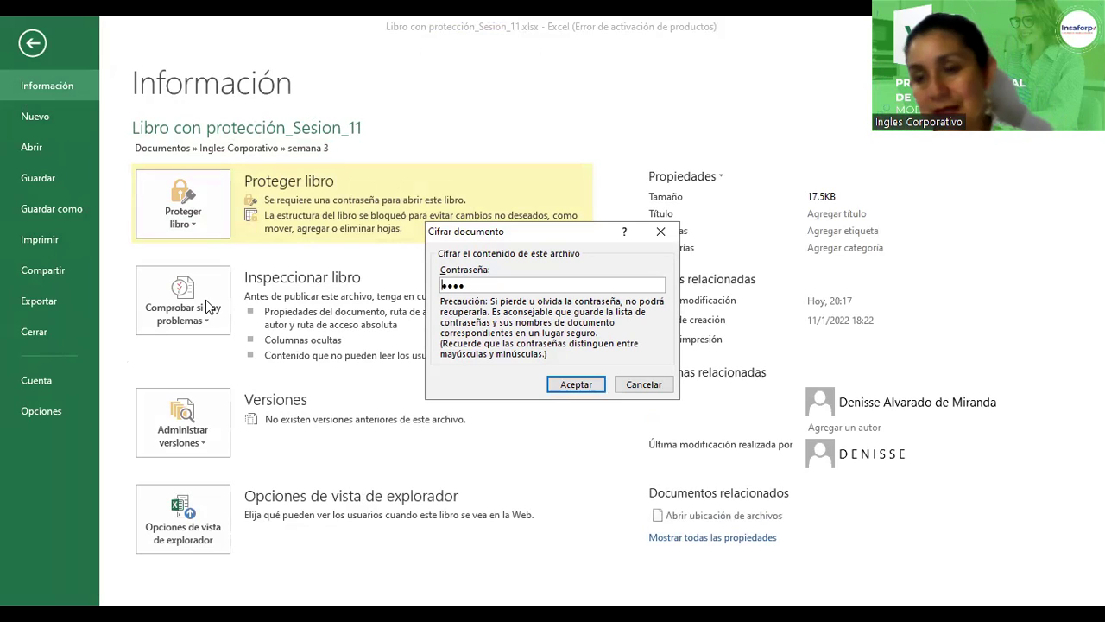
key("BackSpace")
key("BackSpace")
key("BackSpace")
key("BackSpace")
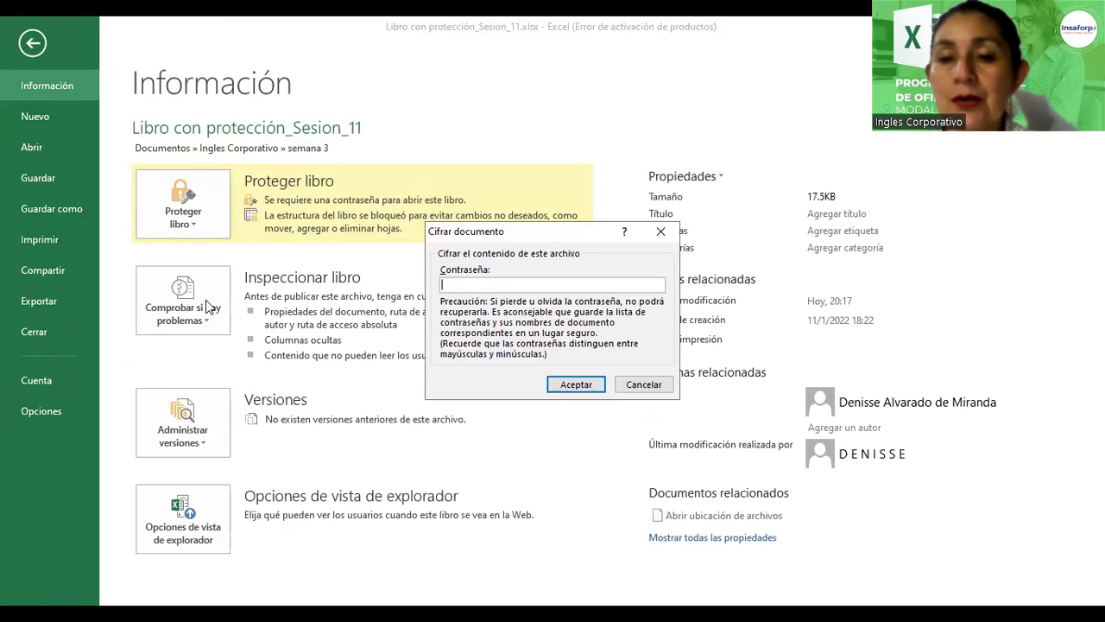
left_click(575, 385)
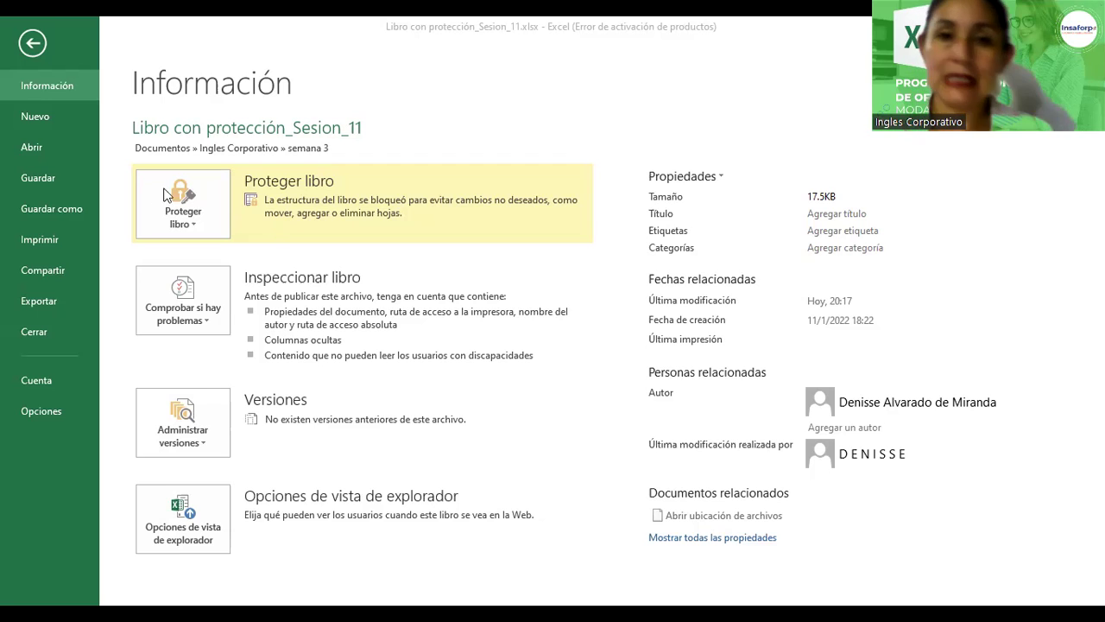
Exit the backstage Información page back to the CONCATENACIÓN sheet.
left_click(189, 220)
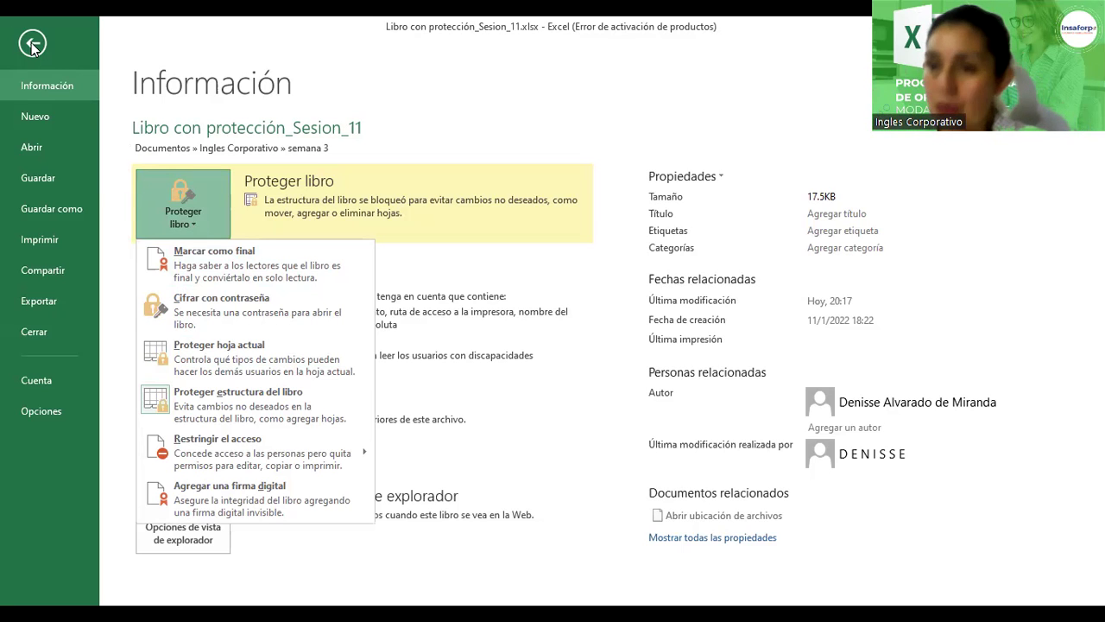
left_click(33, 44)
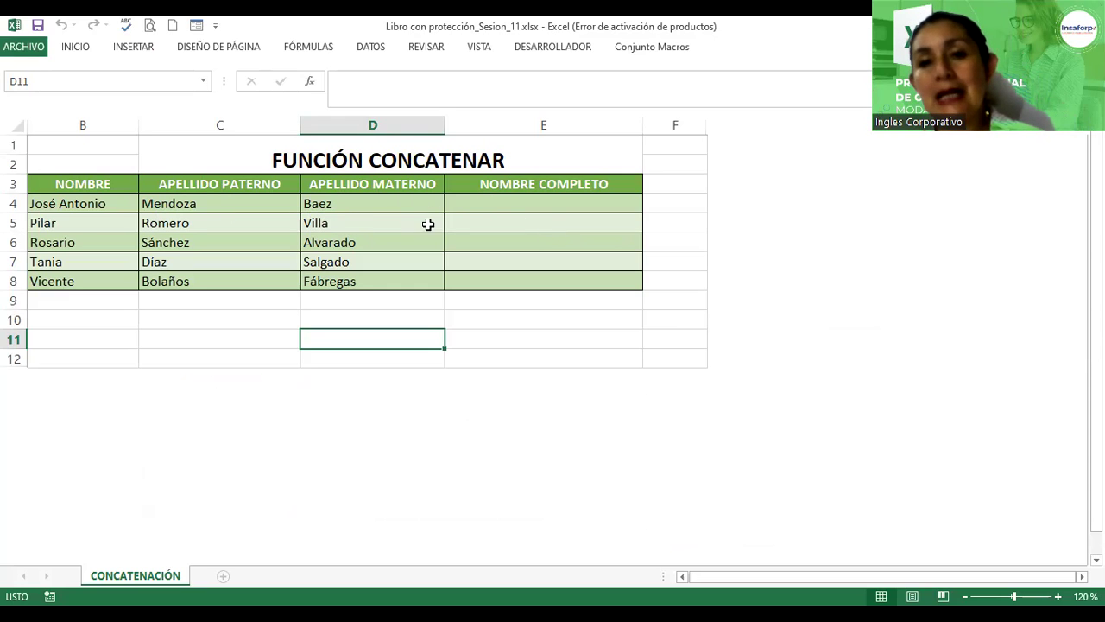
Begin the formula =CONCATENAR( in cell E4 using the autocomplete list.
left_click(481, 204)
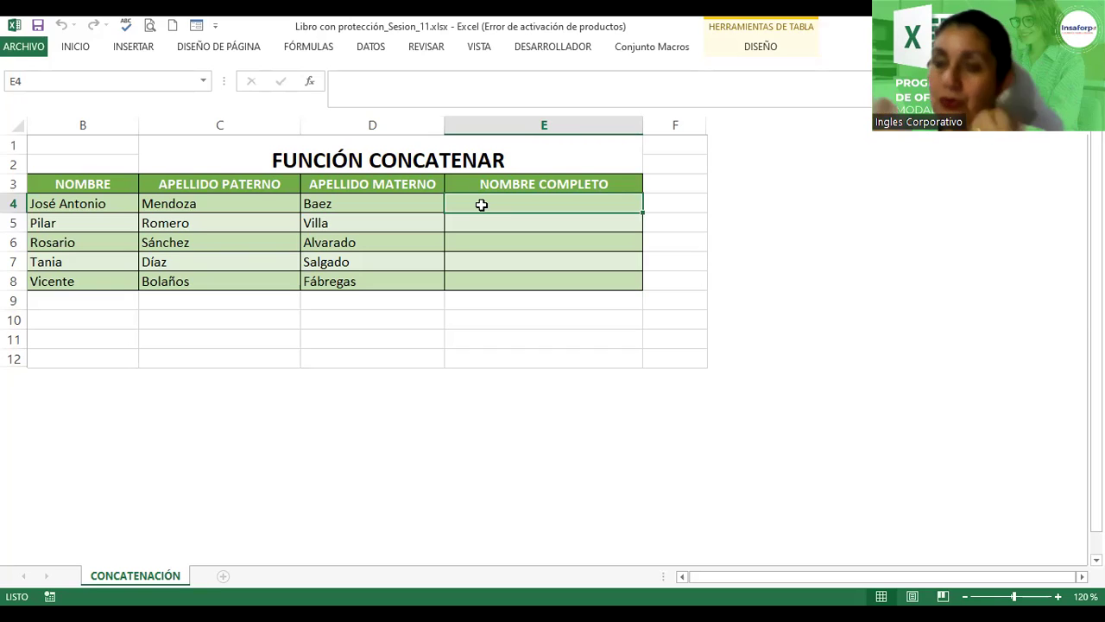
type("=c")
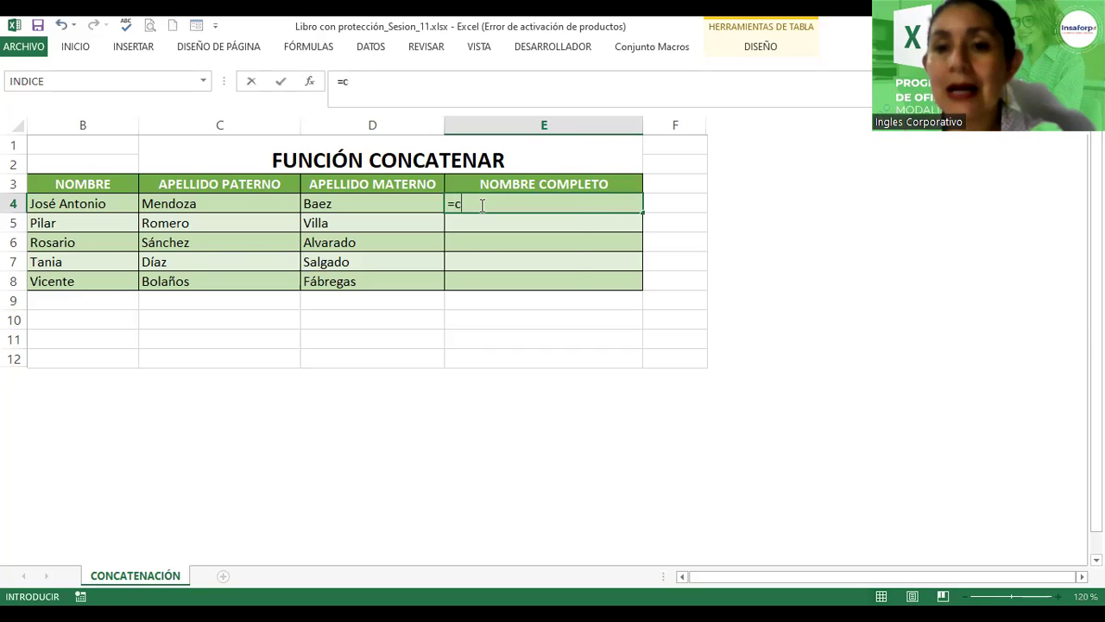
type("ont")
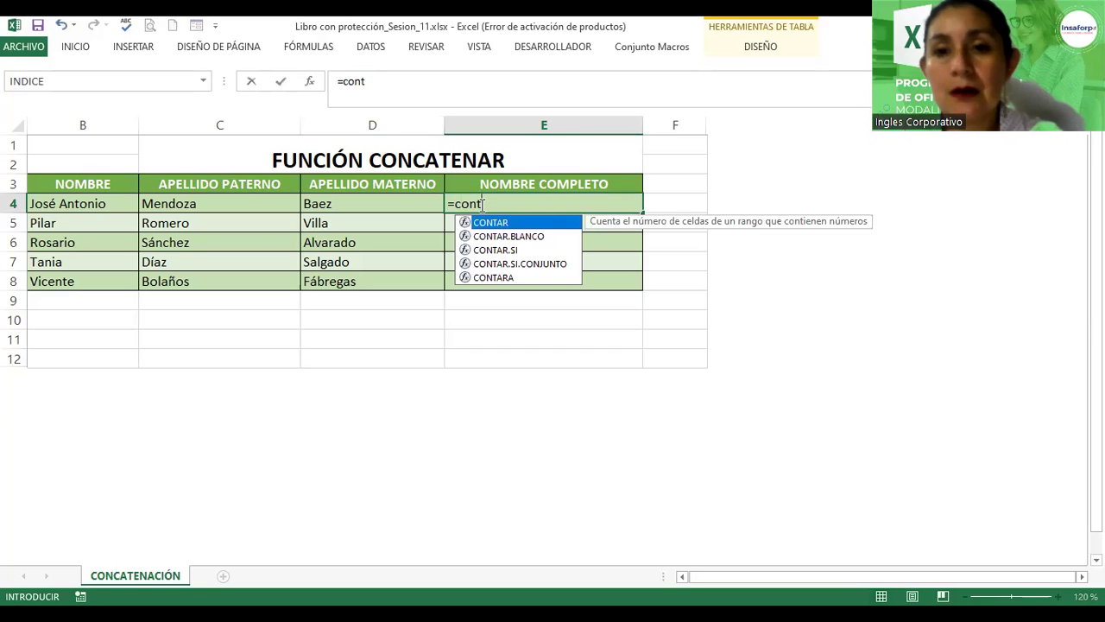
key("BackSpace")
type("ca")
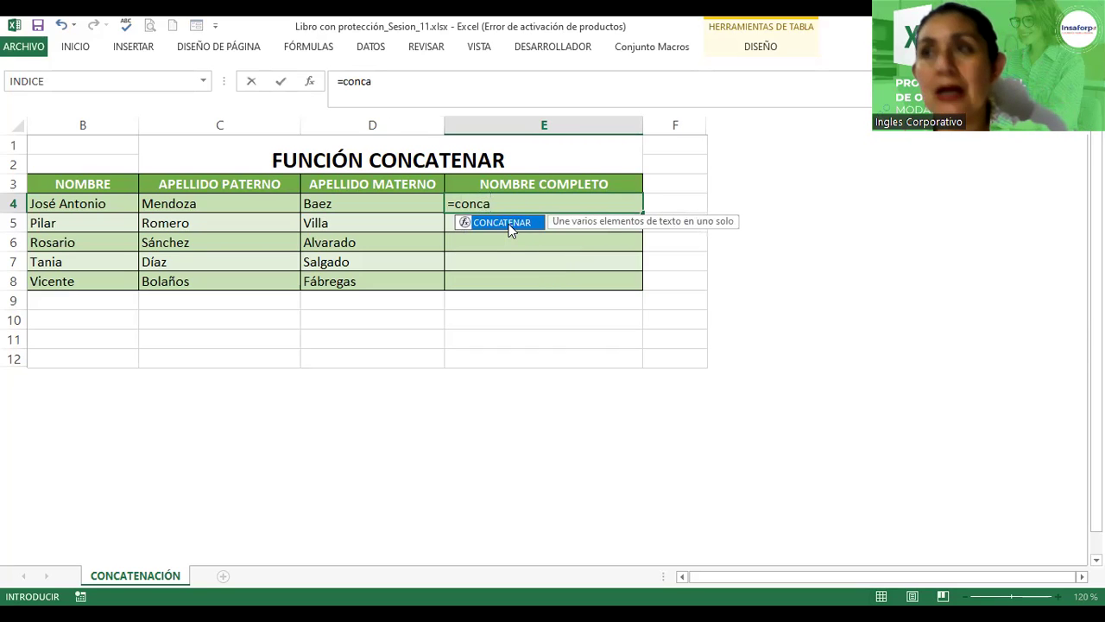
double_click(503, 223)
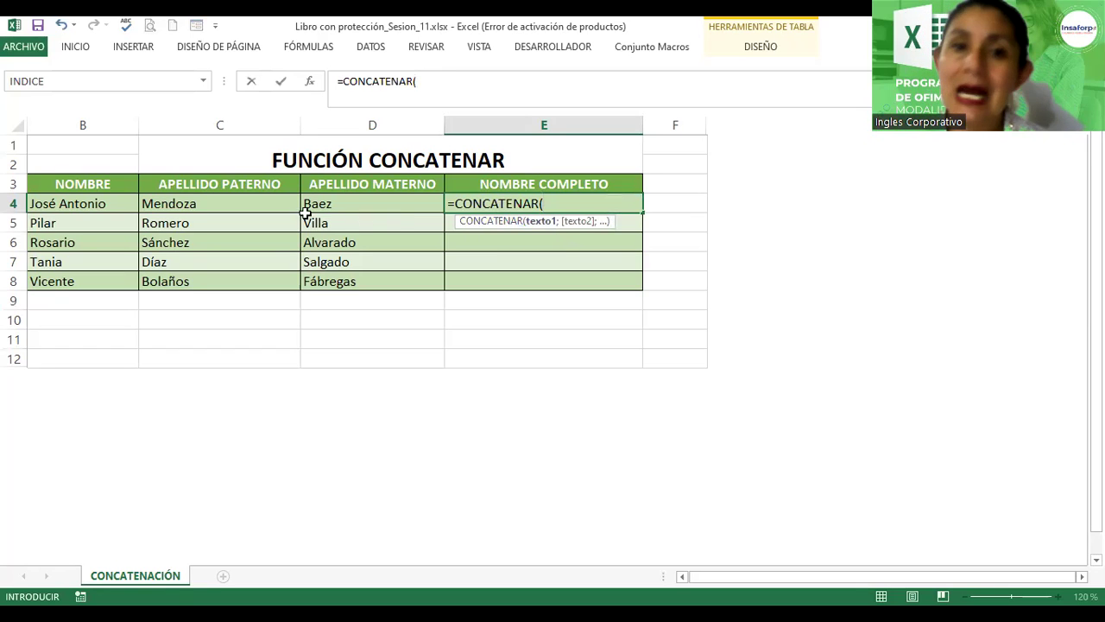
Complete E4 as =CONCATENAR(B4;C4;D4) so NOMBRE COMPLETO fills with joined names.
left_click(79, 207)
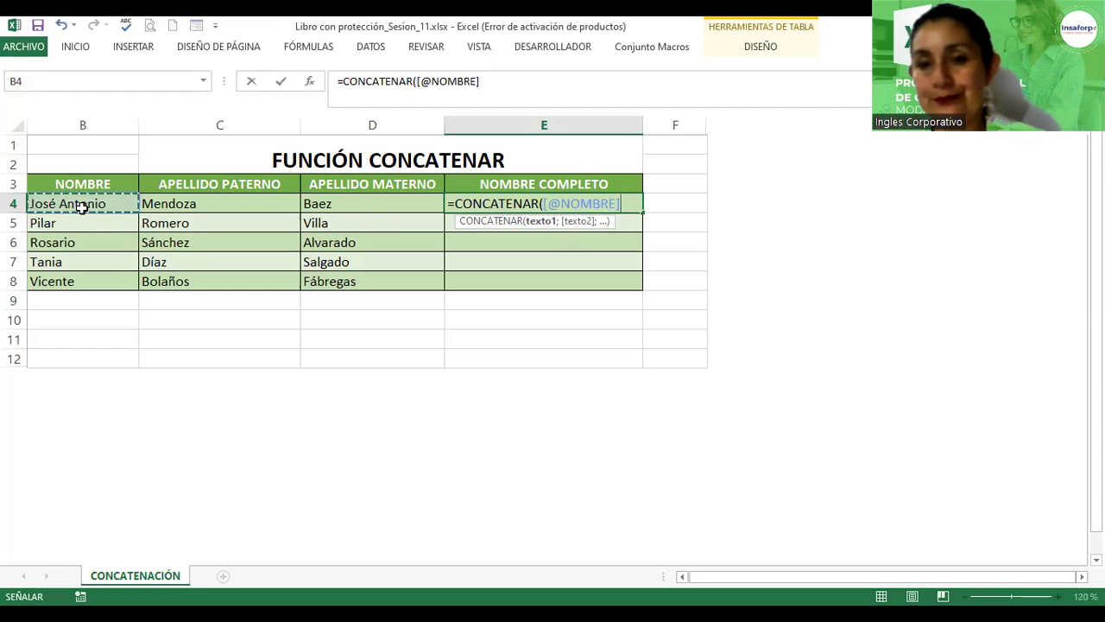
type(";")
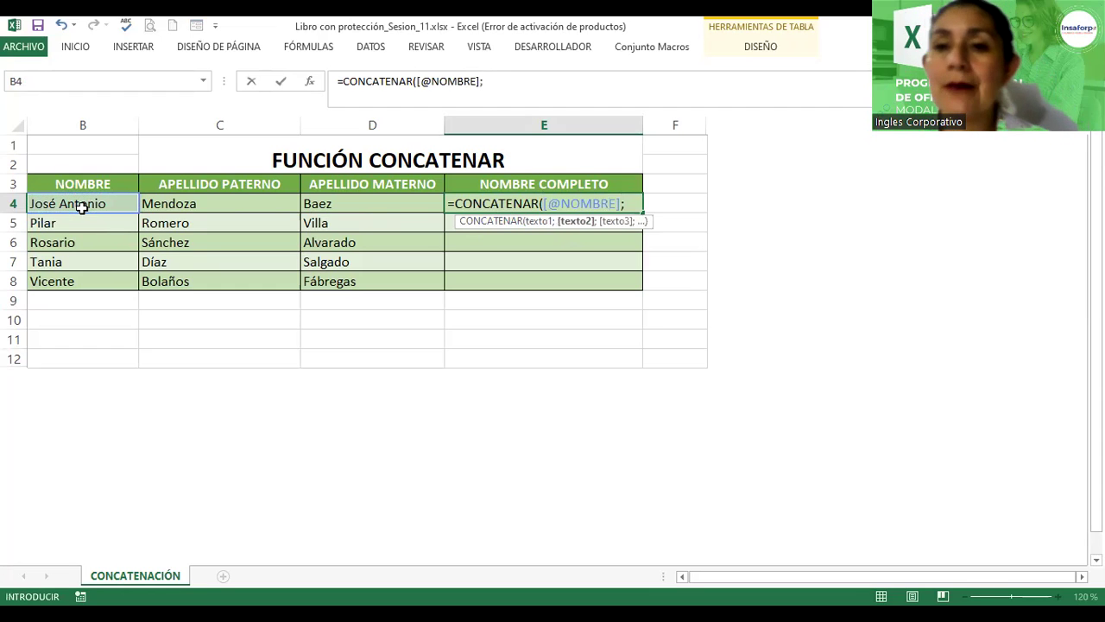
left_click(162, 206)
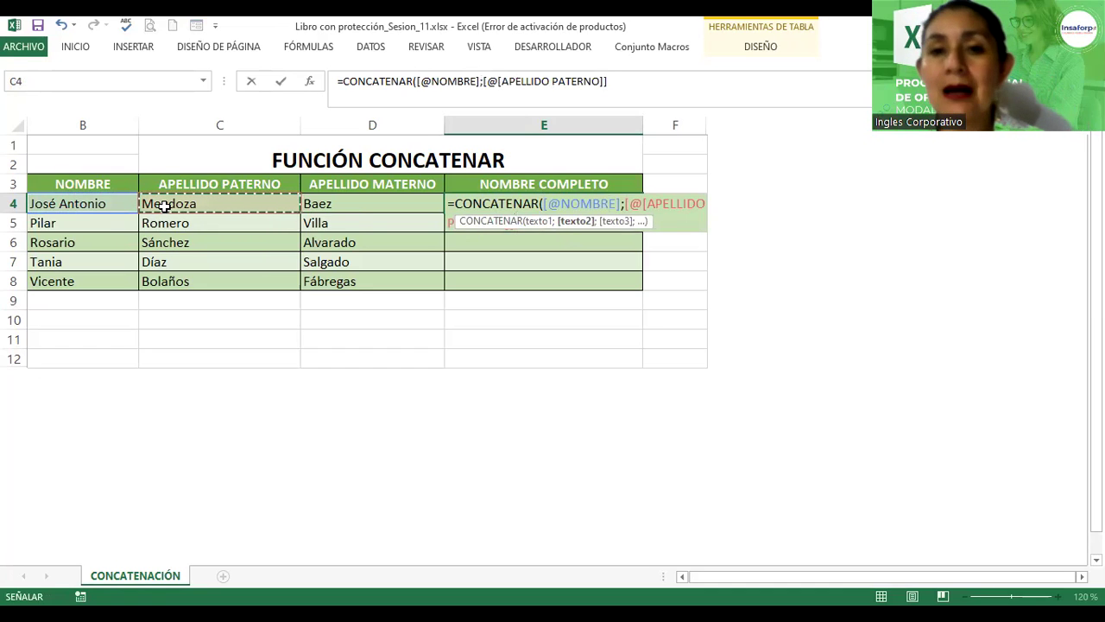
type(";")
left_click(352, 202)
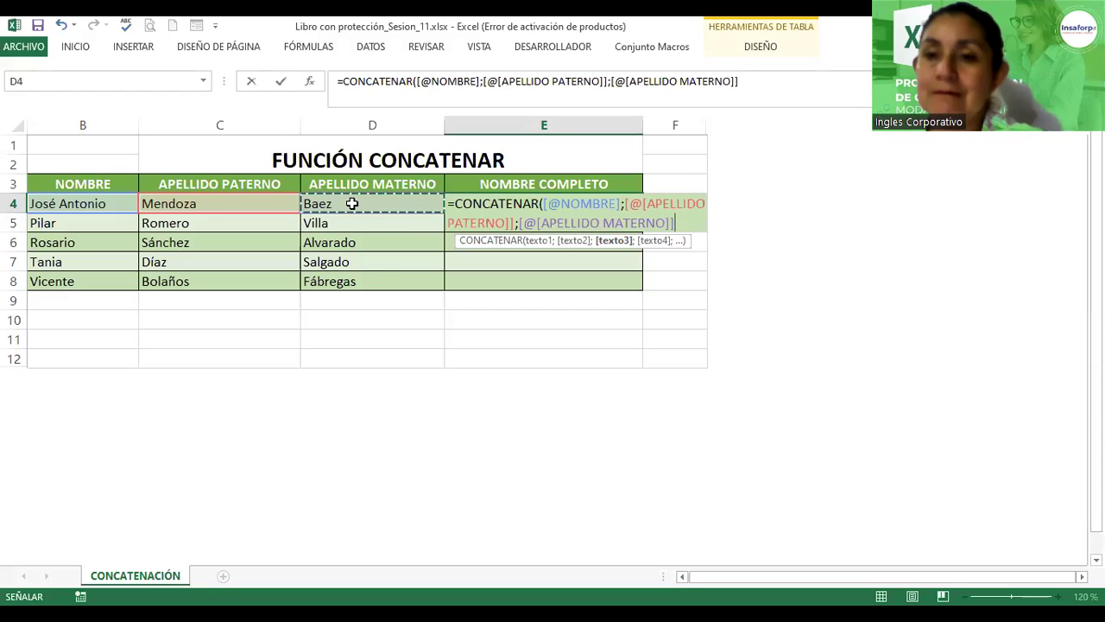
type(")")
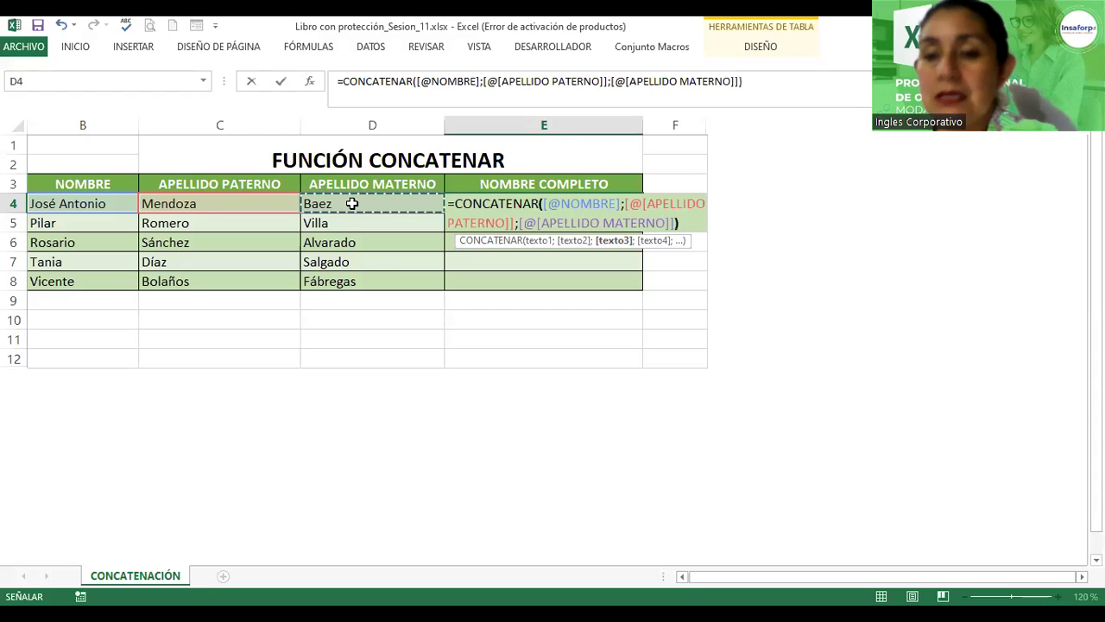
key("Return")
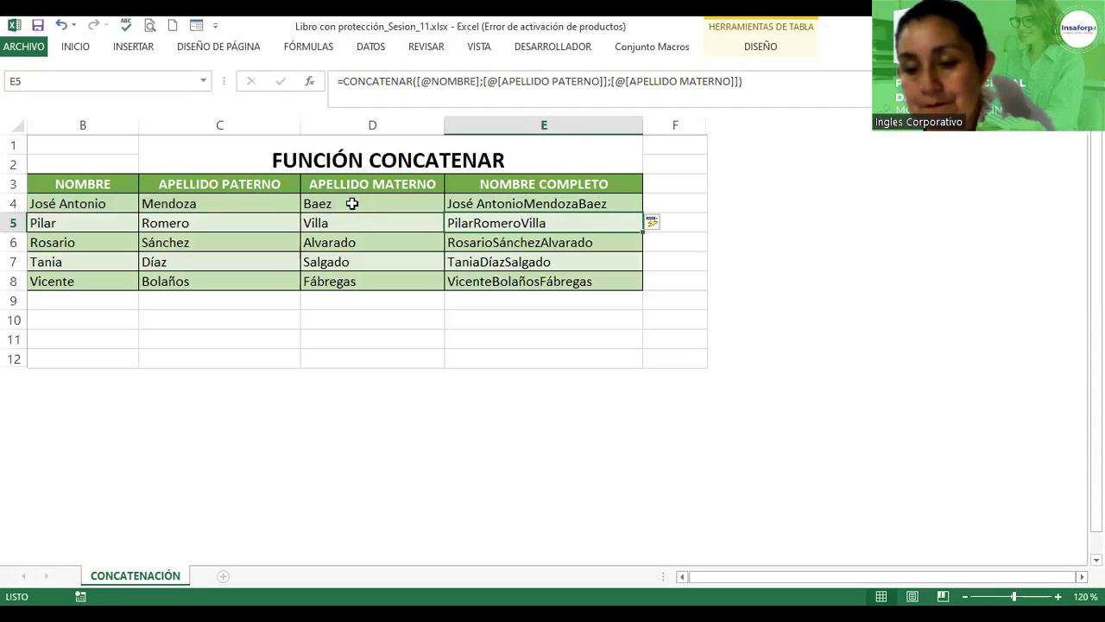
key("Up")
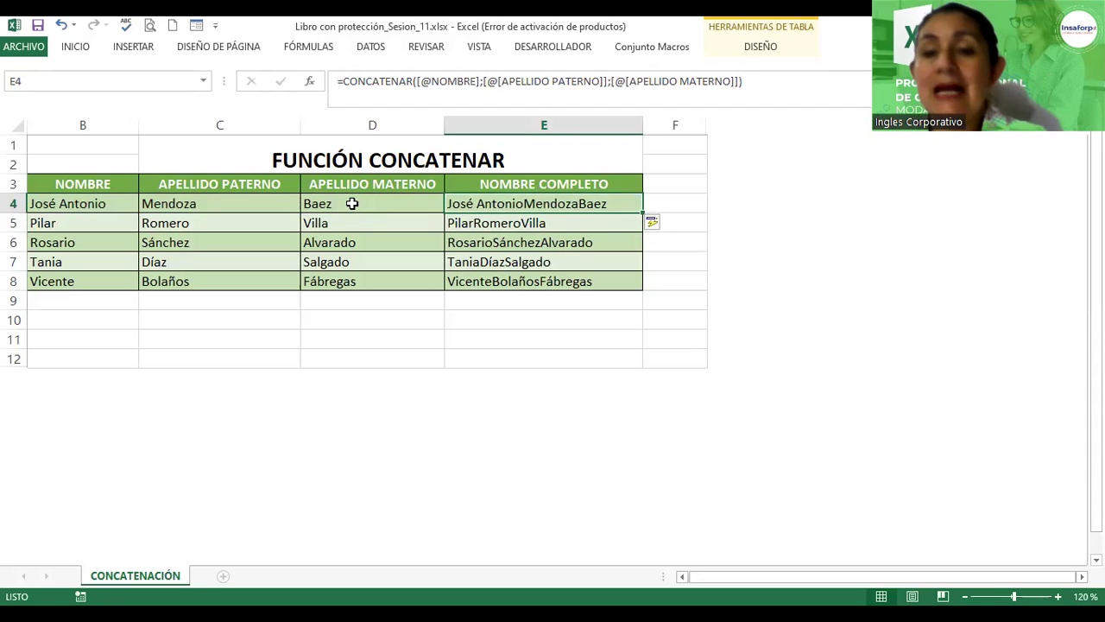
left_click(492, 227)
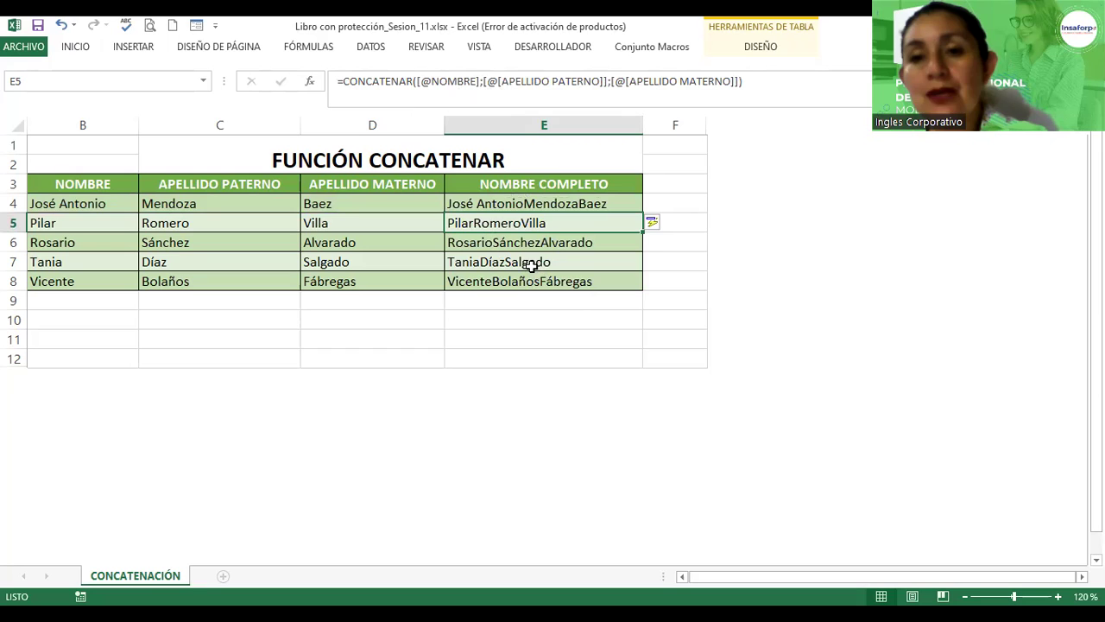
left_click(497, 205)
left_click(501, 225)
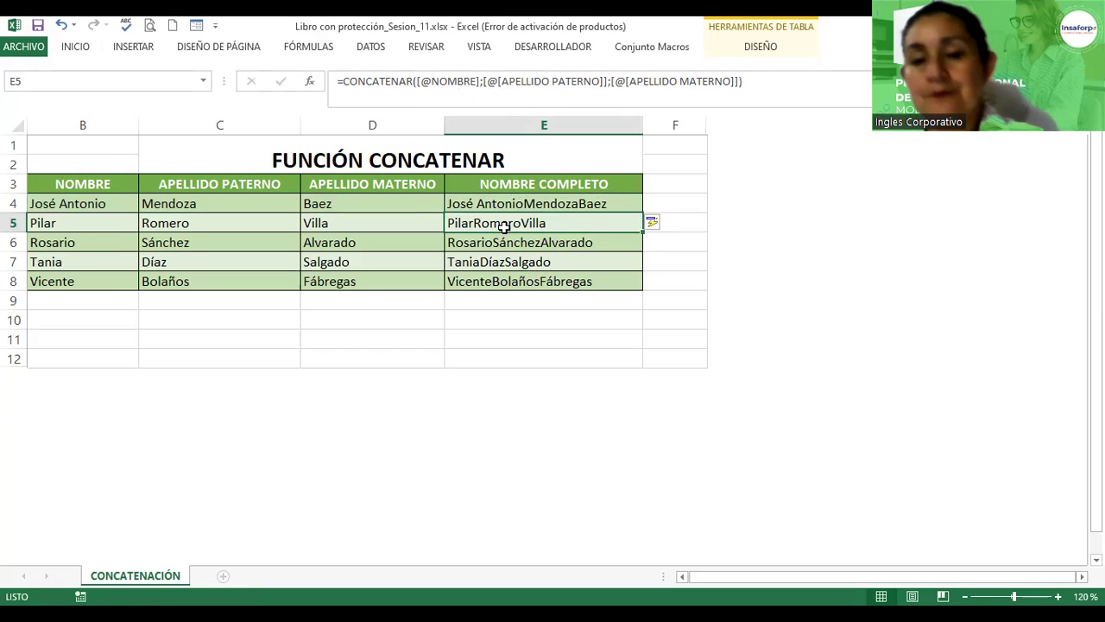
left_click(497, 243)
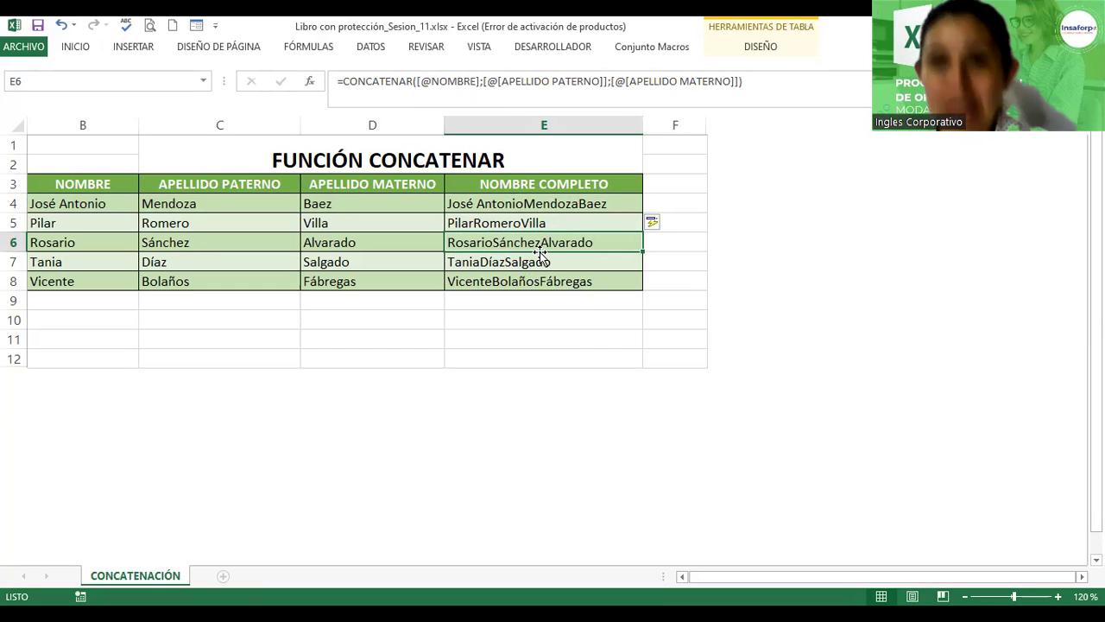
left_click(481, 204)
Insert " " spacer arguments between the name and surnames in E4's CONCATENAR formula.
double_click(481, 204)
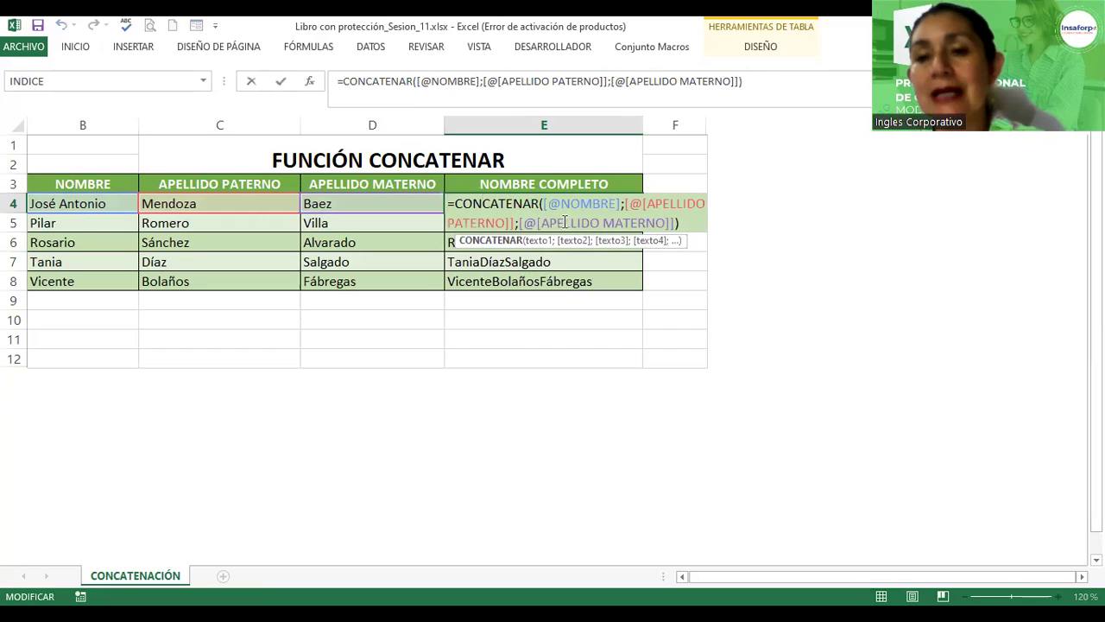
left_click(625, 204)
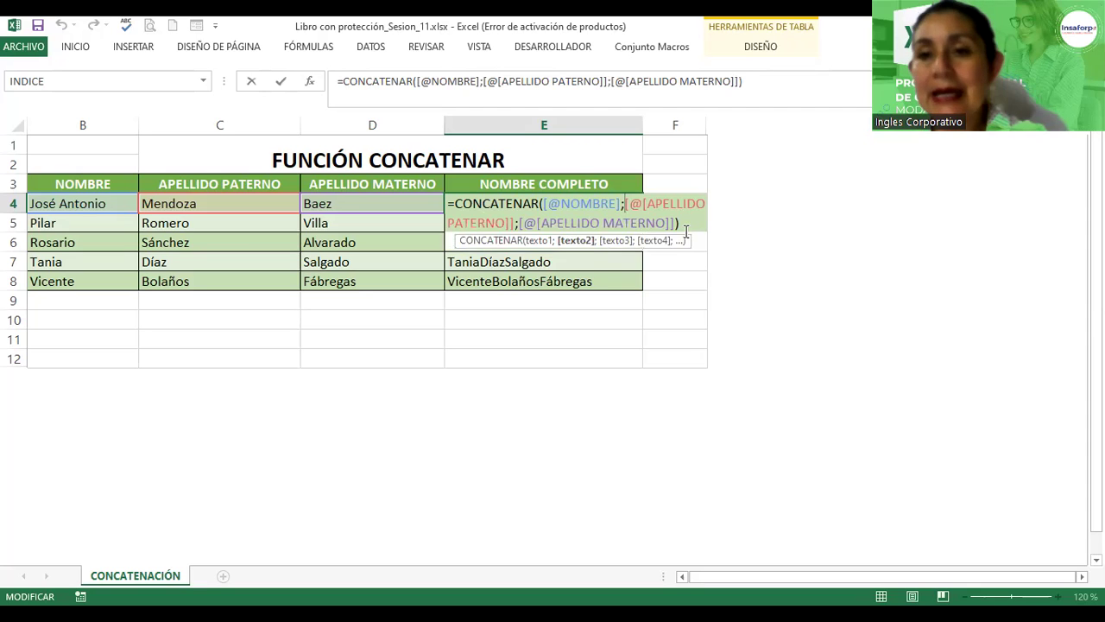
type("\"")
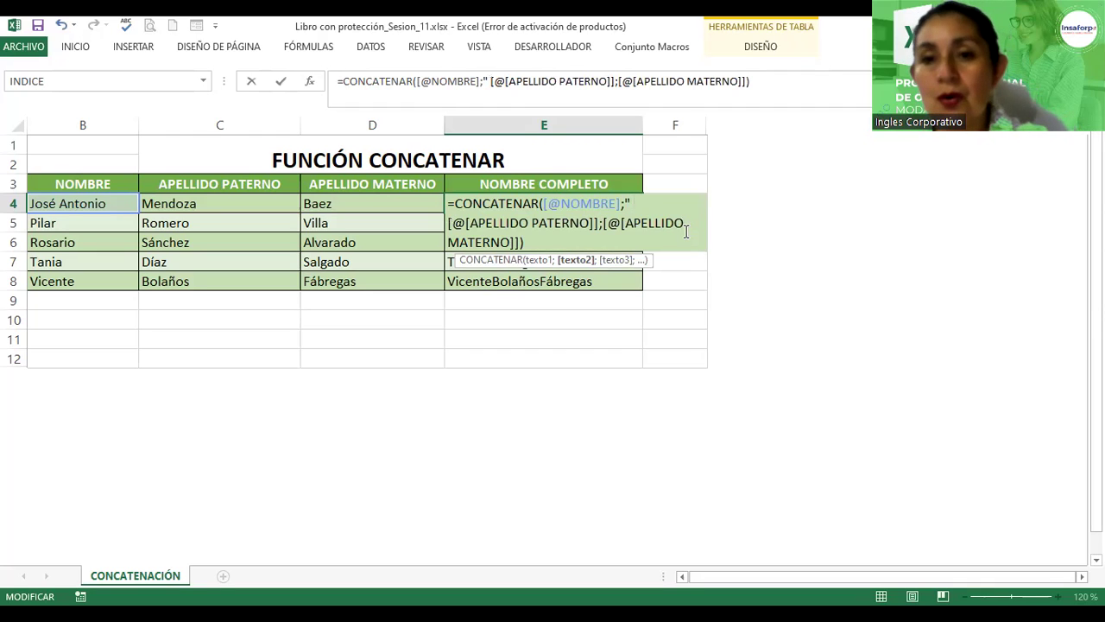
type(" \";")
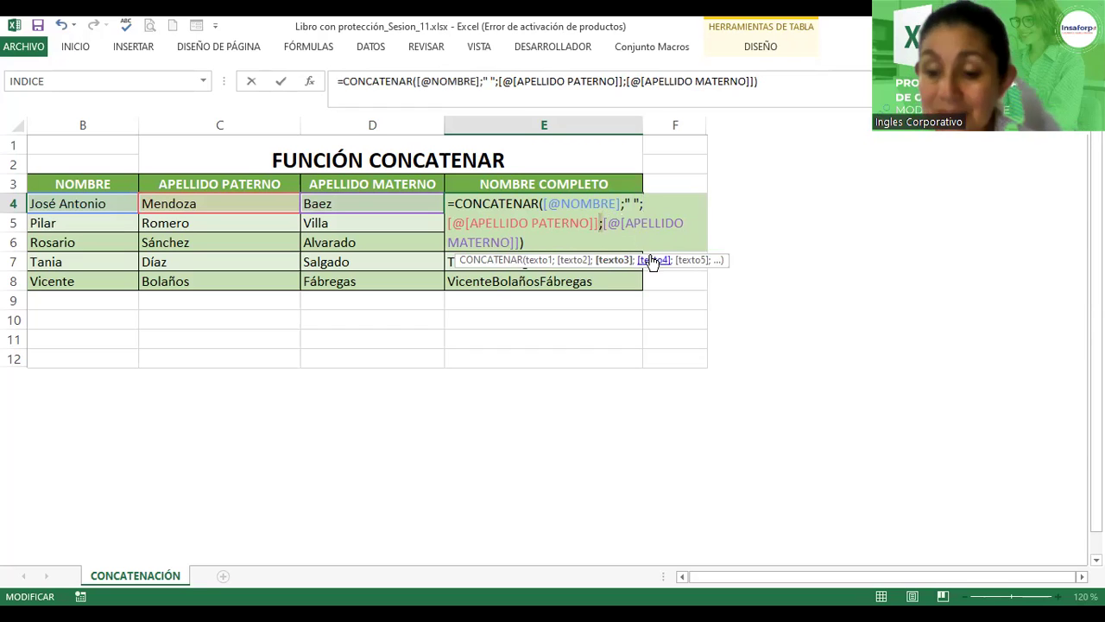
key("Right")
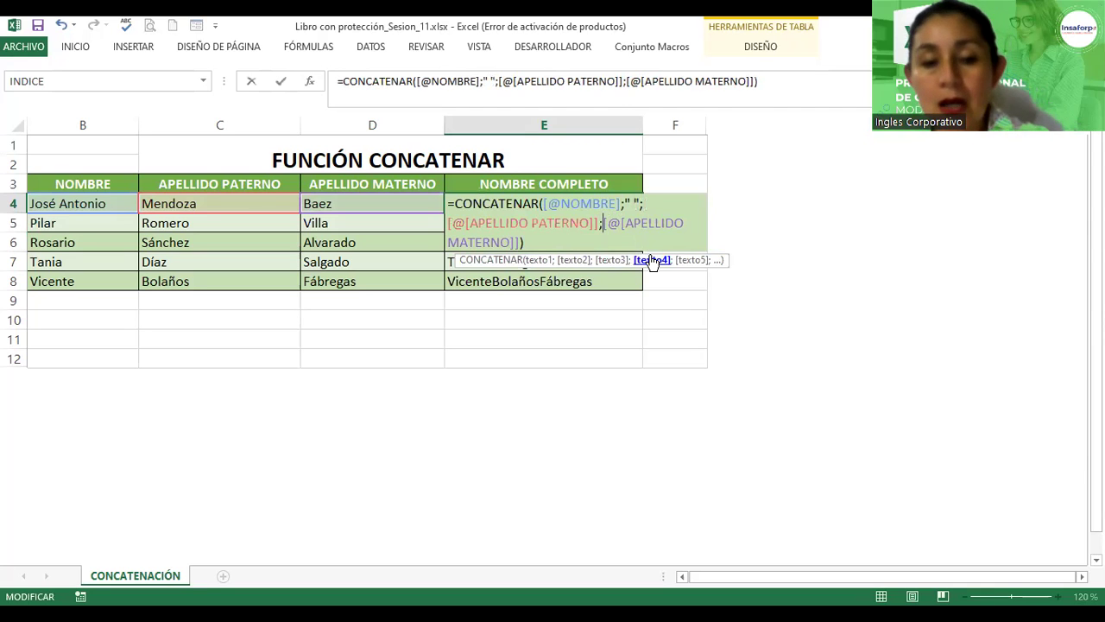
type("\"")
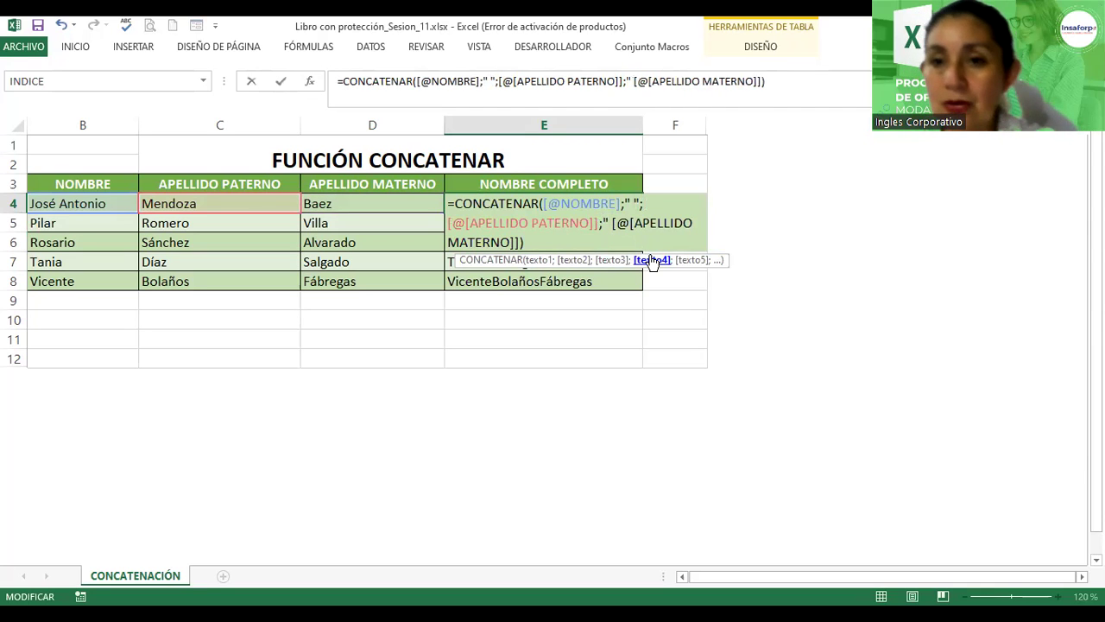
type(" \"")
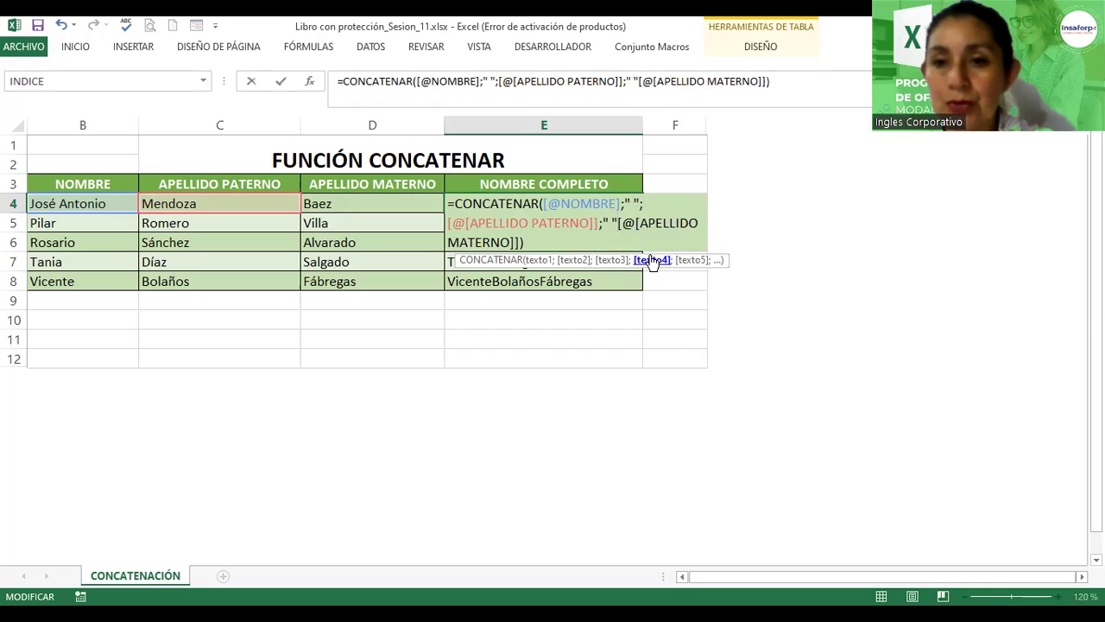
type(";")
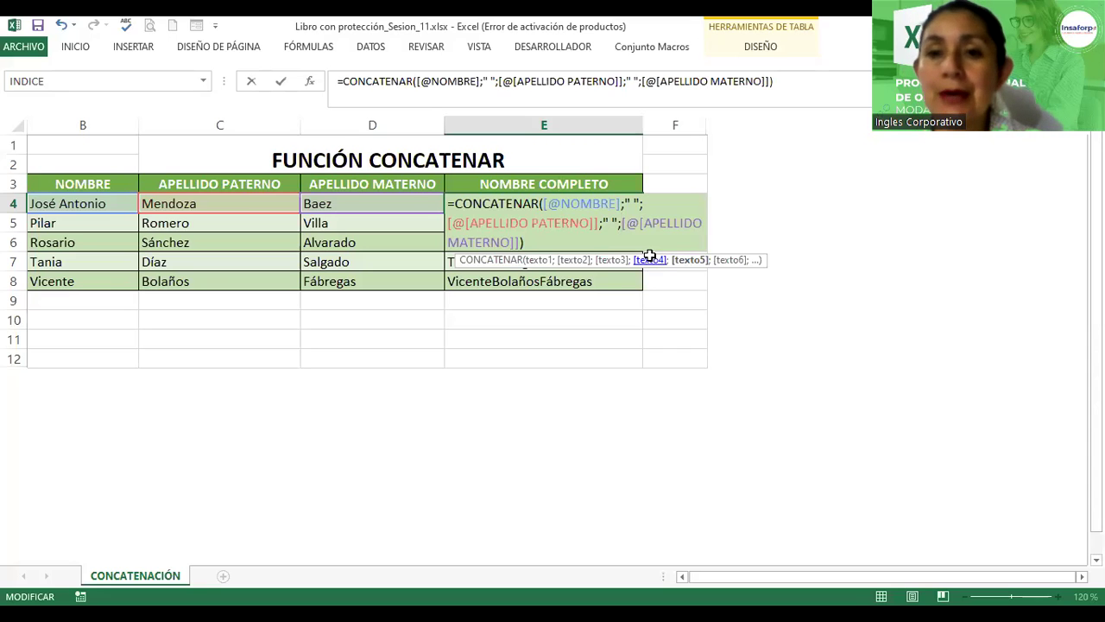
key("Return")
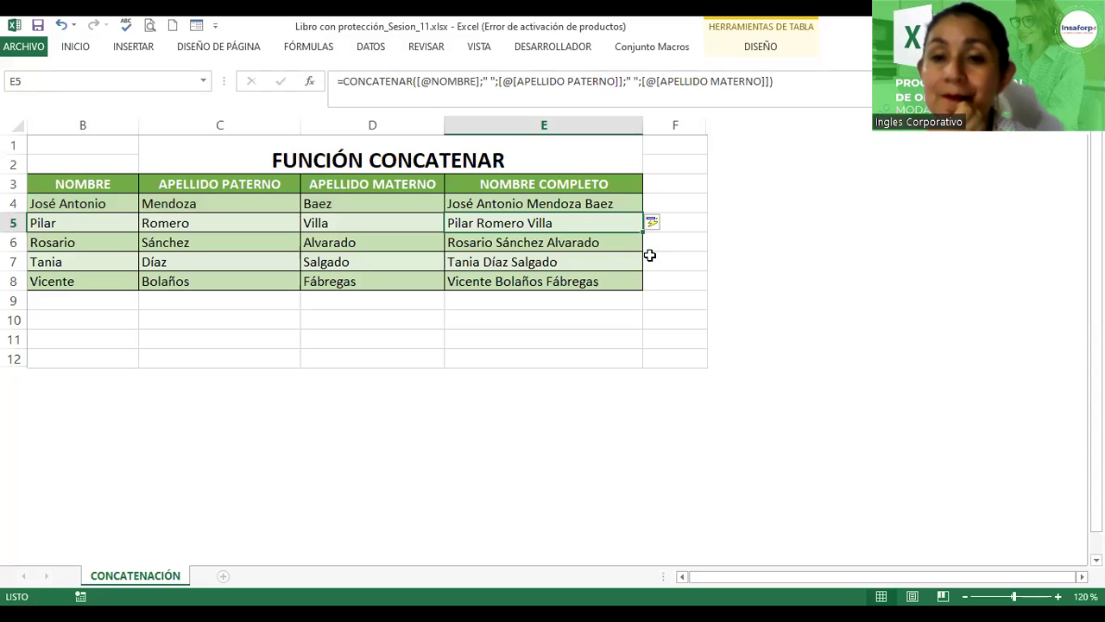
left_click_drag(650, 255, 605, 207)
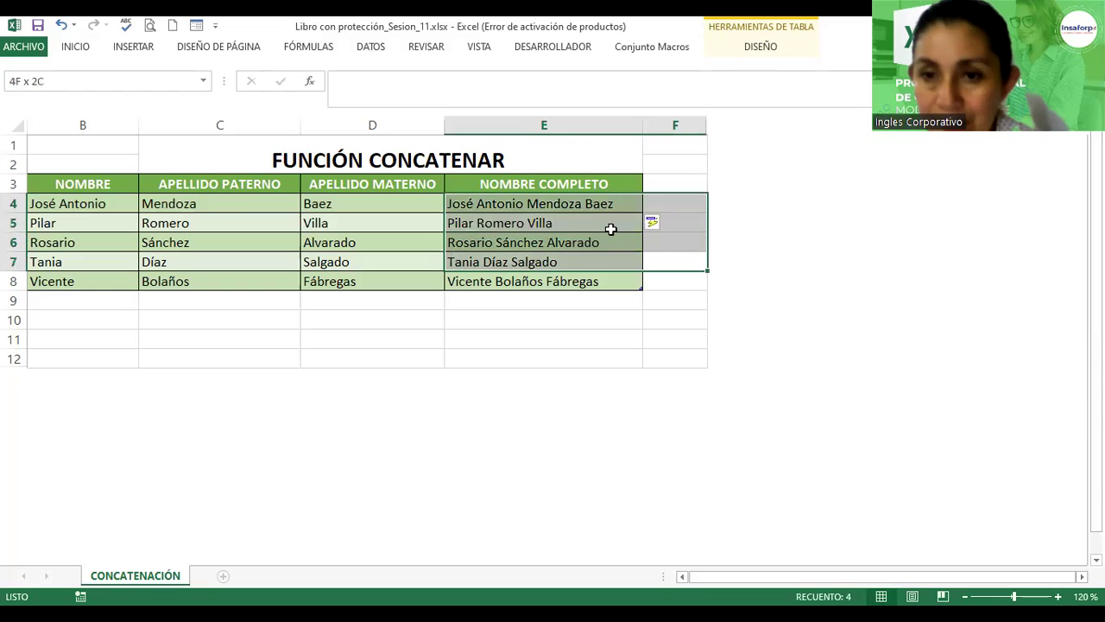
left_click(606, 229)
double_click(523, 204)
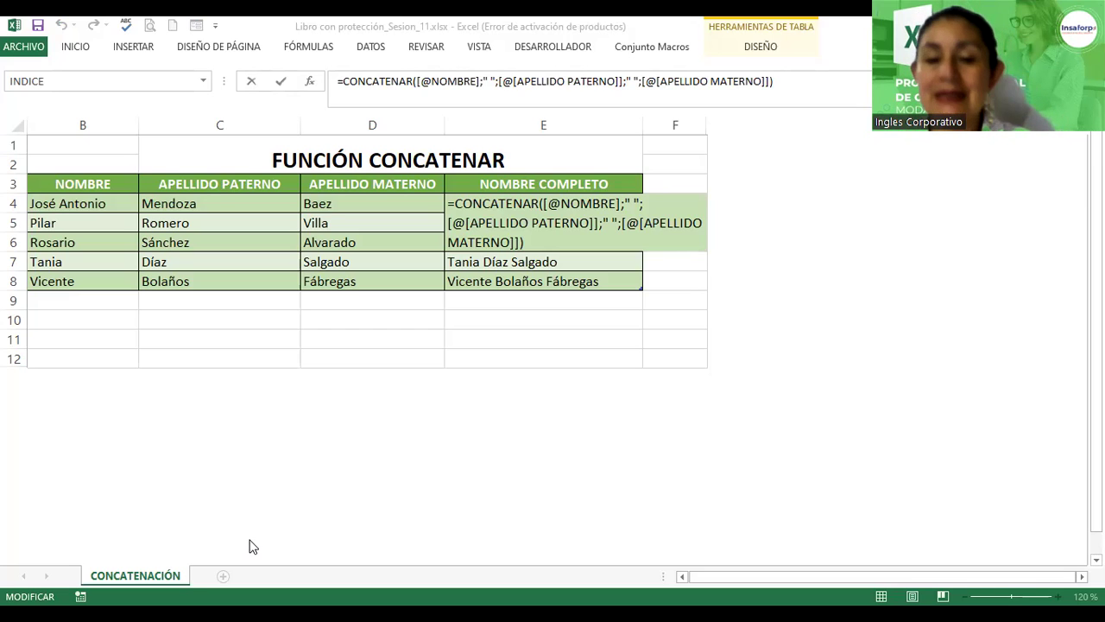
left_click(559, 241)
key("Return")
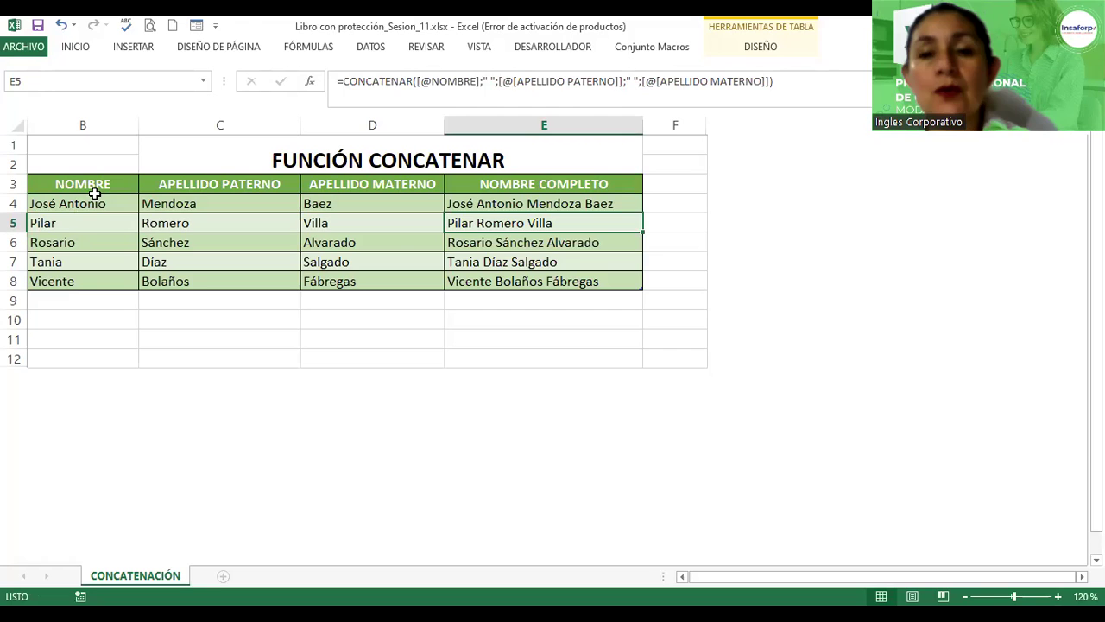
Restyle Tabla1 with a blue Medio style from the Dar formato como tabla gallery.
left_click_drag(95, 185, 463, 273)
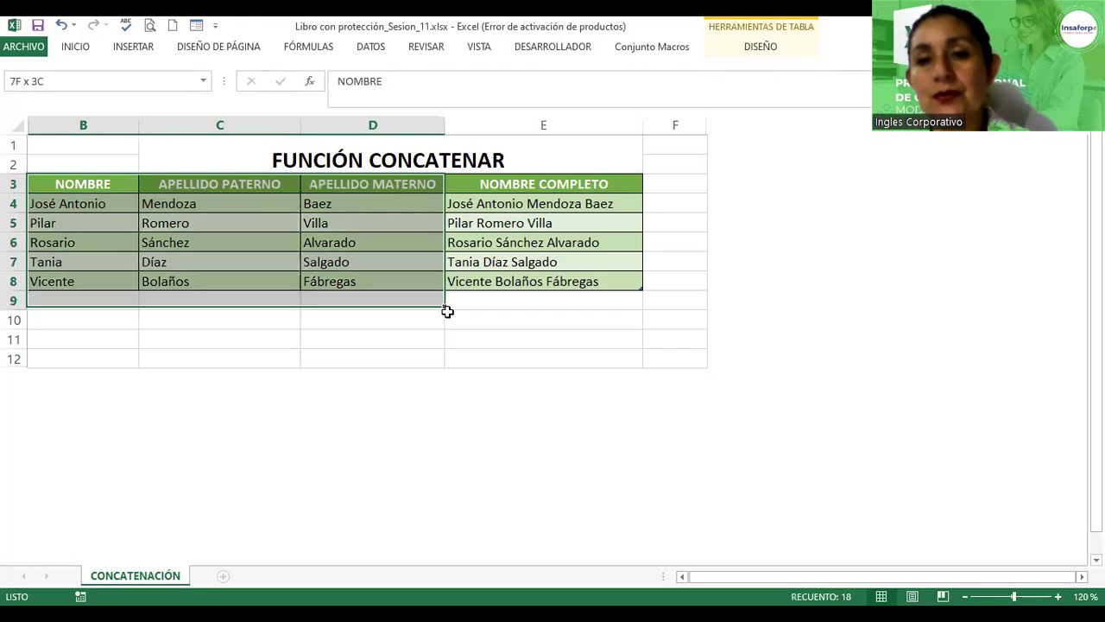
left_click(204, 79)
left_click(204, 80)
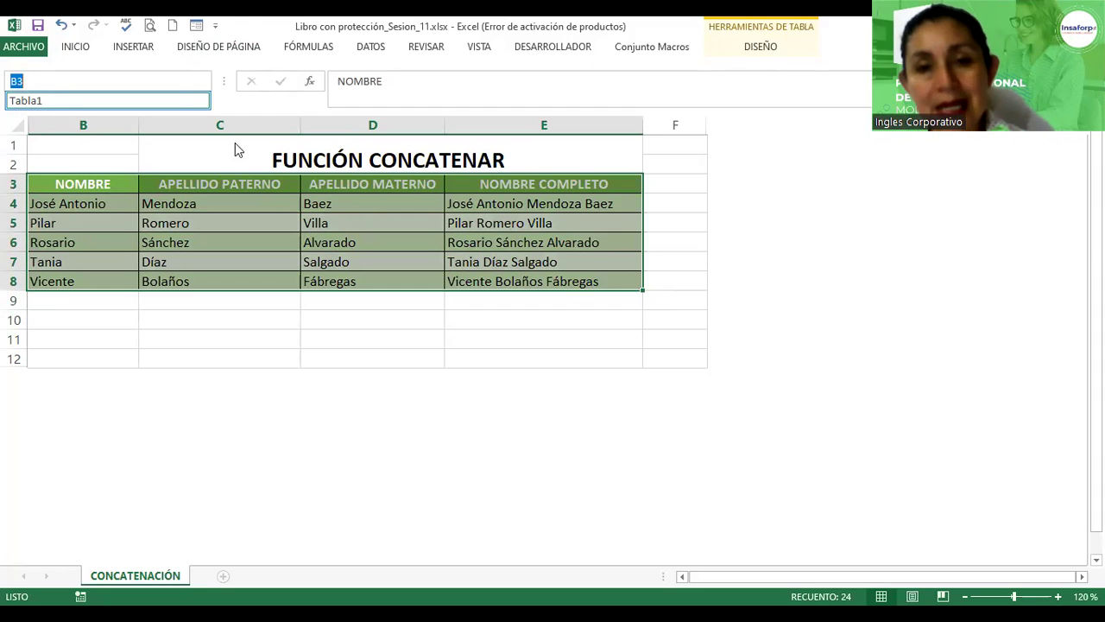
left_click(74, 51)
left_click(73, 50)
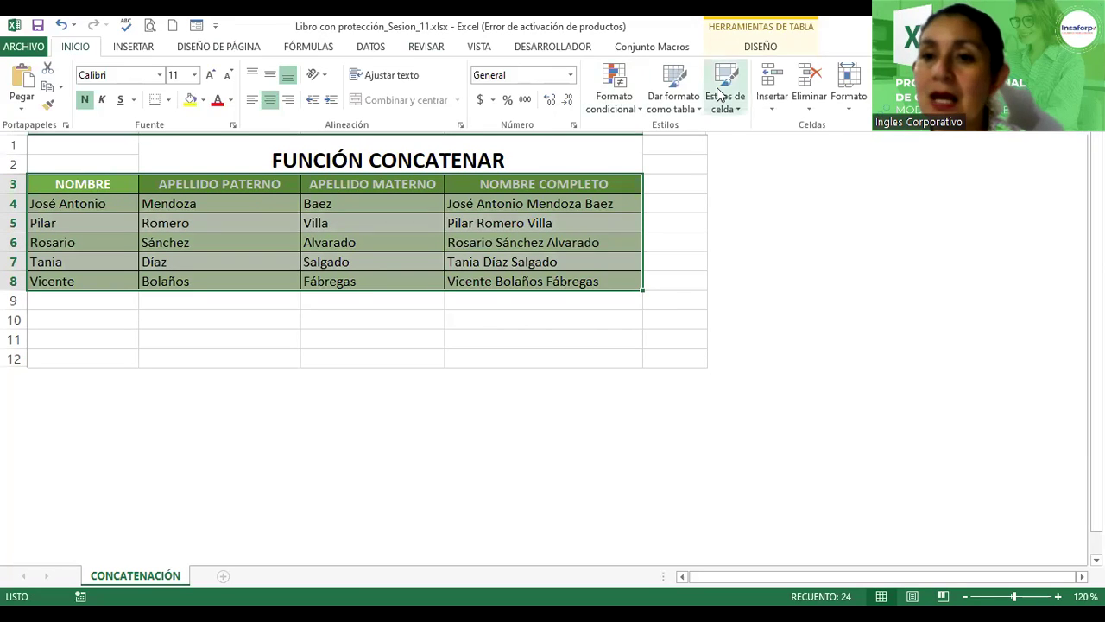
left_click(698, 112)
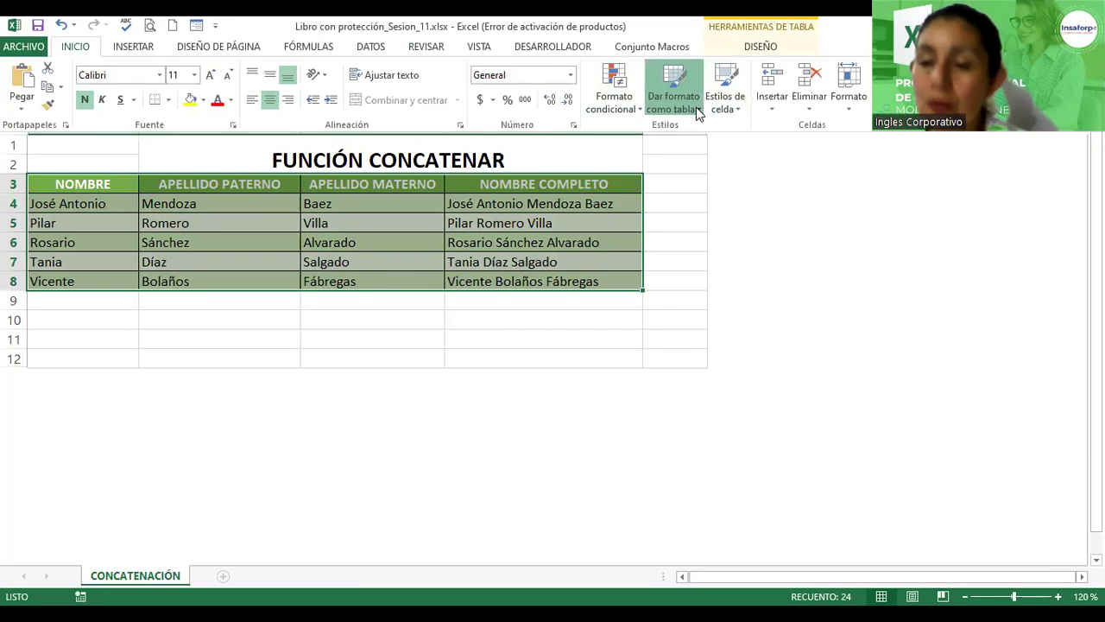
left_click(698, 112)
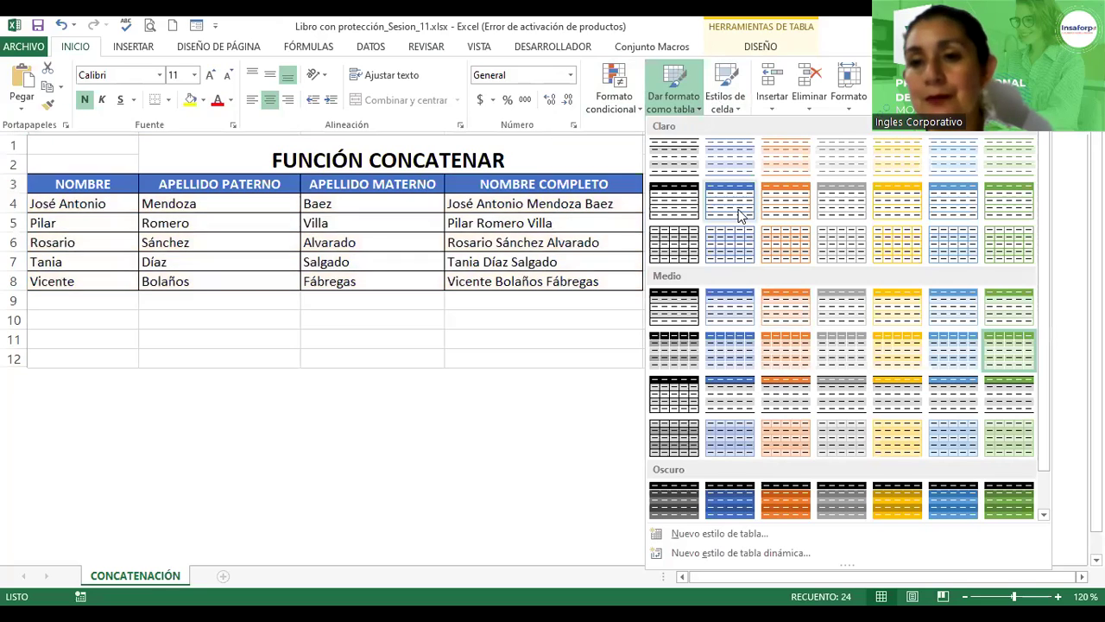
left_click(731, 305)
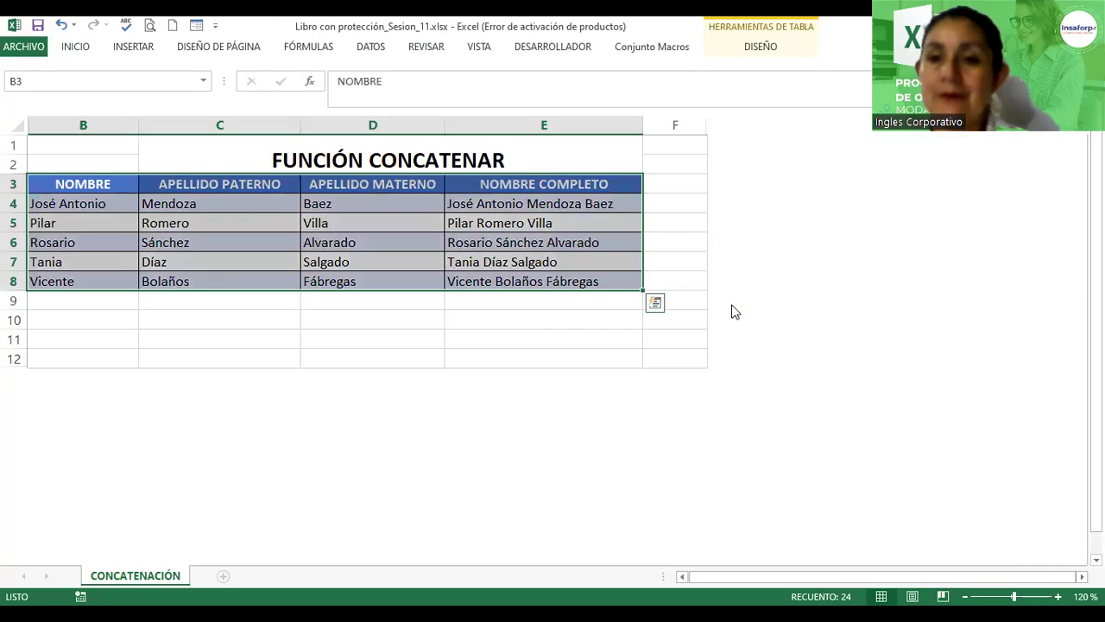
left_click(559, 337)
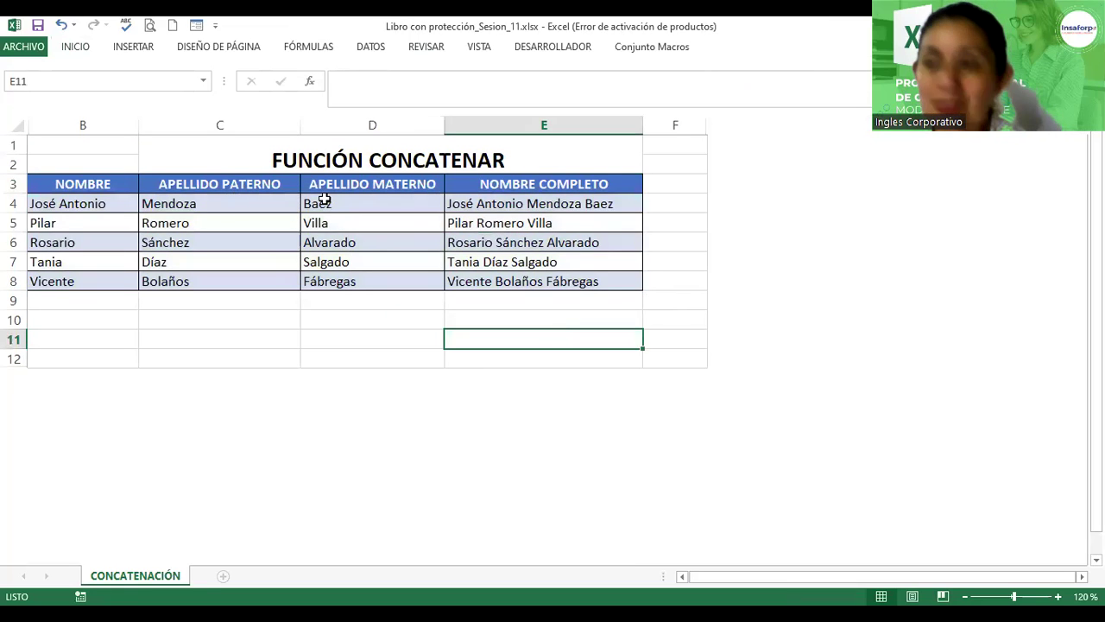
left_click(203, 81)
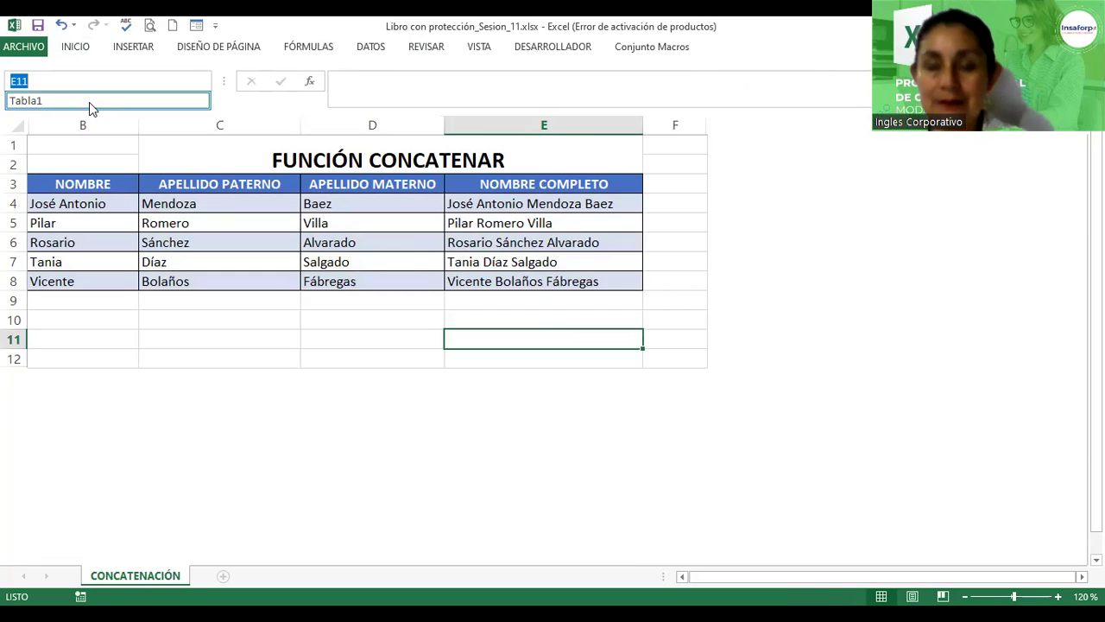
left_click(89, 102)
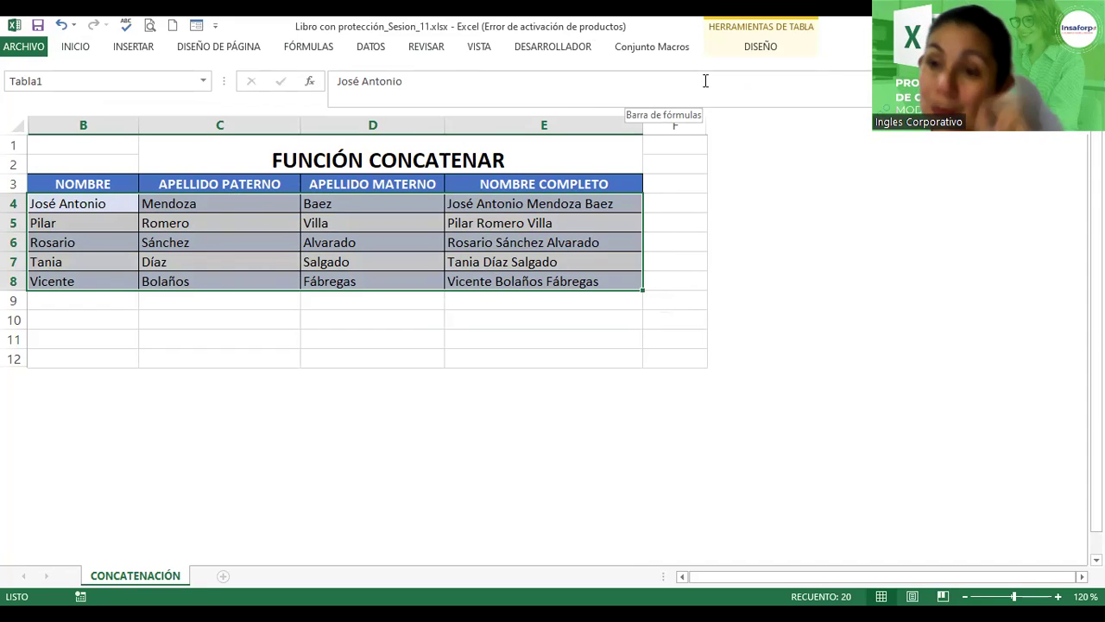
left_click(756, 46)
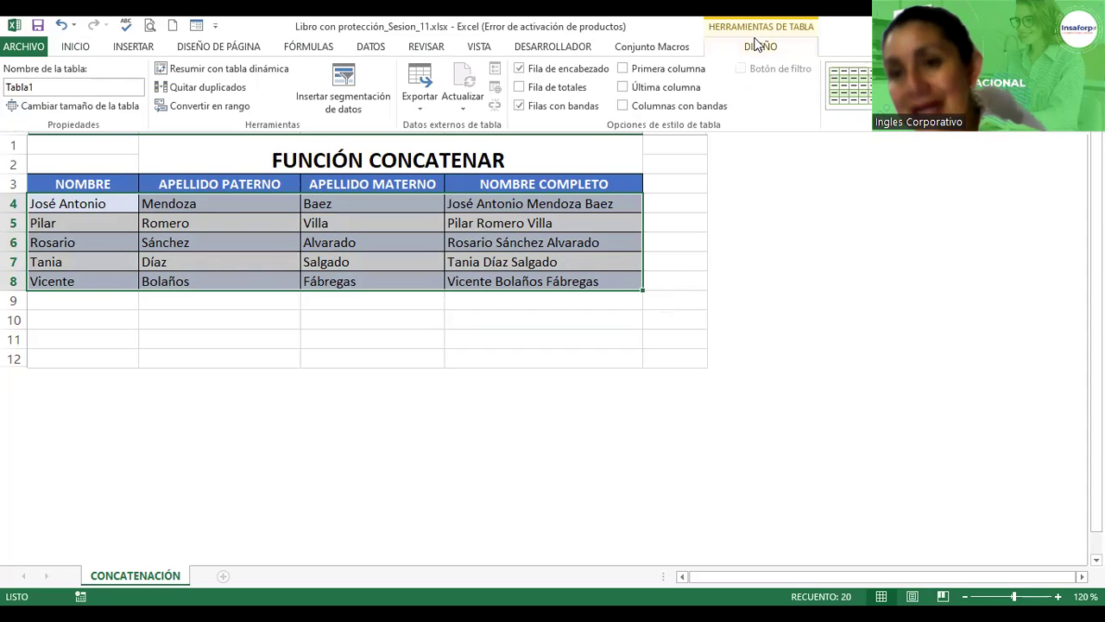
left_click(524, 183)
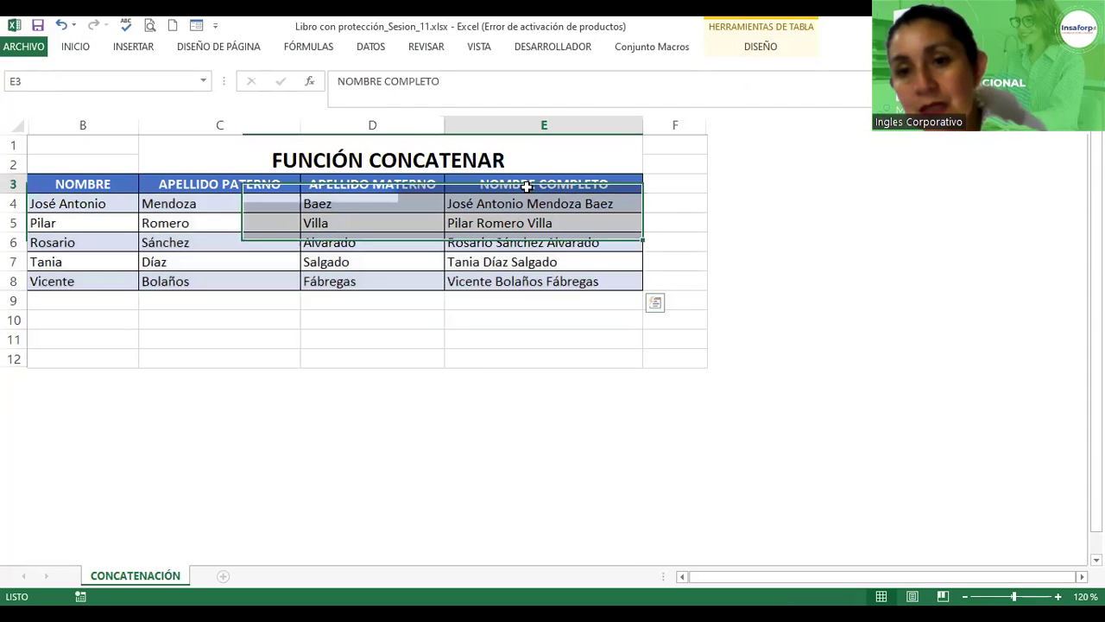
left_click(755, 48)
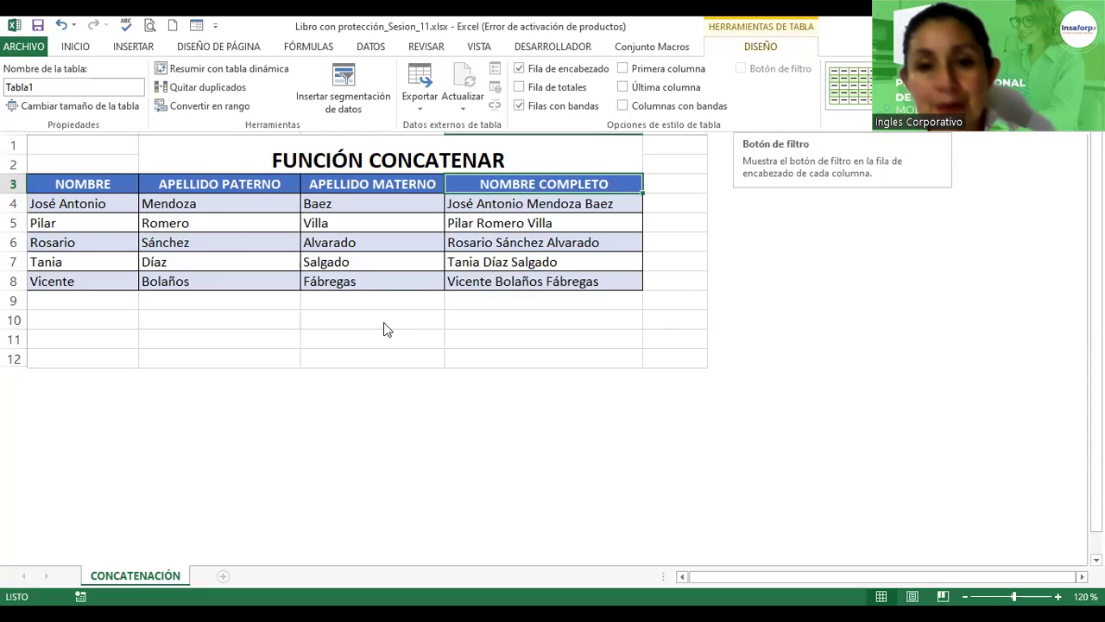
left_click(236, 343)
Type the headings Codigo in B11 and Nombre in C11.
left_click(78, 338)
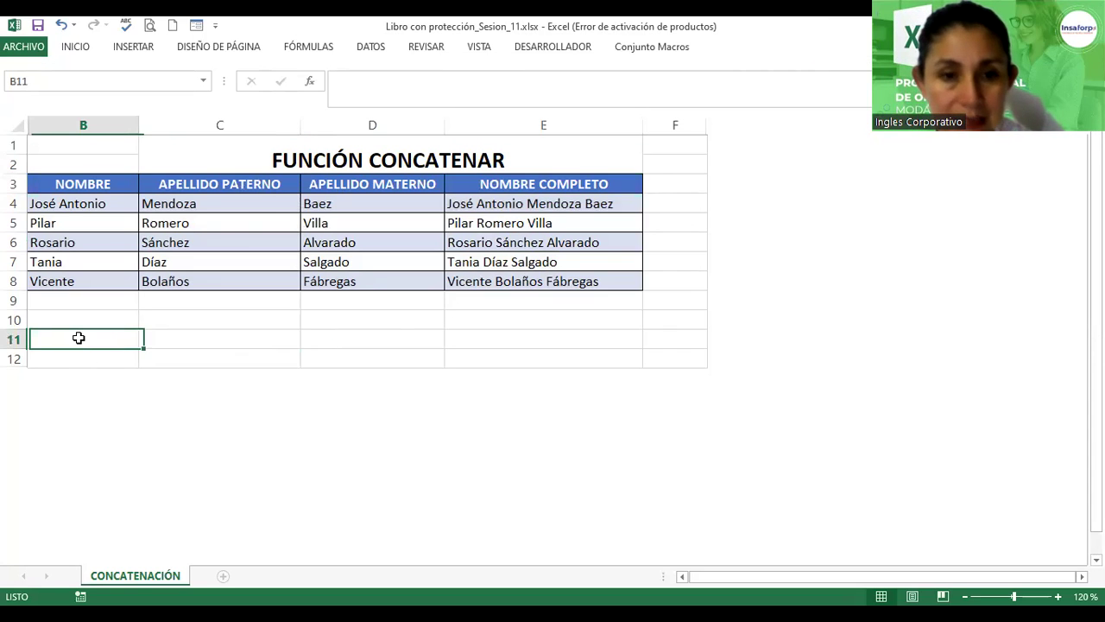
type("Codigo")
key("Tab")
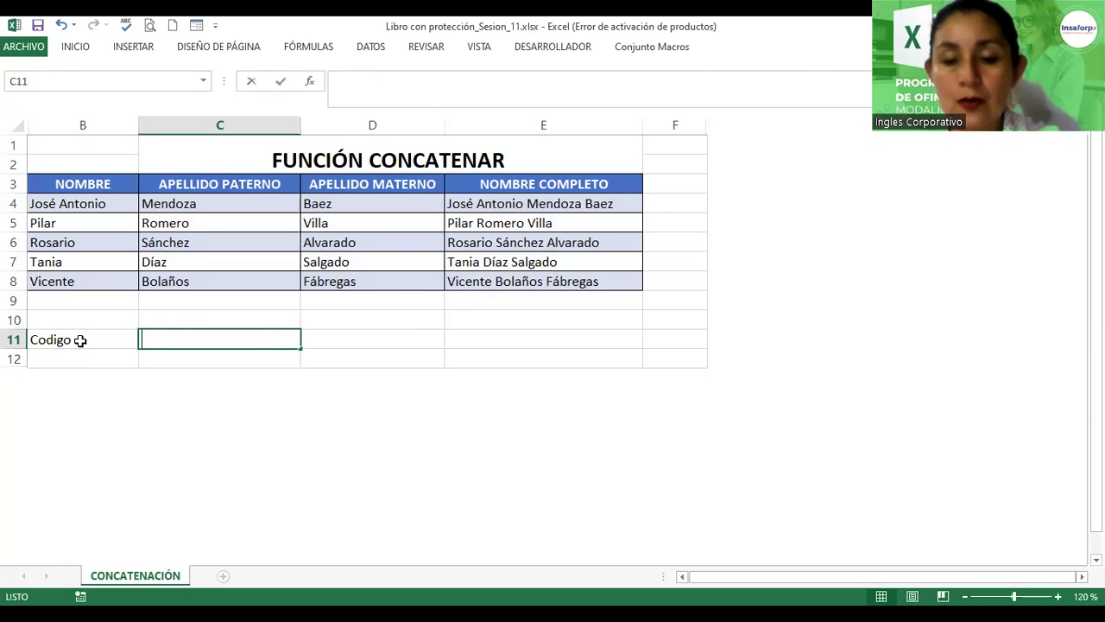
type("Nomr")
key("BackSpace")
type("b")
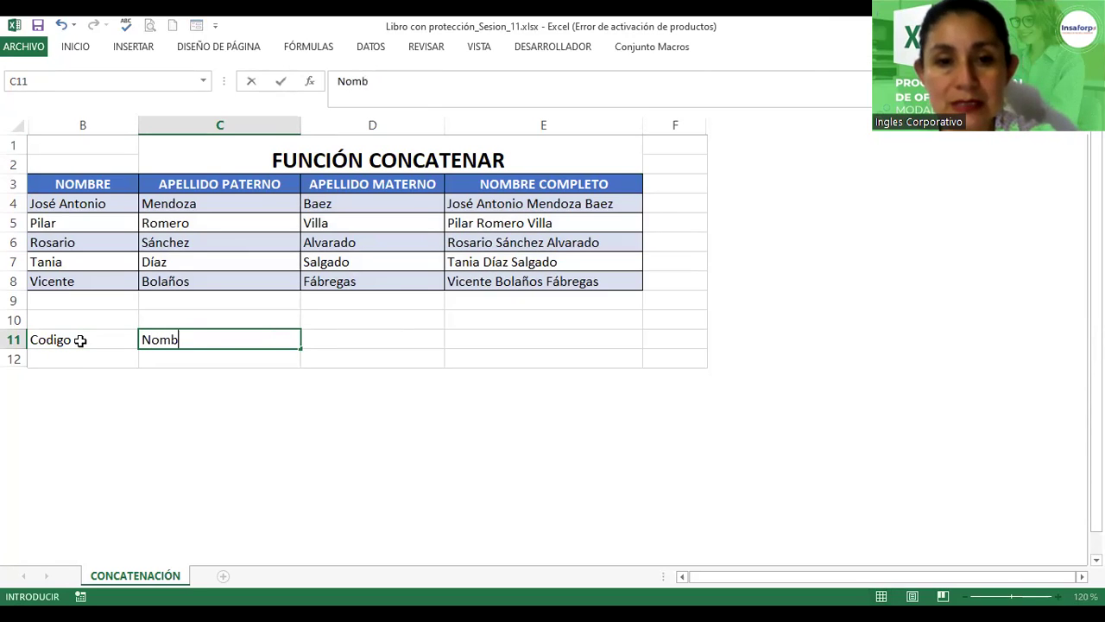
type("re")
key("Return")
Select the range B11:C12 for the new table.
left_click(80, 341)
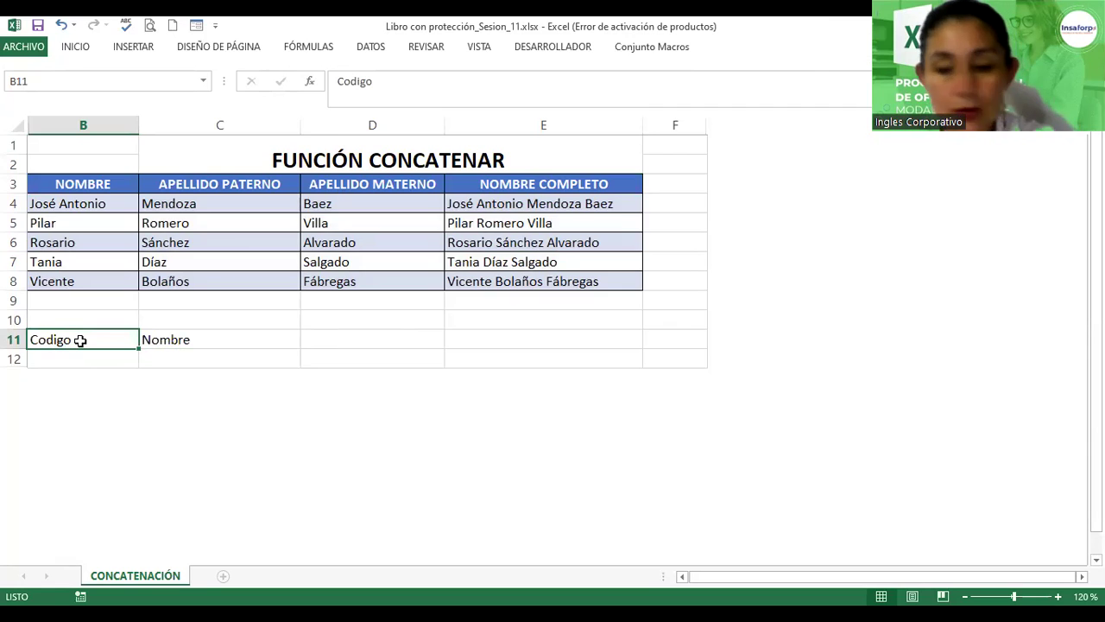
key("shift+Right")
key("shift+Down")
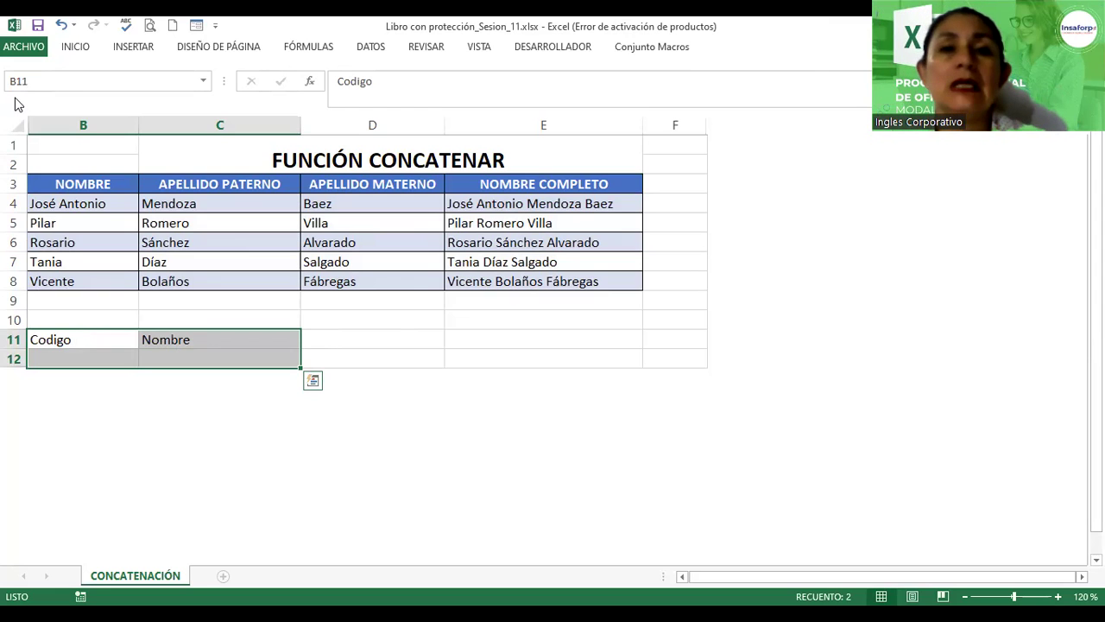
left_click(76, 50)
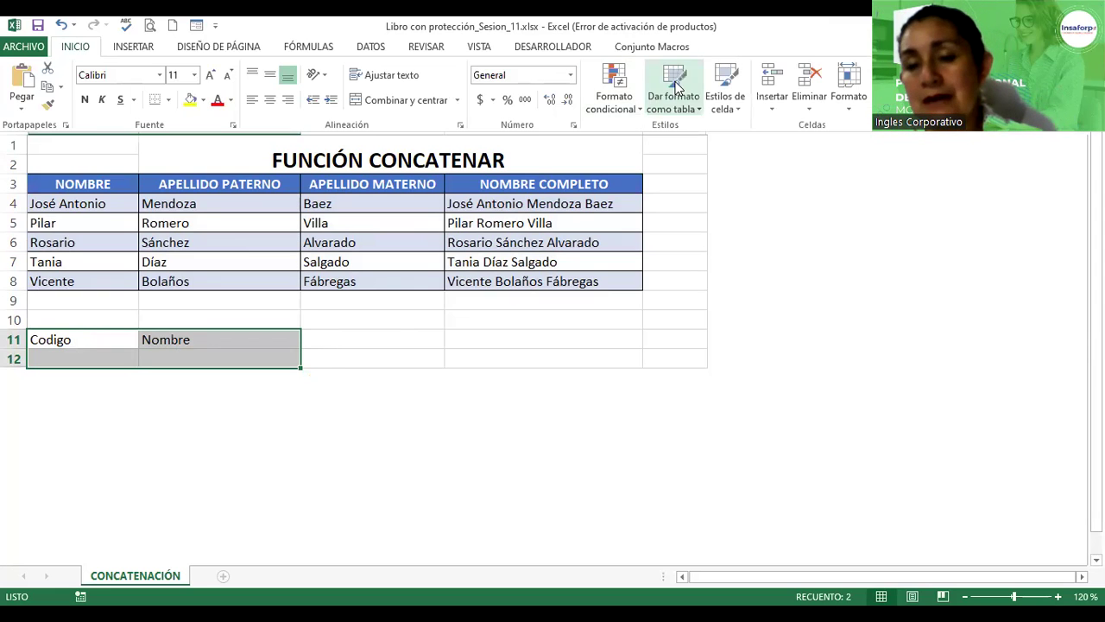
Format B11:C12 as a table with an orange style, with La tabla tiene encabezados ticked.
left_click(670, 101)
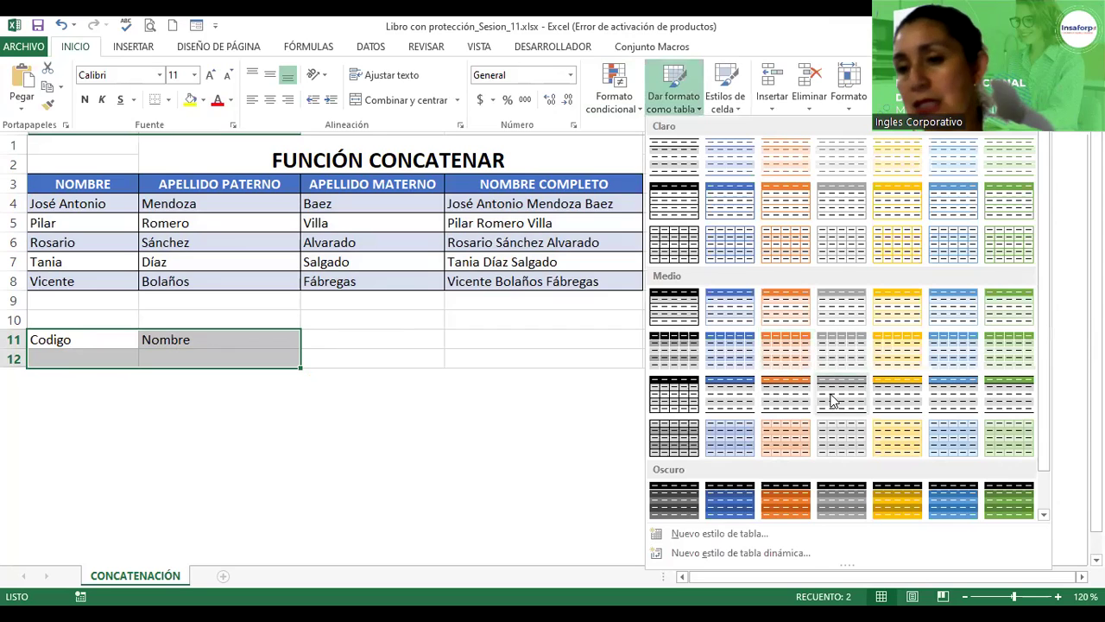
left_click(773, 379)
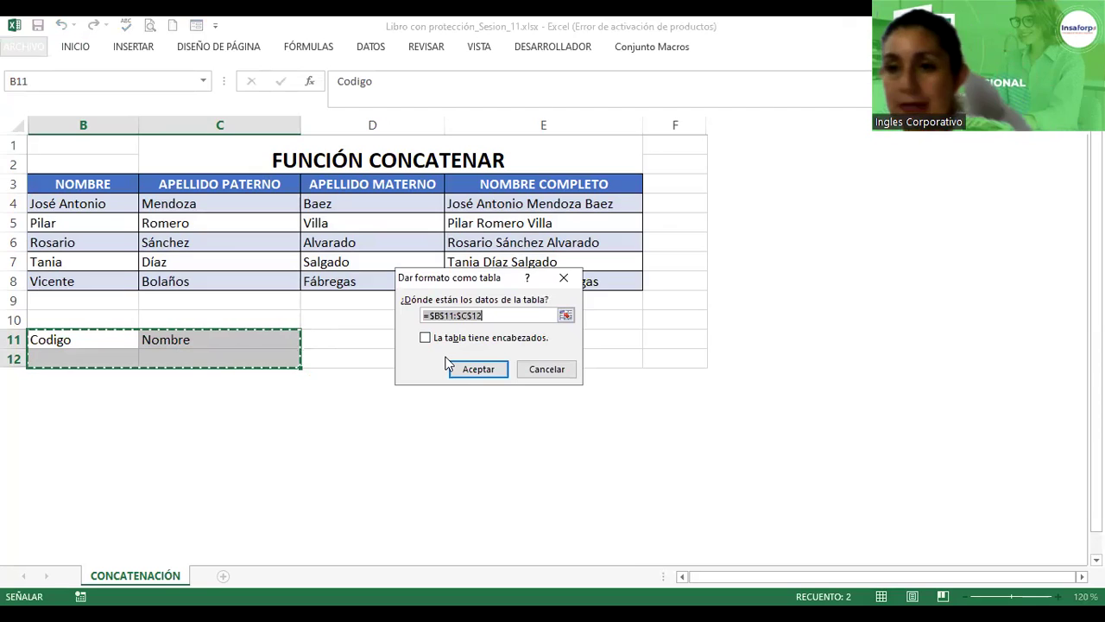
left_click(432, 341)
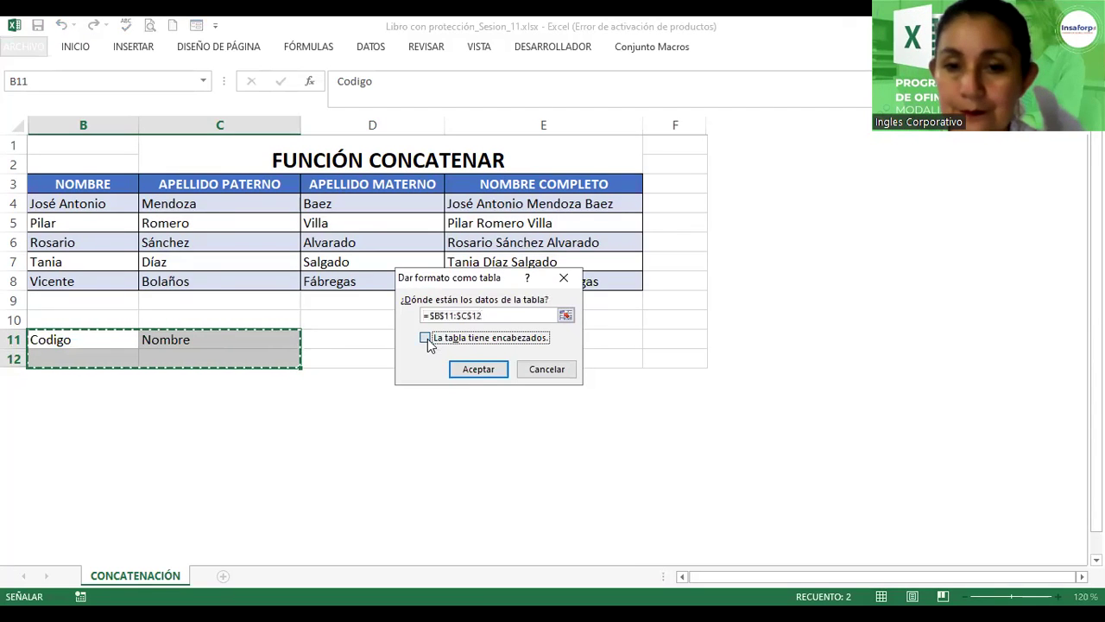
left_click(478, 370)
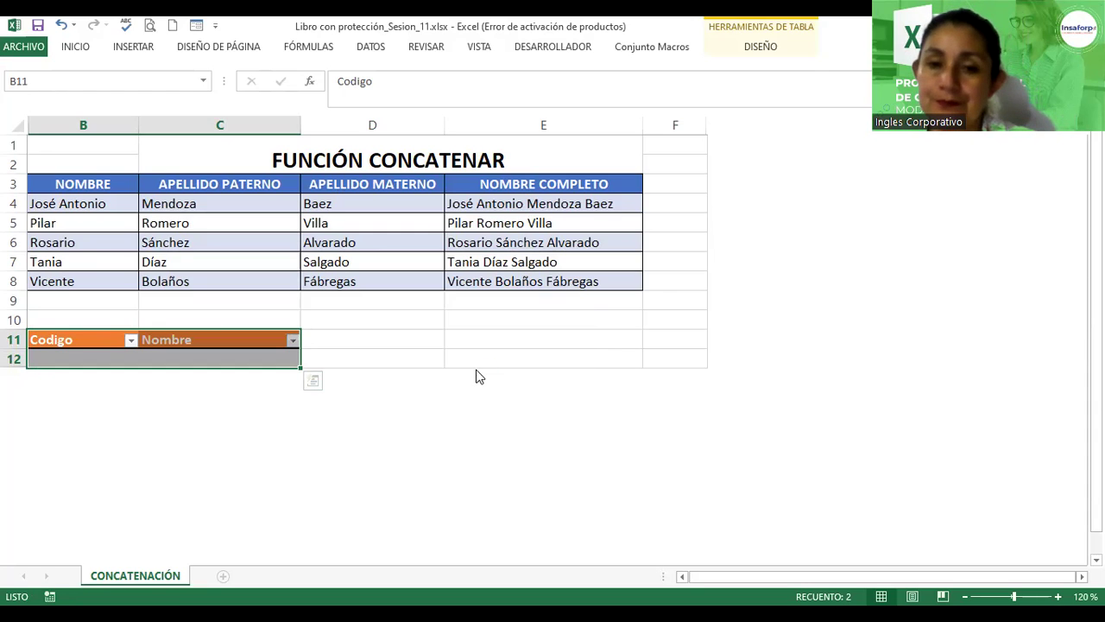
left_click(762, 45)
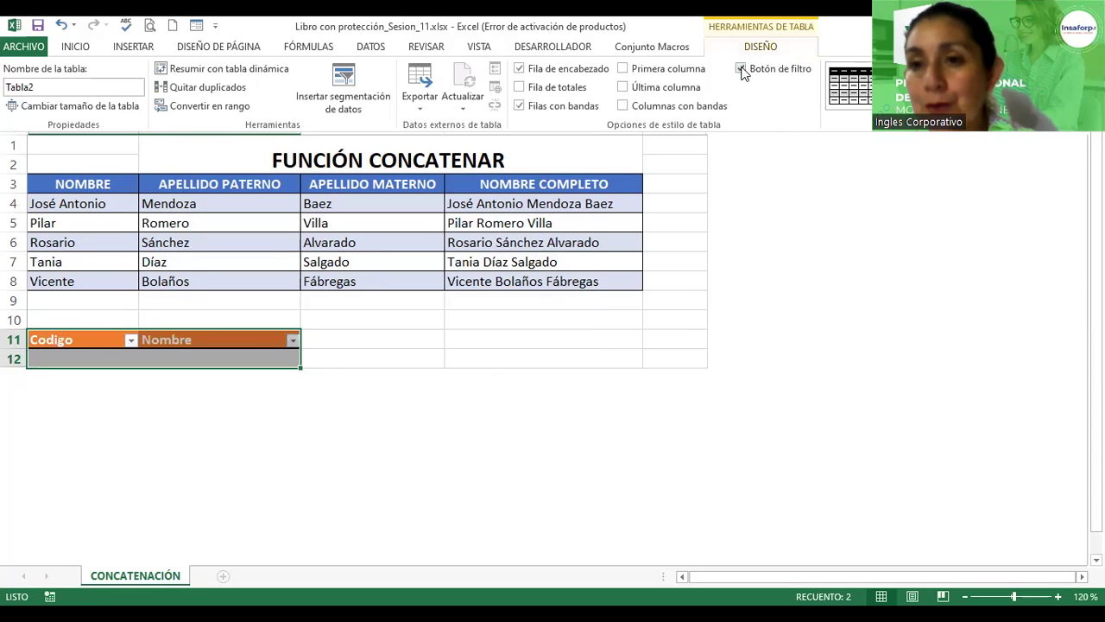
left_click(740, 69)
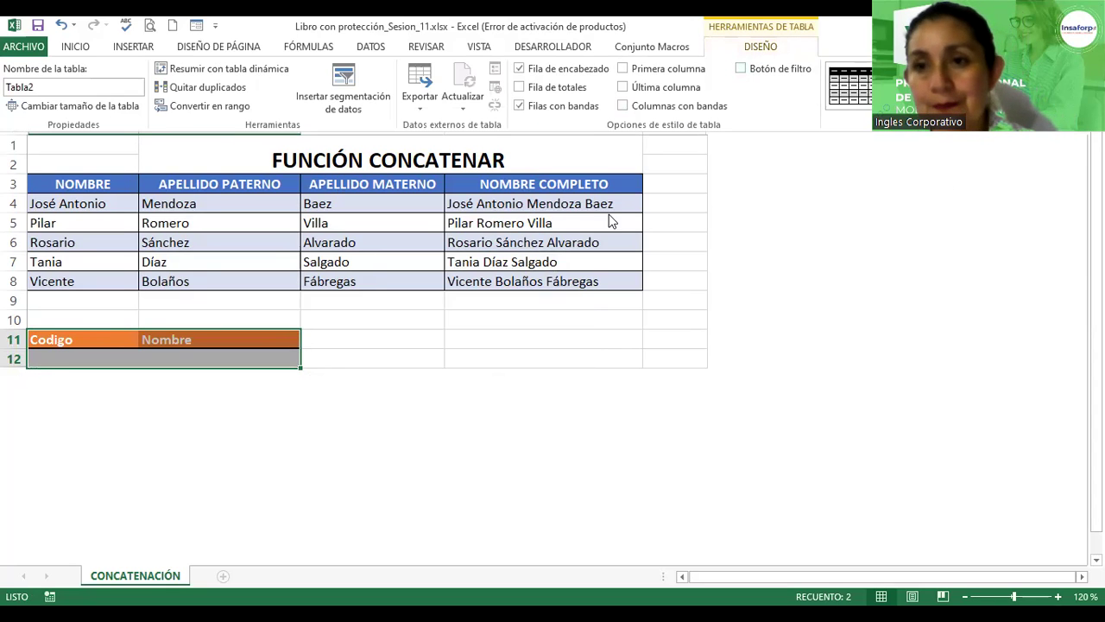
left_click(400, 337)
left_click(401, 338)
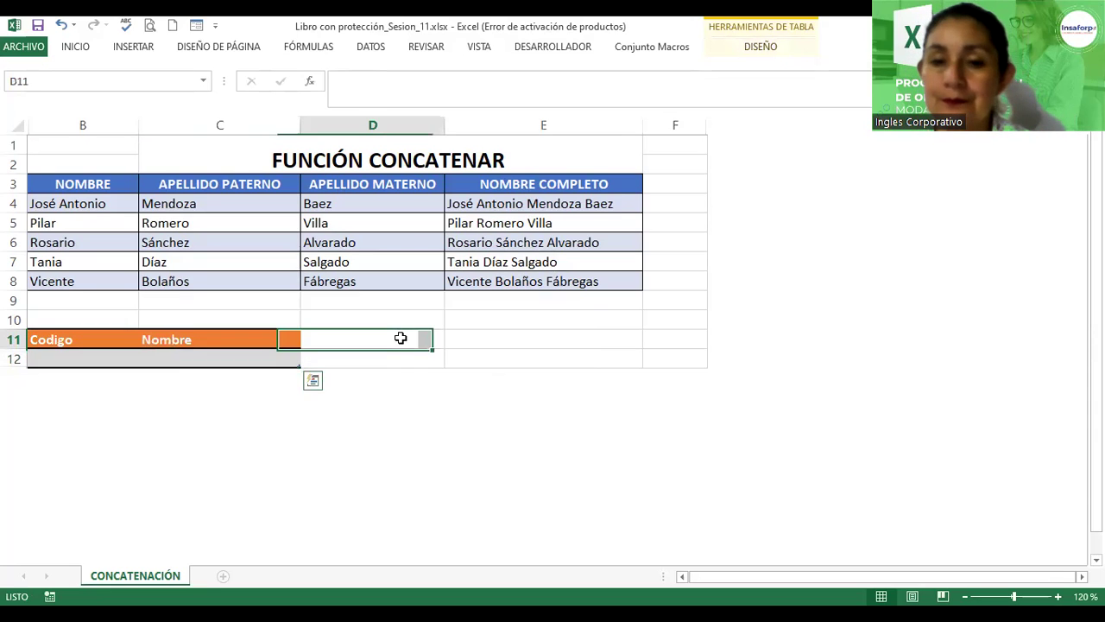
left_click(260, 343)
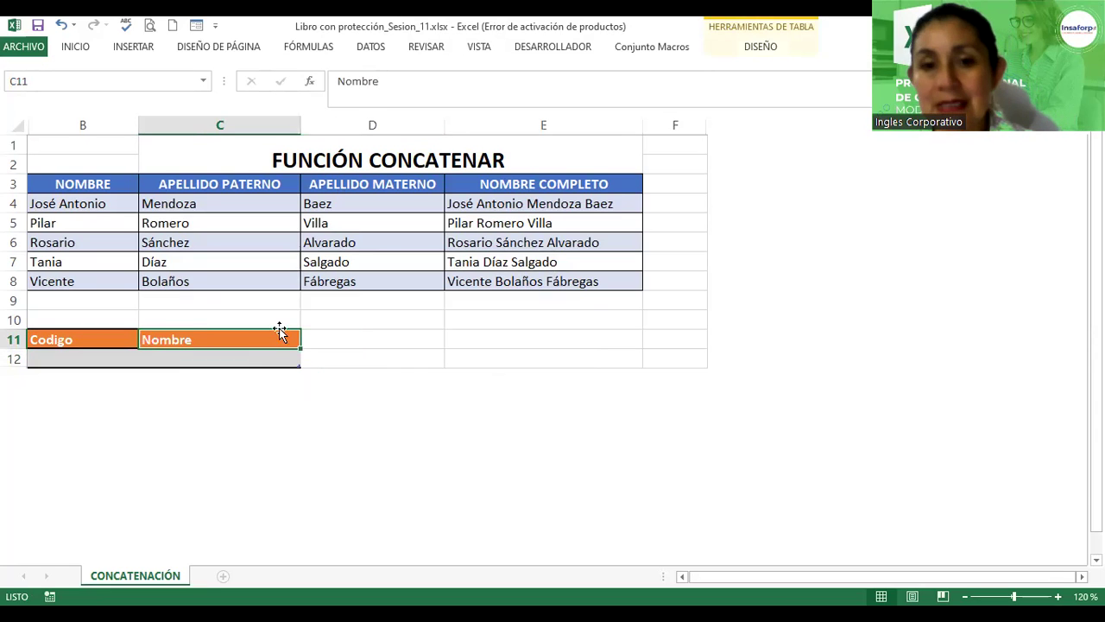
left_click(756, 49)
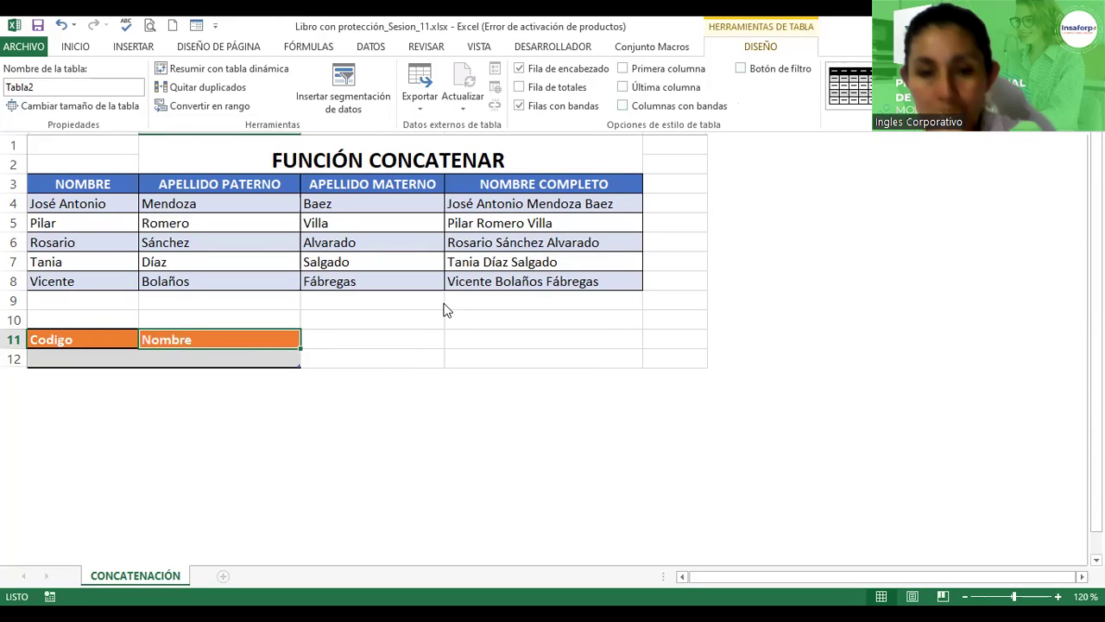
key("Escape")
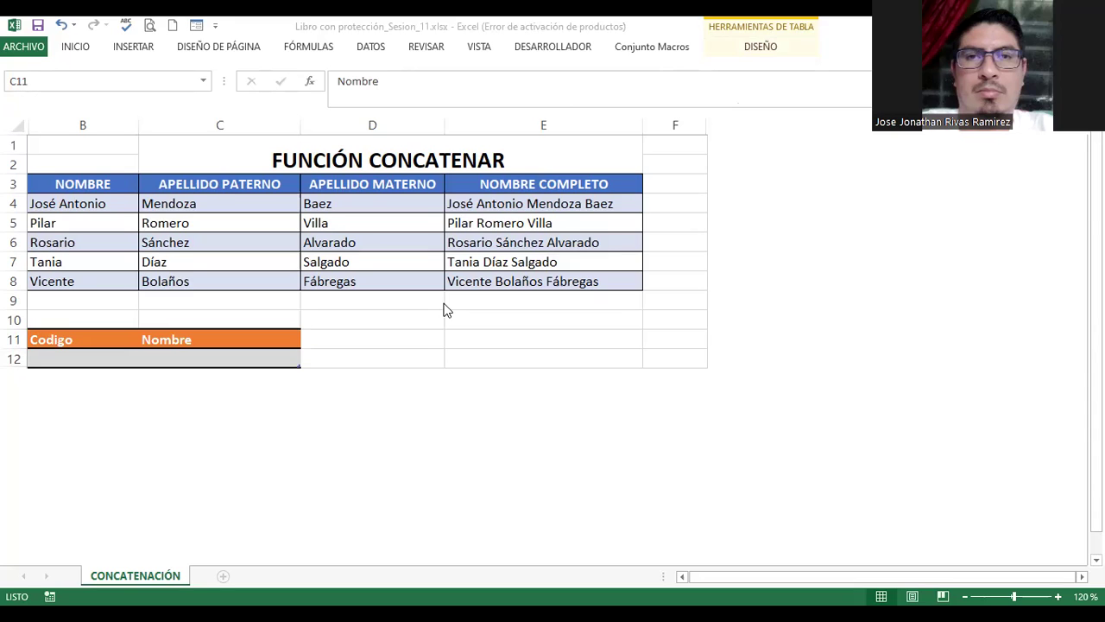
left_click(221, 339)
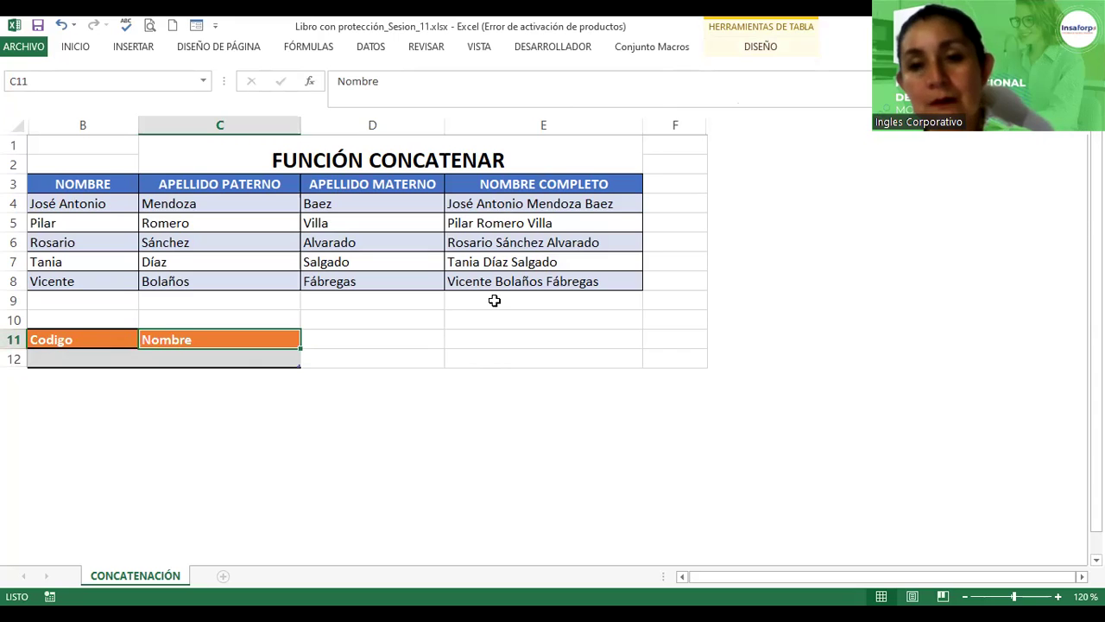
left_click(511, 237)
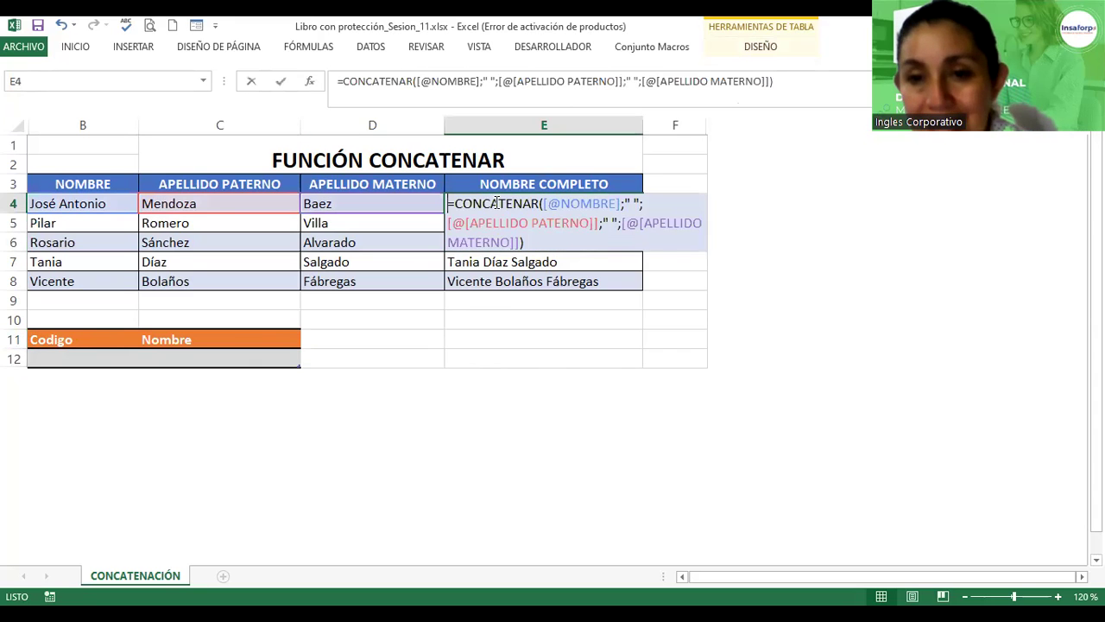
double_click(493, 203)
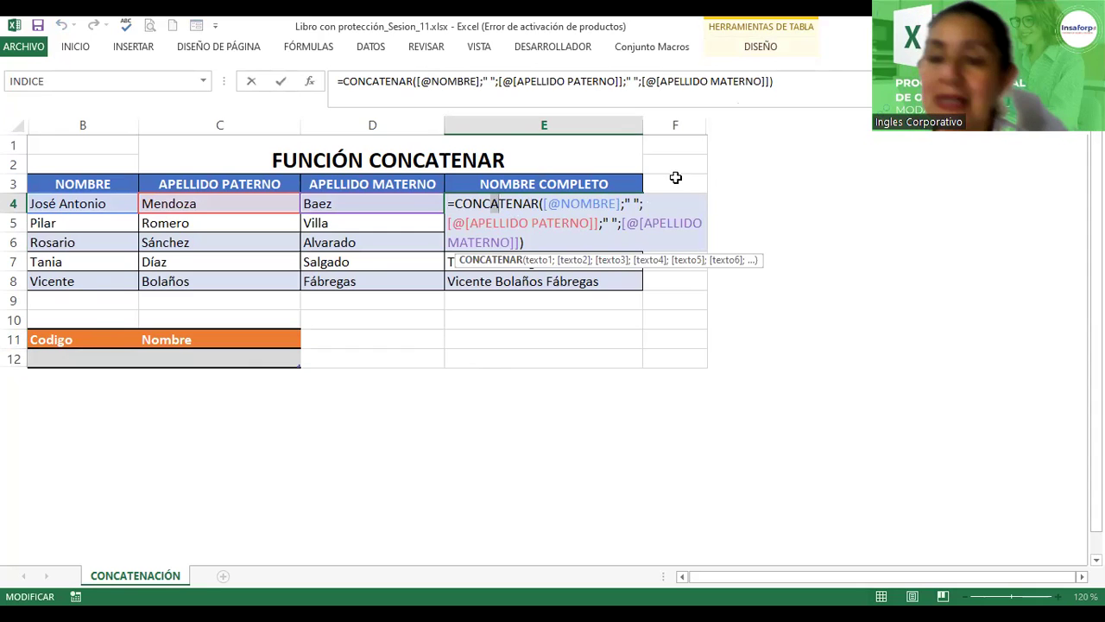
key("Return")
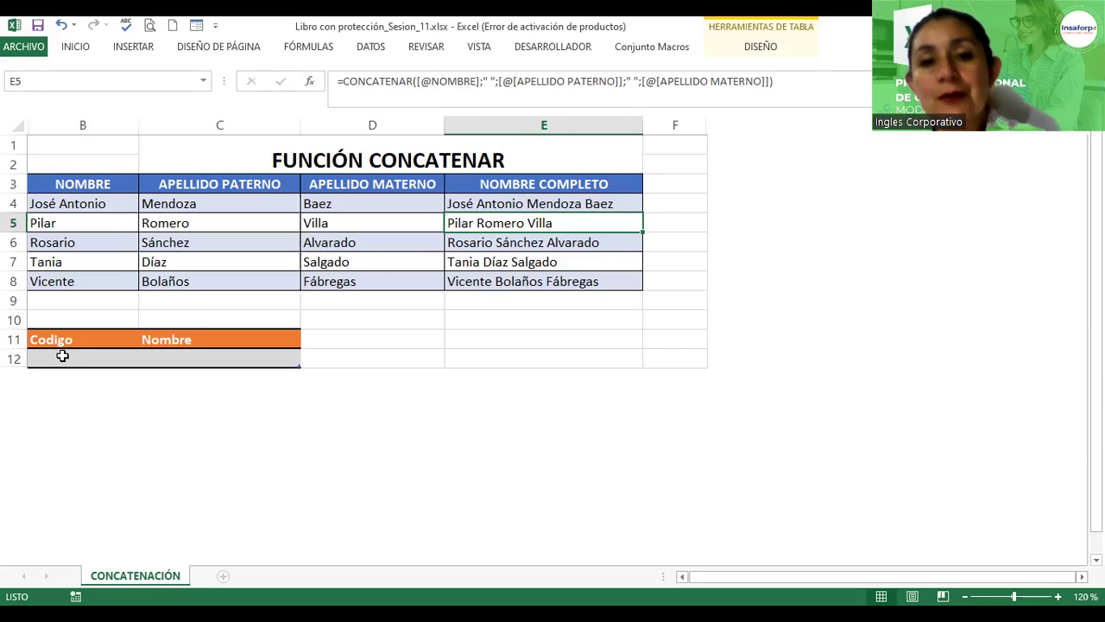
left_click(59, 359)
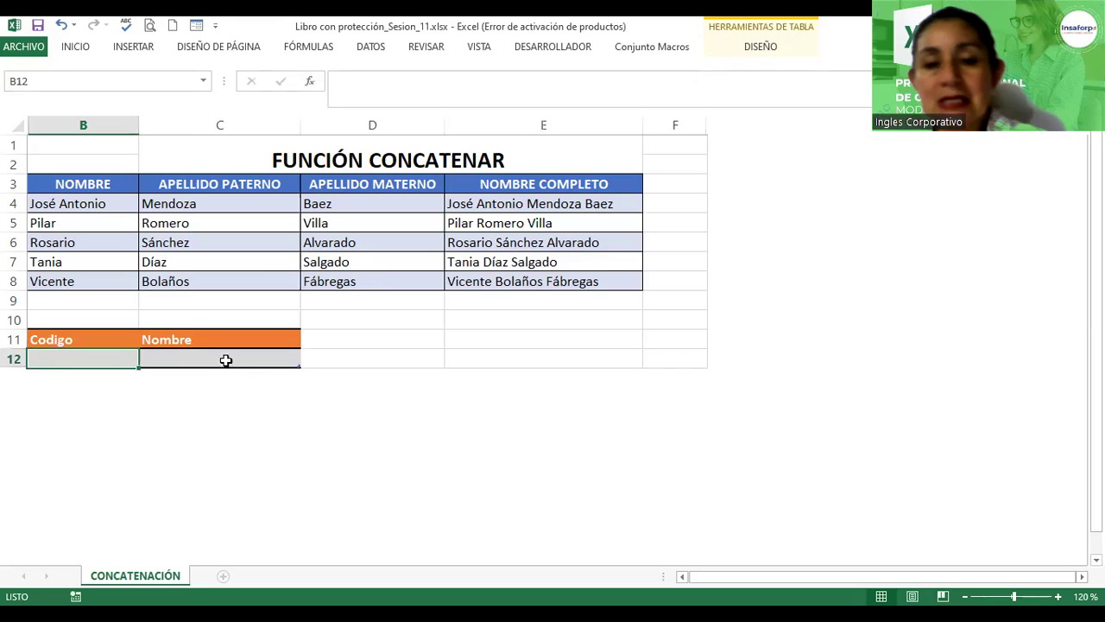
Rename the orange table's headers in B11 and C11 to Valor 1 and Valor 2.
left_click(80, 342)
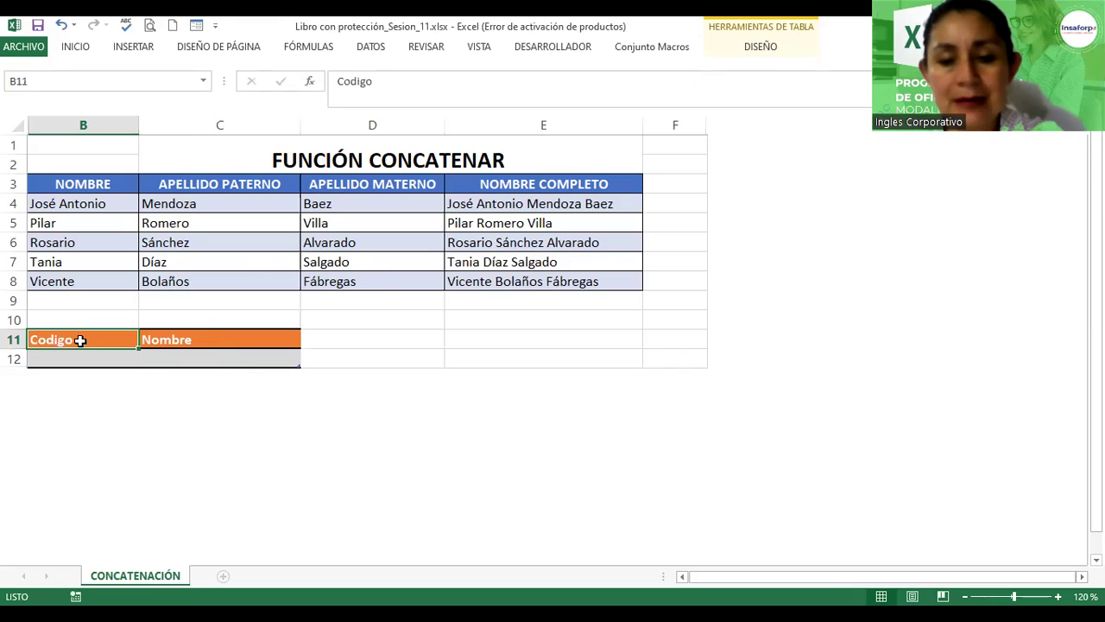
type("Valor 1")
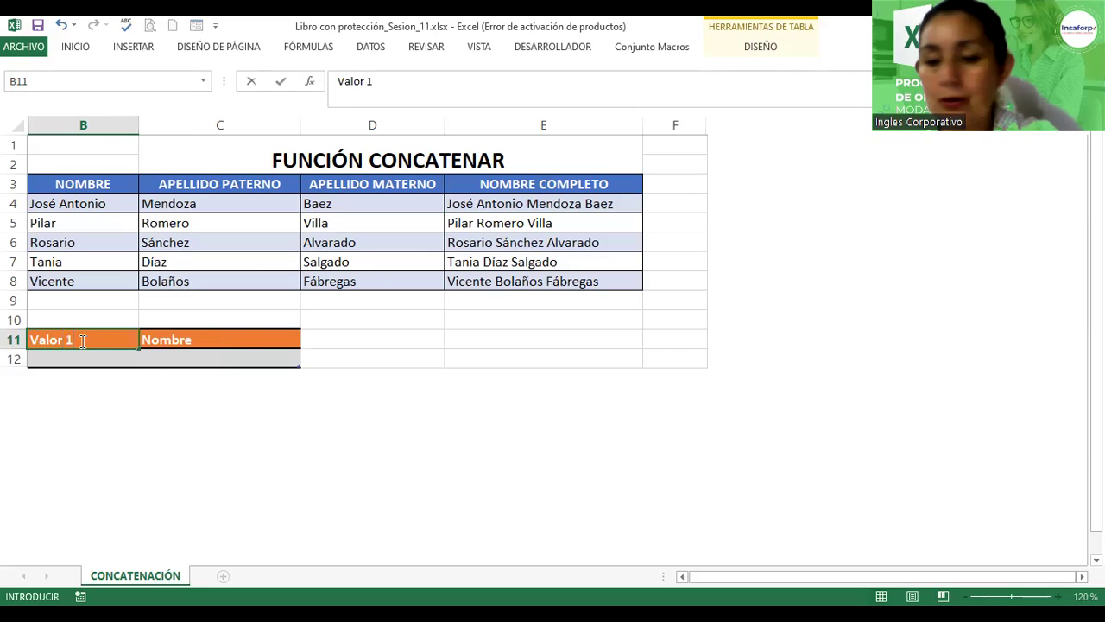
key("Tab")
type("Valor")
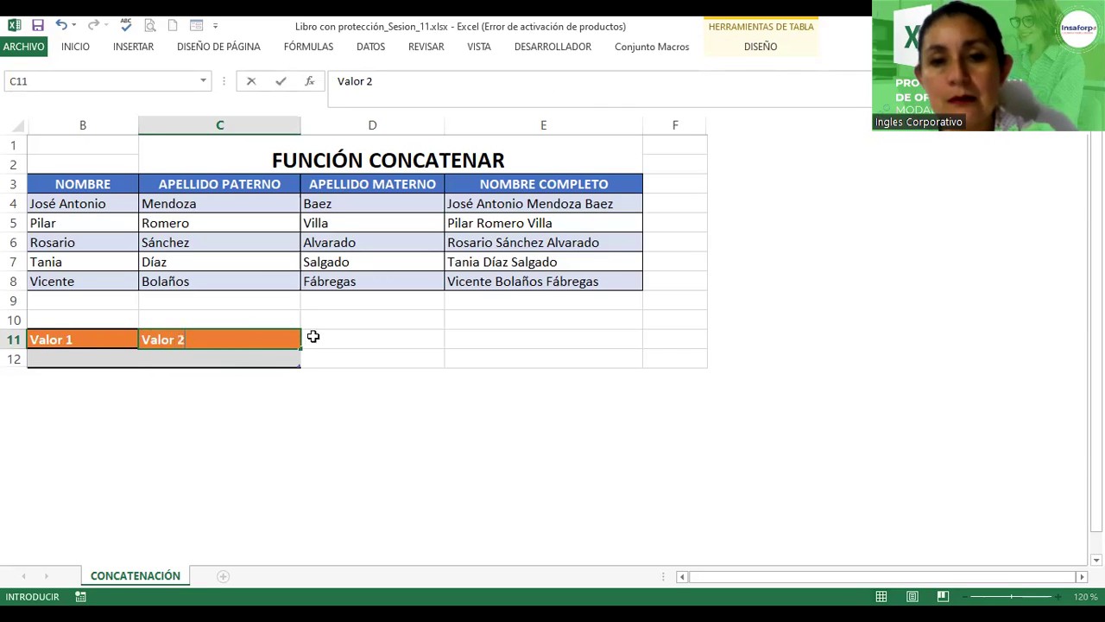
key("ctrl+Return")
Enter 200 in B12 and 300 in C12 beneath the Valor headers.
left_click(106, 360)
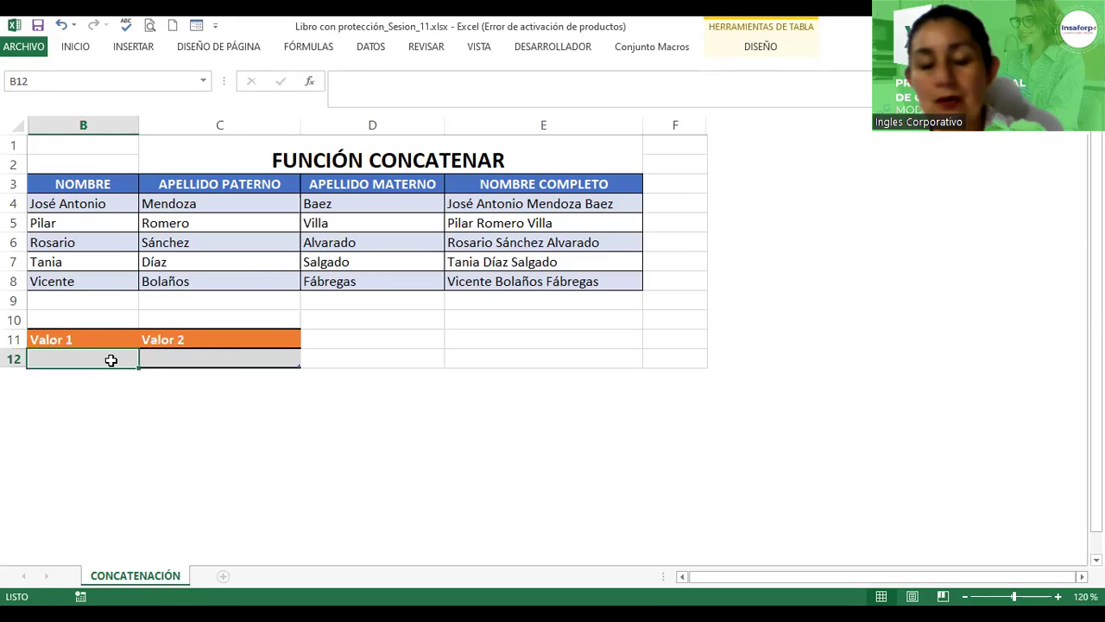
type("200")
key("Tab")
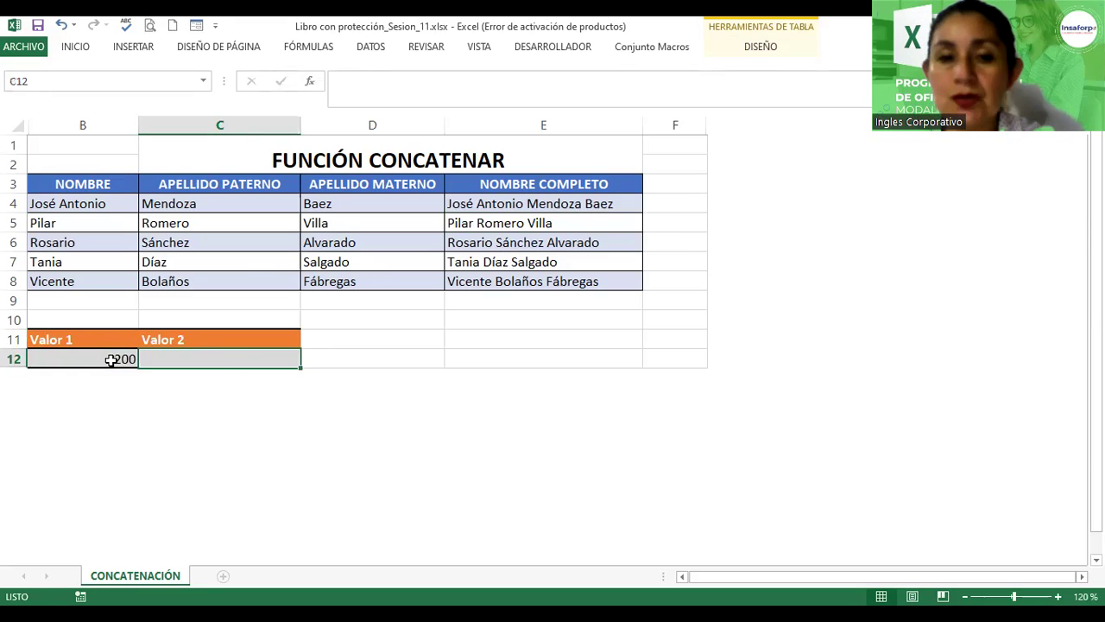
type("300")
key("Tab")
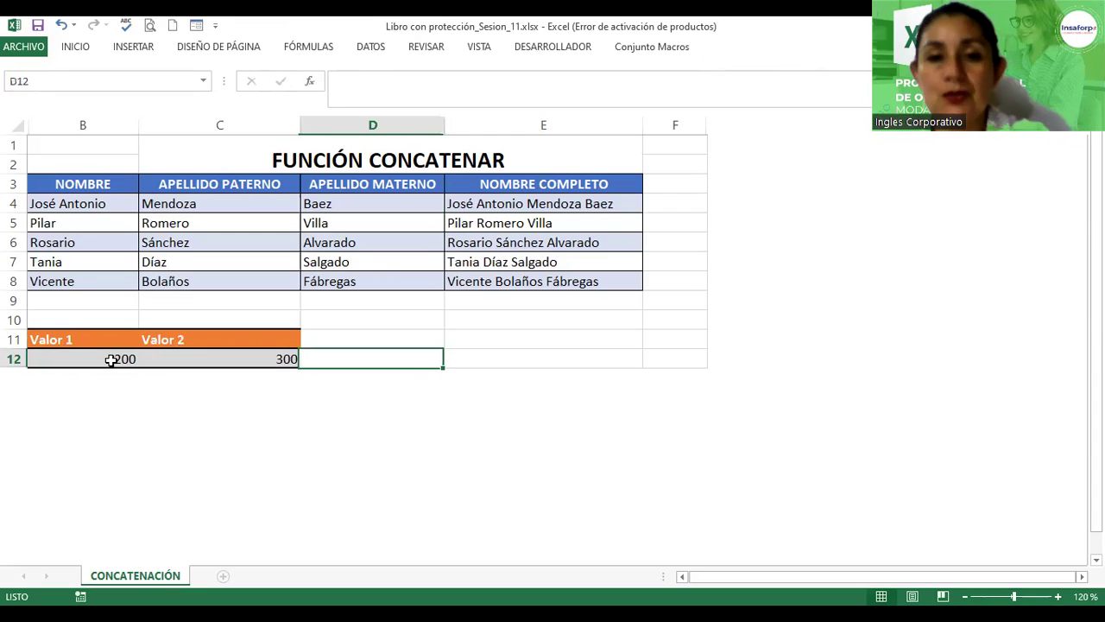
Enter =SUMA(Tabla2) in E12 to total the Valor table to 500, then review the formula.
left_click(509, 357)
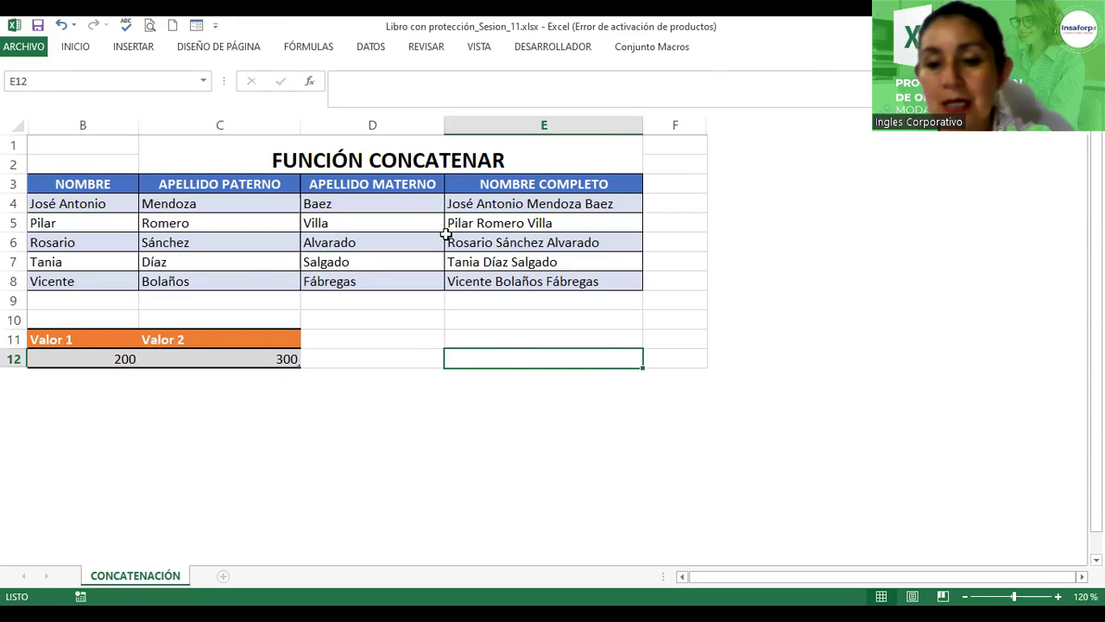
type("=")
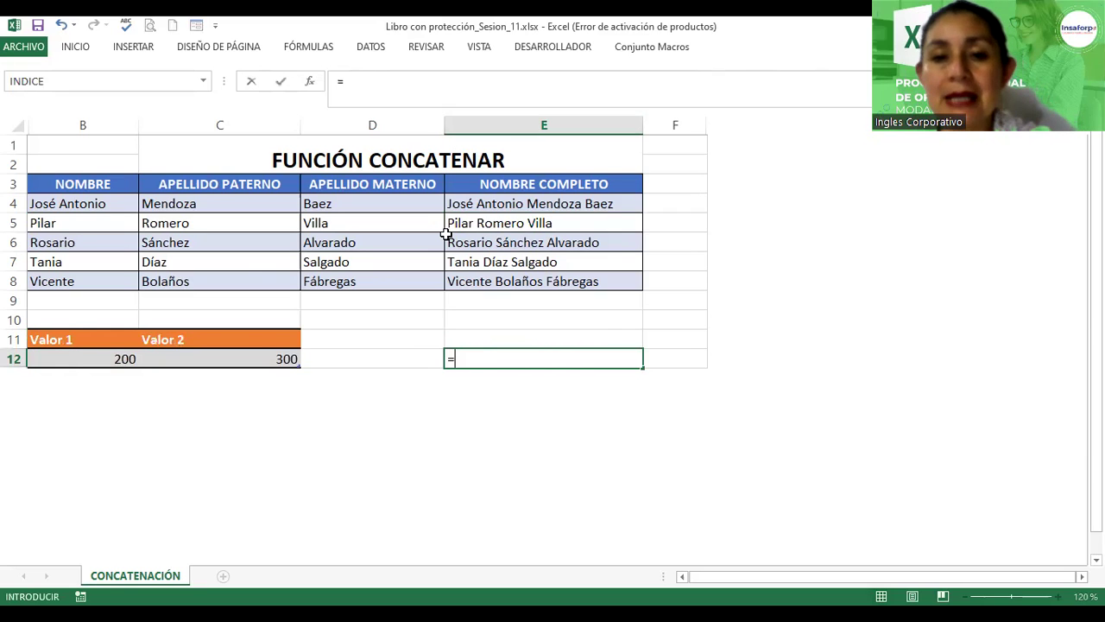
type("suma(")
left_click_drag(62, 354, 211, 356)
key("ctrl+Return")
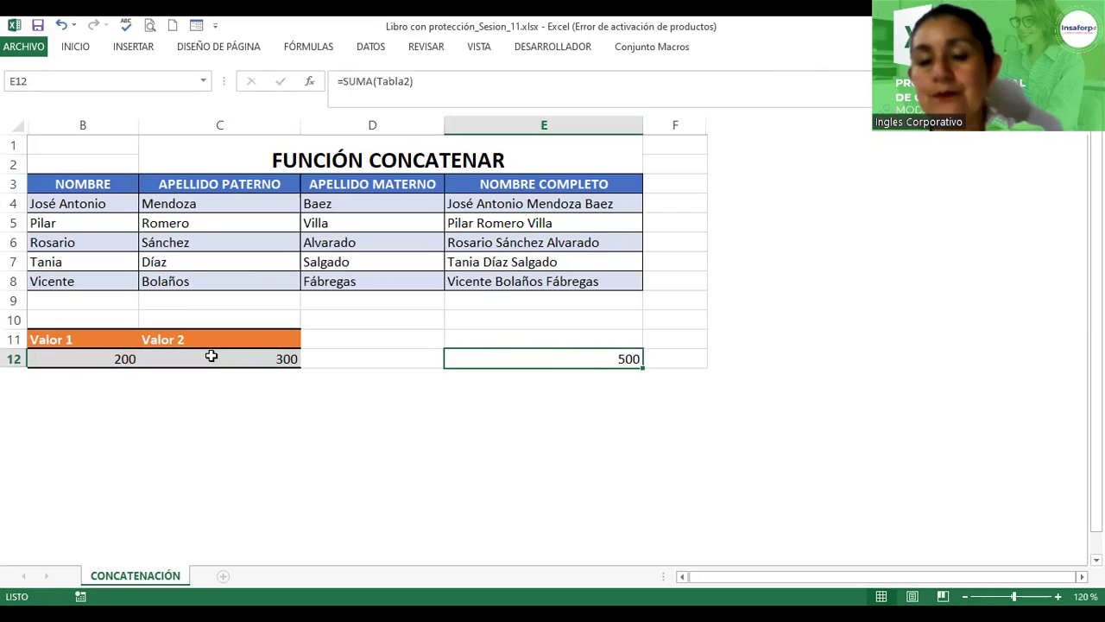
double_click(500, 357)
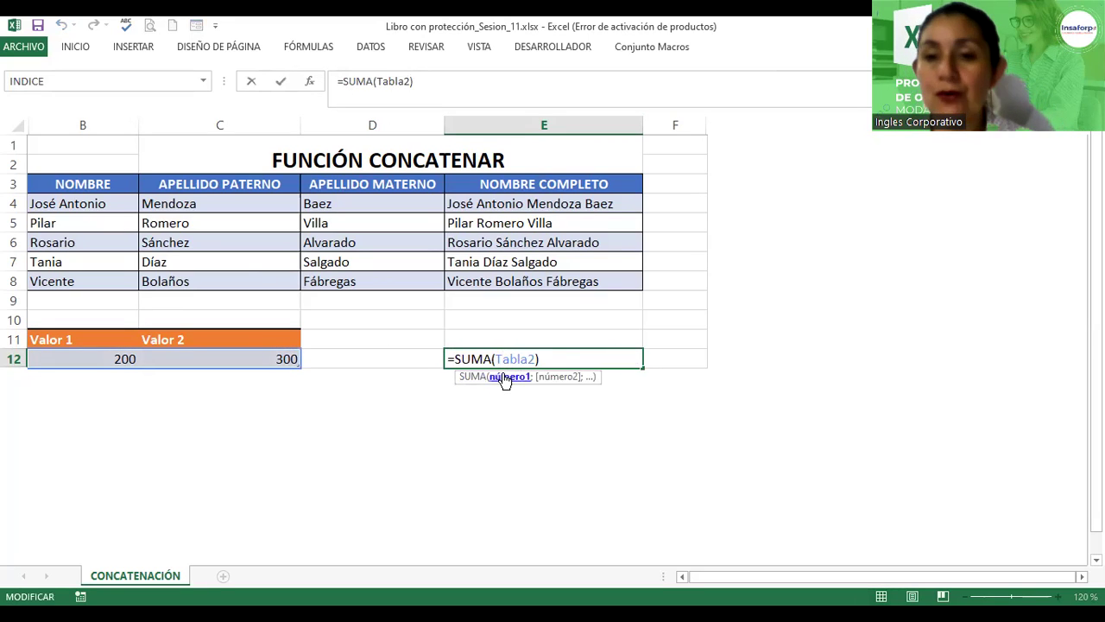
left_click(561, 359)
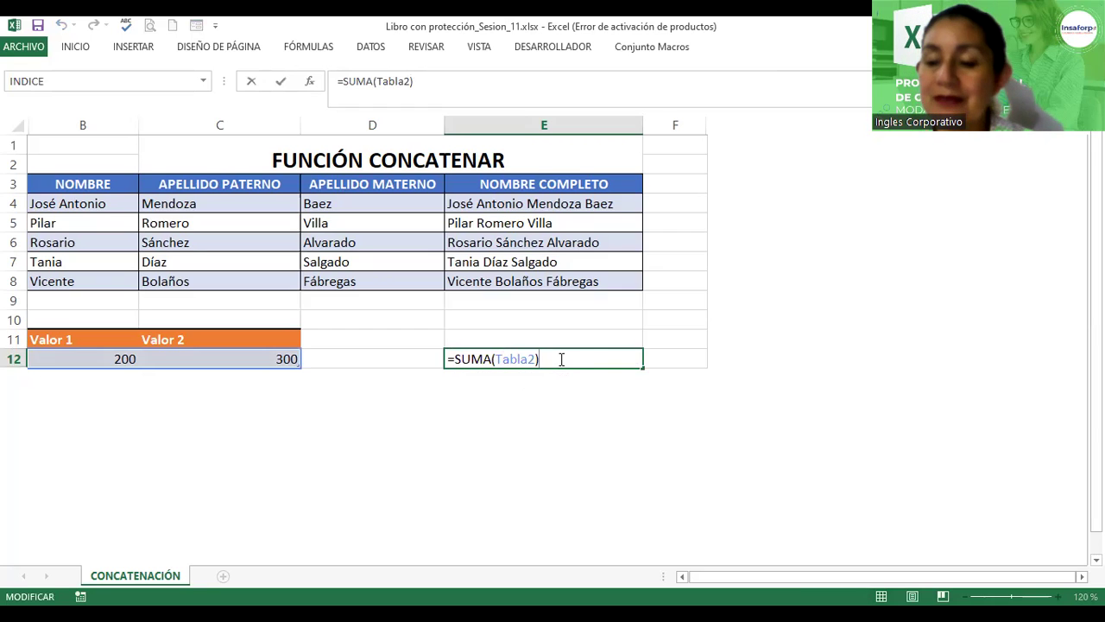
key("Escape")
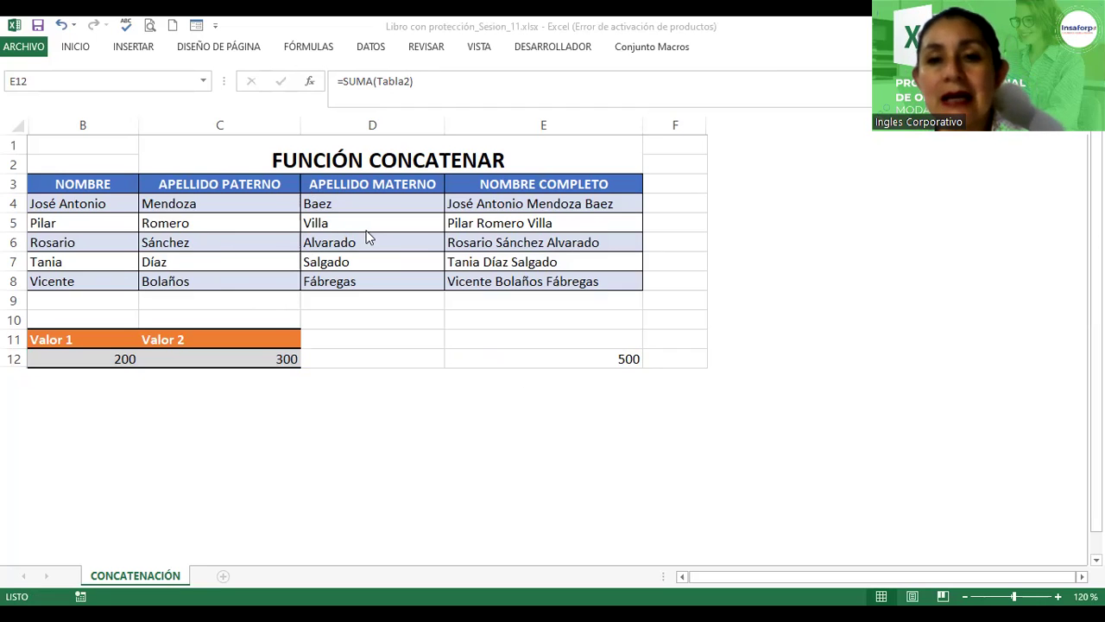
Set cells B1:E12 to Bloqueada and Oculta in the Formato de celdas Proteger settings.
mouse_move(64, 143)
left_mouse_down()
mouse_move(339, 325)
mouse_move(353, 361)
left_mouse_up()
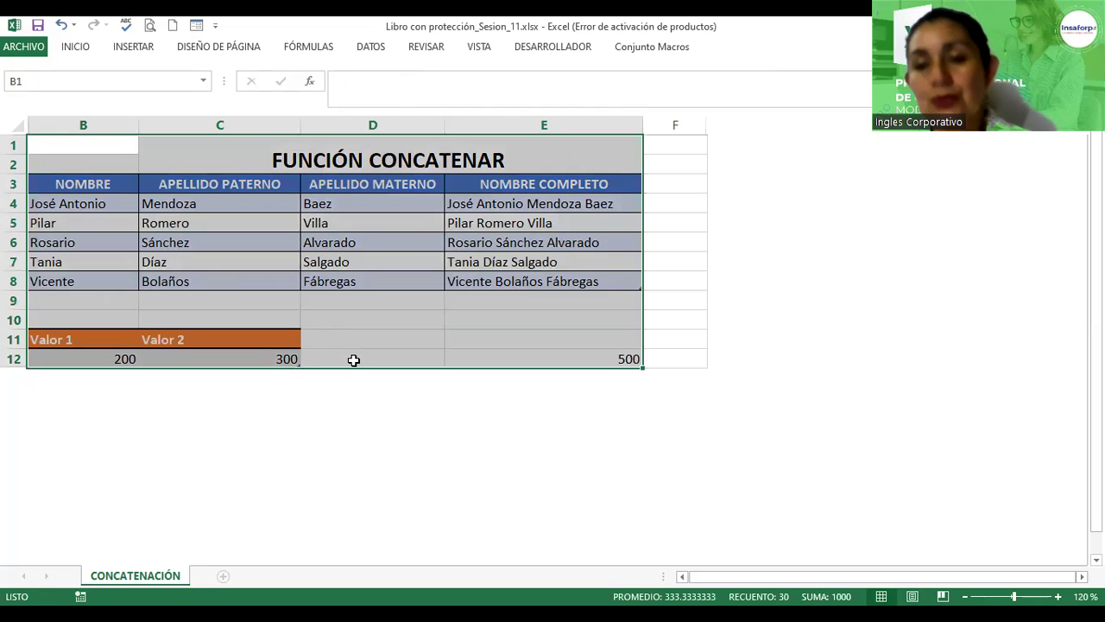
left_click(82, 48)
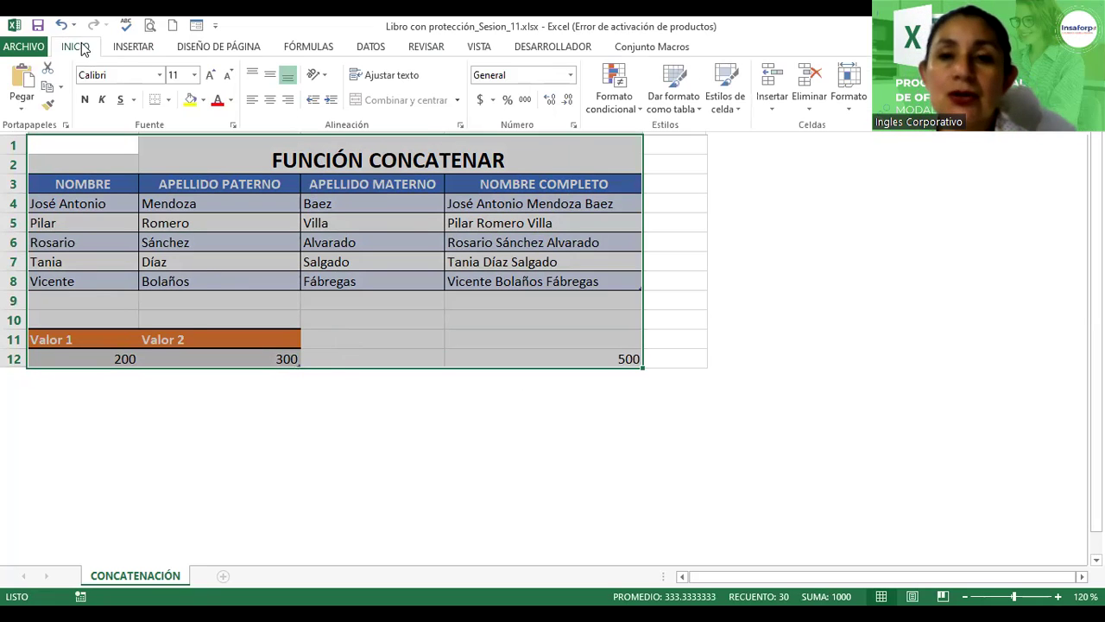
left_click(573, 127)
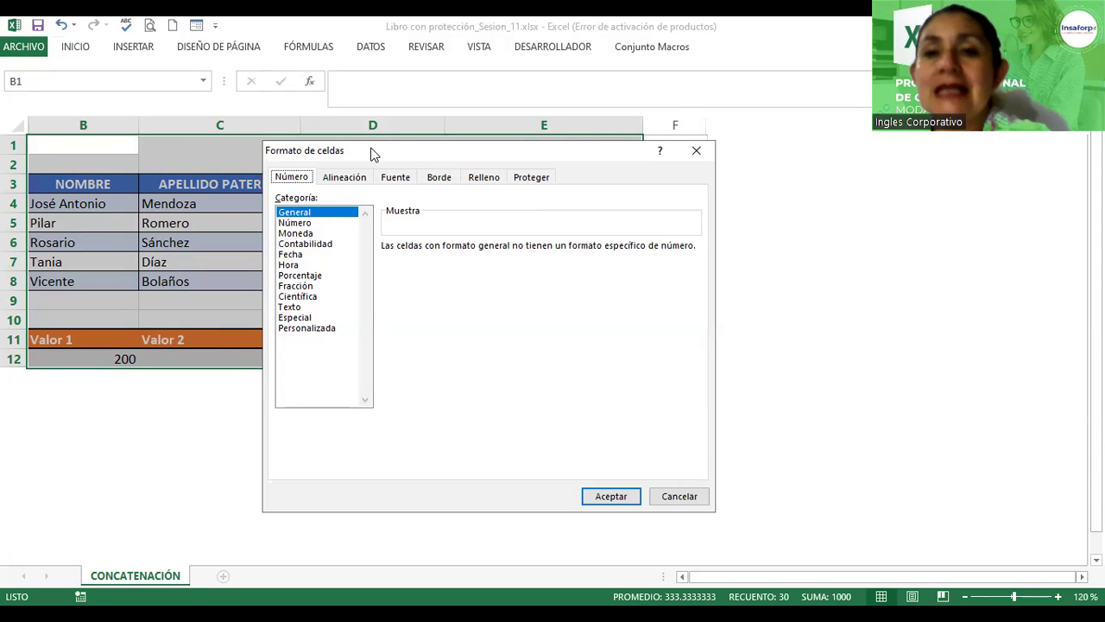
left_click_drag(373, 154, 354, 109)
left_click(513, 133)
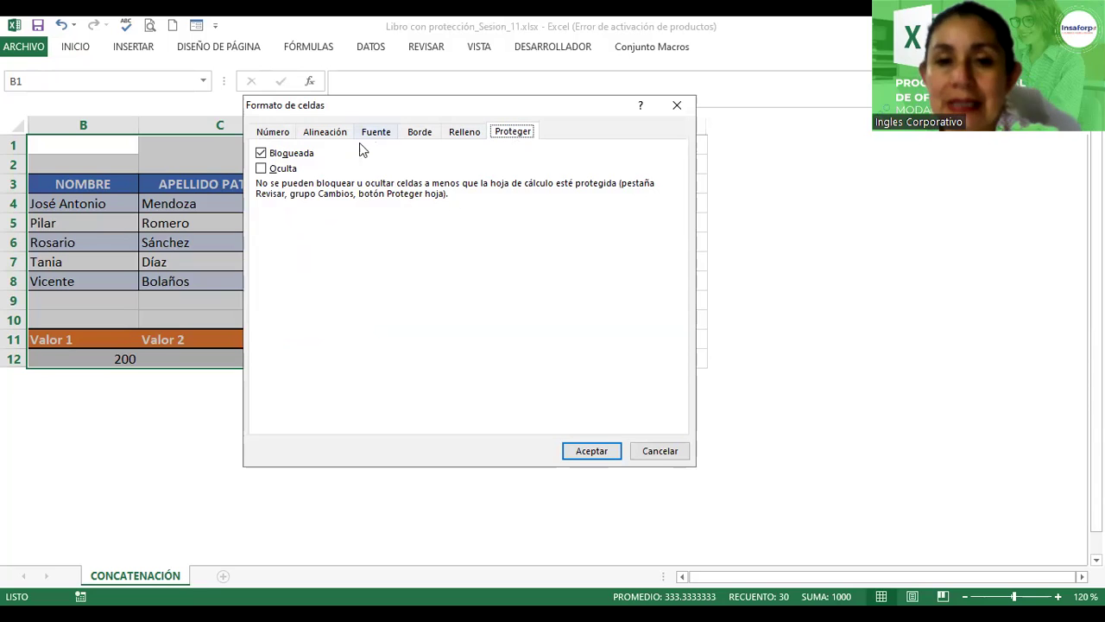
left_click(261, 168)
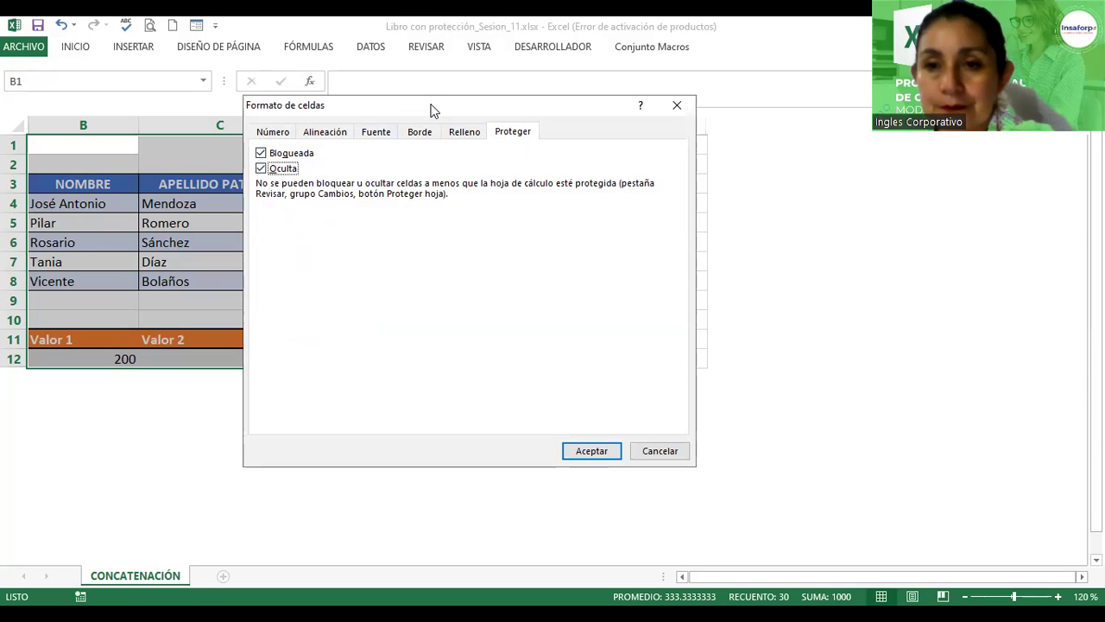
left_click_drag(390, 69, 377, 66)
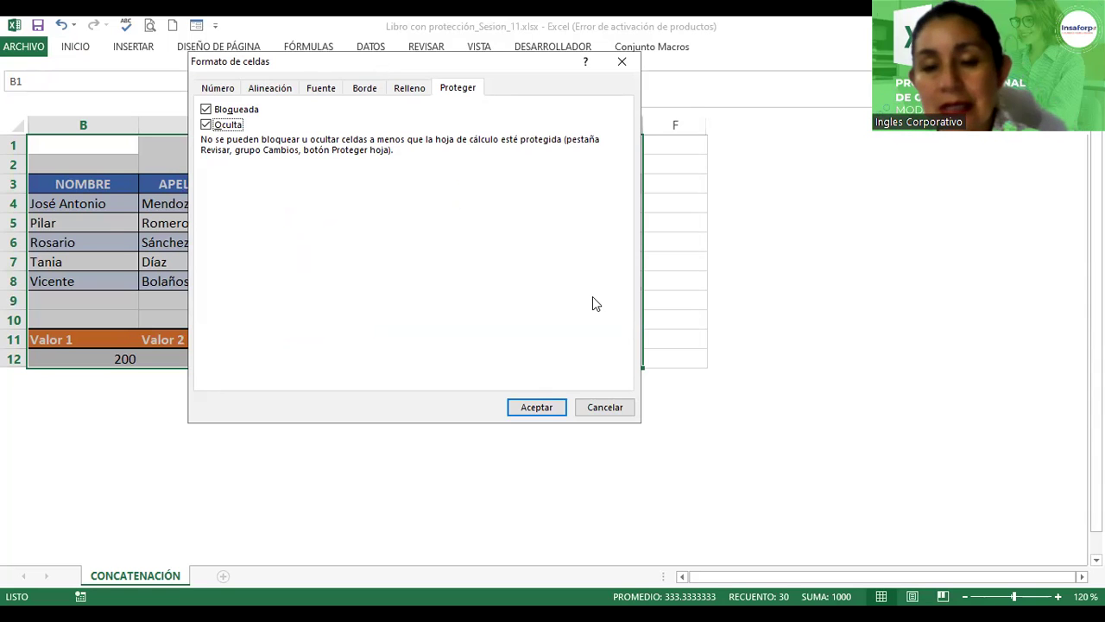
left_click(536, 416)
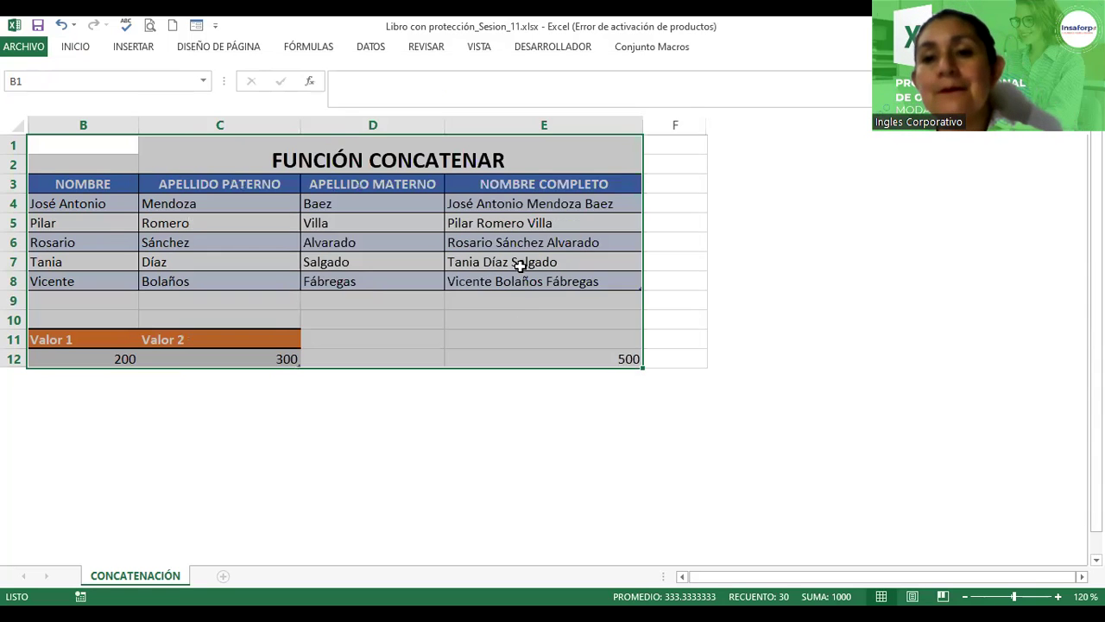
left_click(516, 312)
left_click(486, 281)
left_click(496, 262)
left_click(486, 241)
left_click(484, 223)
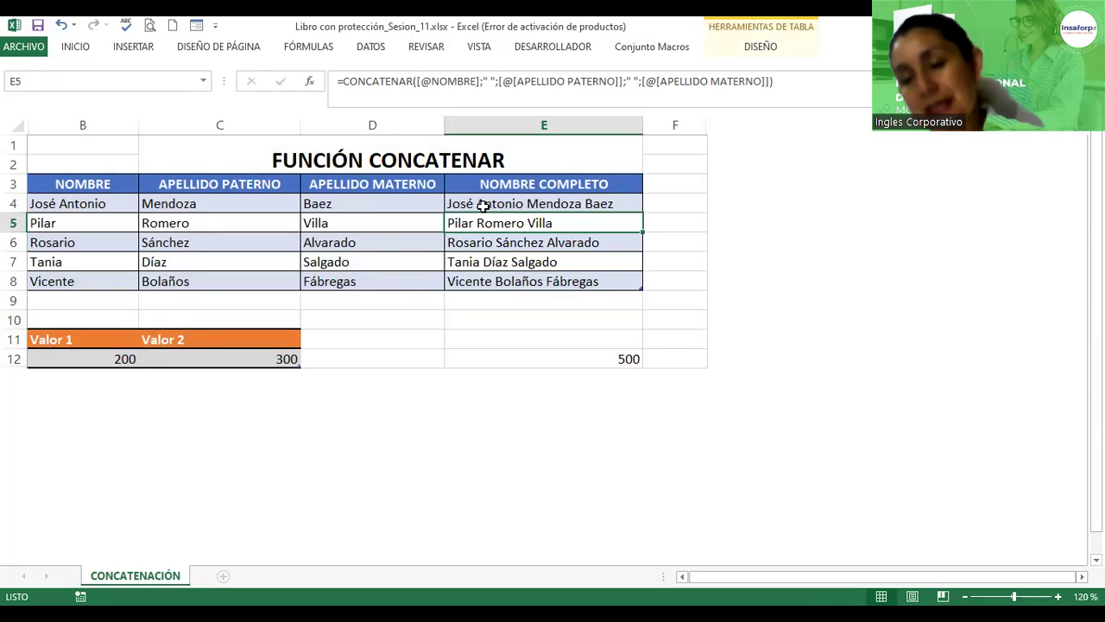
left_click(483, 203)
left_click(289, 359)
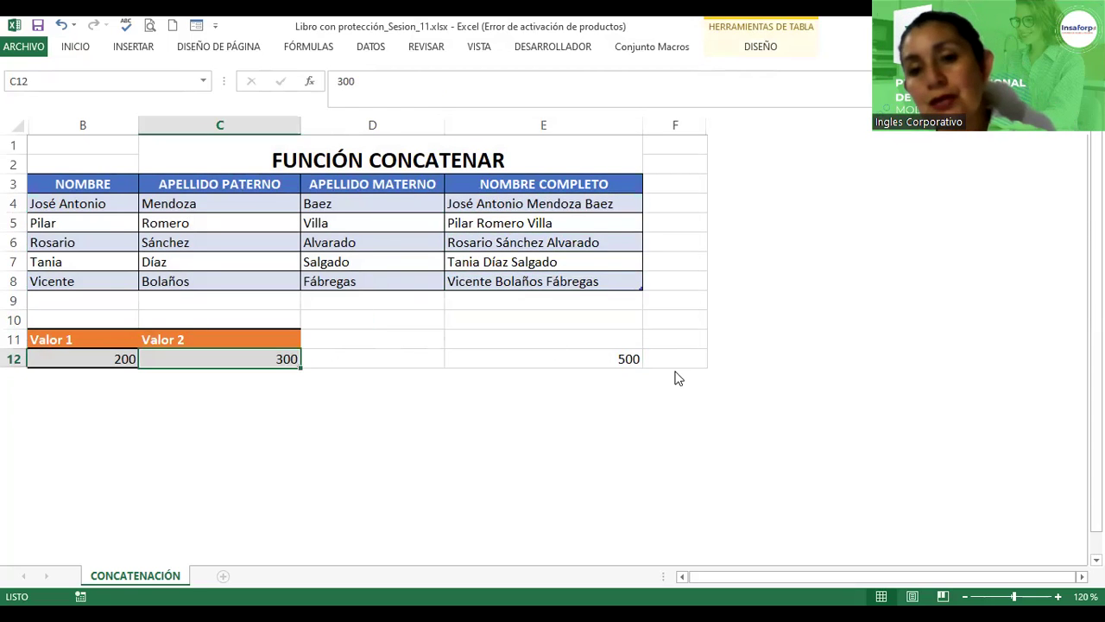
left_click(616, 355)
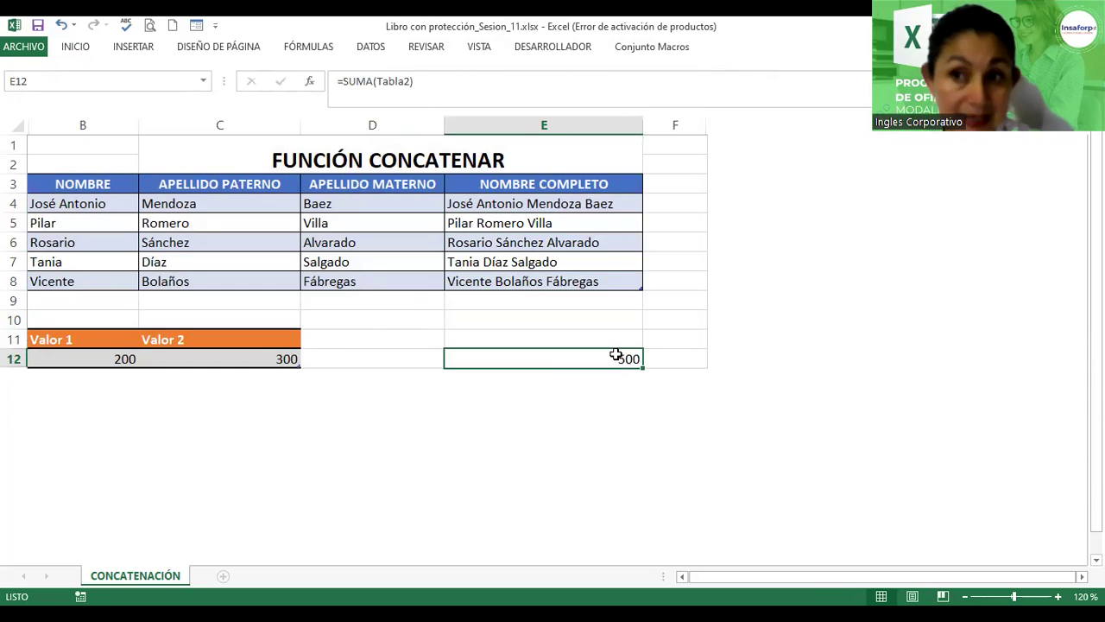
Choose Proteger hoja actual from ARCHIVO > Información > Proteger libro.
left_click(28, 46)
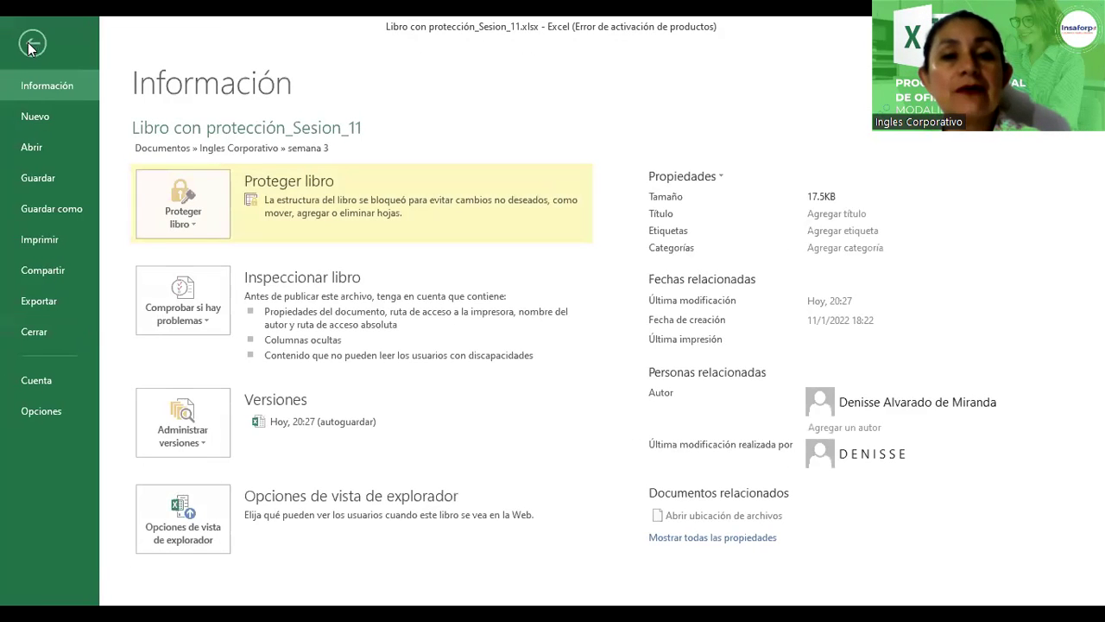
left_click(213, 227)
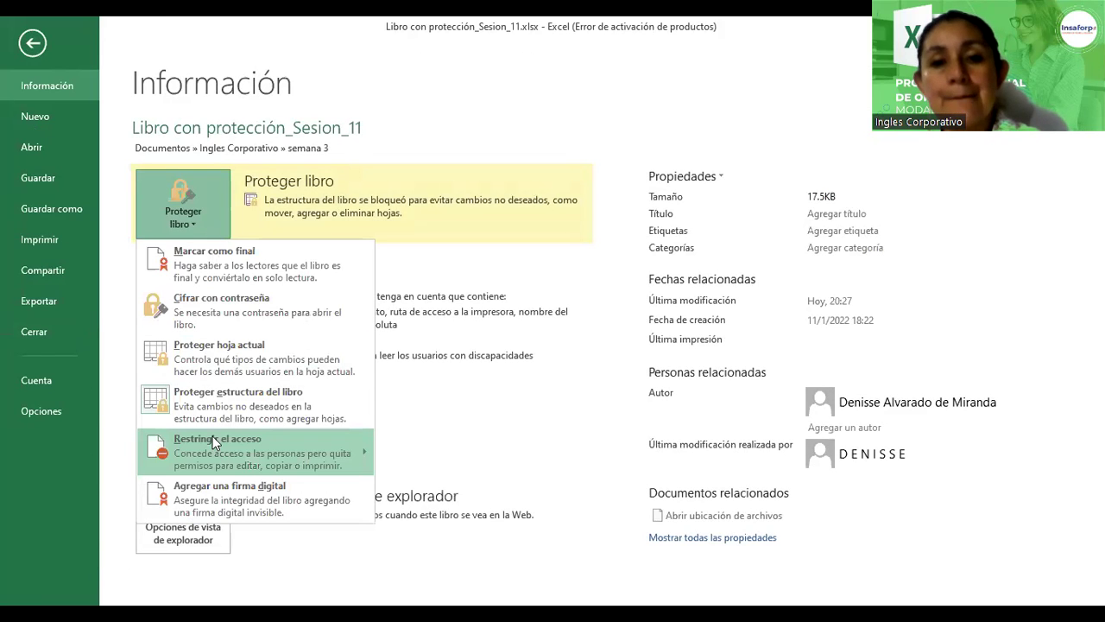
left_click(226, 369)
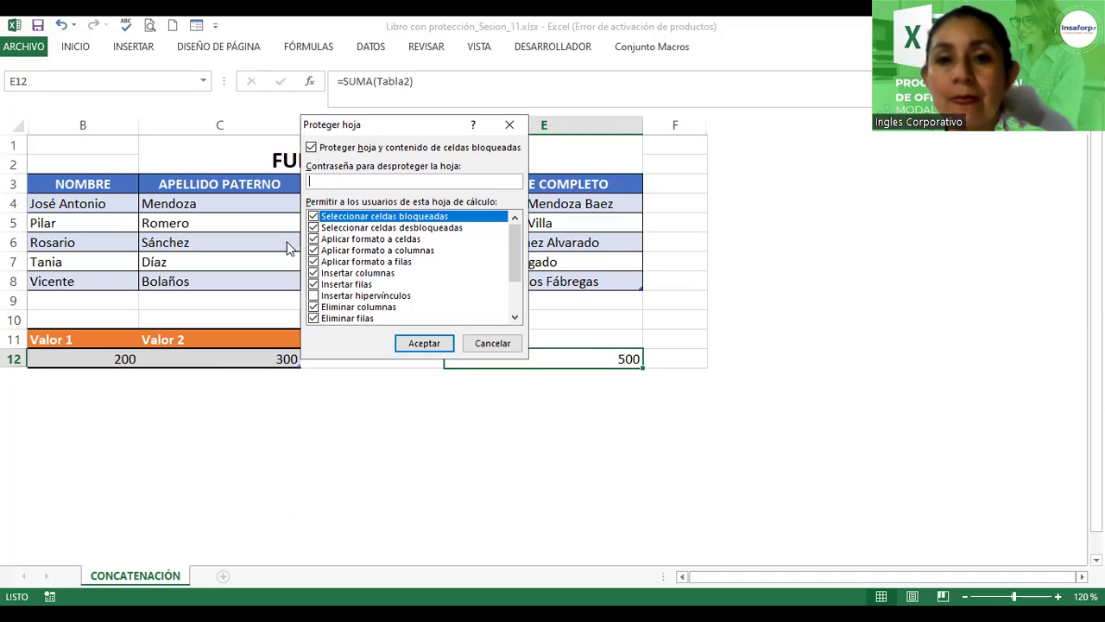
Uncheck the format, insert, hyperlink and delete permissions in Proteger hoja.
left_click(313, 240)
left_click(313, 250)
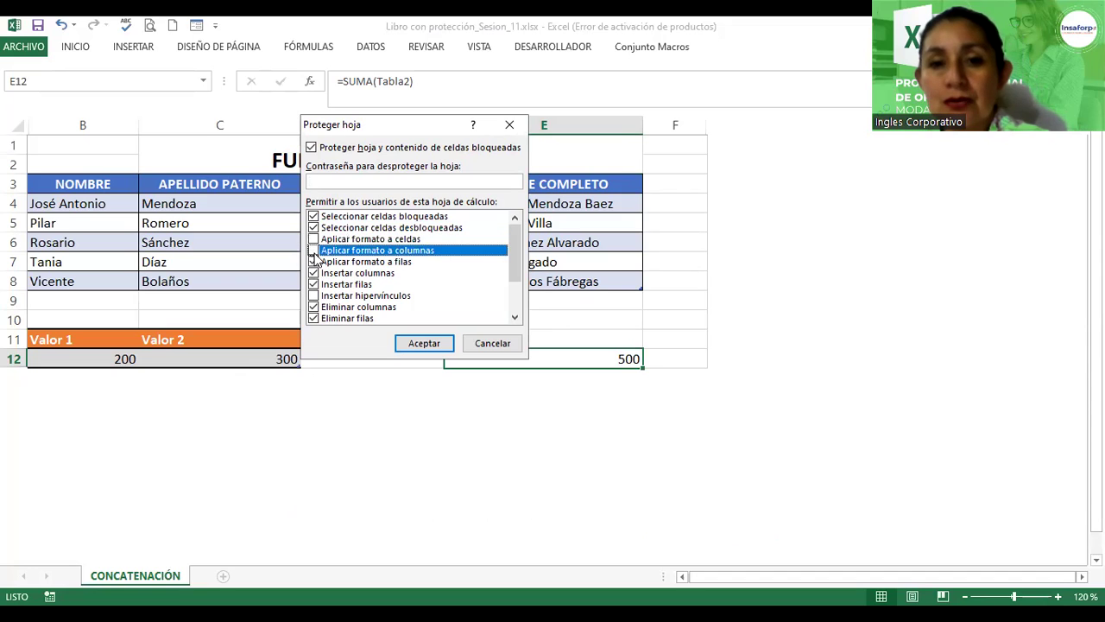
left_click(314, 262)
left_click(313, 273)
left_click(313, 284)
left_click(314, 295)
left_click(313, 307)
left_click(313, 317)
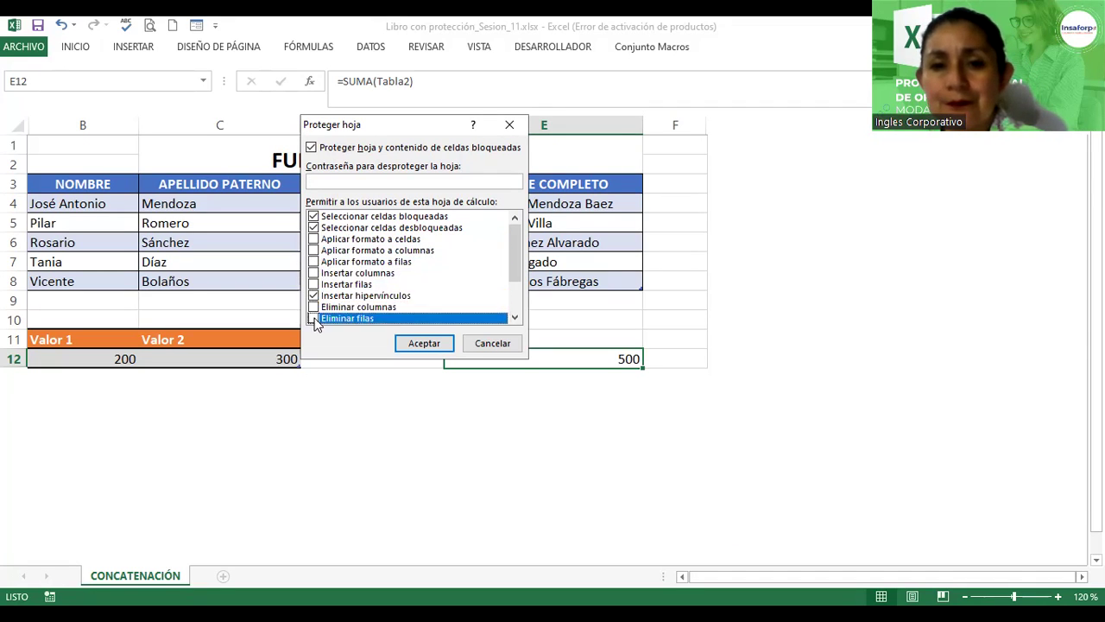
left_click(313, 295)
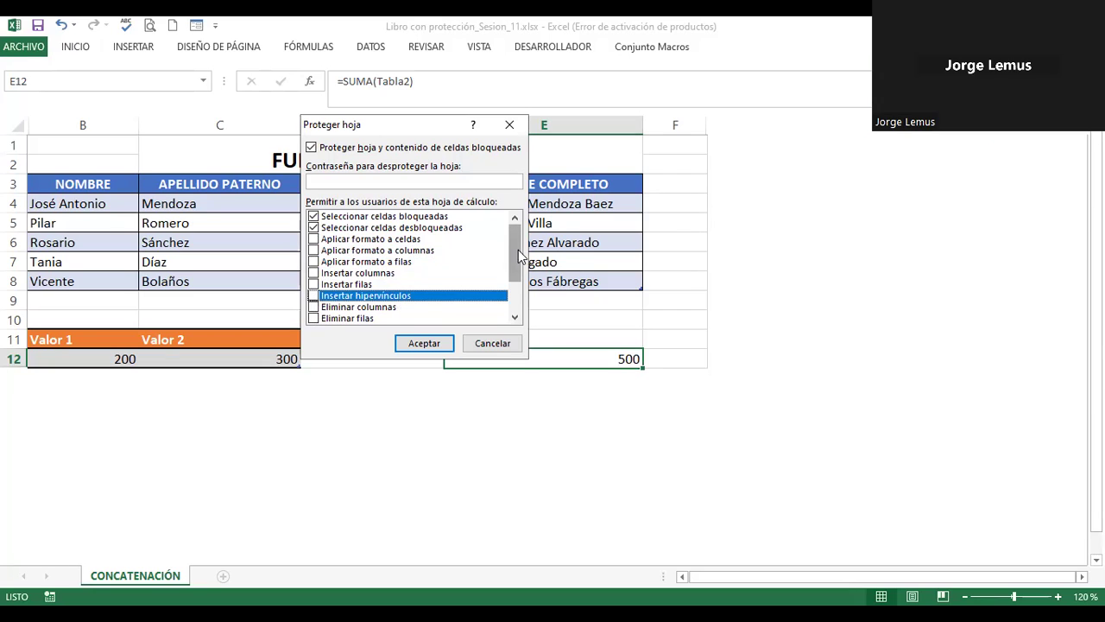
mouse_move(519, 257)
left_mouse_down()
mouse_move(520, 303)
mouse_move(513, 219)
left_mouse_up()
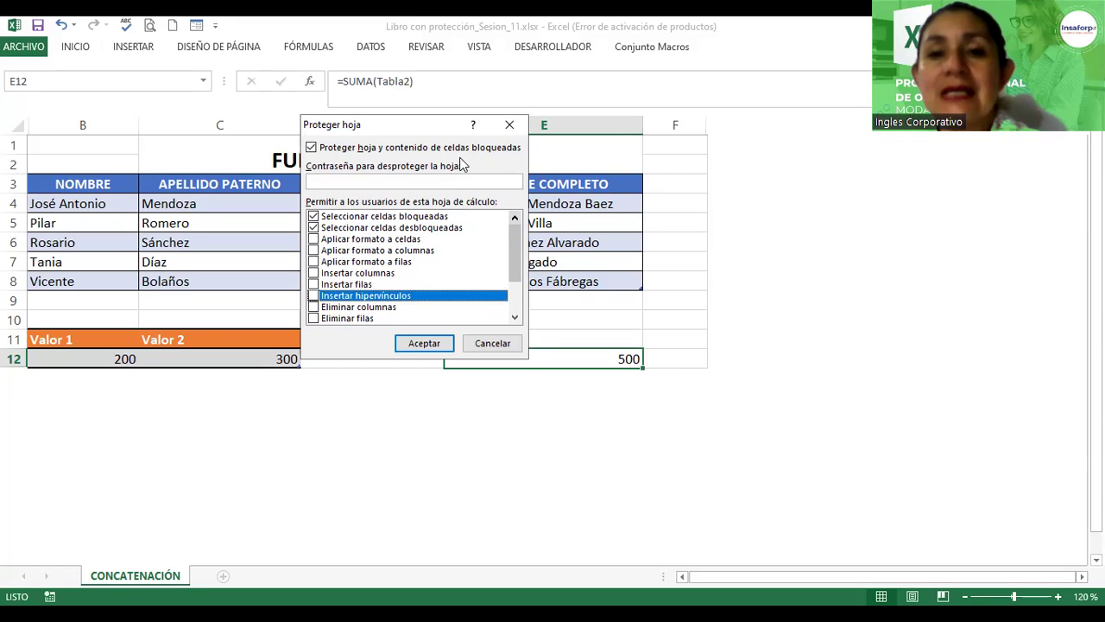
Enter the four-character unprotect password and submit the protection settings.
left_click(442, 179)
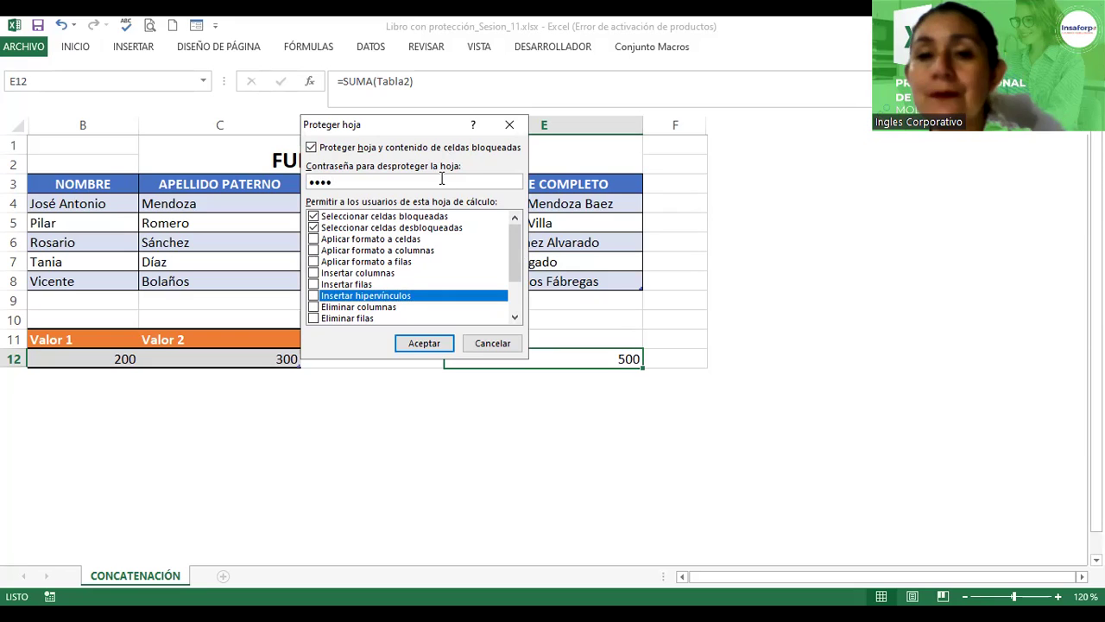
left_click(431, 344)
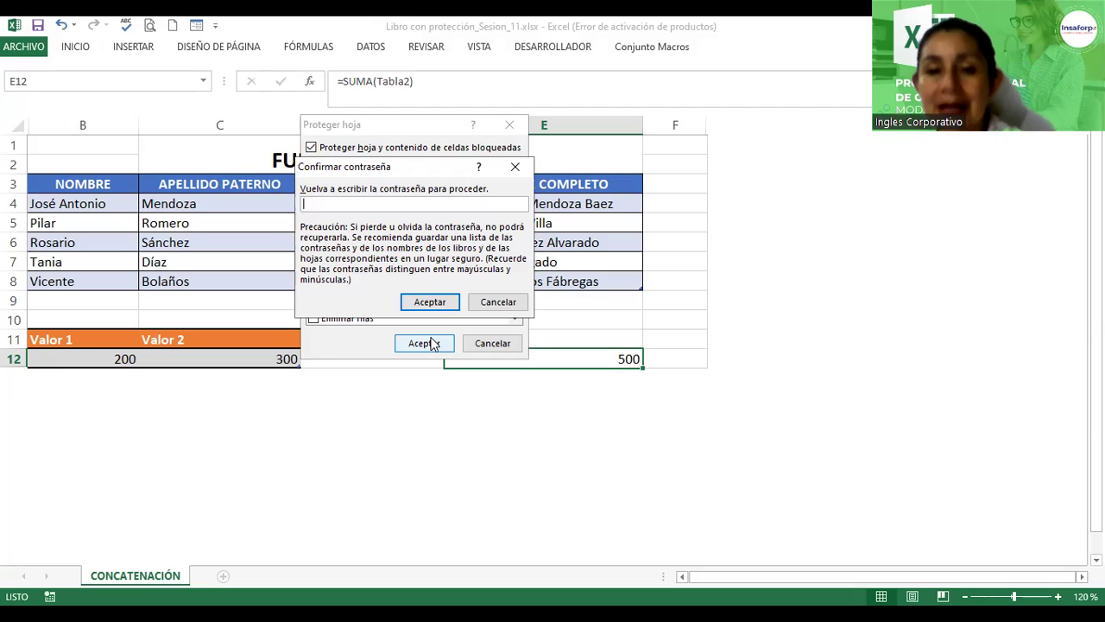
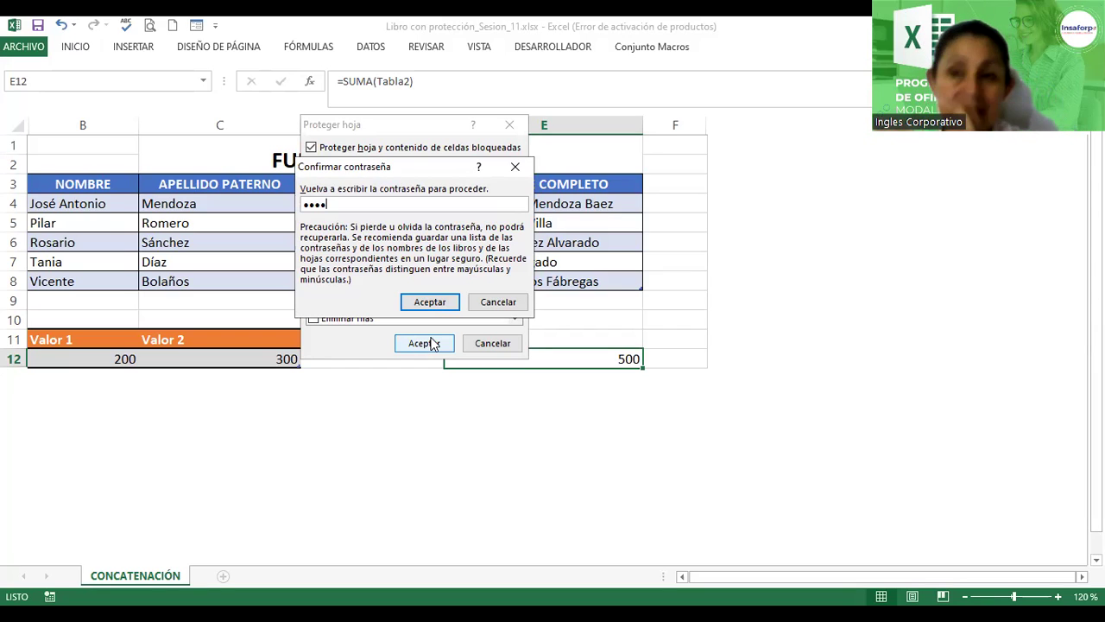
Retype the sheet password in Confirmar contraseña and accept.
left_click(430, 301)
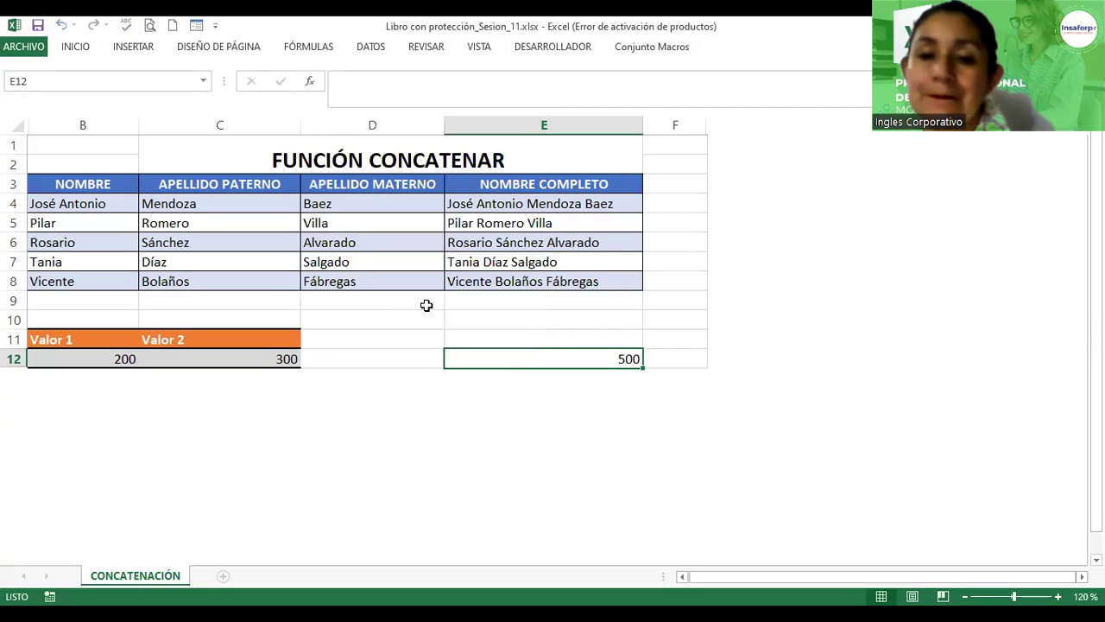
left_click(379, 316)
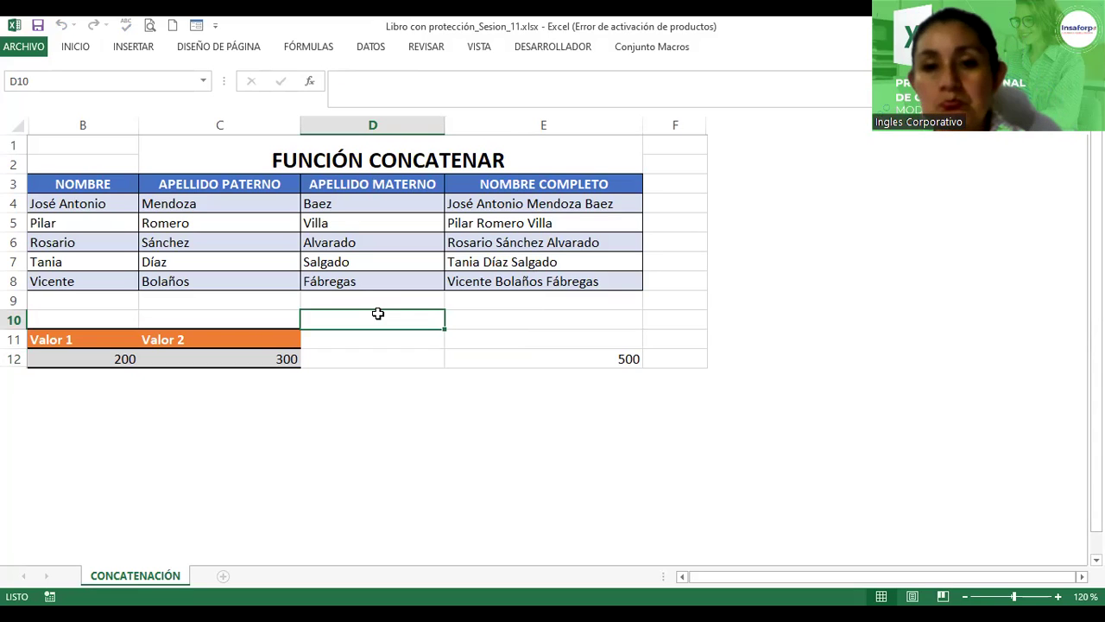
left_click(343, 240)
left_click(202, 221)
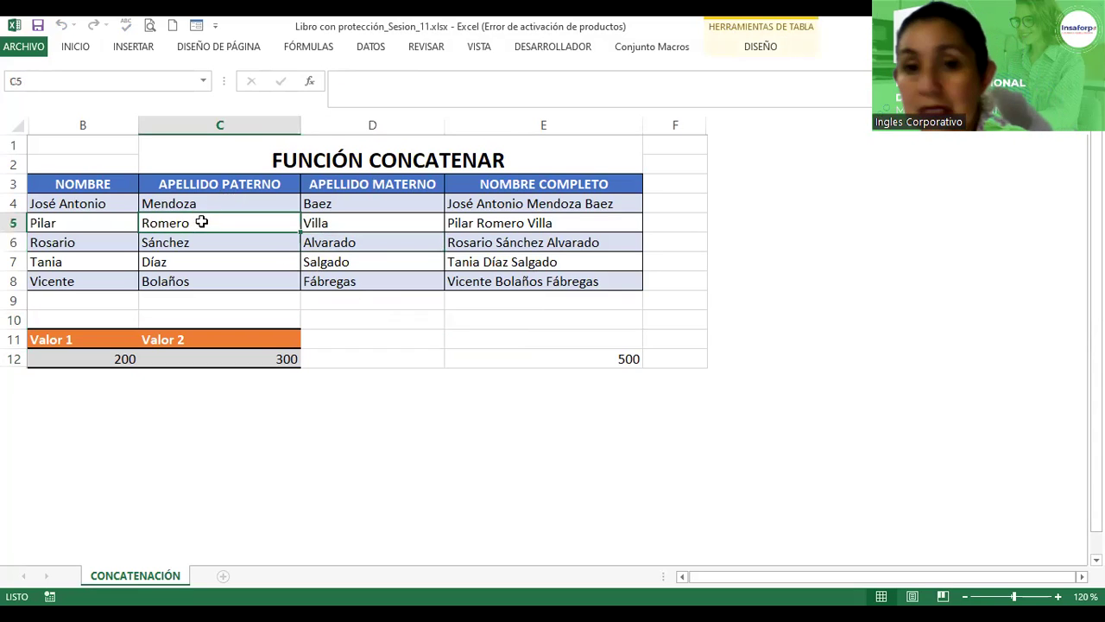
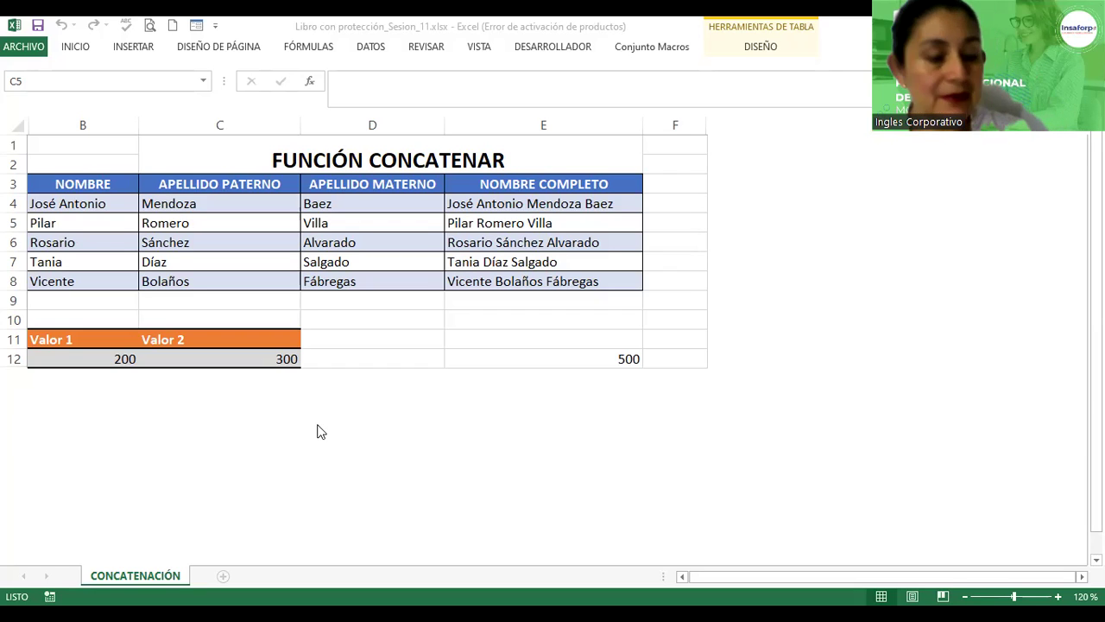
Select several name-table cells, then try editing the full name in E4 to trigger the protected-sheet warning.
left_click(470, 238)
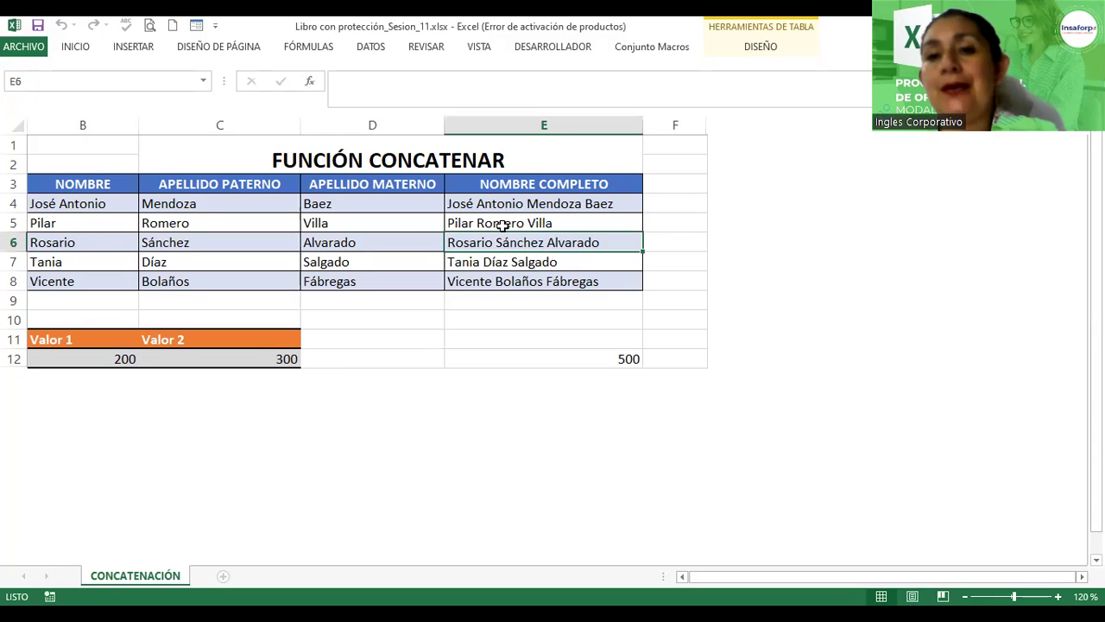
left_click(523, 223)
left_click(308, 243)
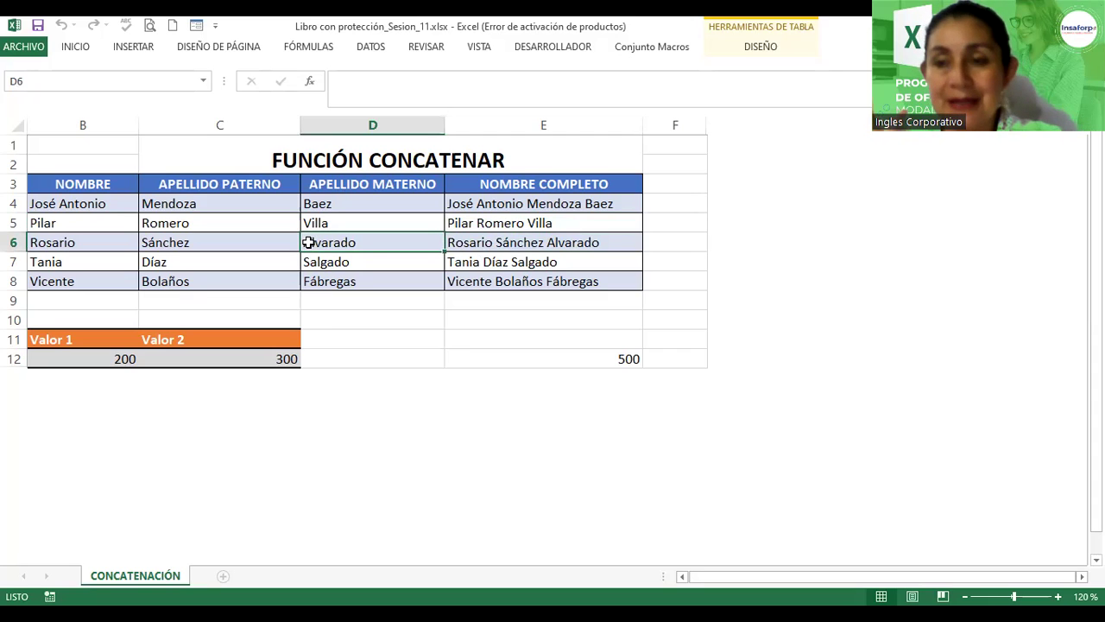
left_click(469, 245)
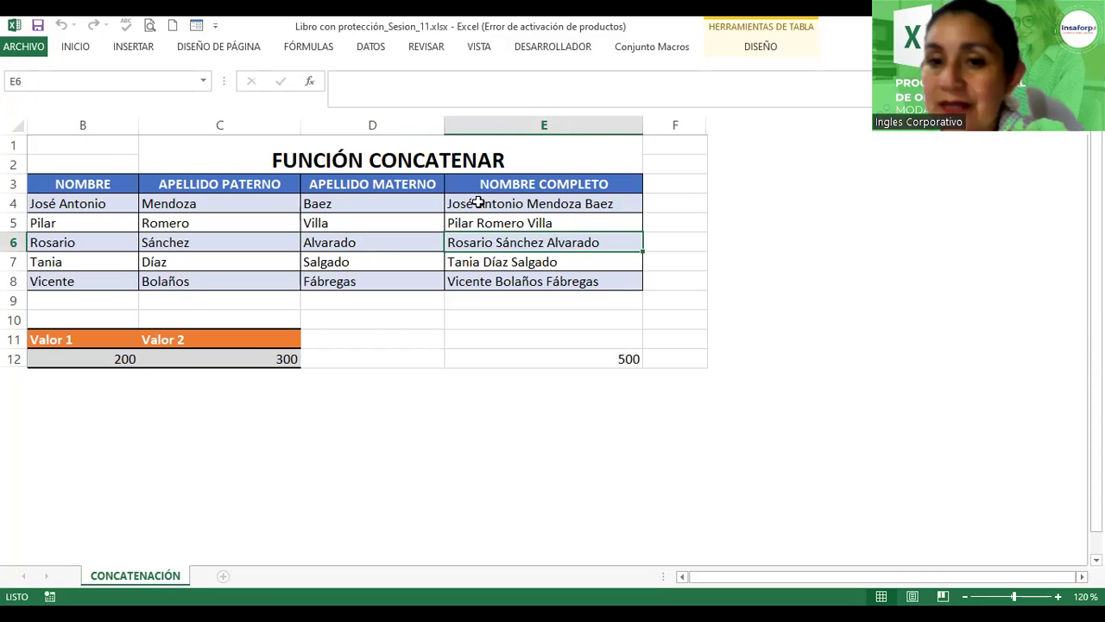
left_click(479, 206)
double_click(480, 208)
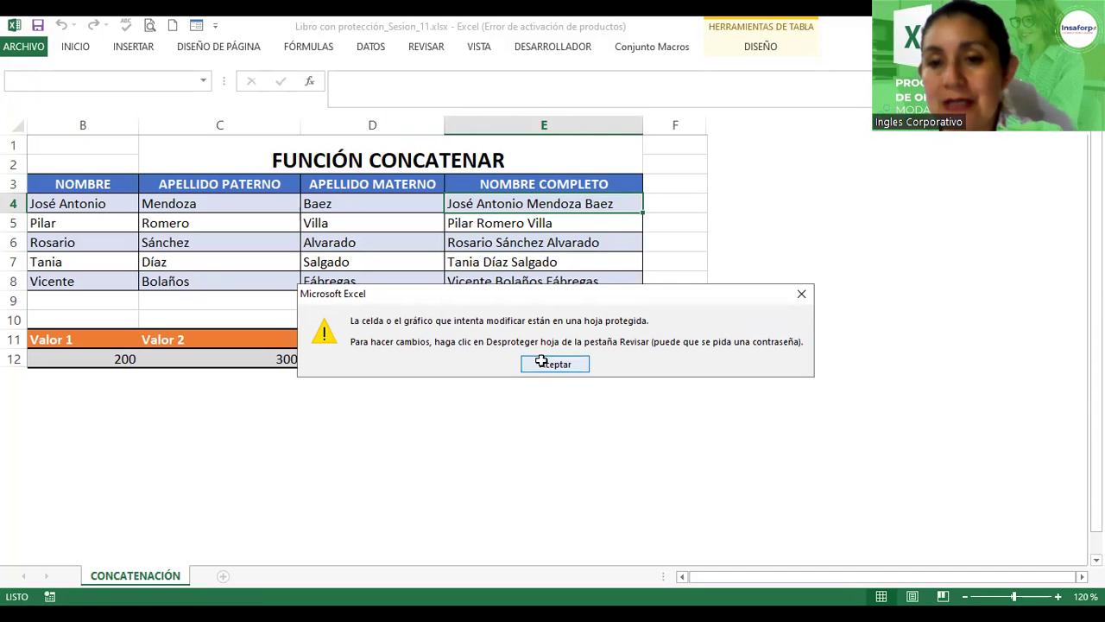
Dismiss the protected-sheet warning and briefly show then hide the Inicio ribbon.
left_click(547, 364)
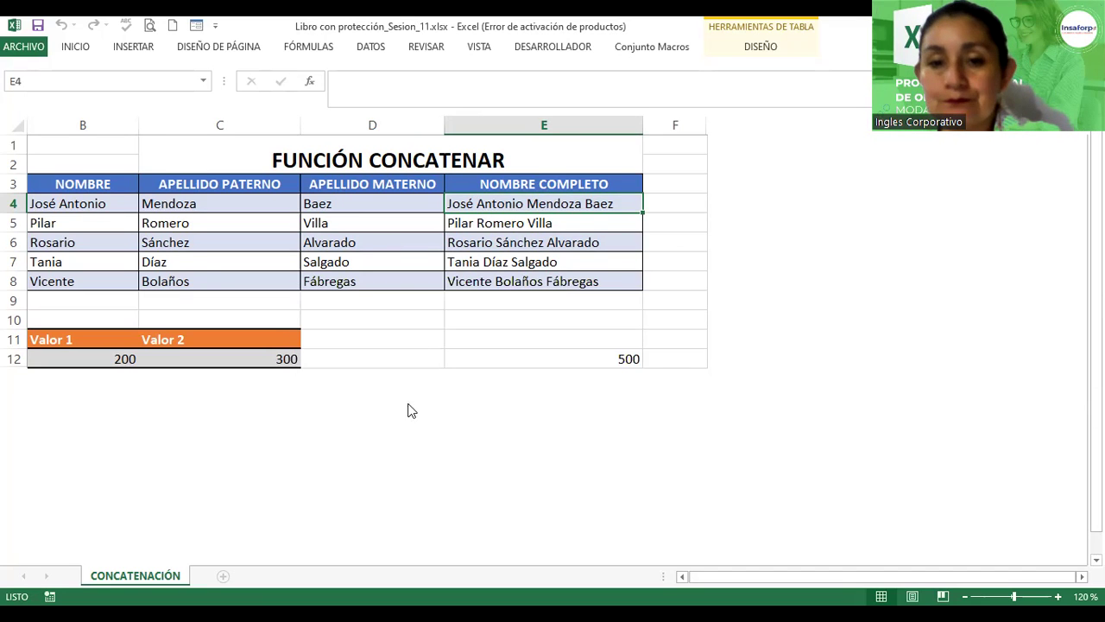
left_click(88, 48)
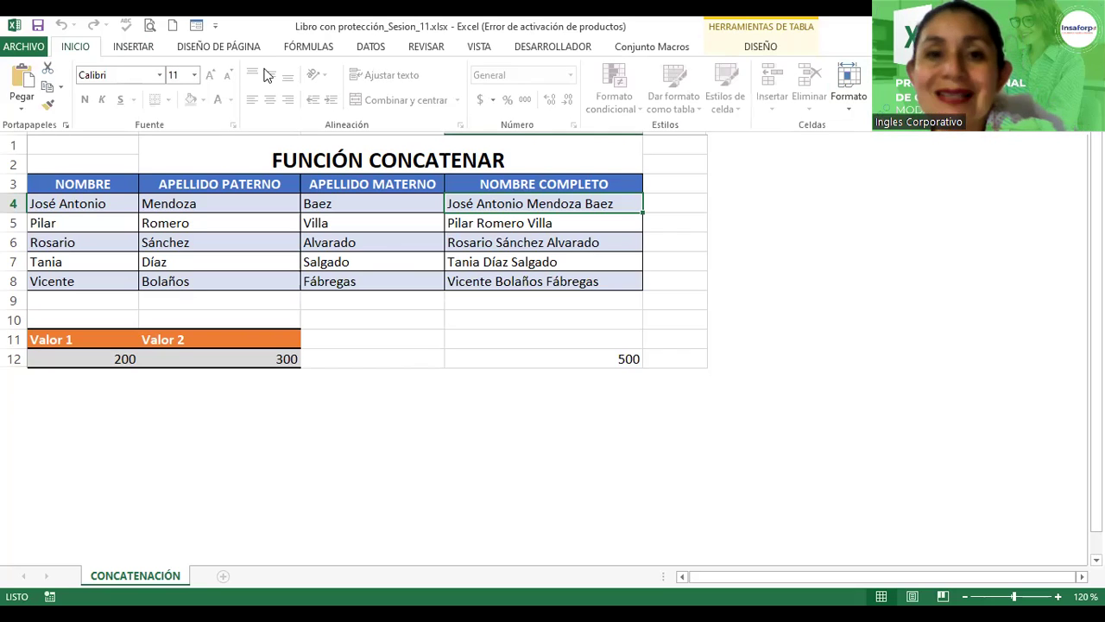
left_click(451, 414)
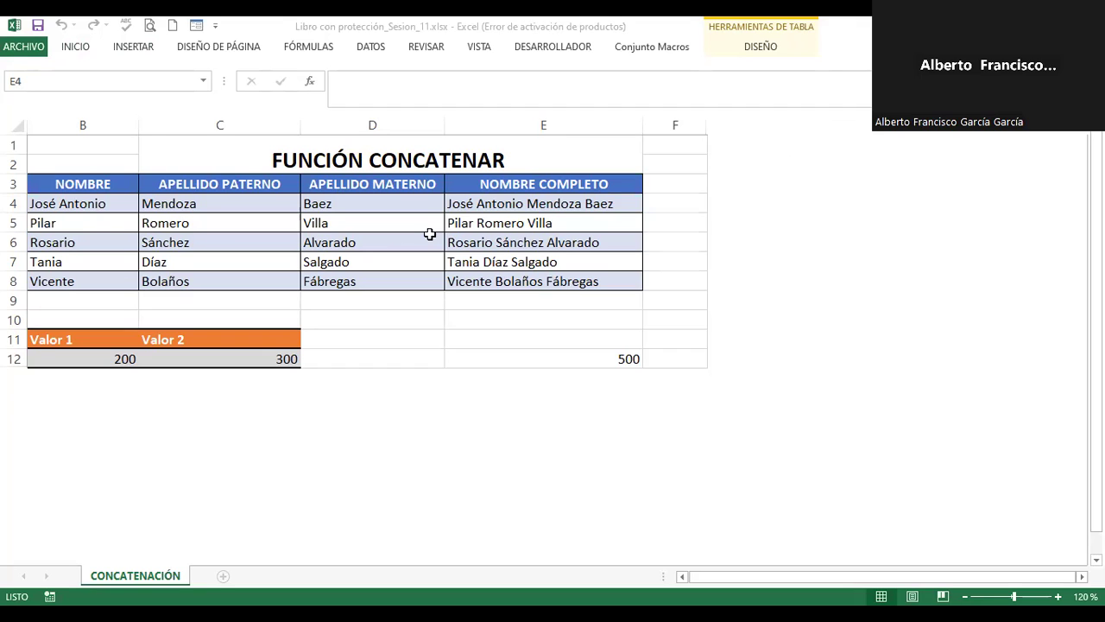
left_click(472, 214)
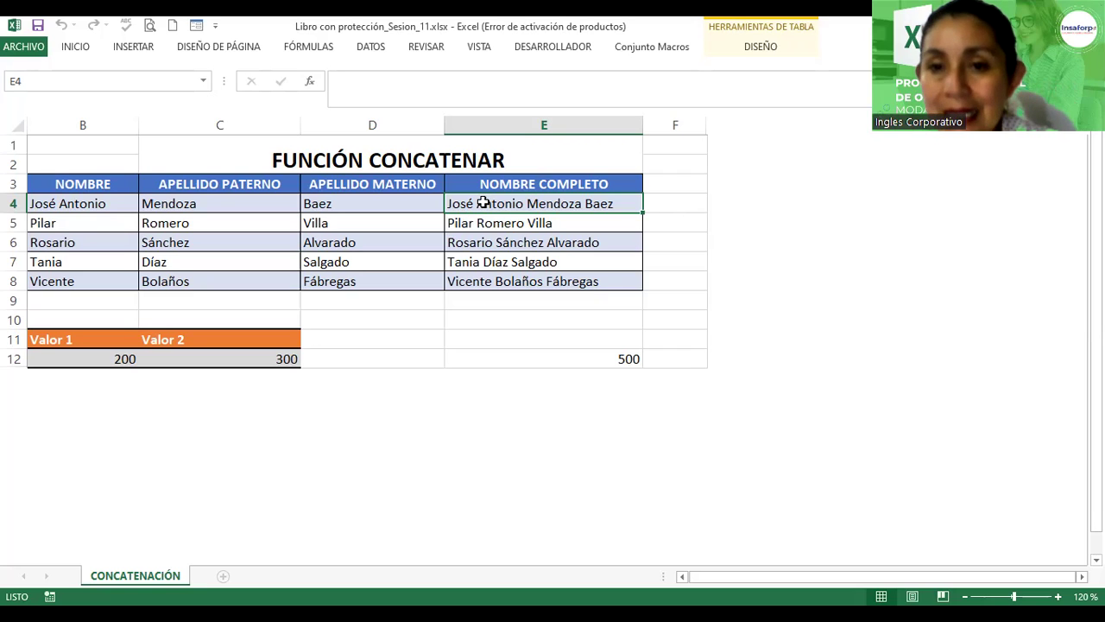
Select the full-name cells in E4–E6, then go to ARCHIVO > Información.
left_click(480, 230)
left_click(485, 204)
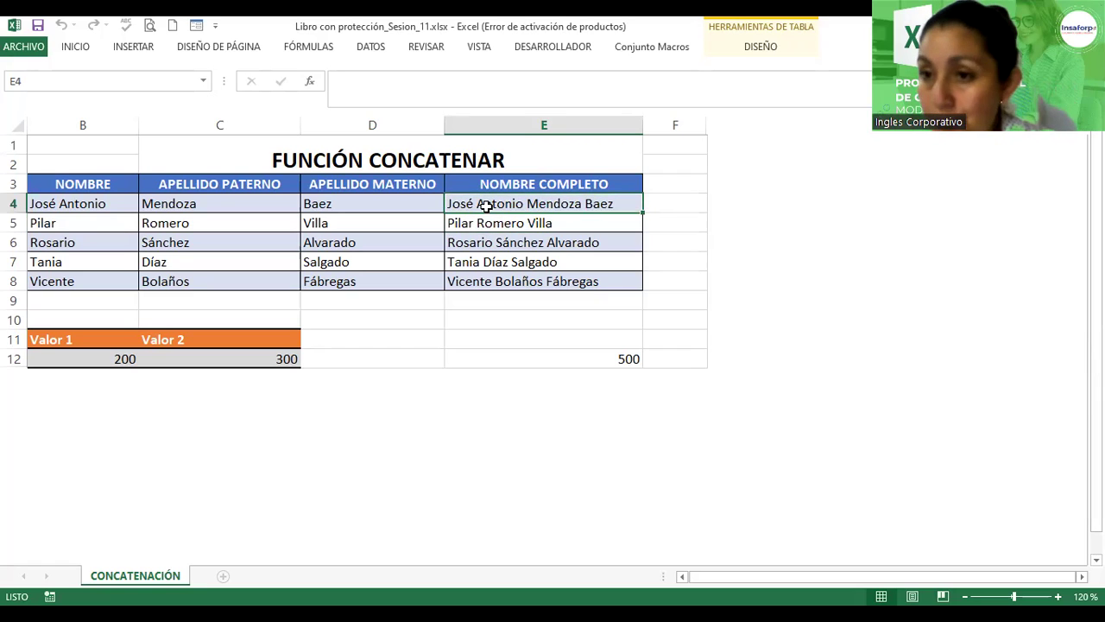
left_click(486, 238)
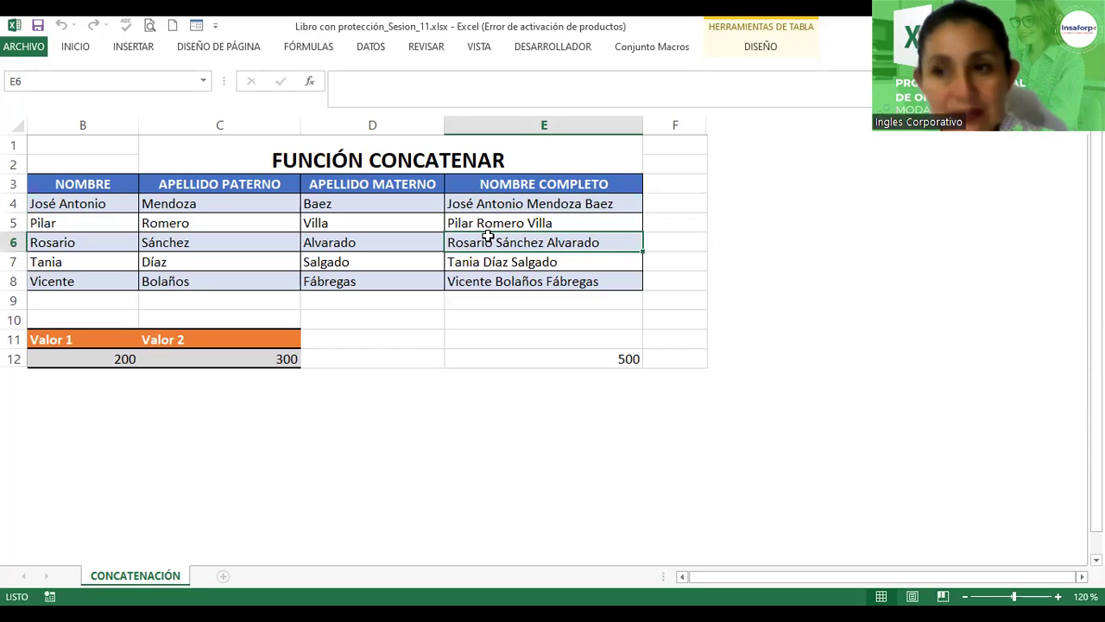
left_click(21, 47)
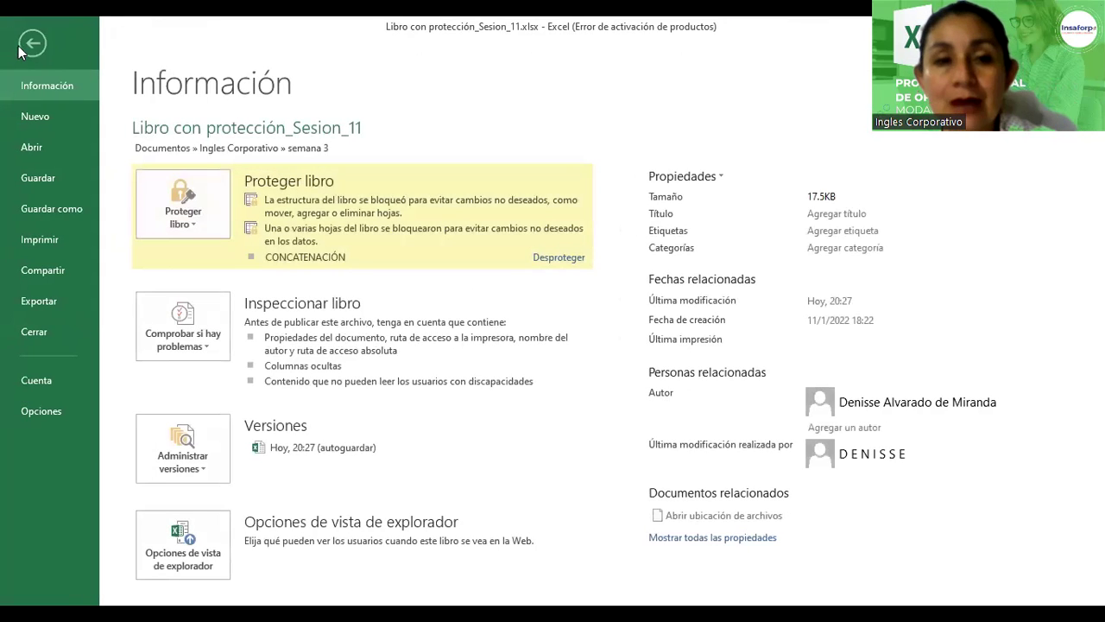
left_click(33, 45)
mouse_move(87, 144)
left_mouse_down()
mouse_move(397, 276)
mouse_move(442, 362)
left_mouse_up()
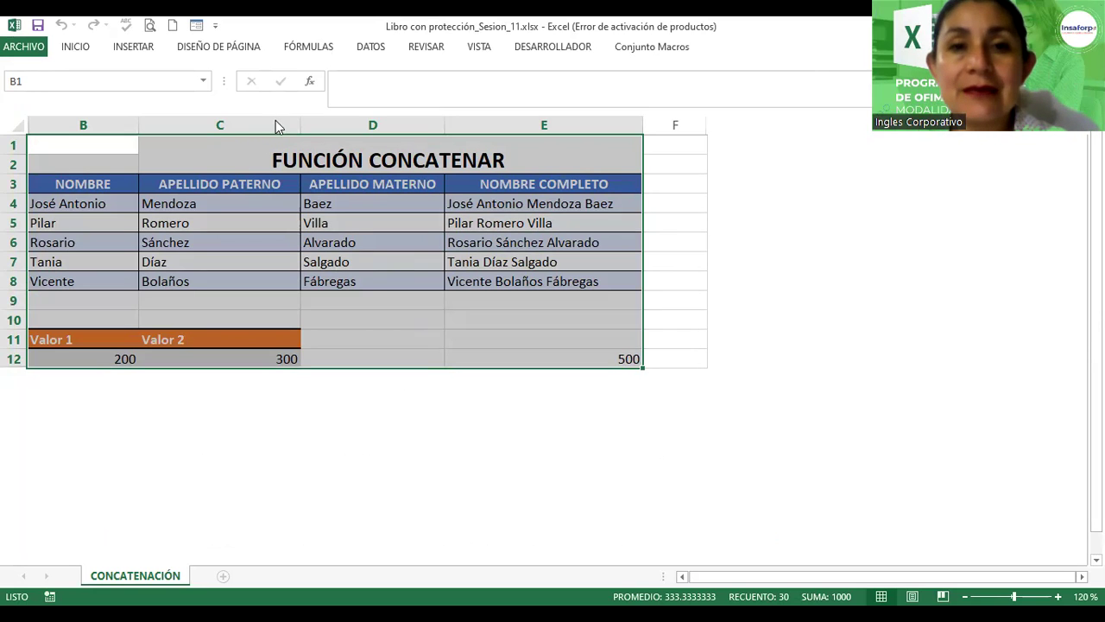
left_click(80, 48)
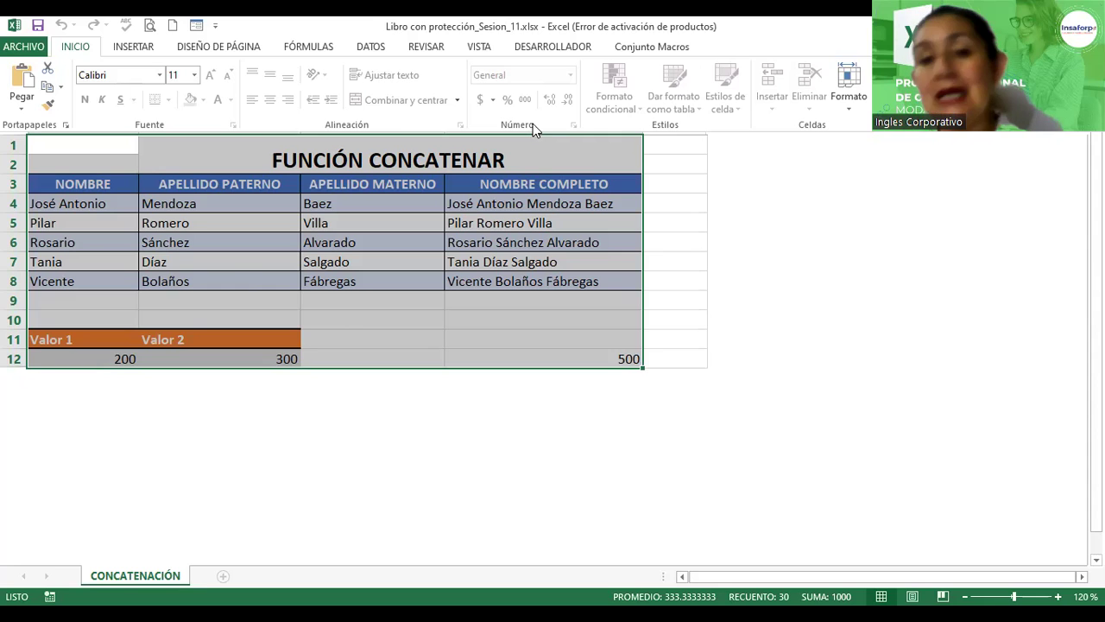
left_click(376, 224)
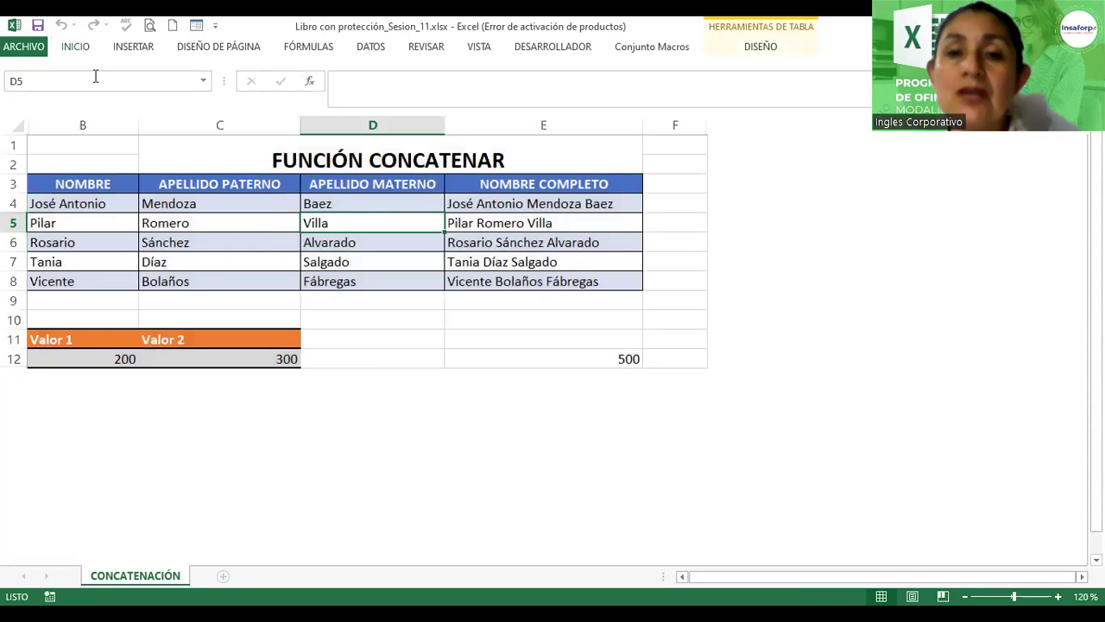
left_click(24, 47)
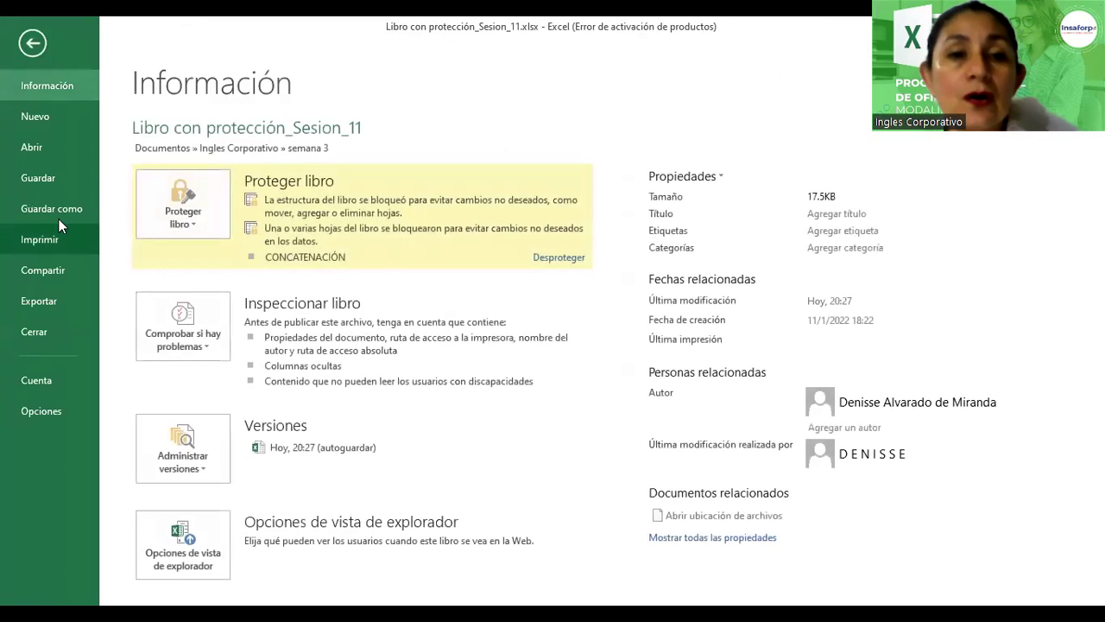
Choose Proteger libro > Proteger hoja actual to bring up the Desproteger hoja prompt.
left_click(210, 223)
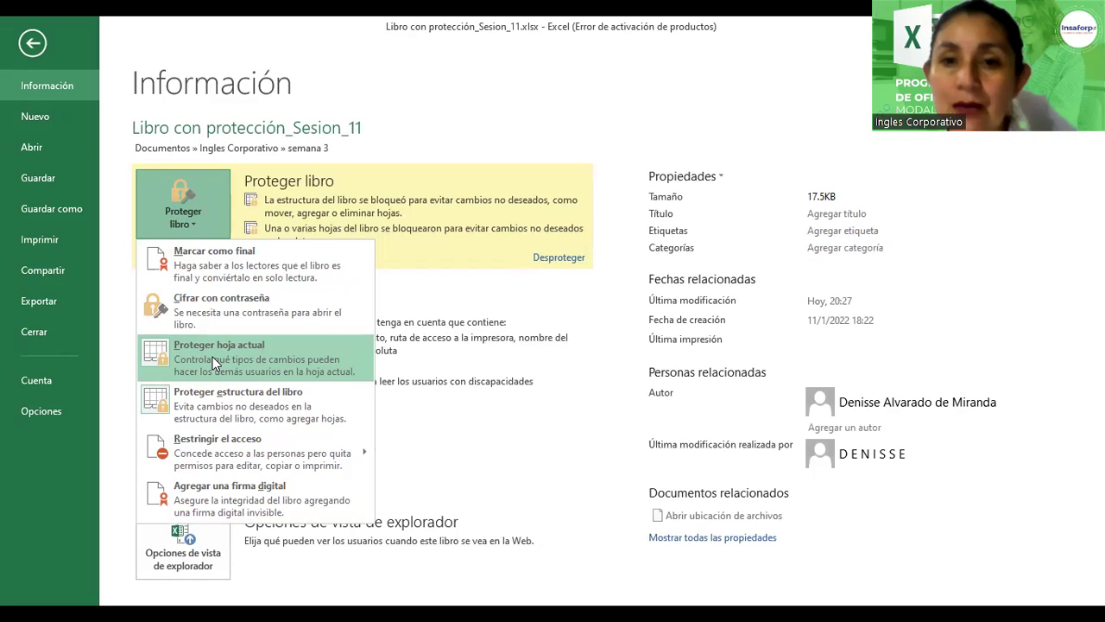
left_click(213, 356)
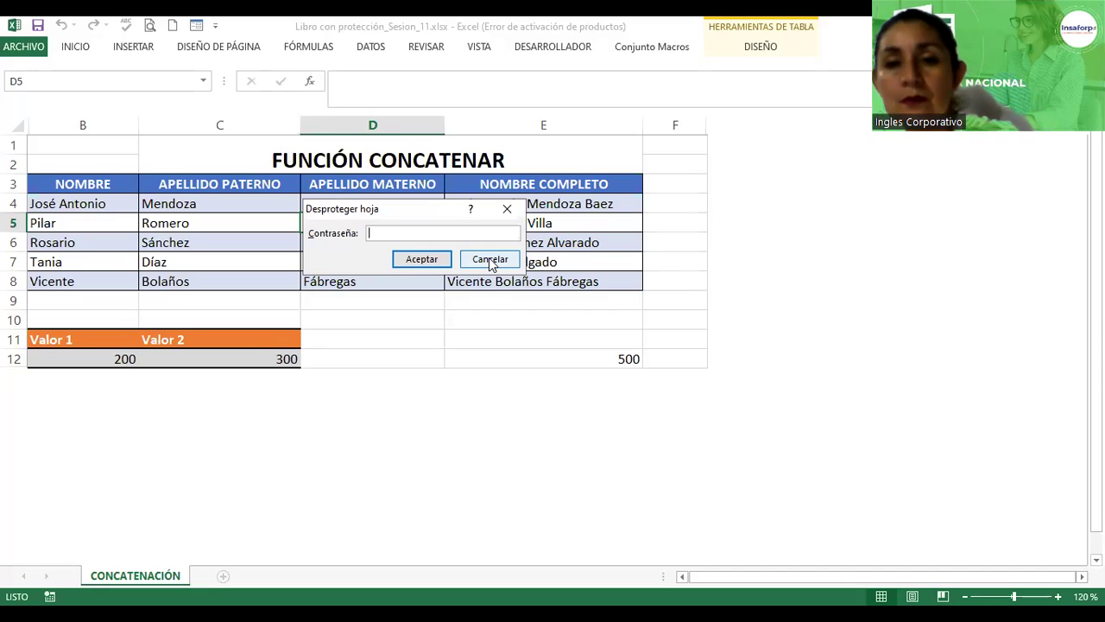
Cancel Desproteger hoja, try editing the 500 total in E12, and dismiss the warning.
left_click(488, 260)
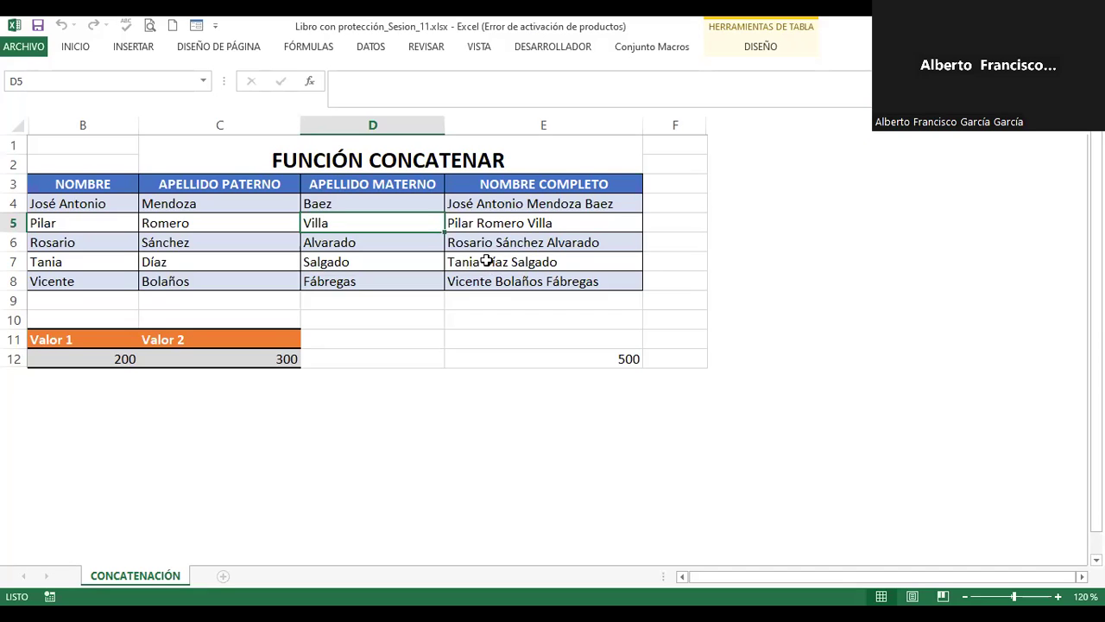
left_click(326, 238)
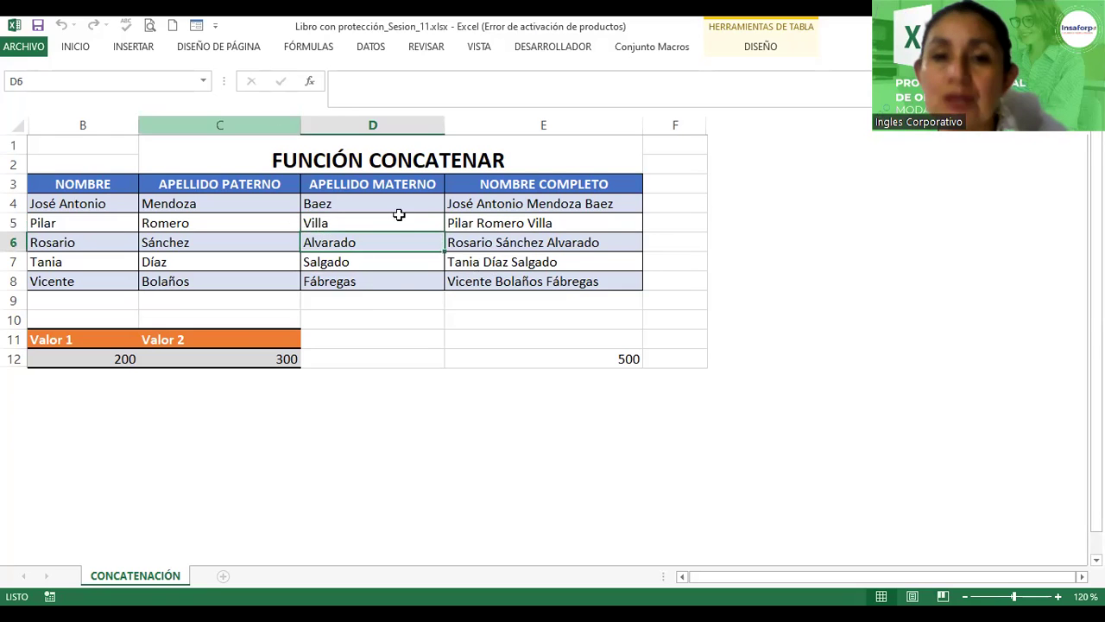
left_click(515, 204)
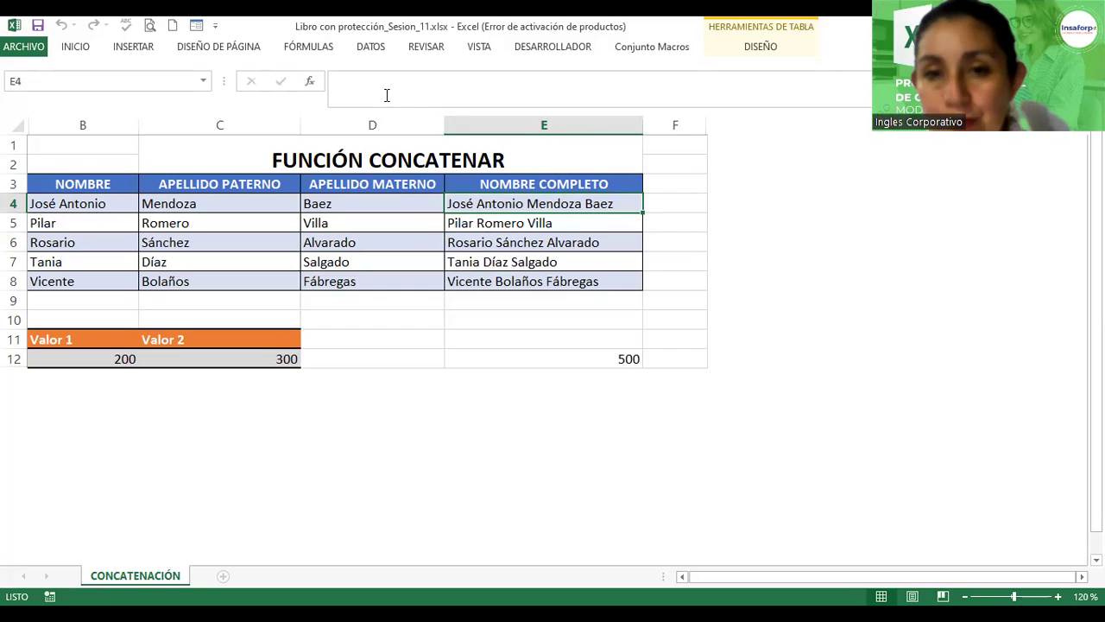
left_click(570, 362)
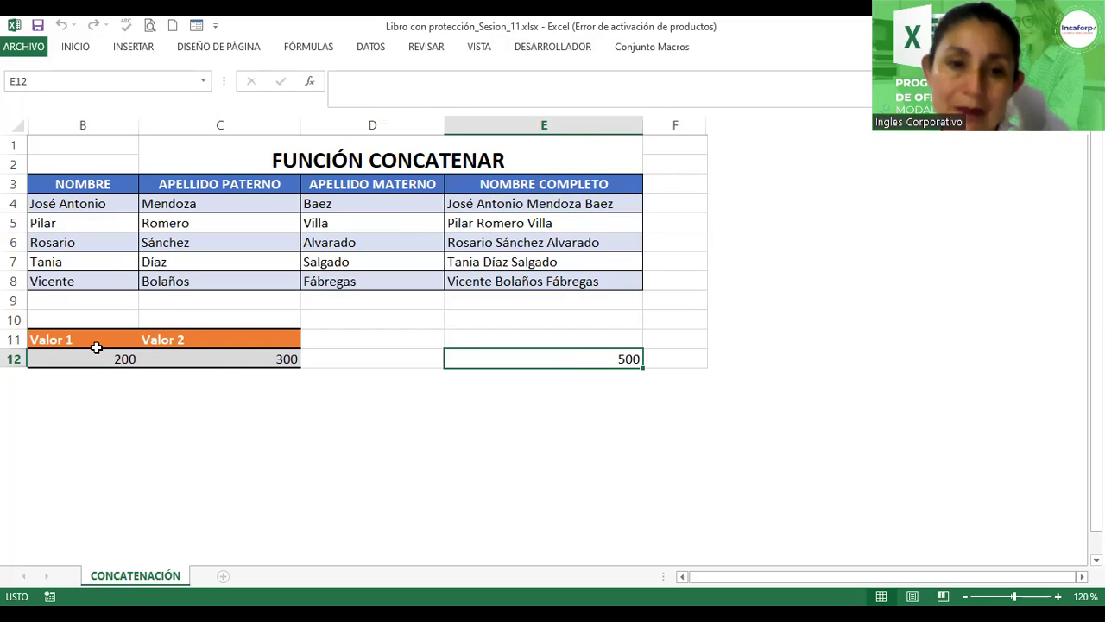
double_click(568, 364)
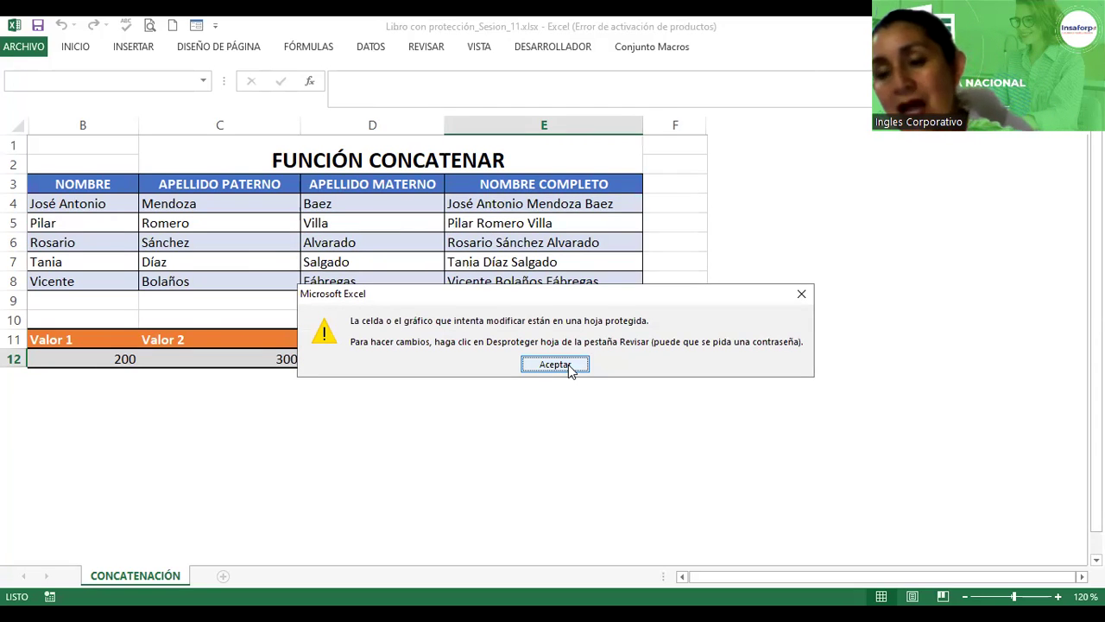
left_click(569, 371)
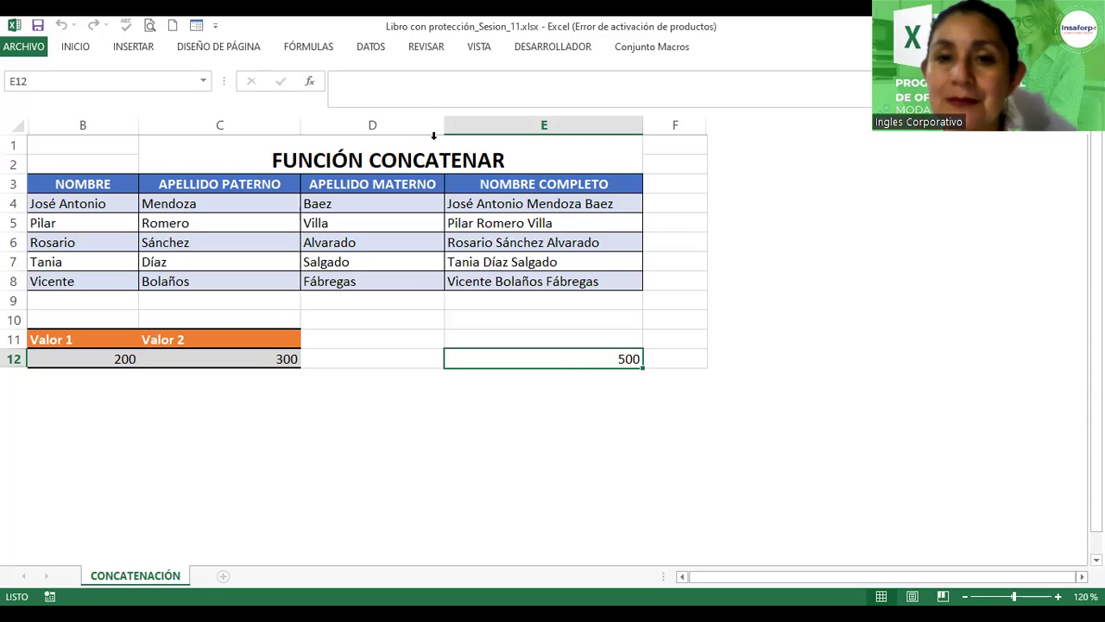
left_click(404, 123)
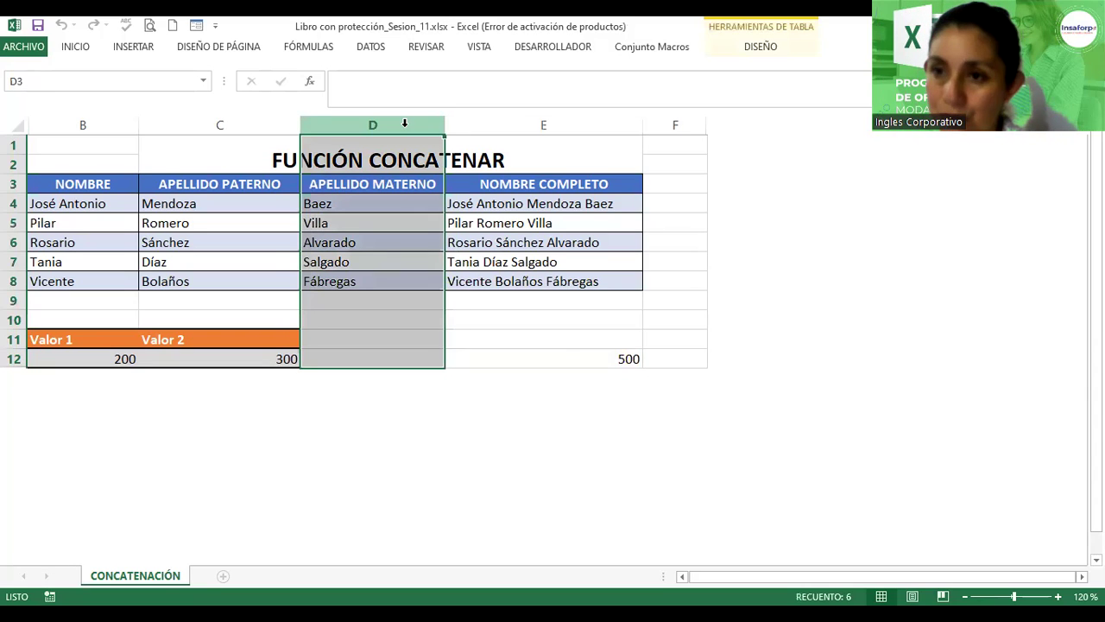
right_click(407, 134)
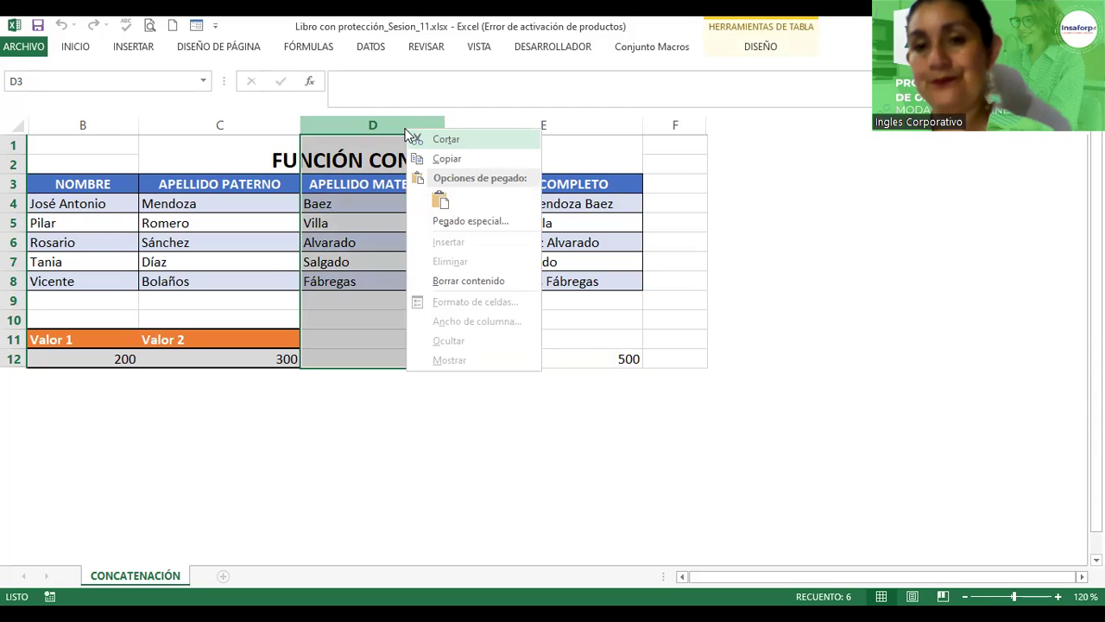
key("Escape")
left_click(259, 222)
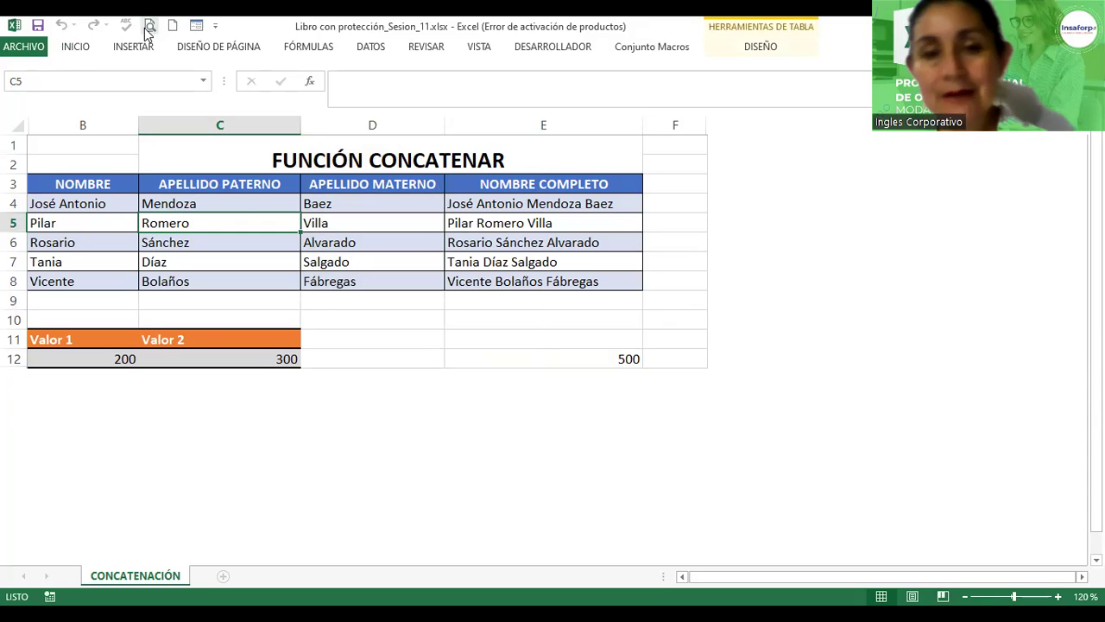
left_click(75, 48)
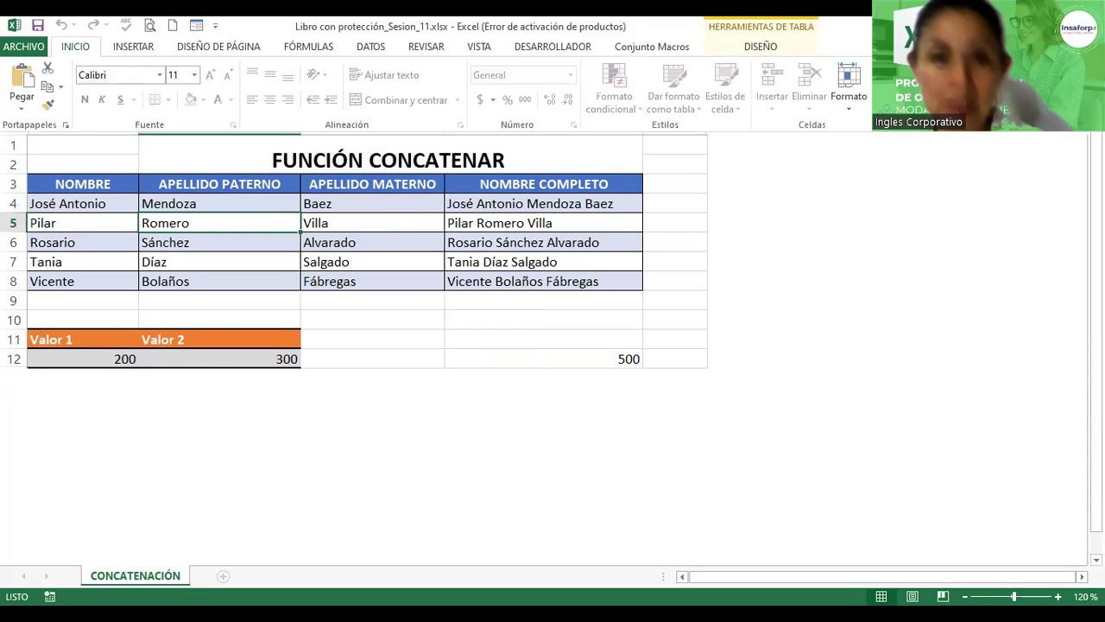
left_click(80, 48)
left_click(80, 49)
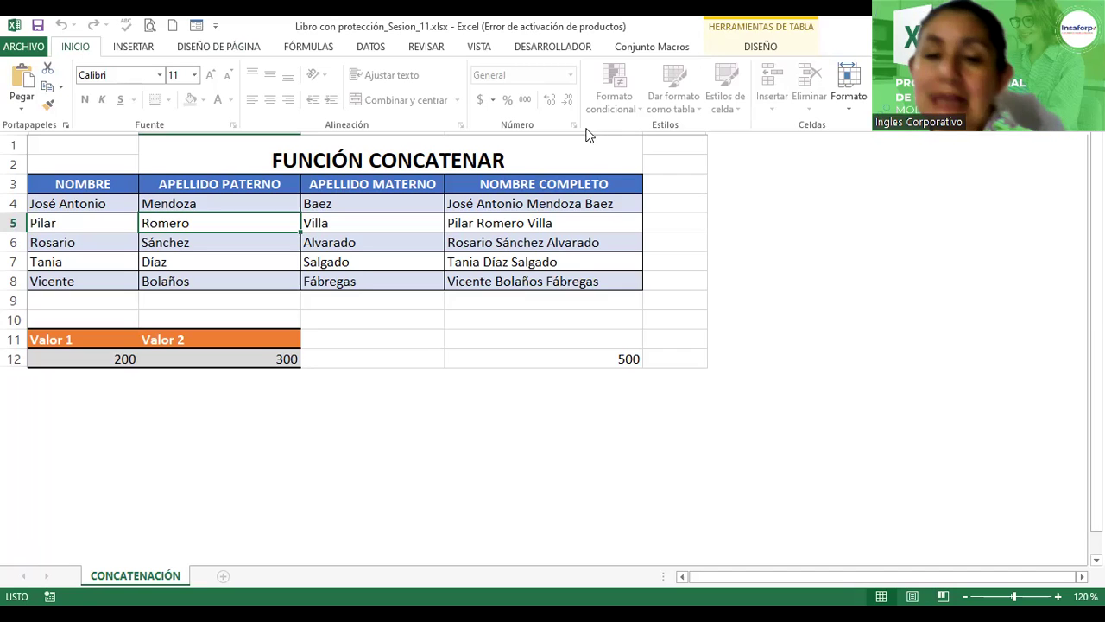
left_click(850, 115)
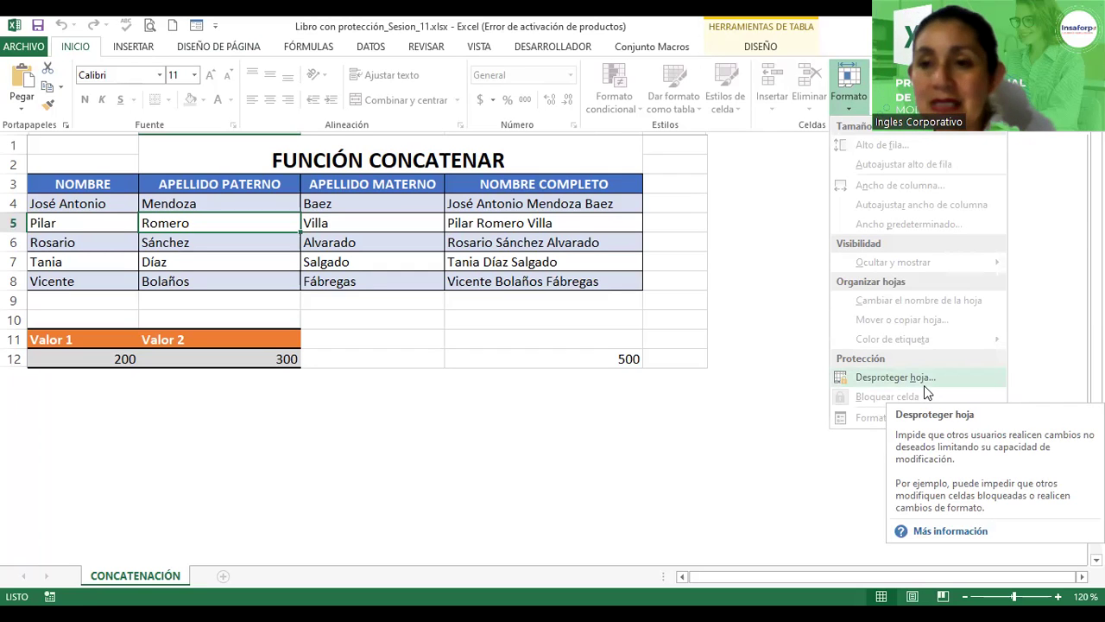
left_click(767, 271)
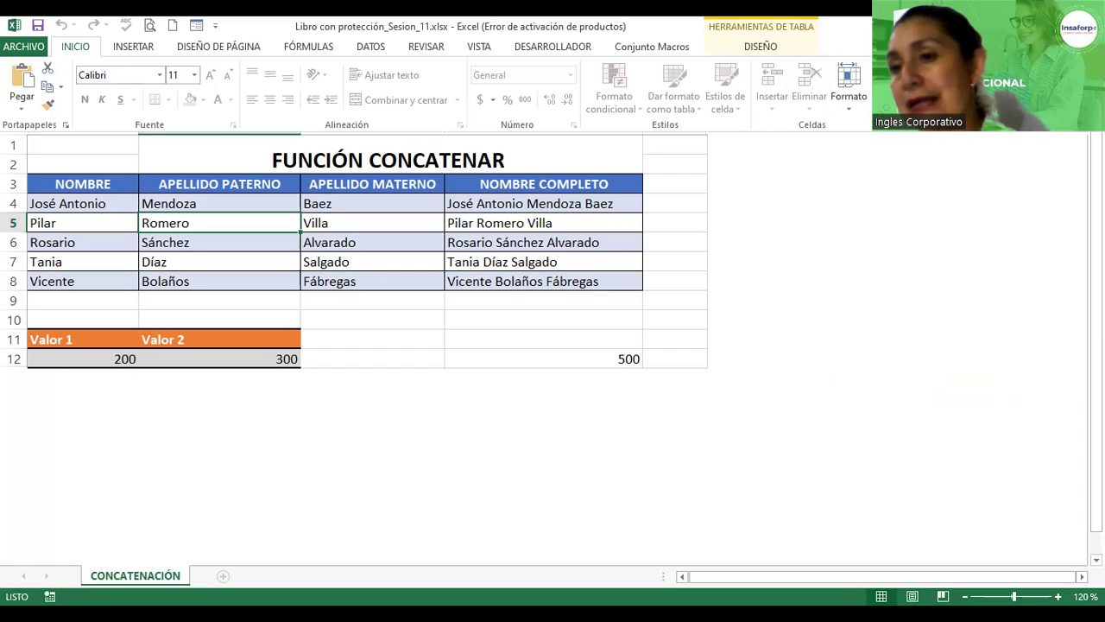
right_click(846, 152)
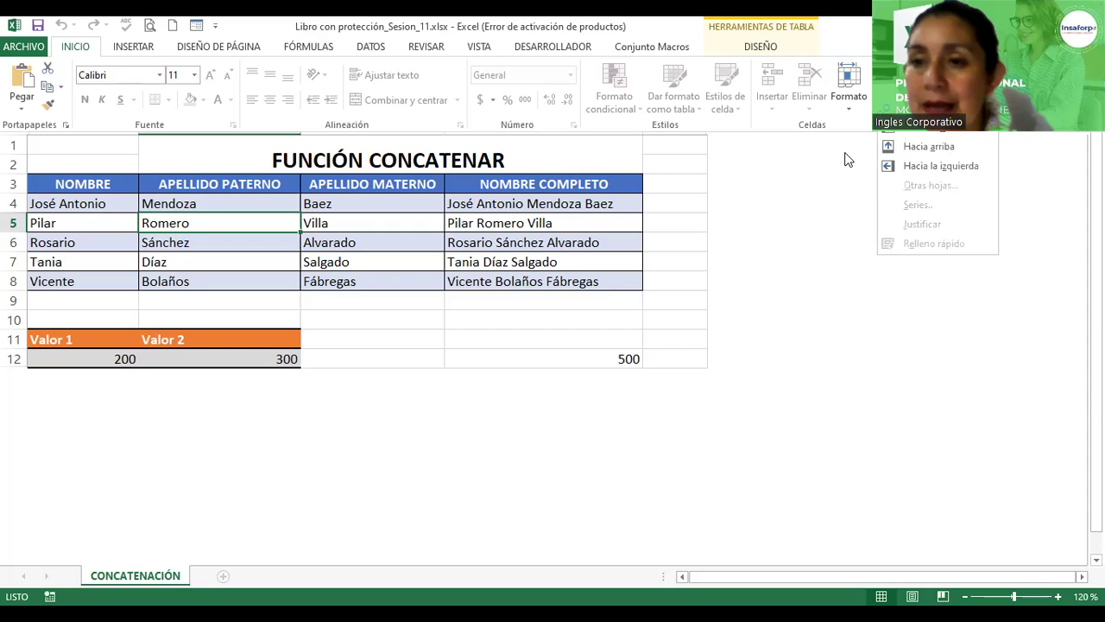
key("Escape")
left_click(891, 111)
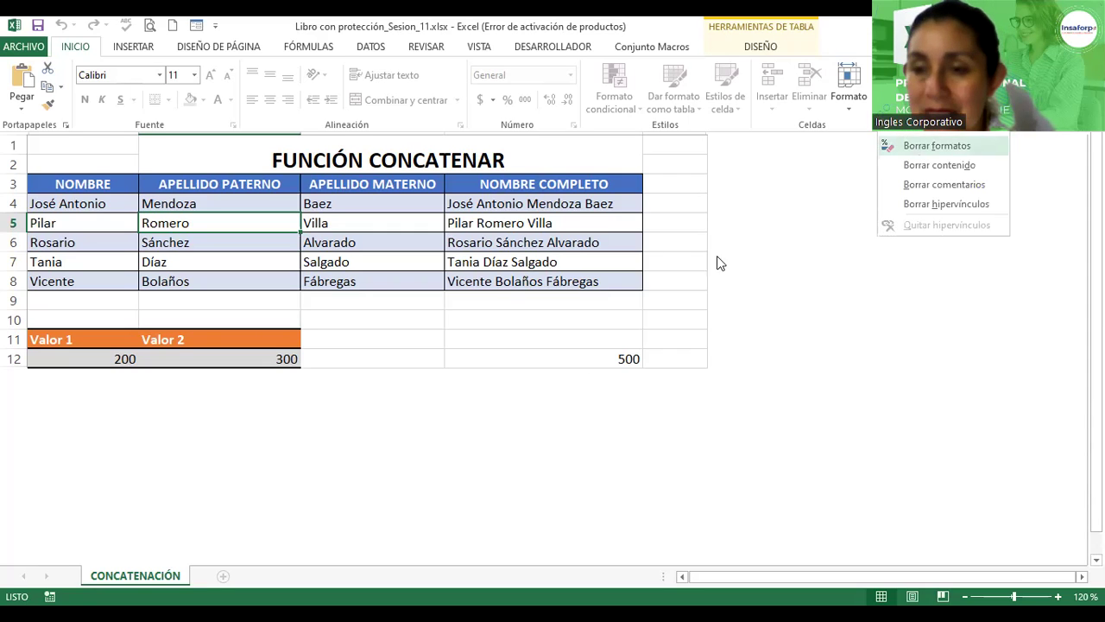
left_click(528, 316)
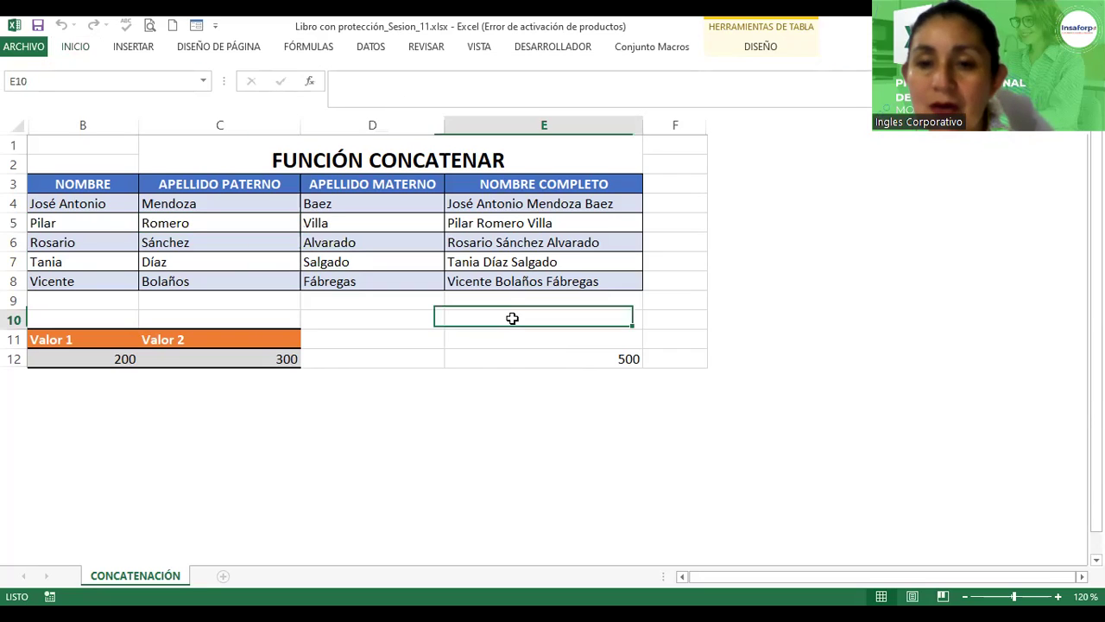
left_click_drag(530, 216, 528, 261)
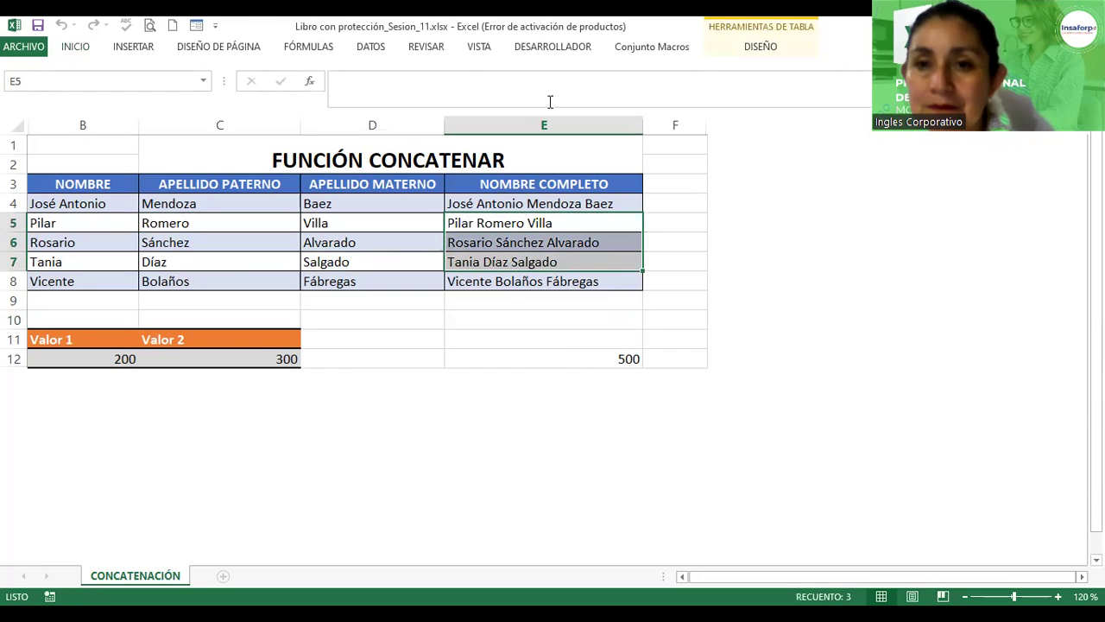
left_click(93, 52)
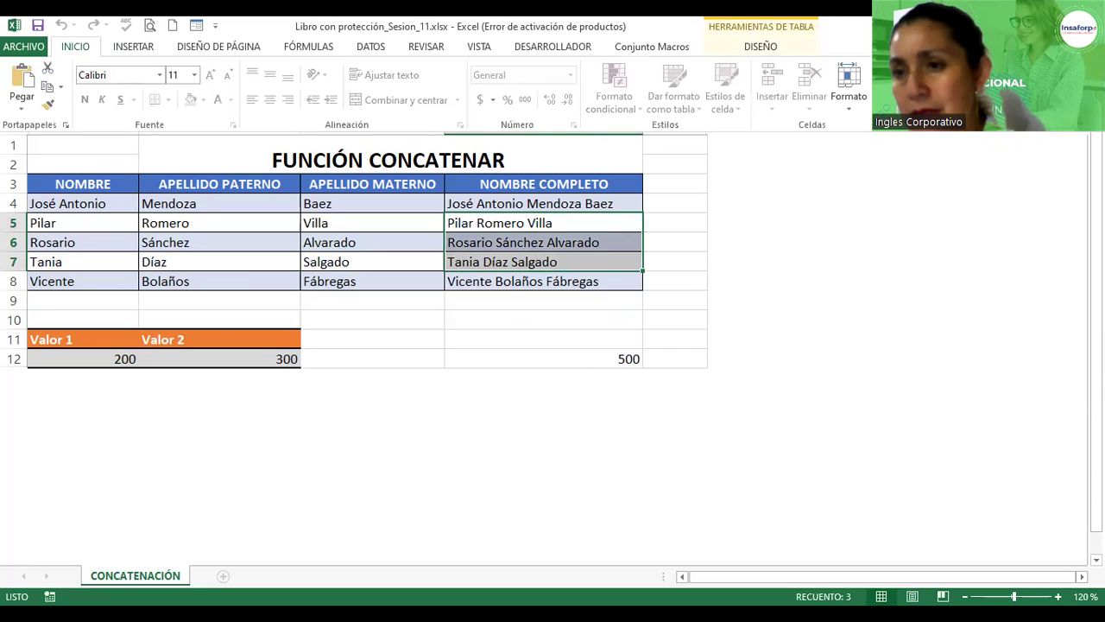
left_click(898, 112)
left_click(902, 129)
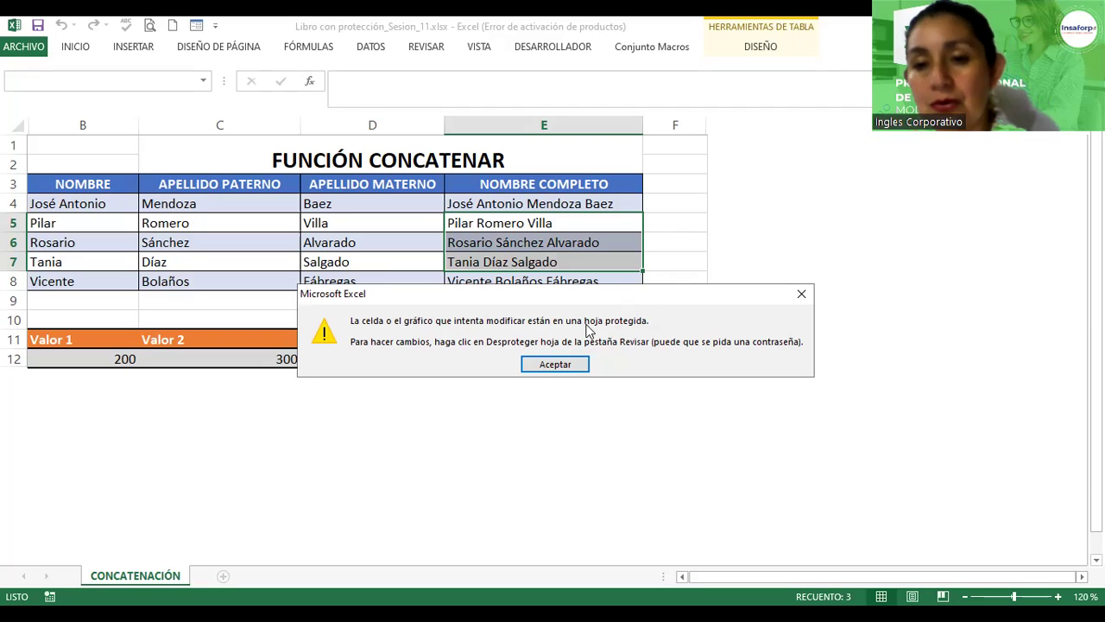
left_click(554, 364)
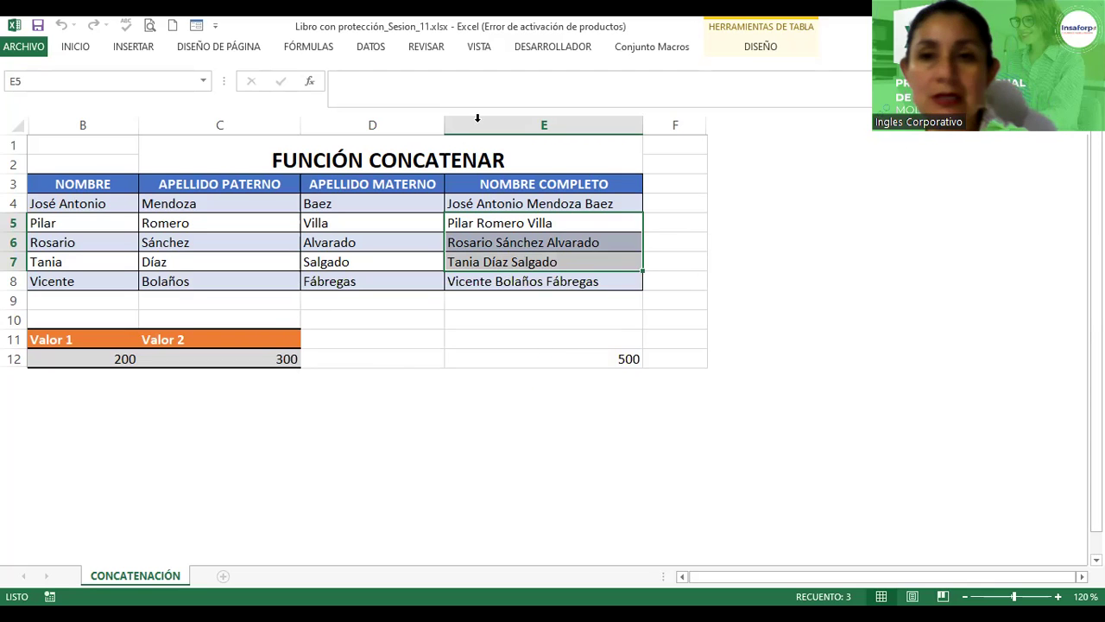
Go to ARCHIVO > Información and expand the Proteger libro dropdown.
left_click(23, 46)
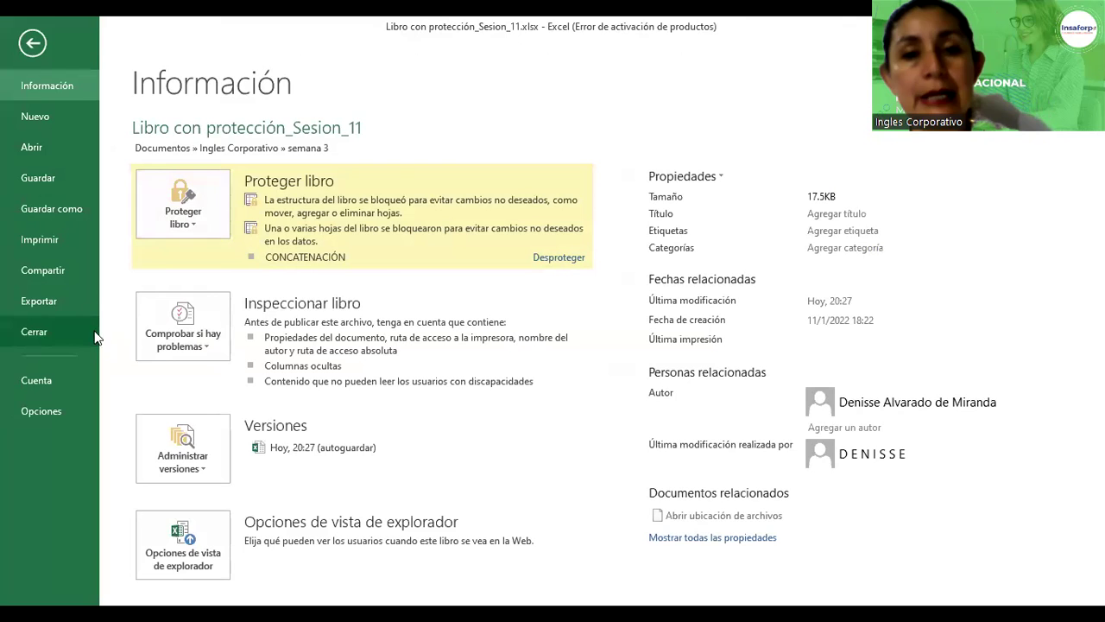
left_click(193, 208)
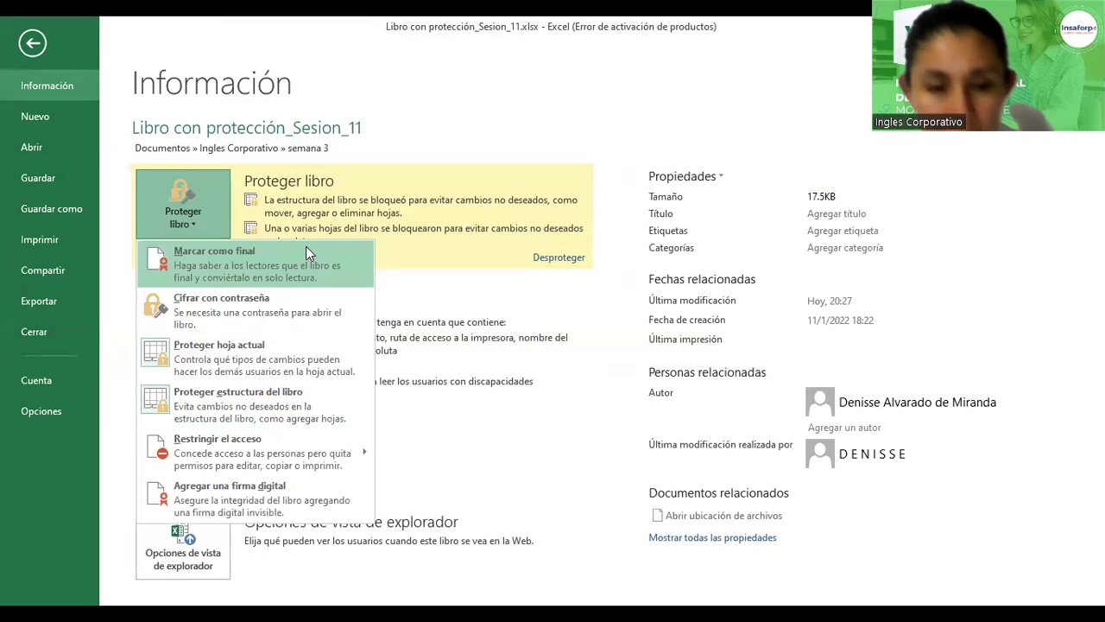
Unprotect the current sheet by entering the sheet password in Desproteger hoja.
left_click(229, 357)
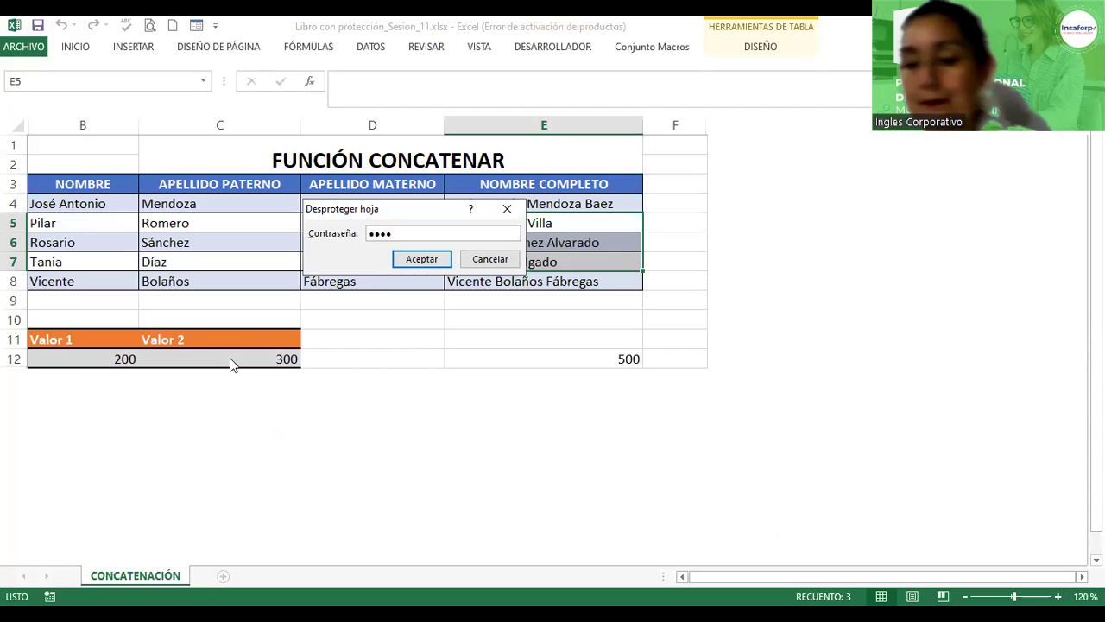
key("Return")
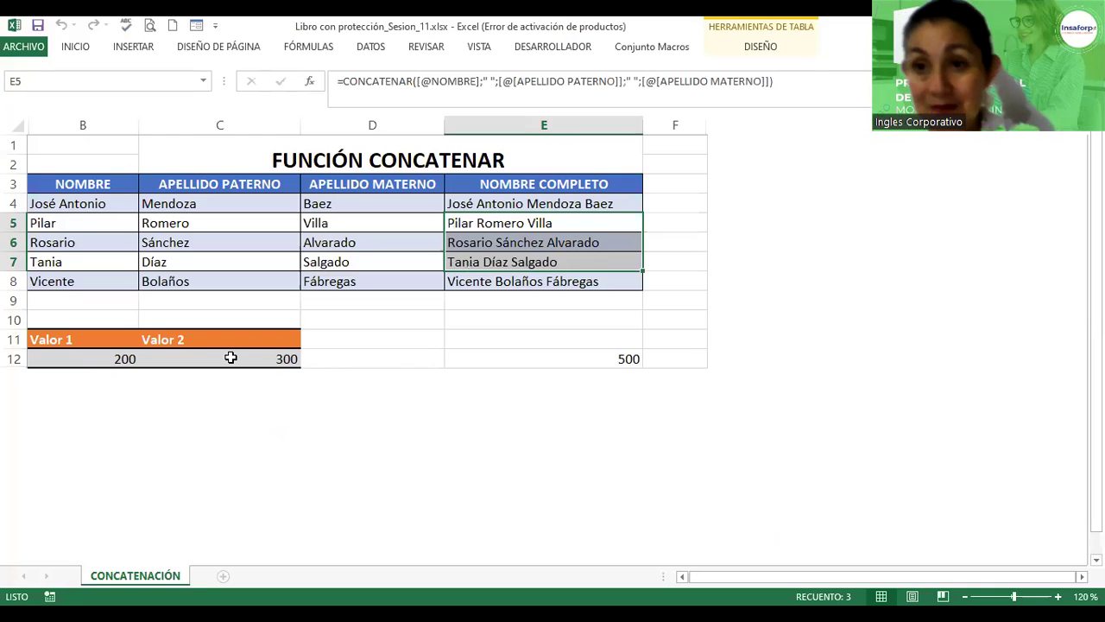
Check the formulas in E7 and the SUMA in E12, then return to Información.
left_click(508, 263)
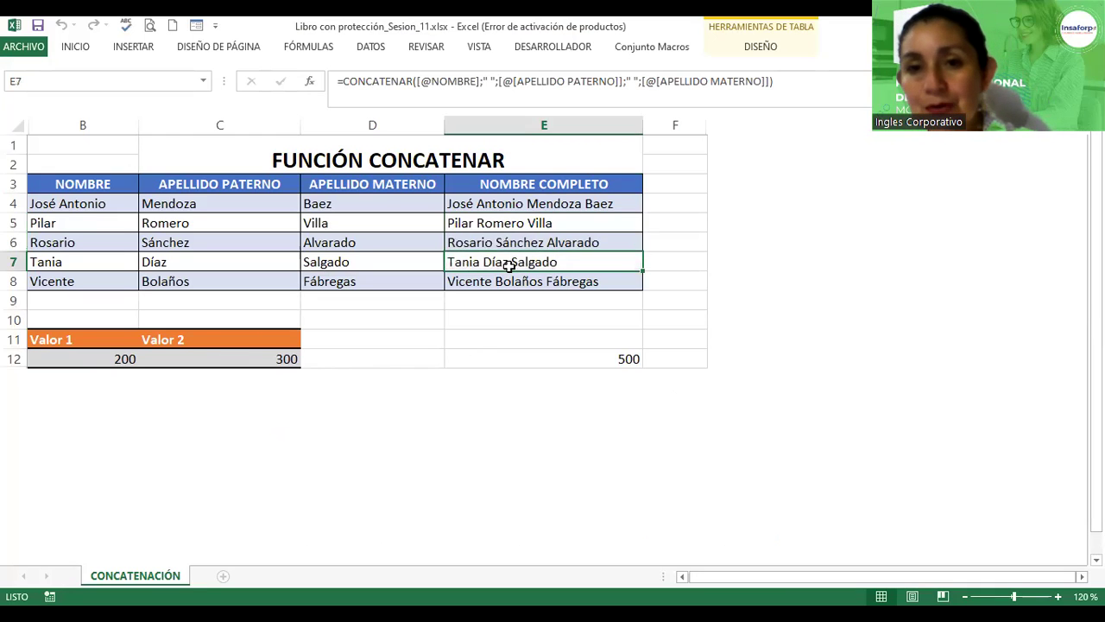
left_click(530, 363)
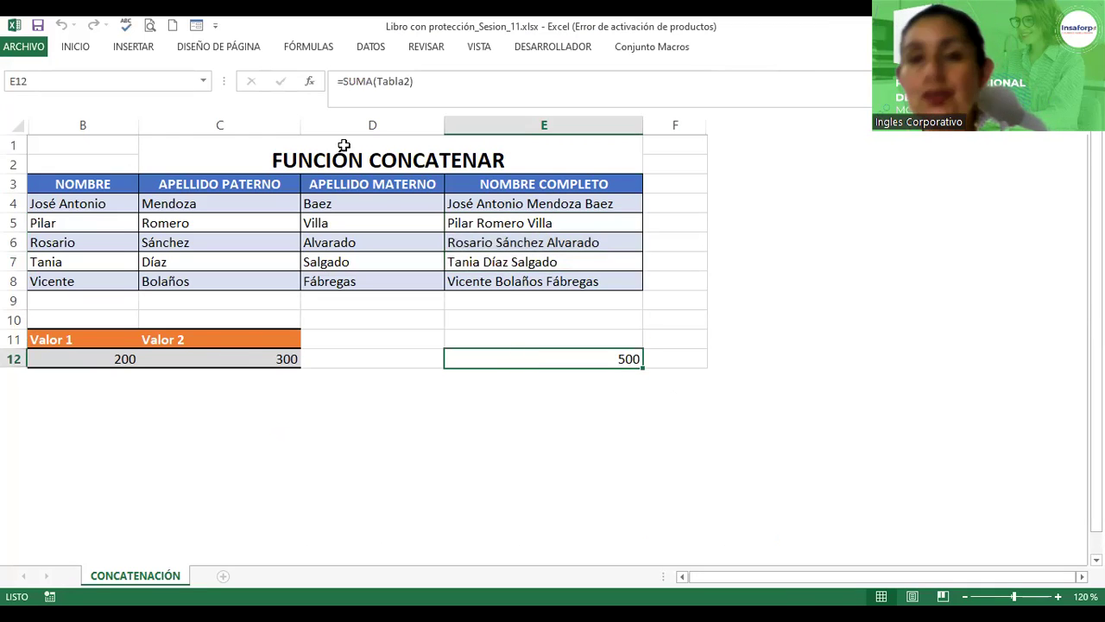
left_click(78, 50)
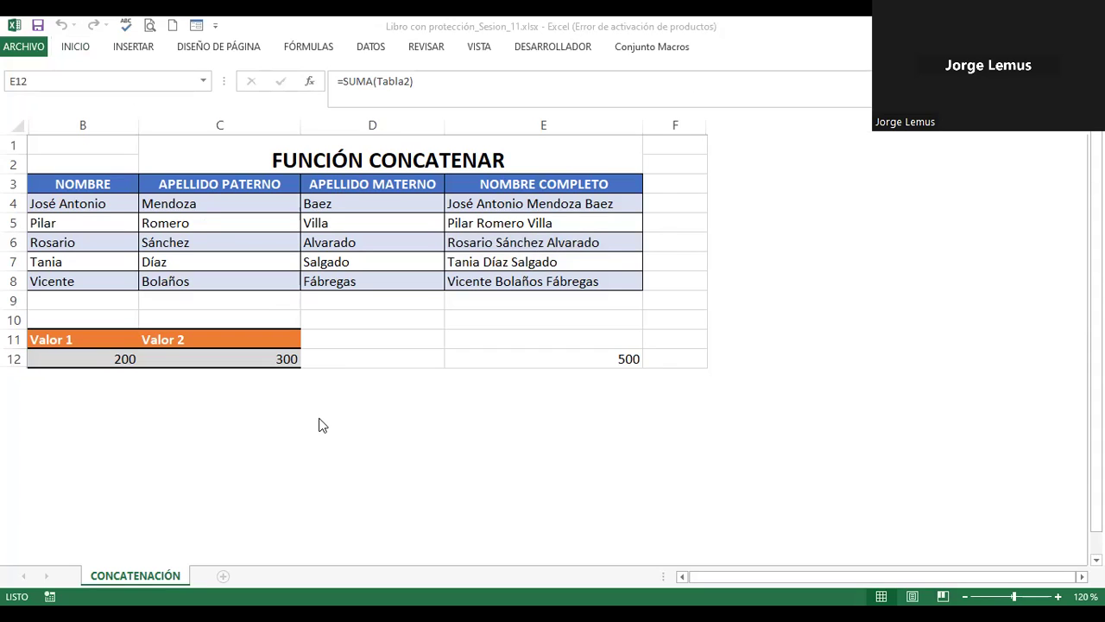
left_click(28, 50)
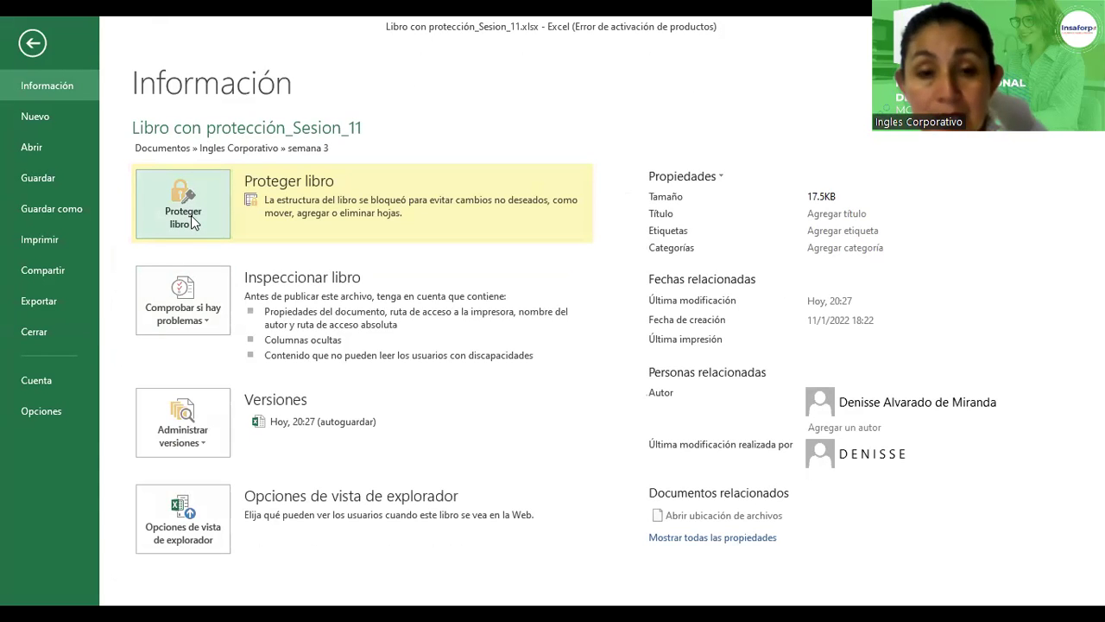
Review the Proteger hoja permissions via Proteger libro > Proteger hoja actual, then close the dialog.
left_click(191, 215)
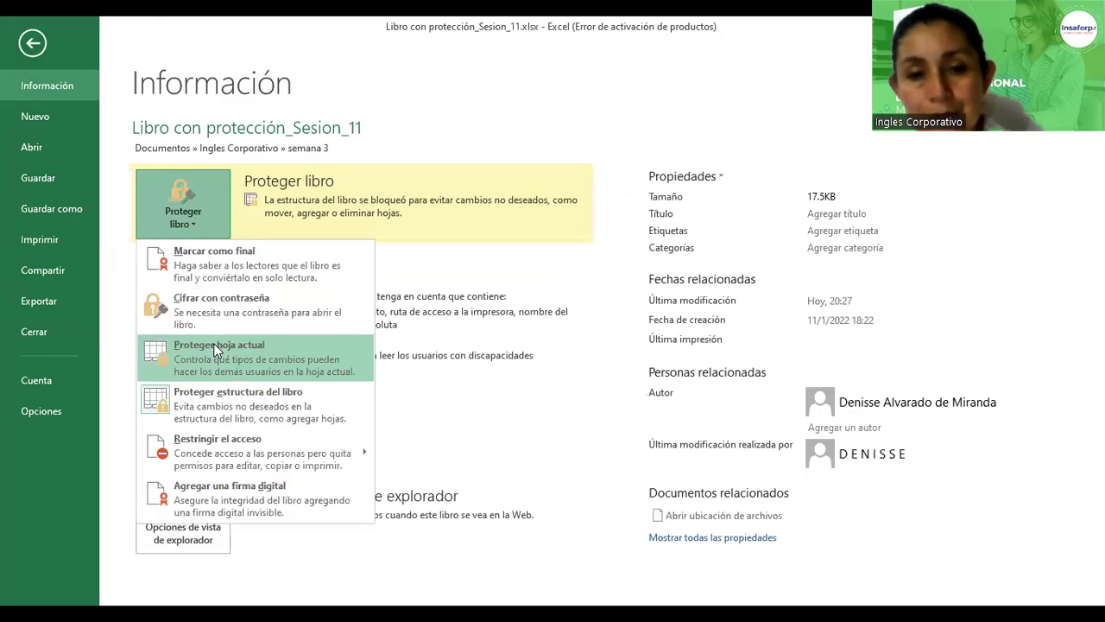
left_click(215, 343)
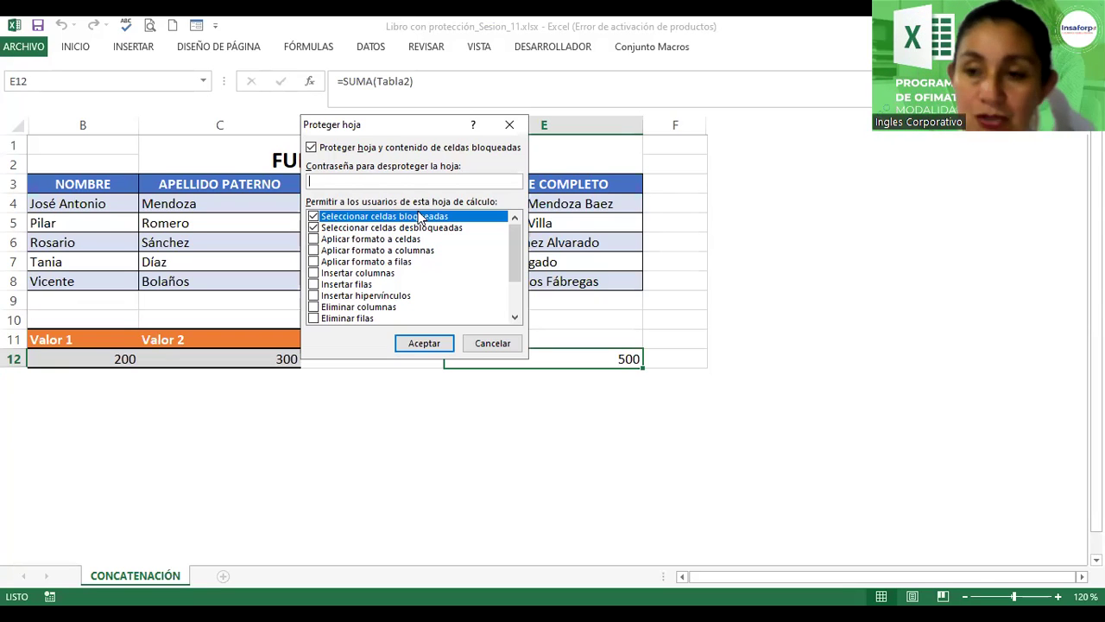
key("Return")
left_click_drag(41, 148, 437, 389)
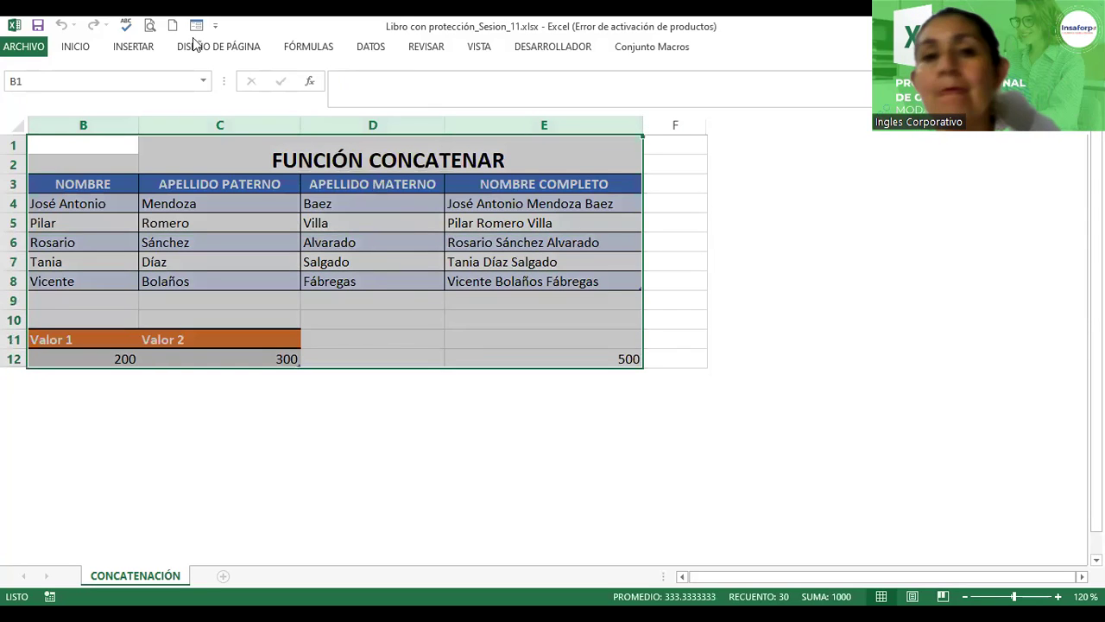
left_click(74, 47)
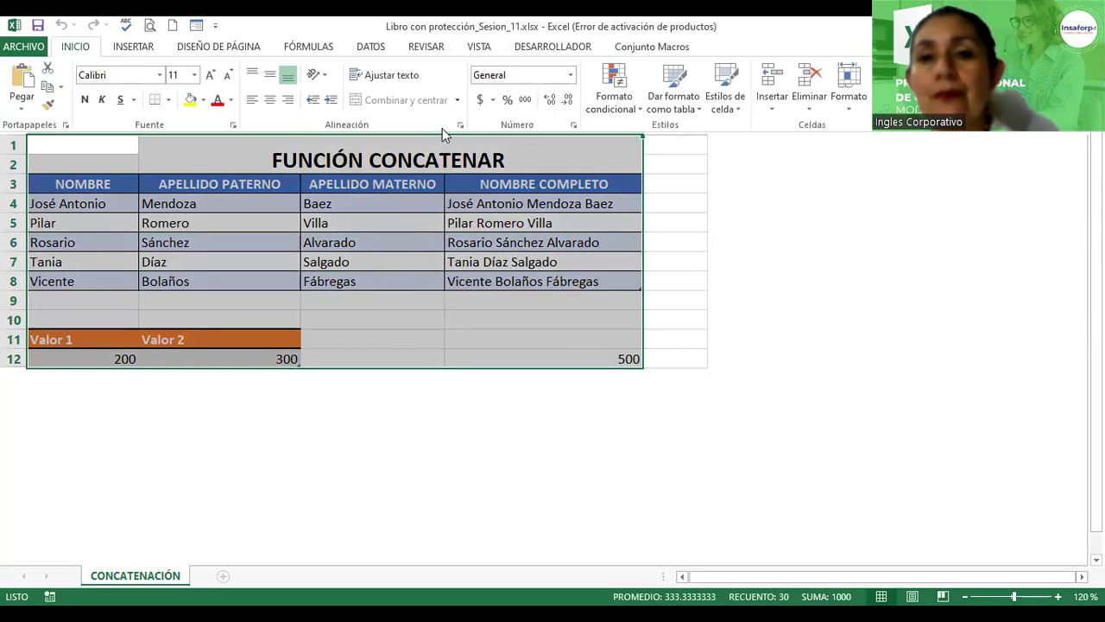
left_click(461, 126)
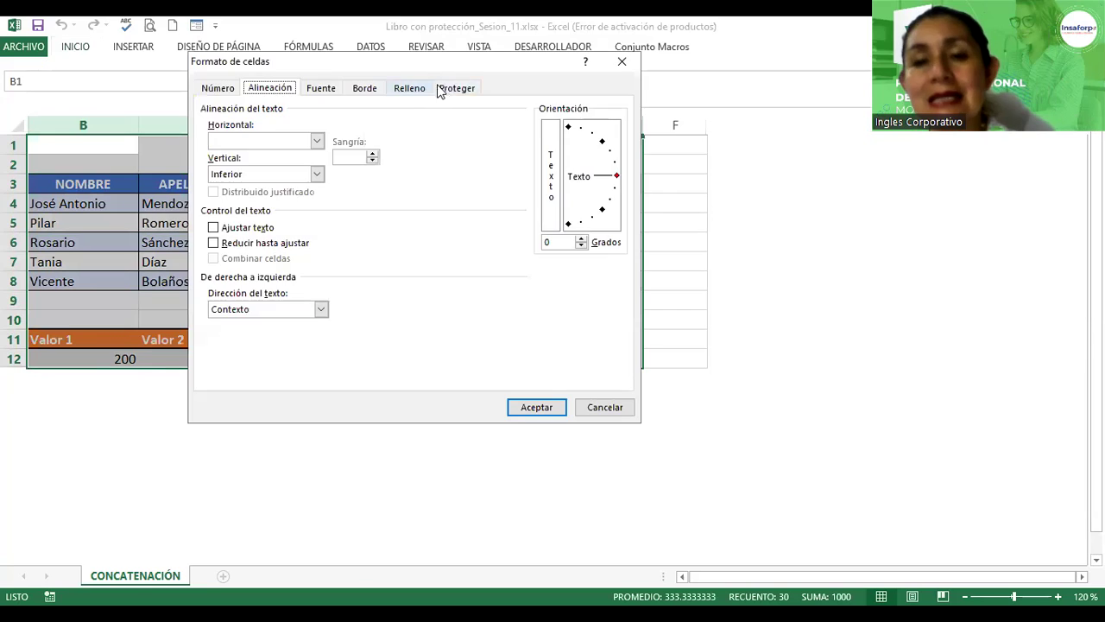
left_click(455, 89)
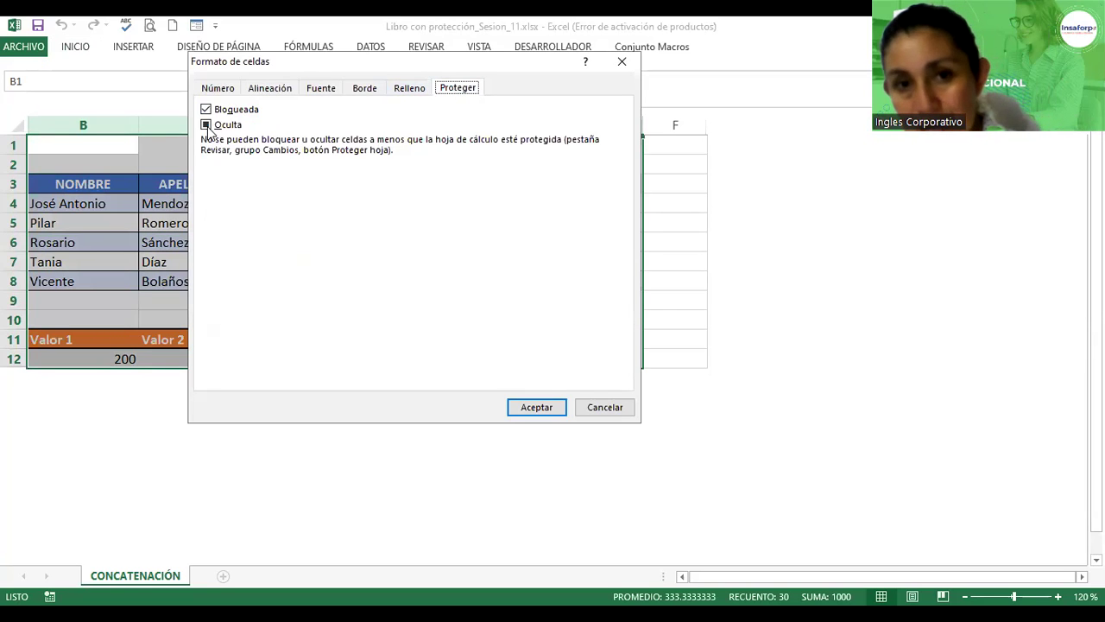
left_click(206, 126)
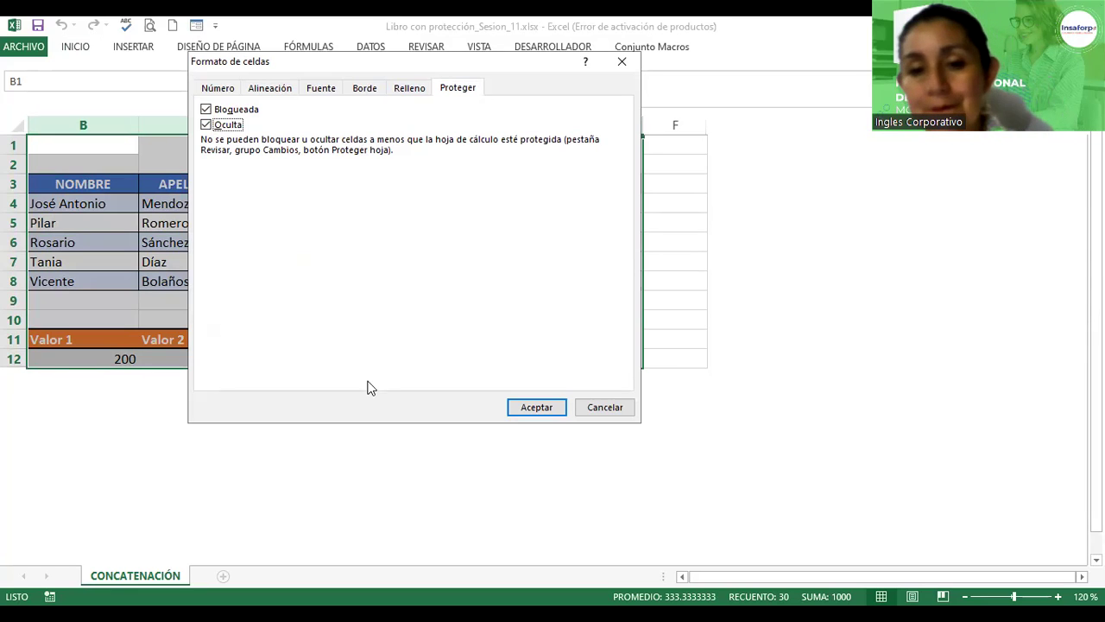
left_click(362, 427)
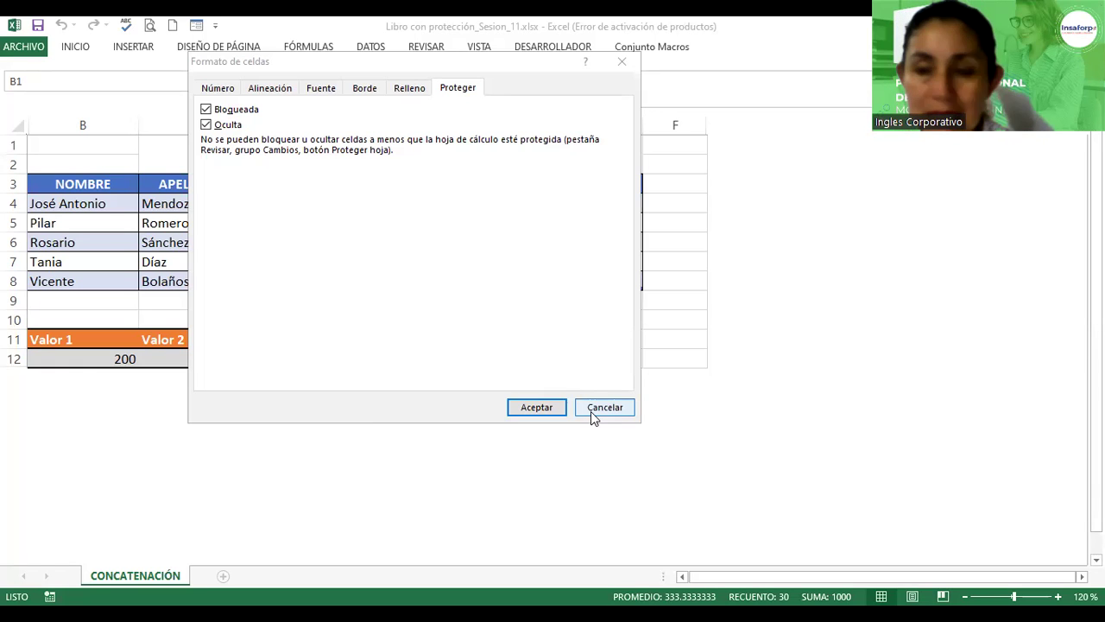
key("Return")
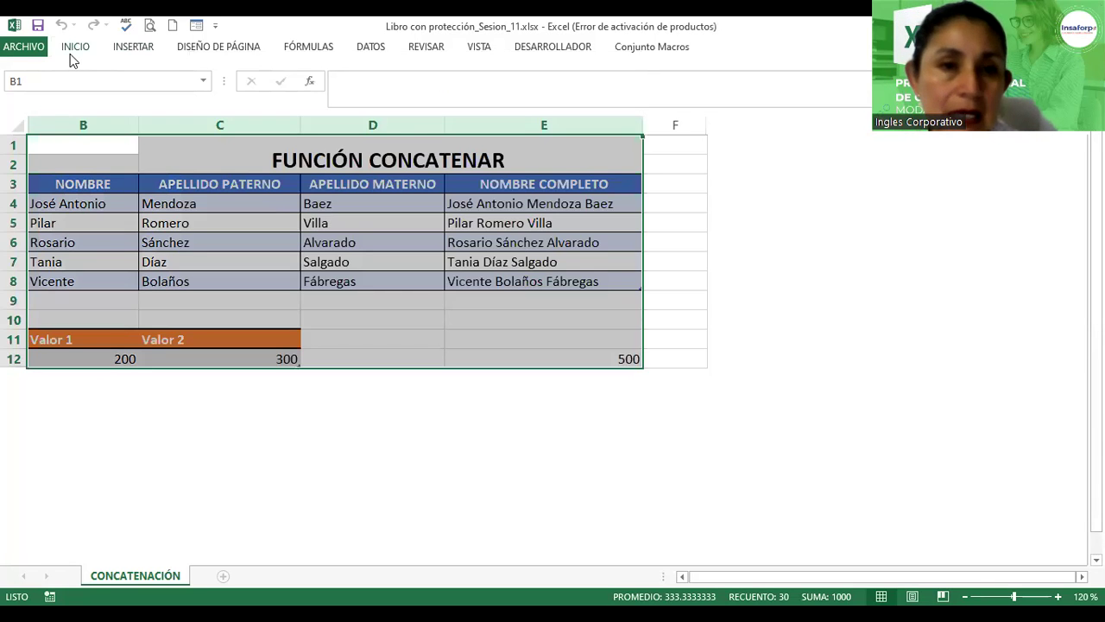
left_click(74, 48)
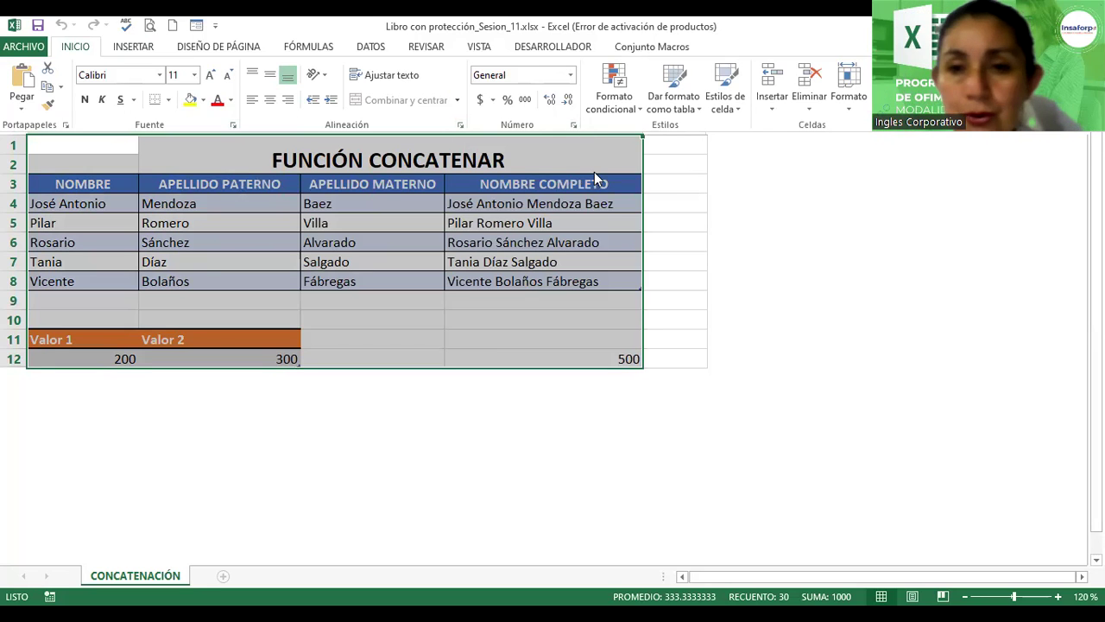
key("ctrl+1")
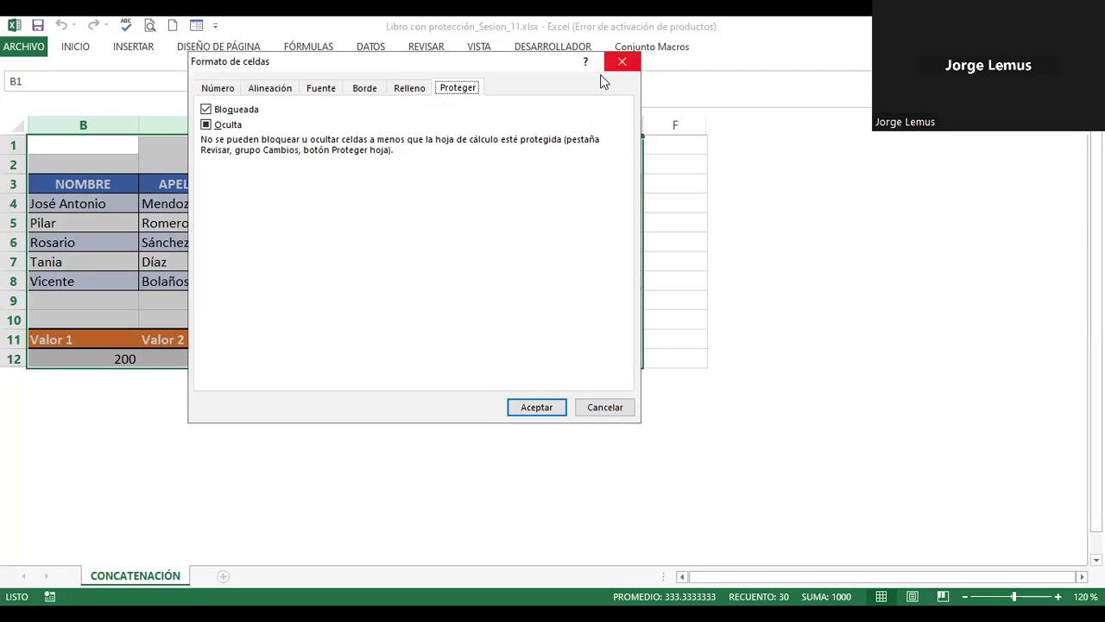
left_click(617, 59)
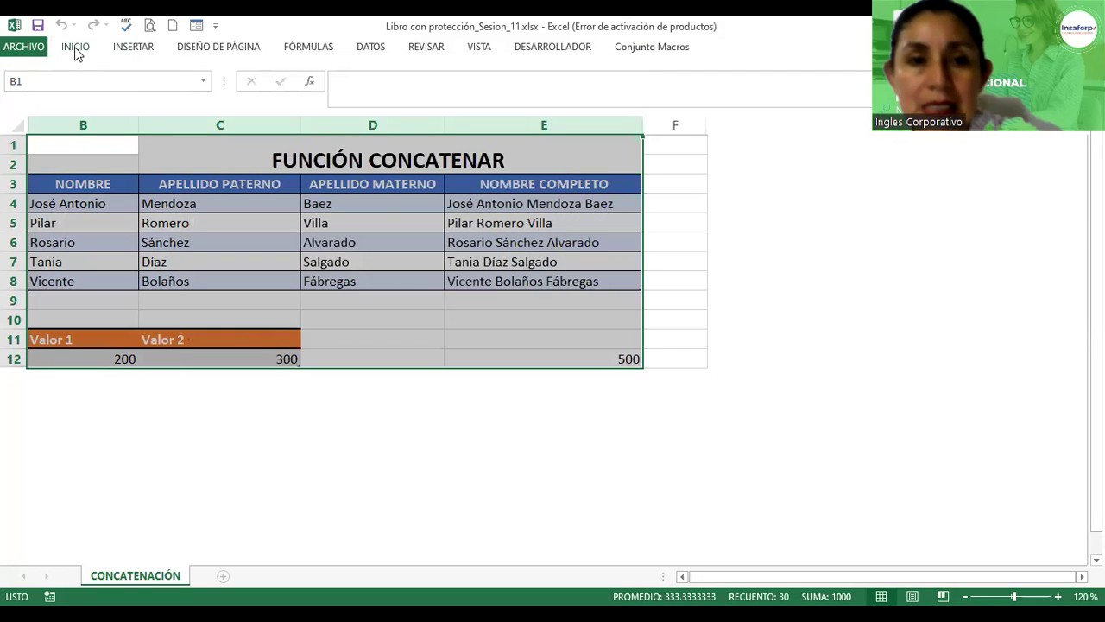
left_click(76, 49)
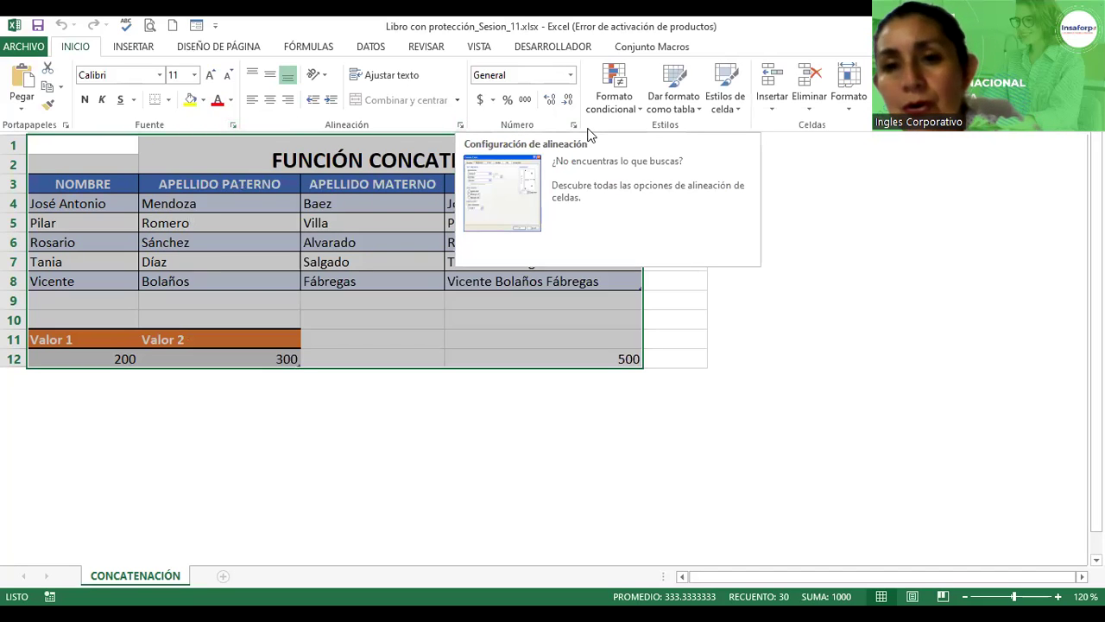
left_click(682, 311)
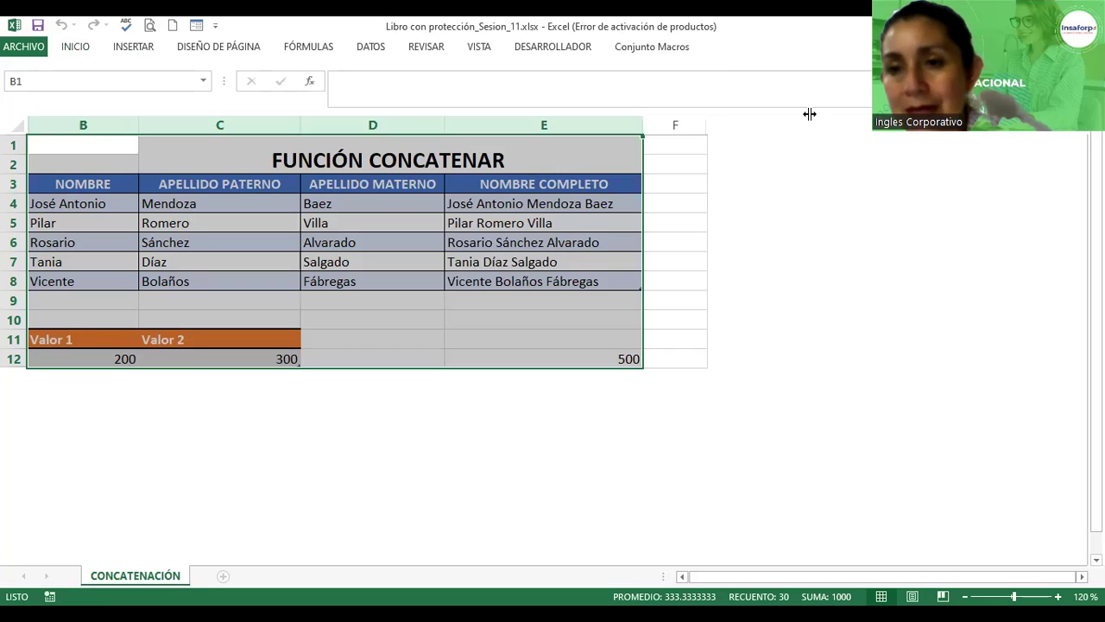
Enter the header 'Ctrl +1 Formato de celdas' in F3 and reselect that cell.
left_click(682, 186)
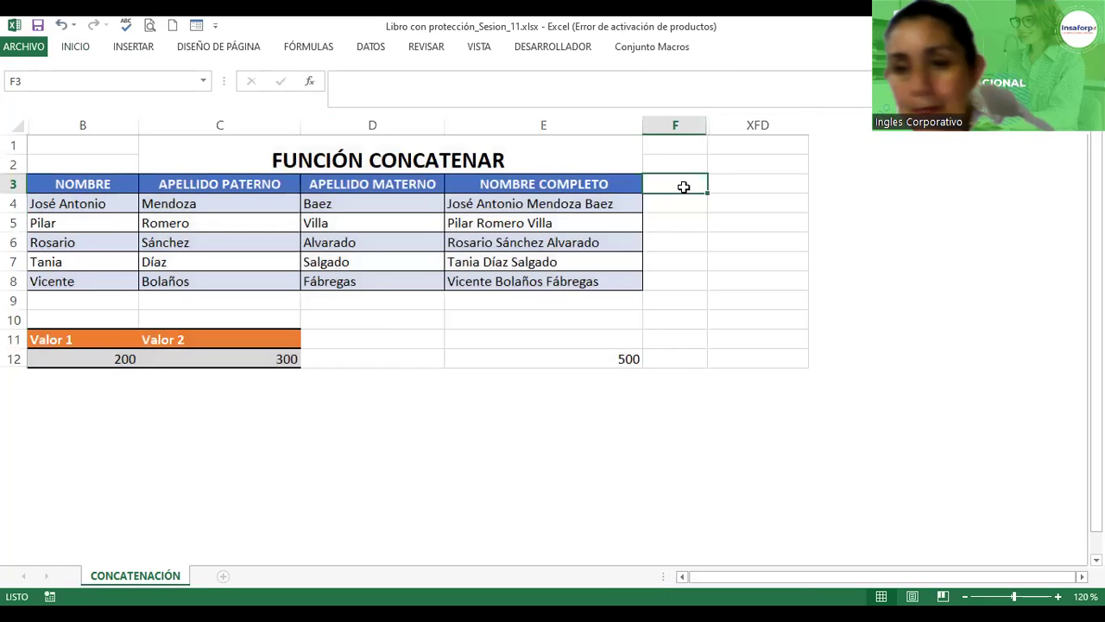
type("Ctrl")
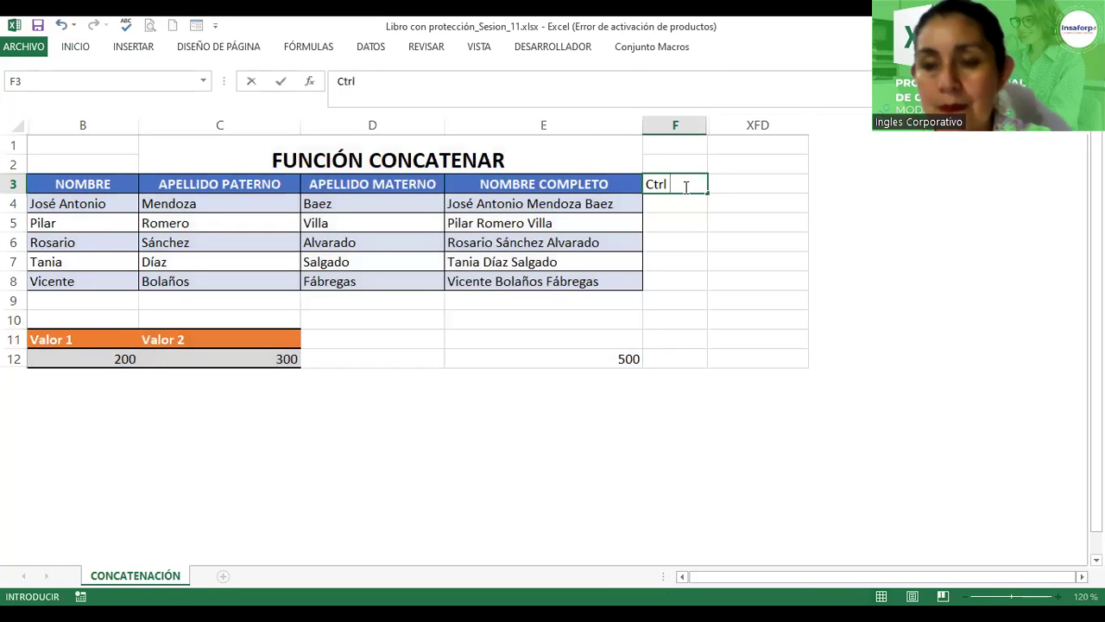
key("F2")
type("*")
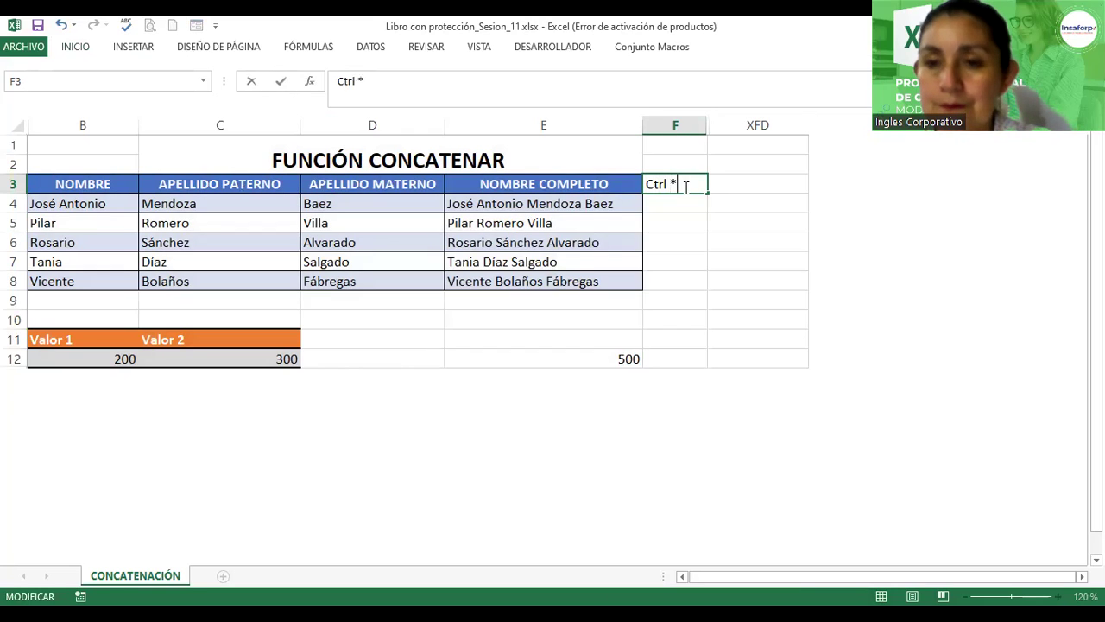
type("+1")
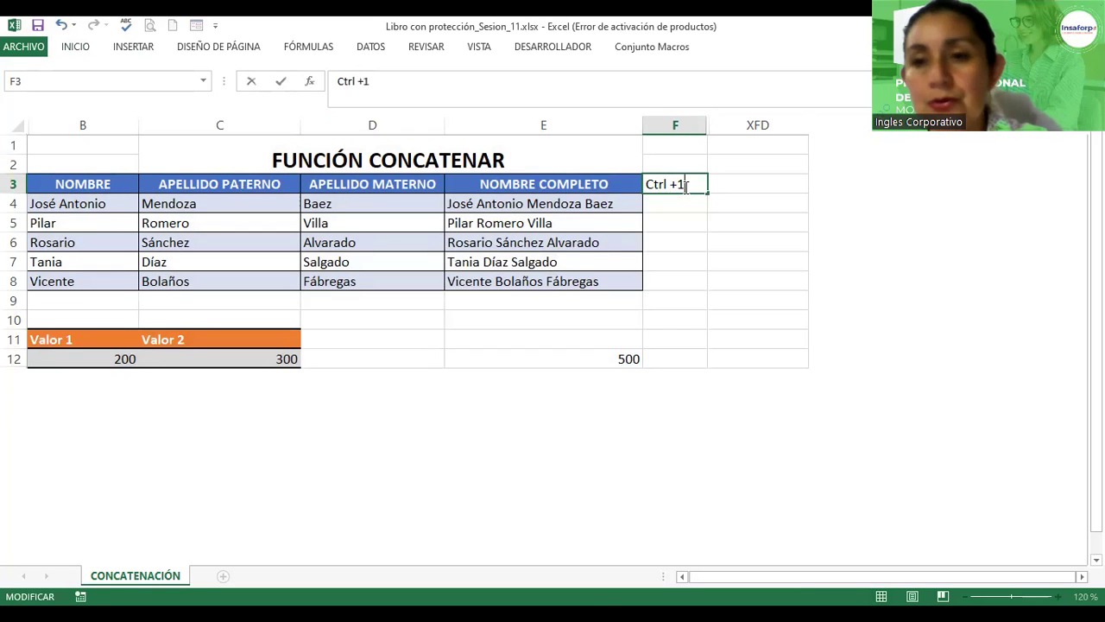
type(" Formato de celdas")
key("Return")
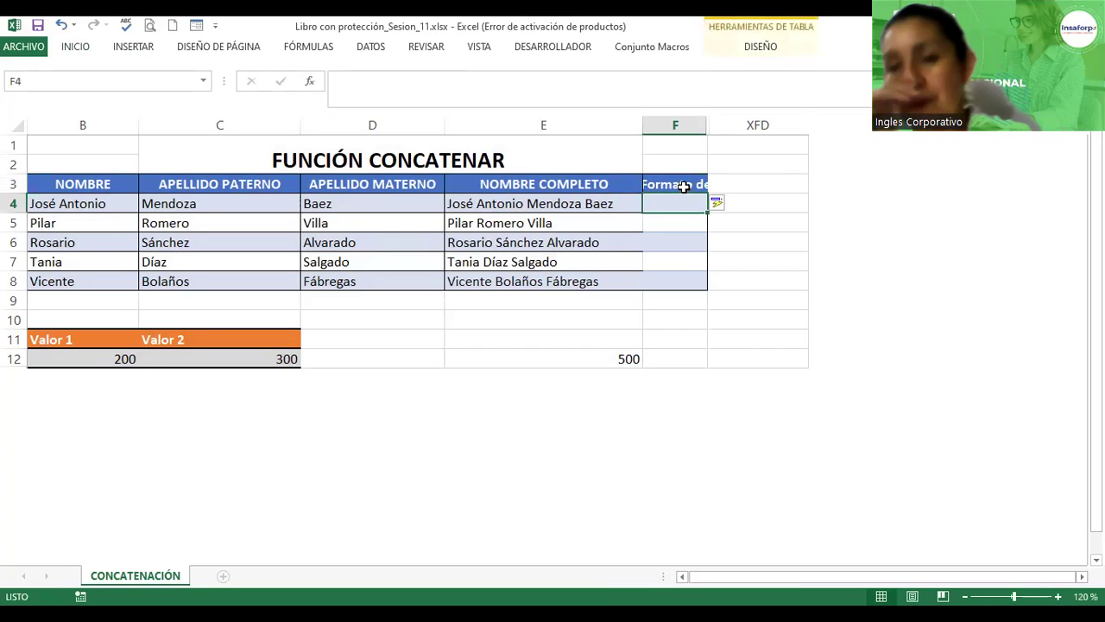
left_click(683, 185)
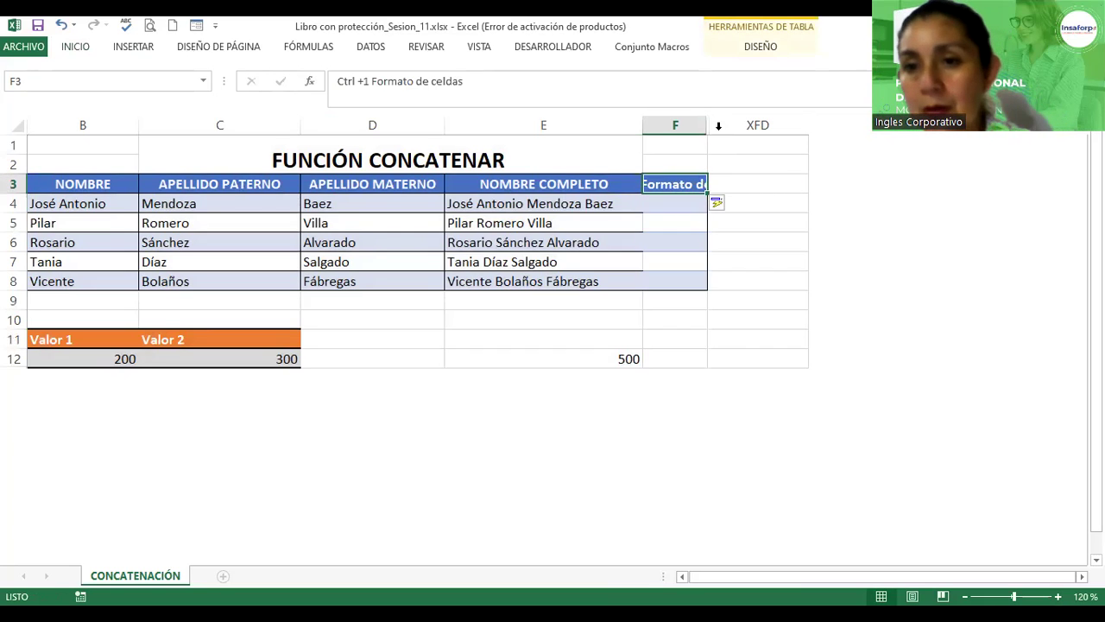
Drag column F's right border wider so 'Ctrl +1 Formato de celdas' fits fully.
left_click_drag(781, 125, 849, 121)
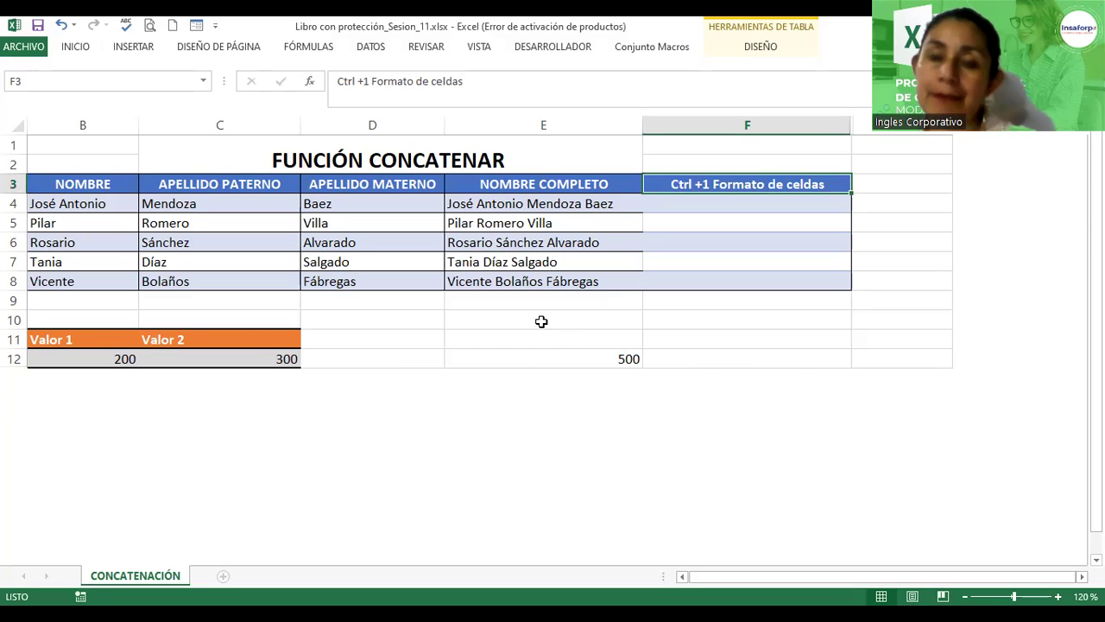
Select the formula cell E5 and briefly show then hide the Inicio ribbon.
left_click(513, 217)
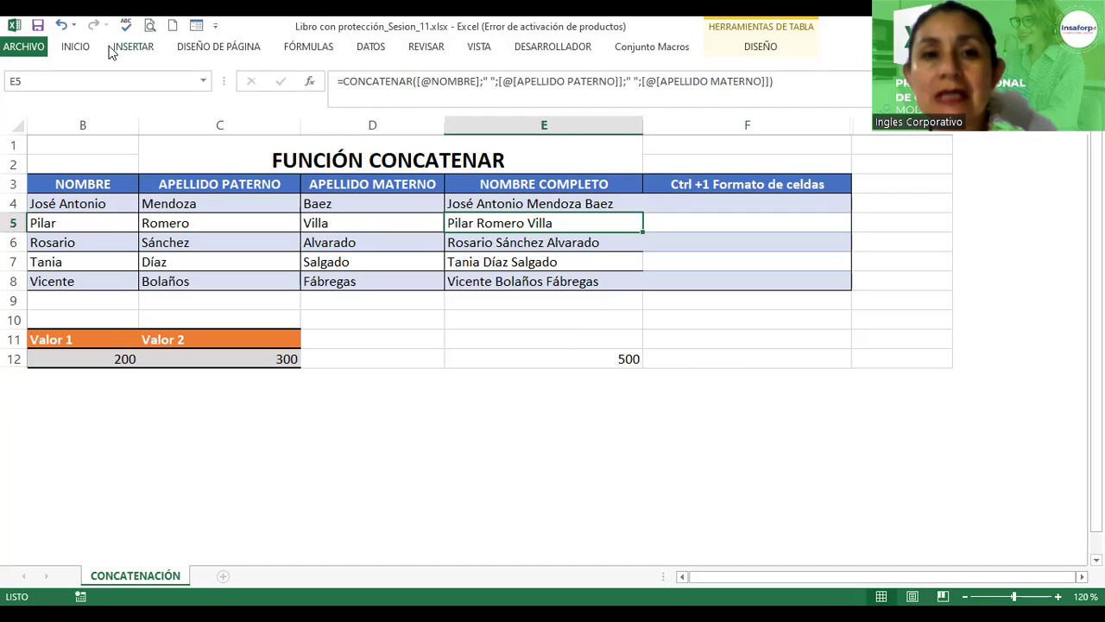
left_click(78, 47)
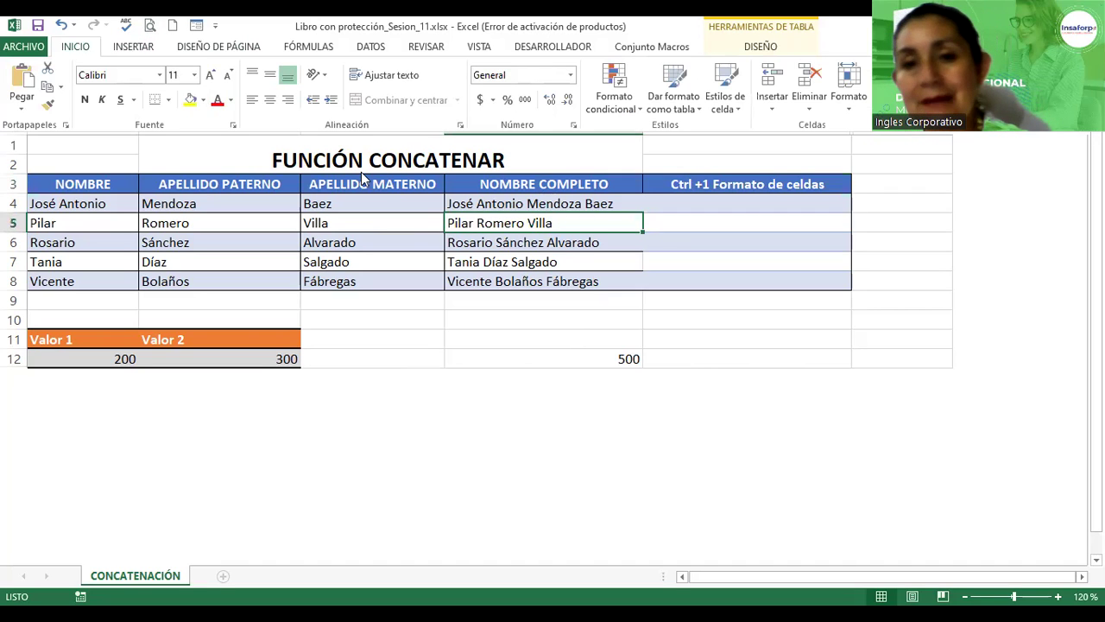
left_click(409, 233)
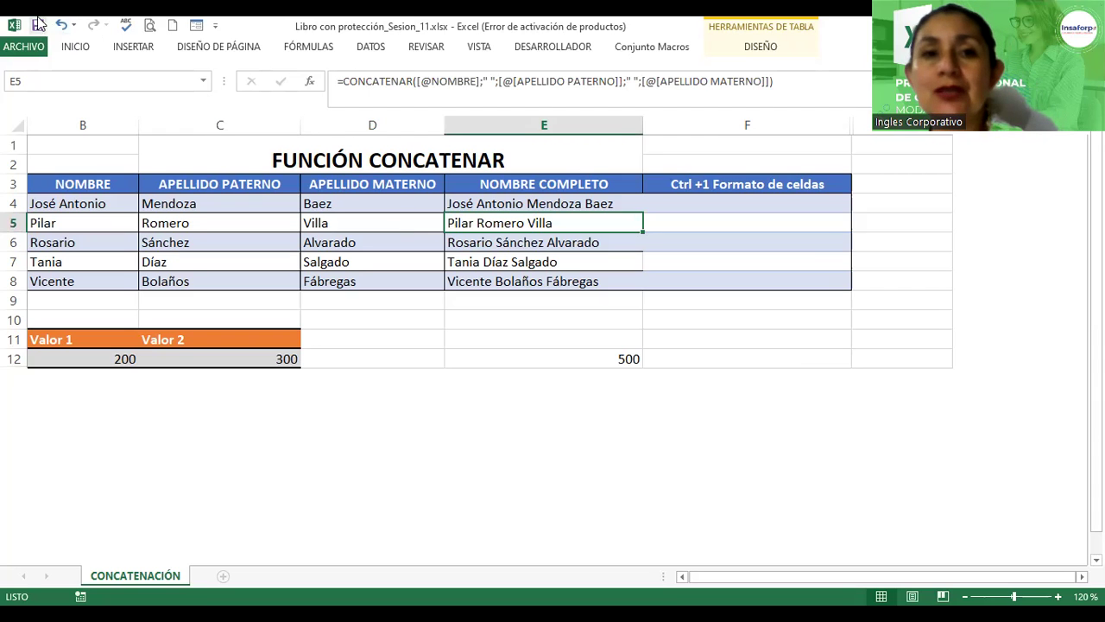
Protect the current sheet from Información with the sheet password, correcting a mistyped confirmation.
left_click(18, 49)
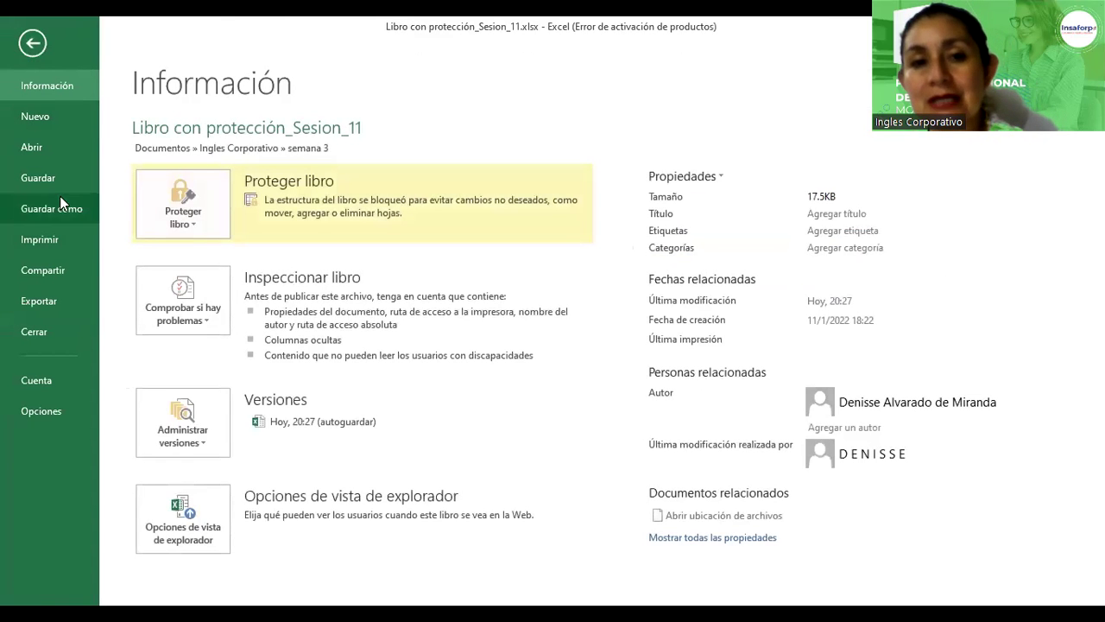
left_click(198, 227)
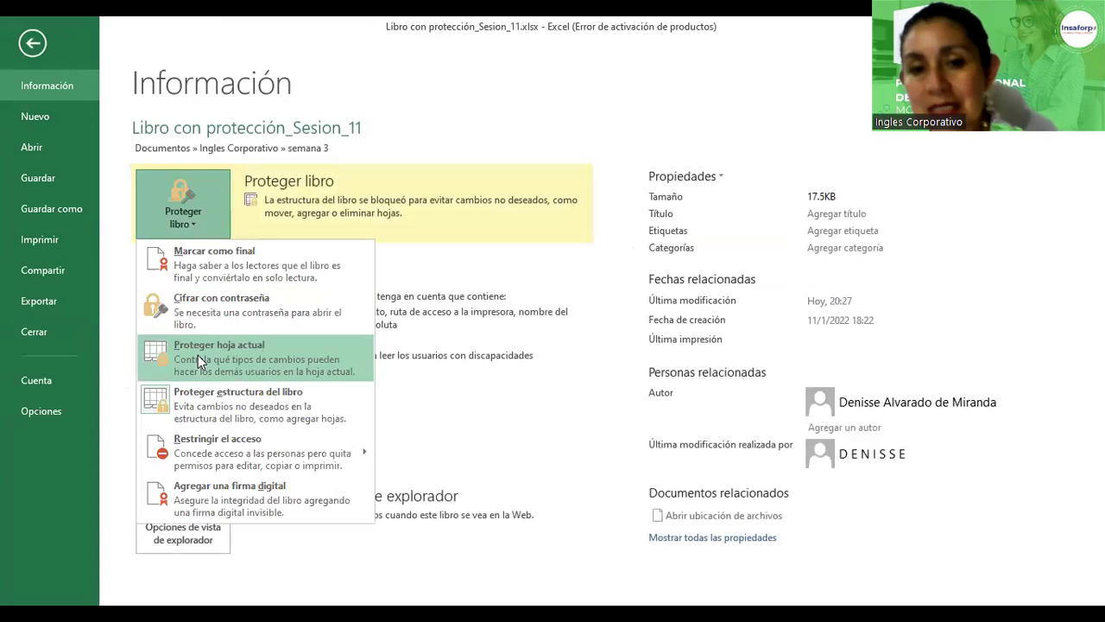
left_click(198, 356)
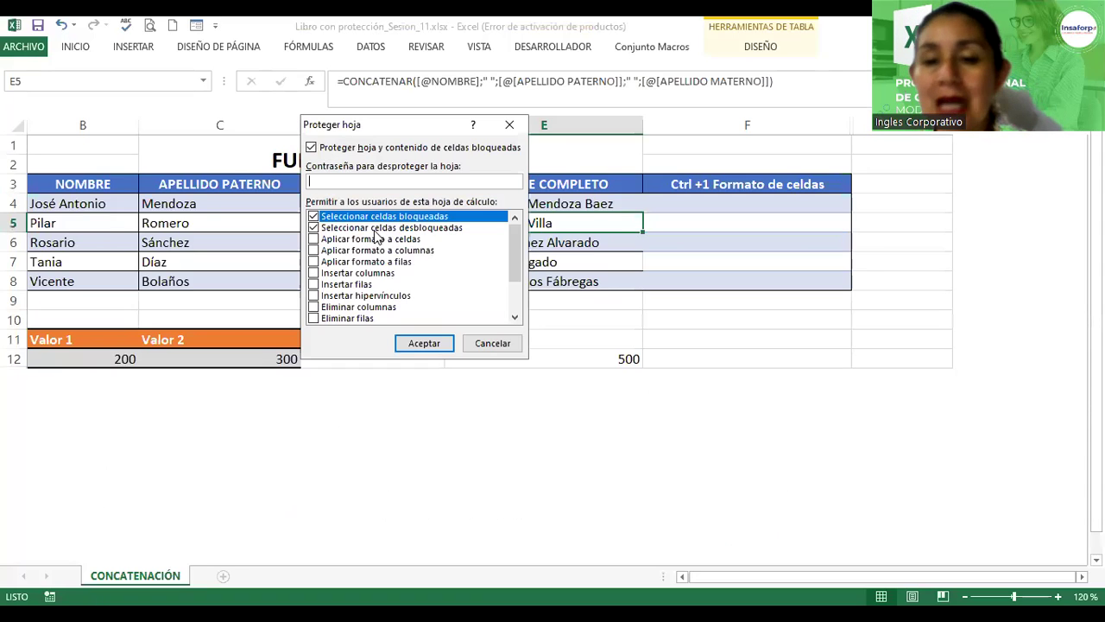
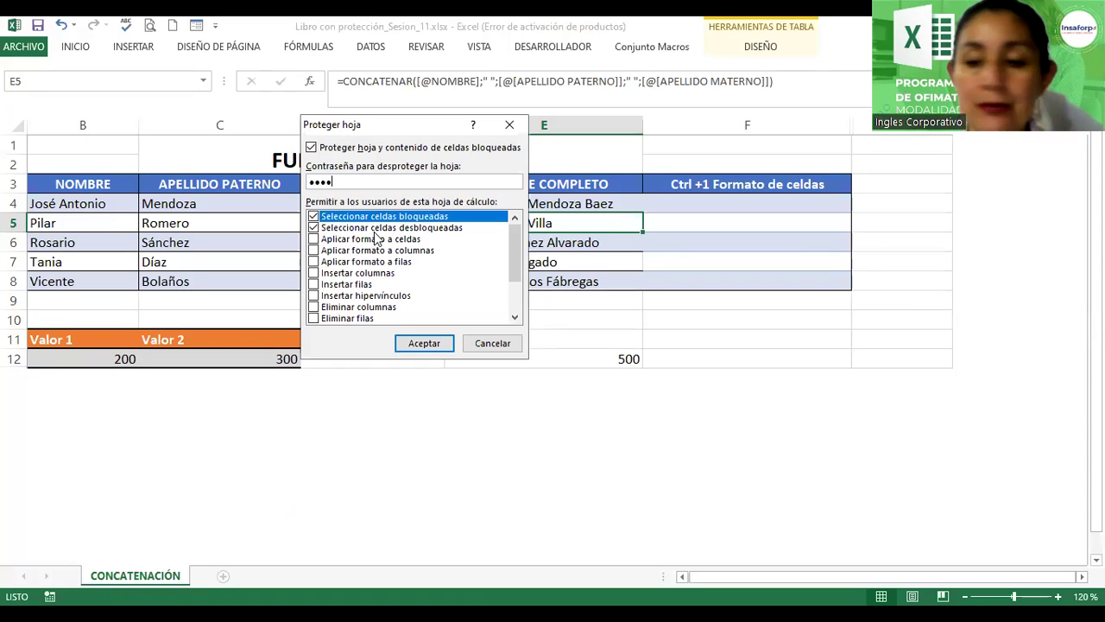
key("Return")
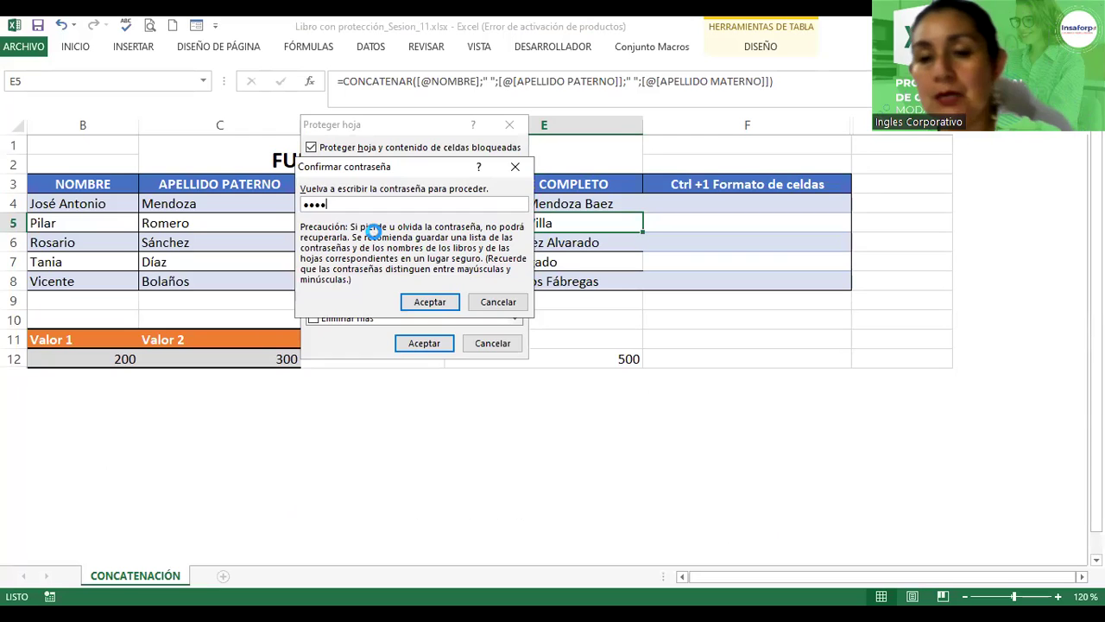
key("Return")
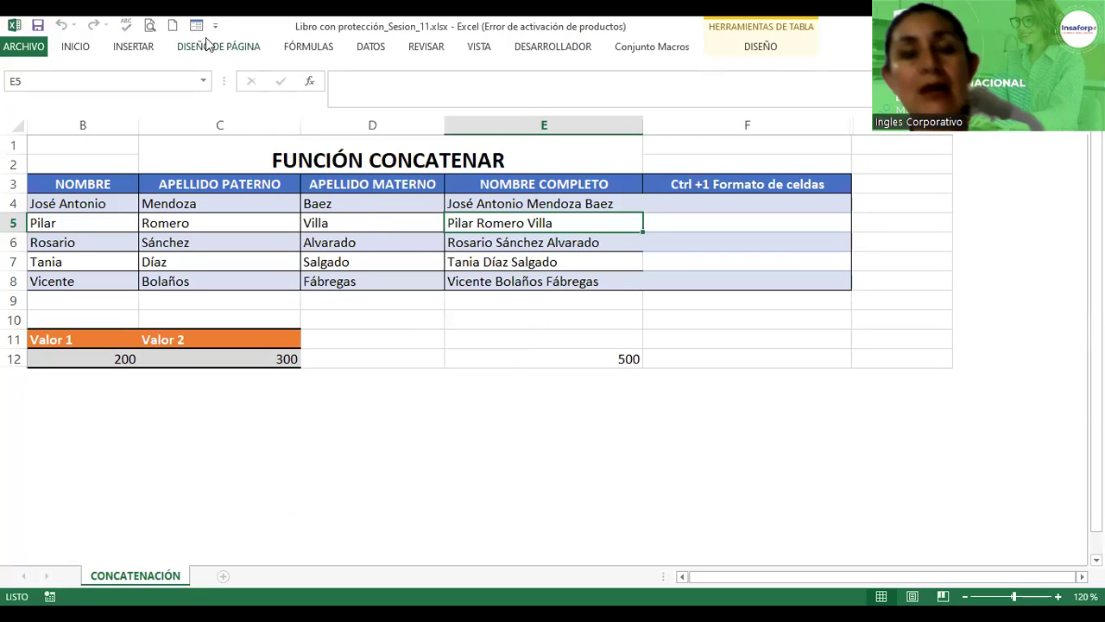
Apply the Ancho (wide) page margin preset to the sheet from Diseño de página.
left_click(207, 45)
left_click(73, 47)
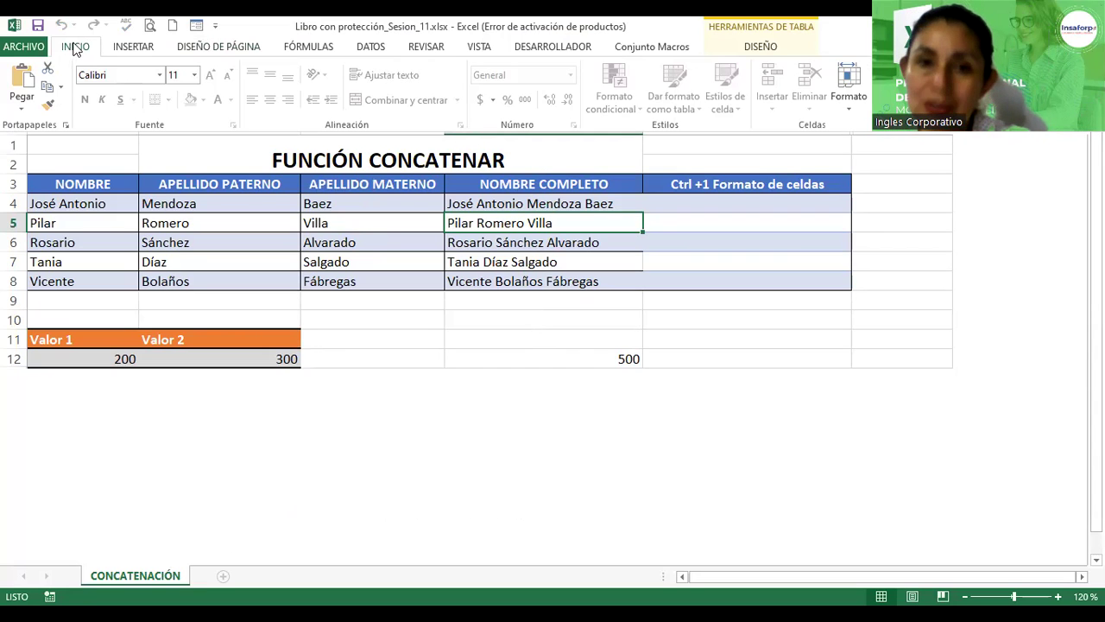
left_click(134, 50)
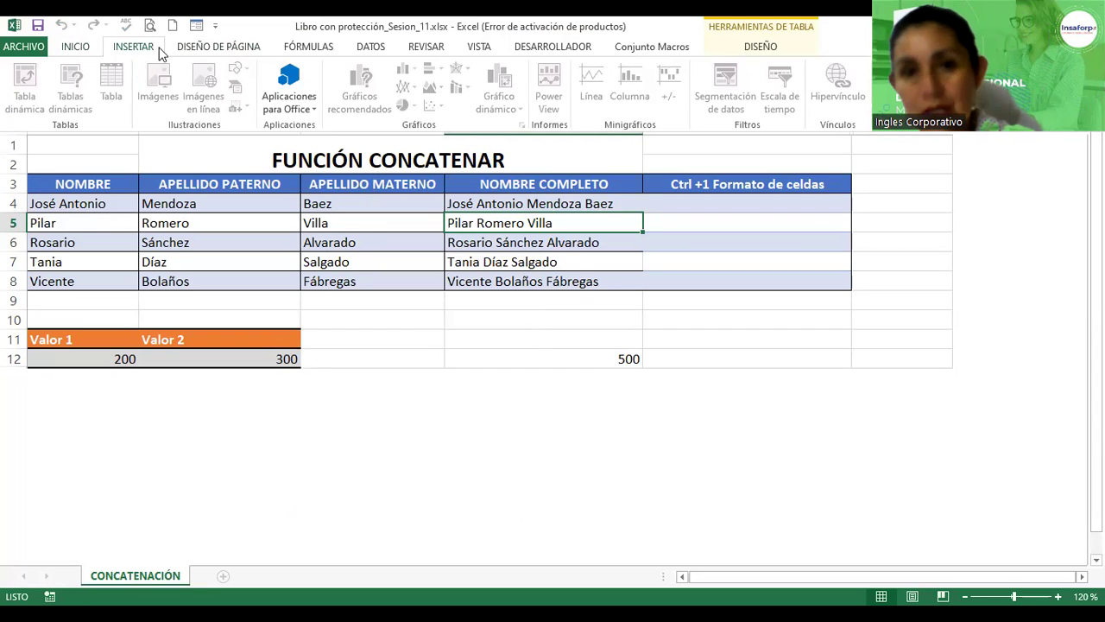
left_click(199, 50)
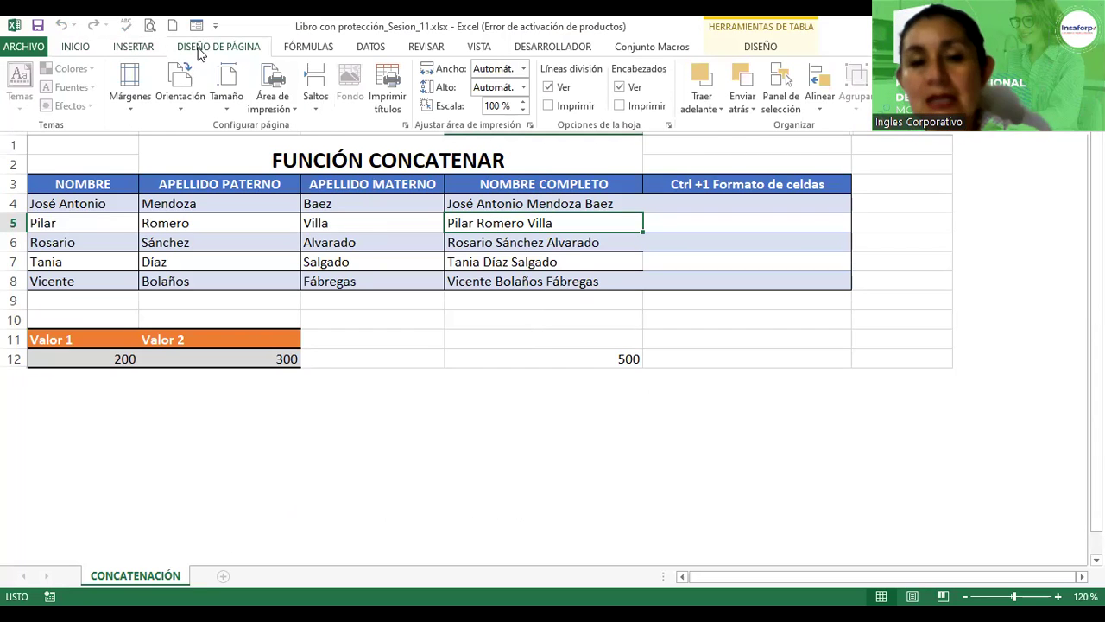
left_click(295, 107)
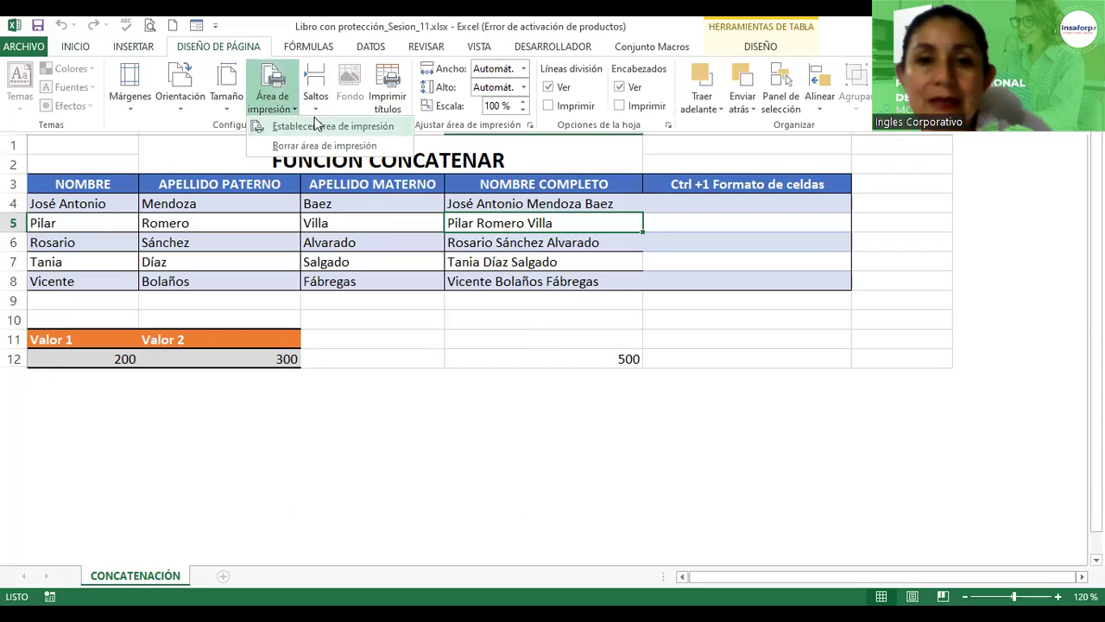
left_click(133, 113)
left_click(240, 272)
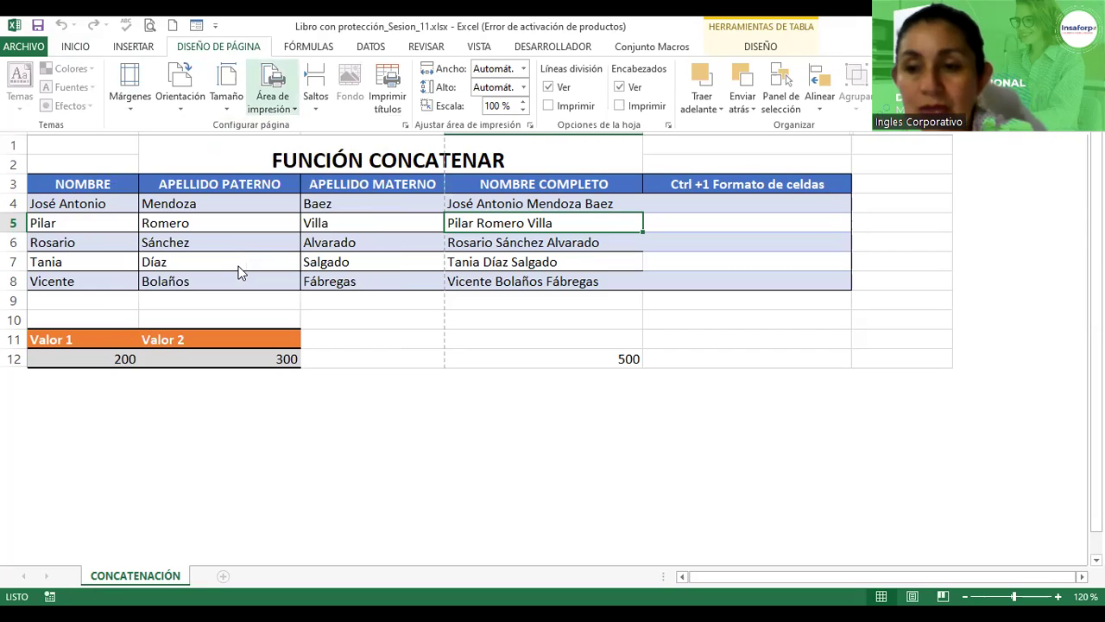
Look through the Orientación choices and the Fórmulas logical and Autosuma lists without changing anything.
left_click(192, 110)
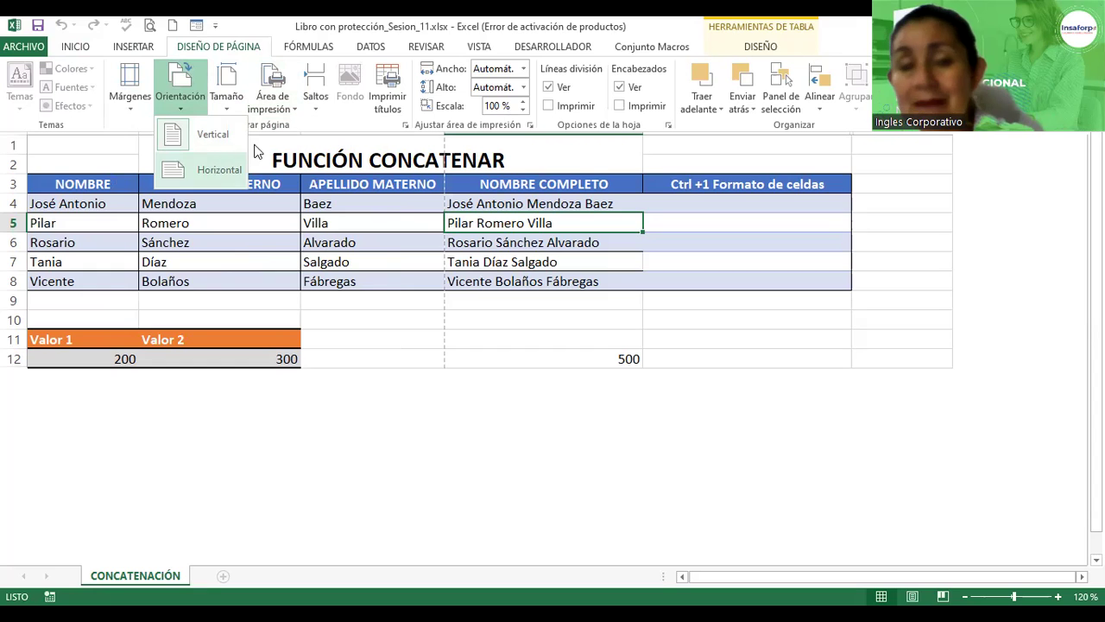
left_click(382, 245)
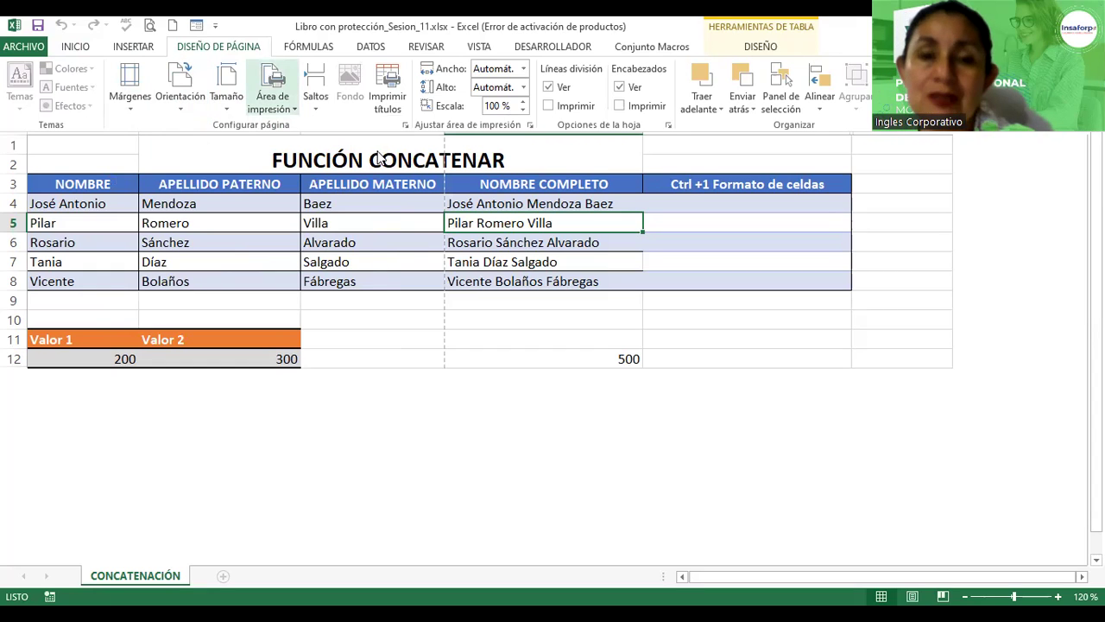
left_click(312, 48)
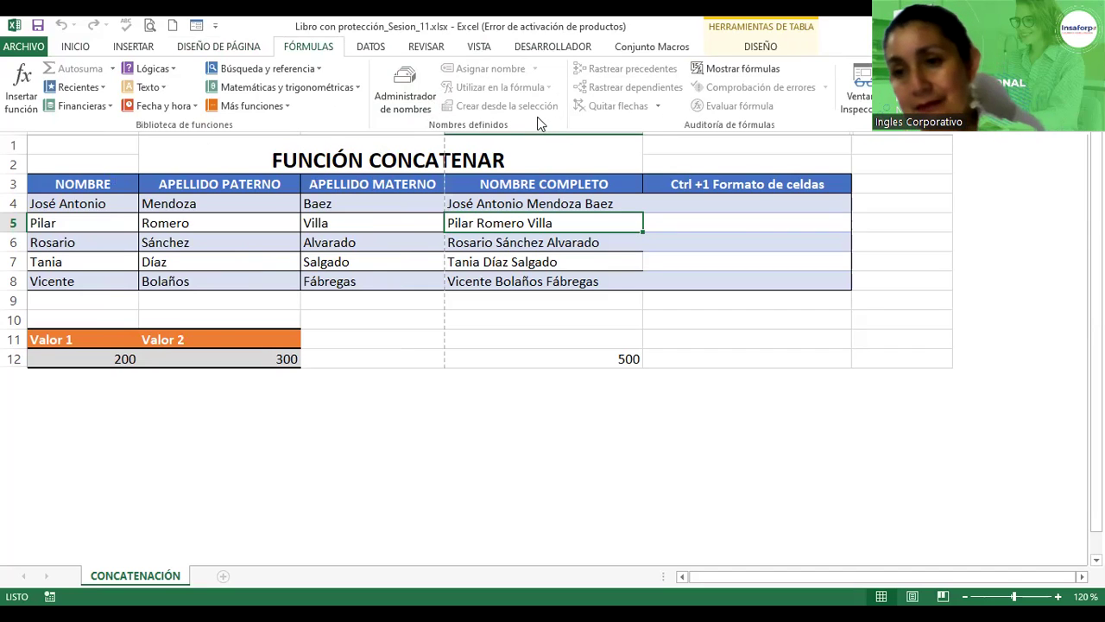
left_click(172, 67)
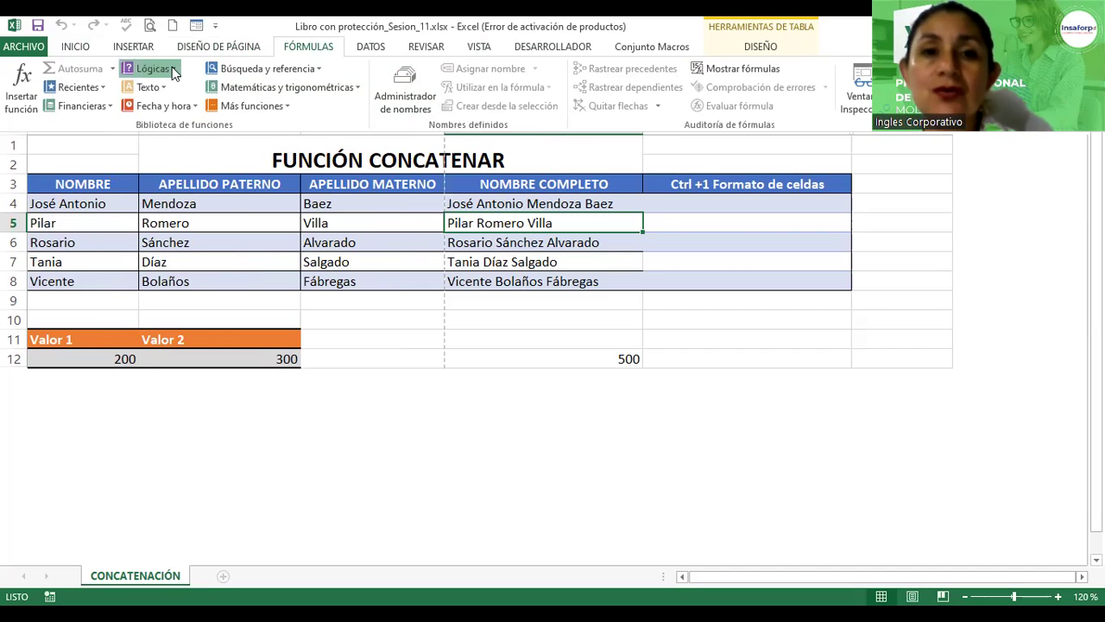
left_click(80, 67)
left_click(112, 69)
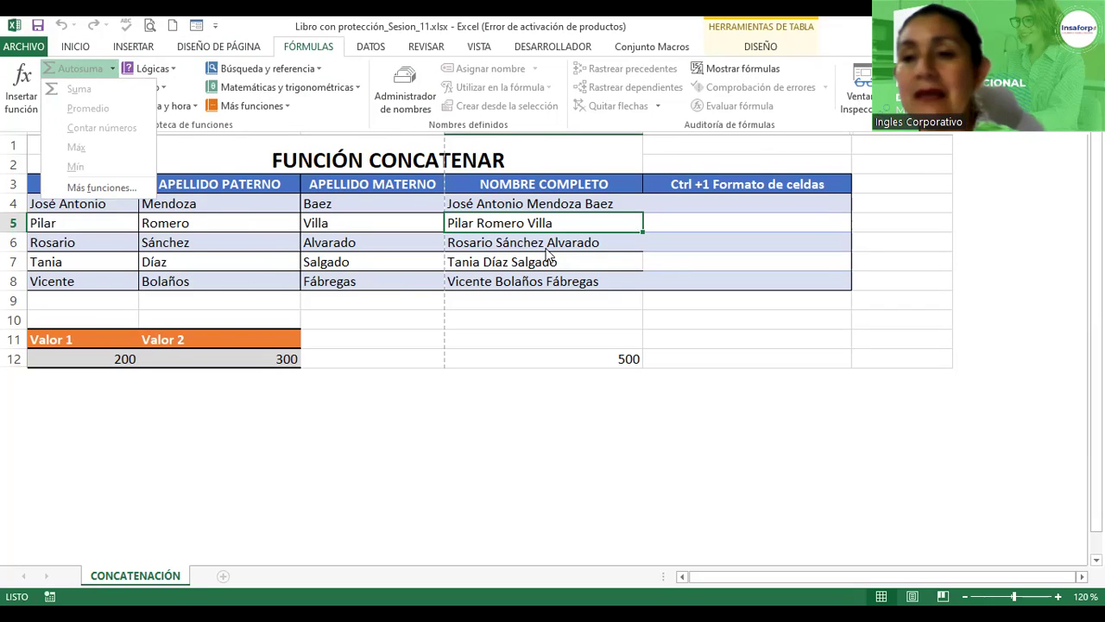
left_click(335, 234)
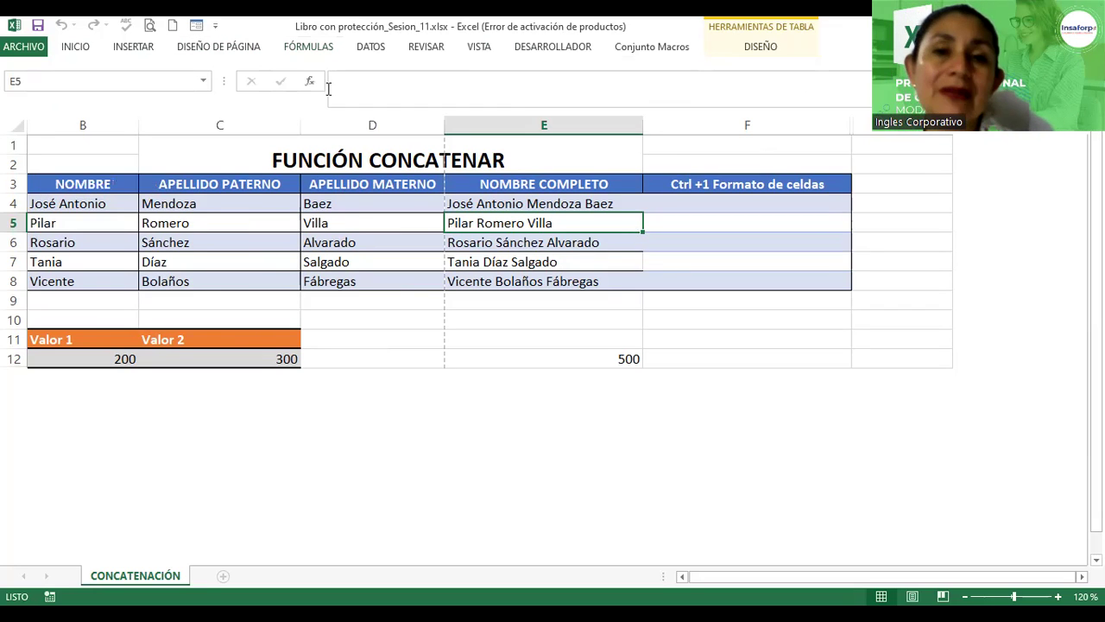
Glance at the Revisar and Vista commands, then select cell E12 holding 500.
left_click(432, 50)
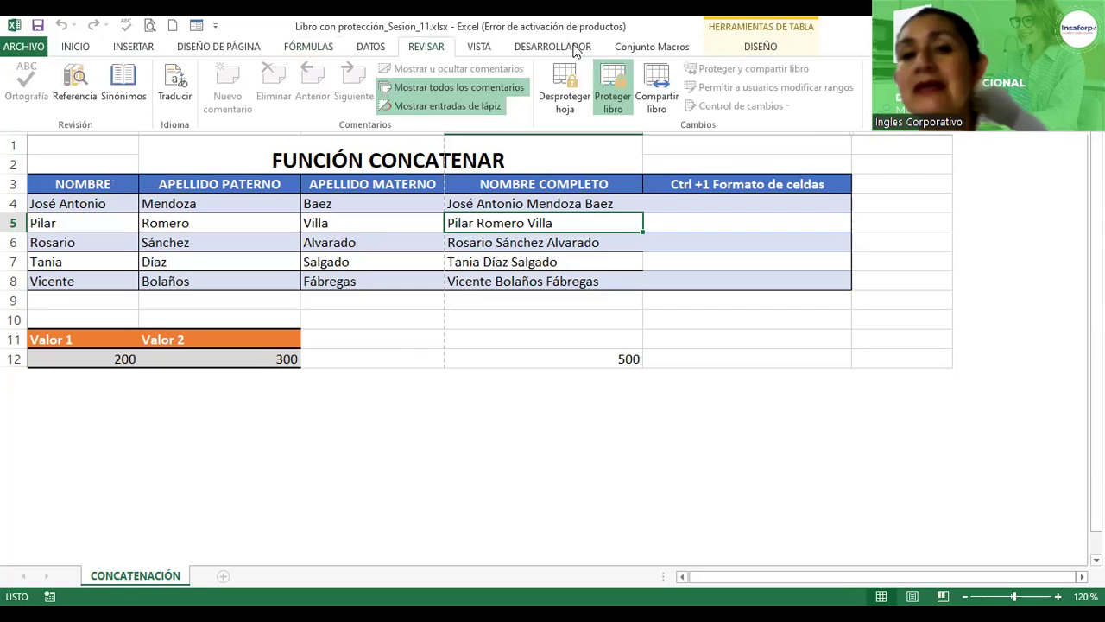
left_click(481, 51)
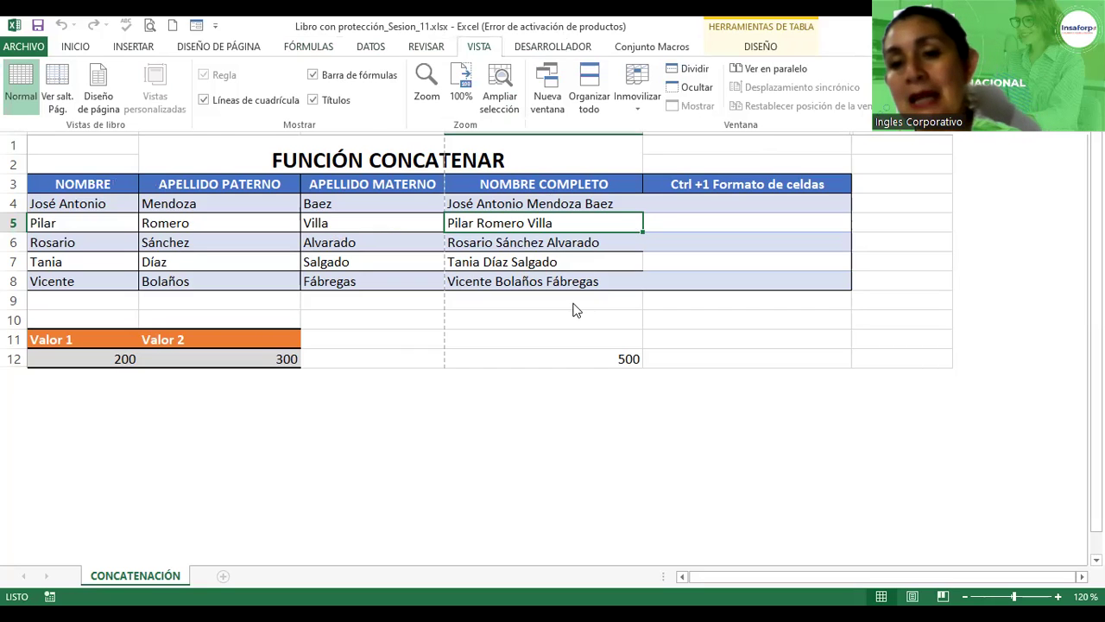
left_click(563, 353)
left_click(568, 356)
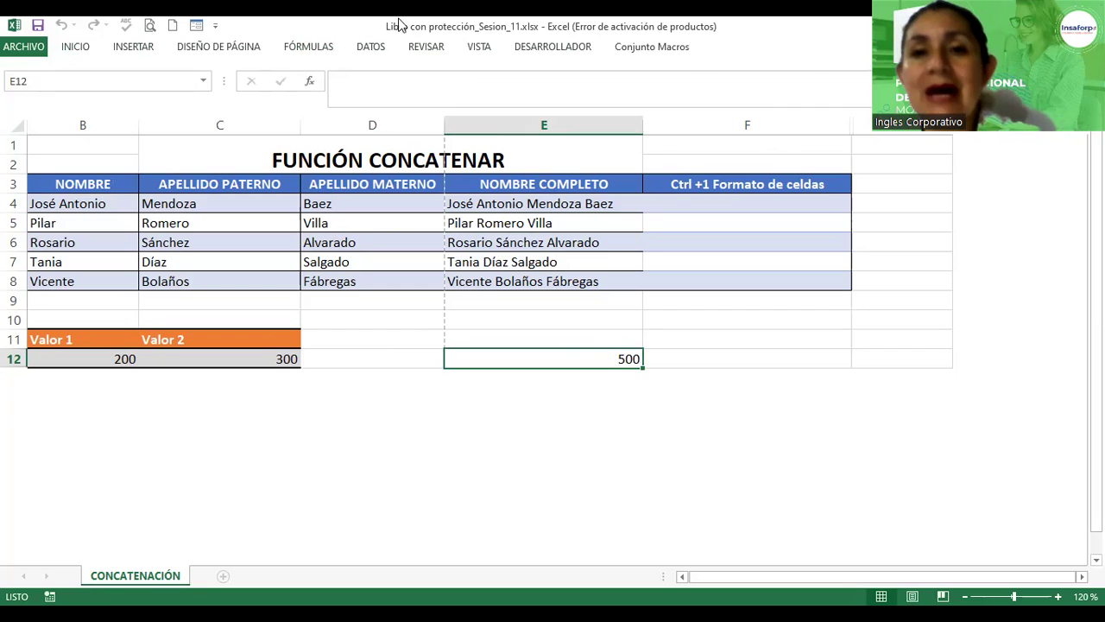
Unprotect the CONCATENACIÓN sheet with Desproteger hoja, entering the sheet password.
left_click(424, 49)
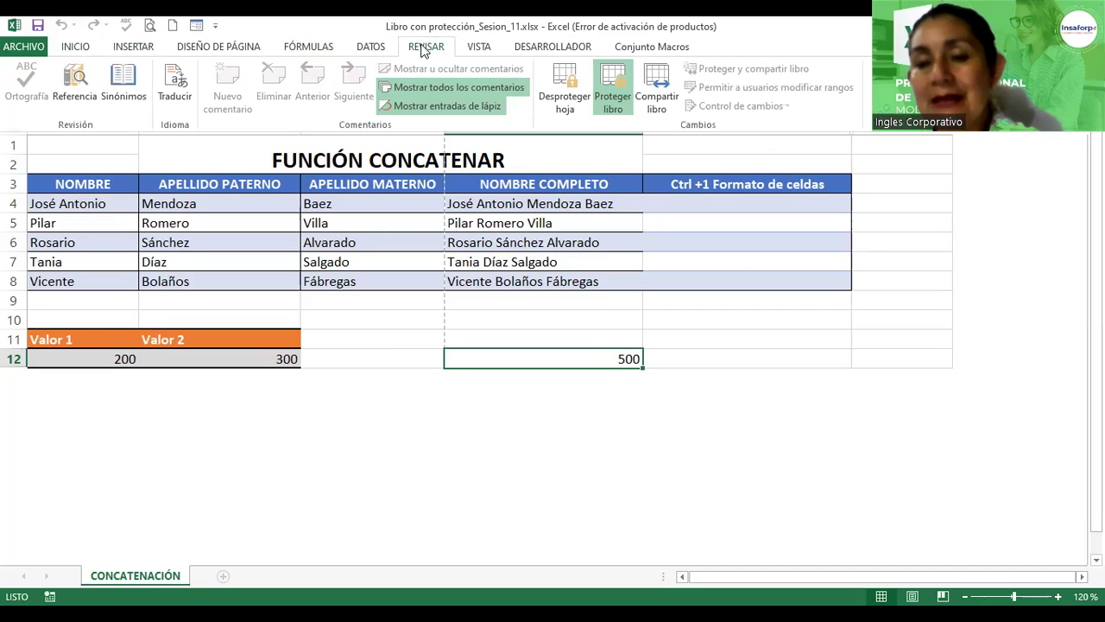
left_click(565, 78)
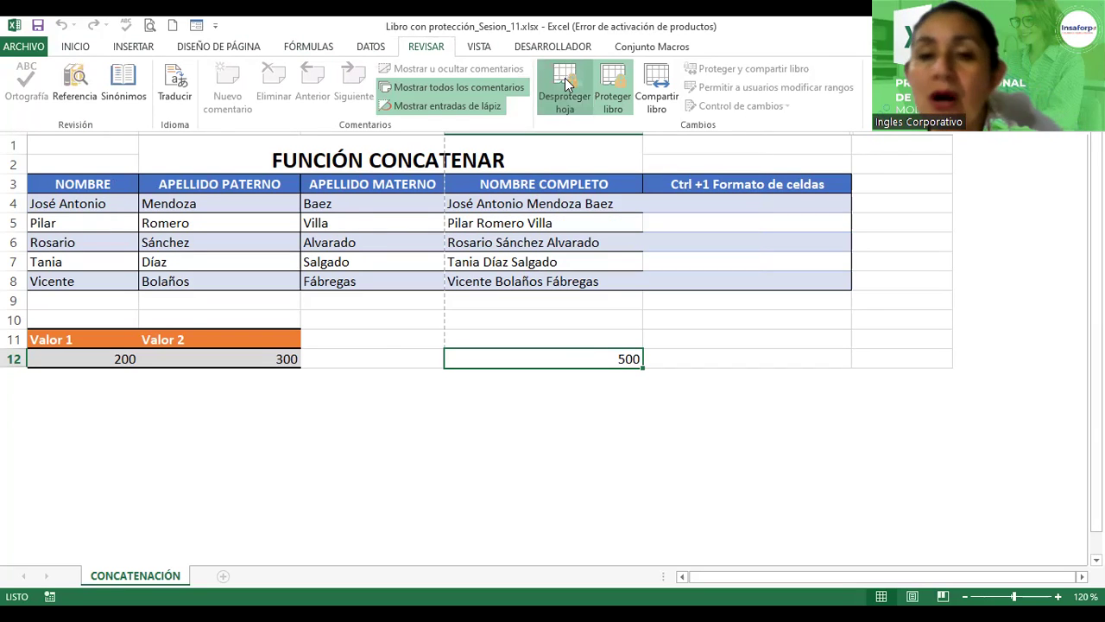
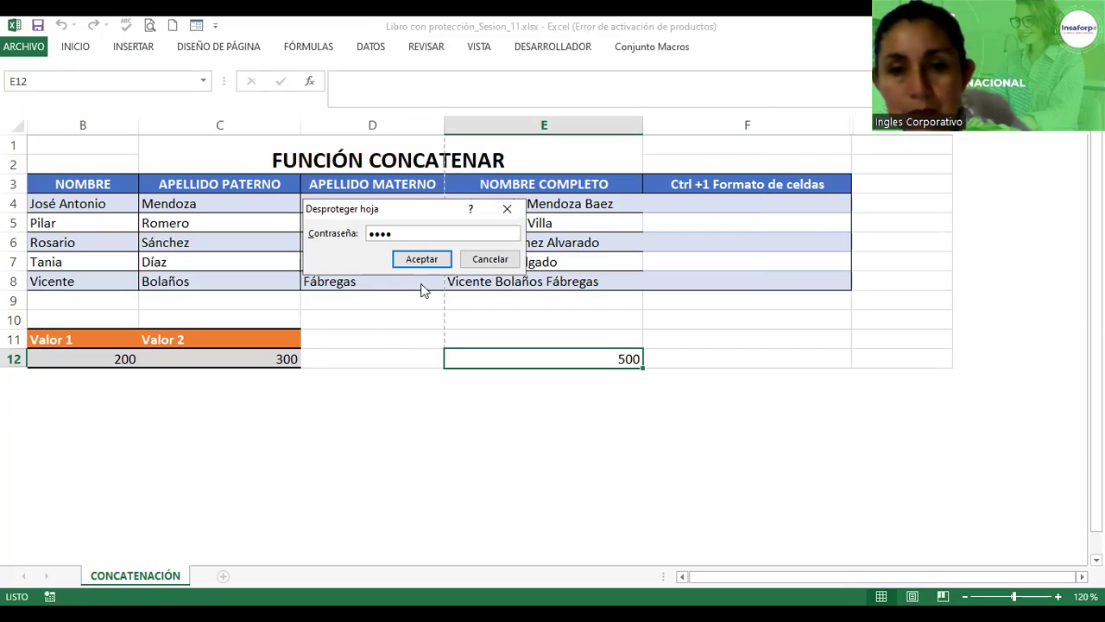
left_click(420, 259)
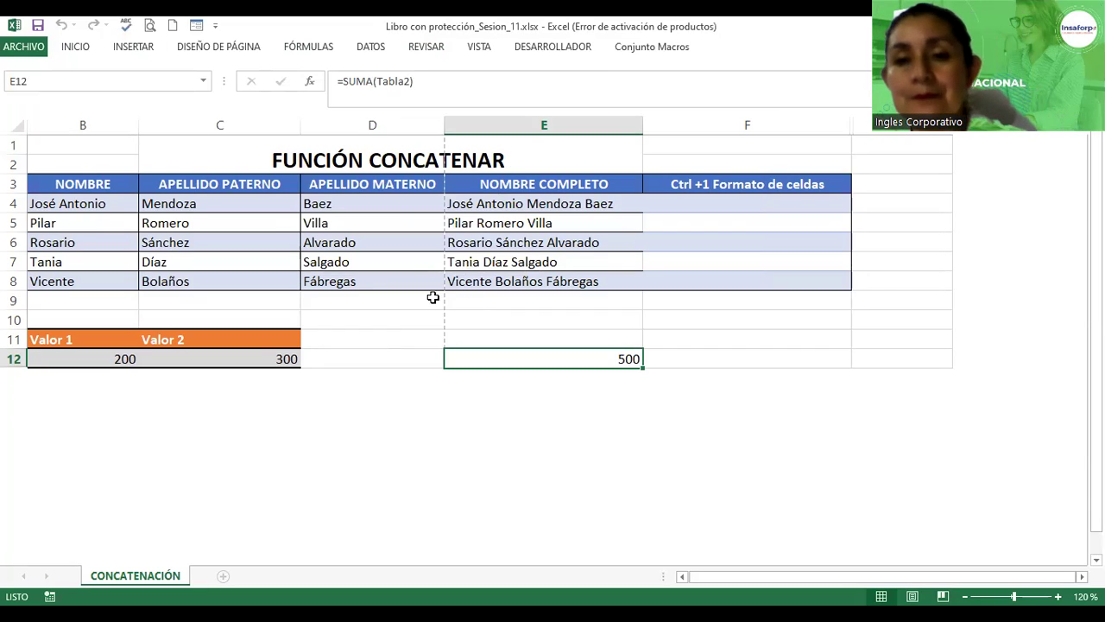
Inspect E9, the CONCATENAR formula in E6 and the SUMA formula in E12, then select column D.
left_click(472, 298)
left_click(529, 243)
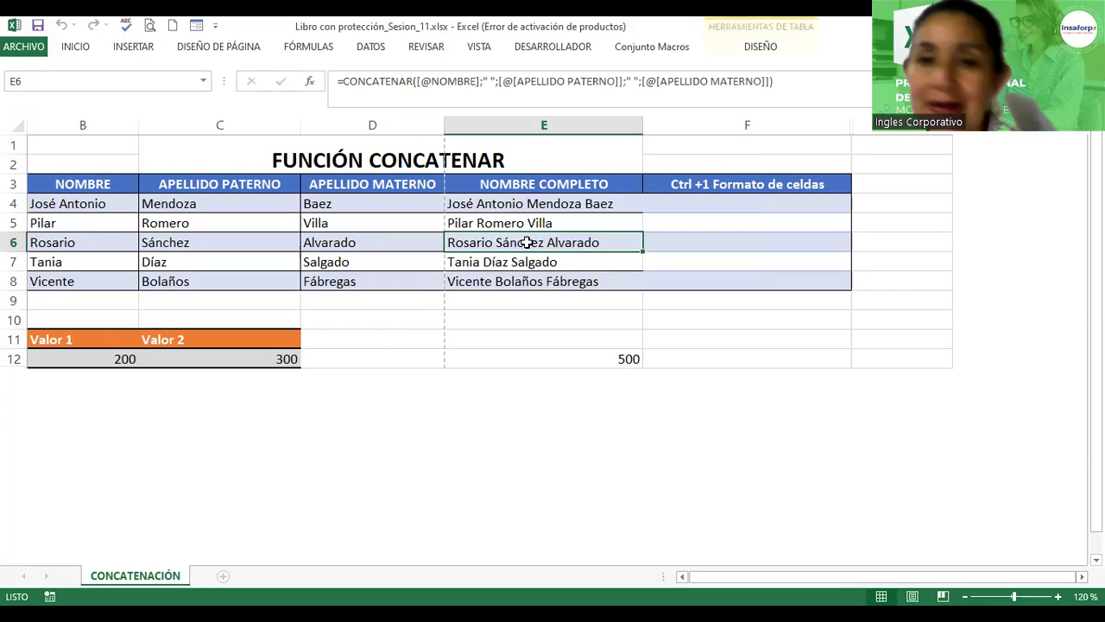
left_click(582, 350)
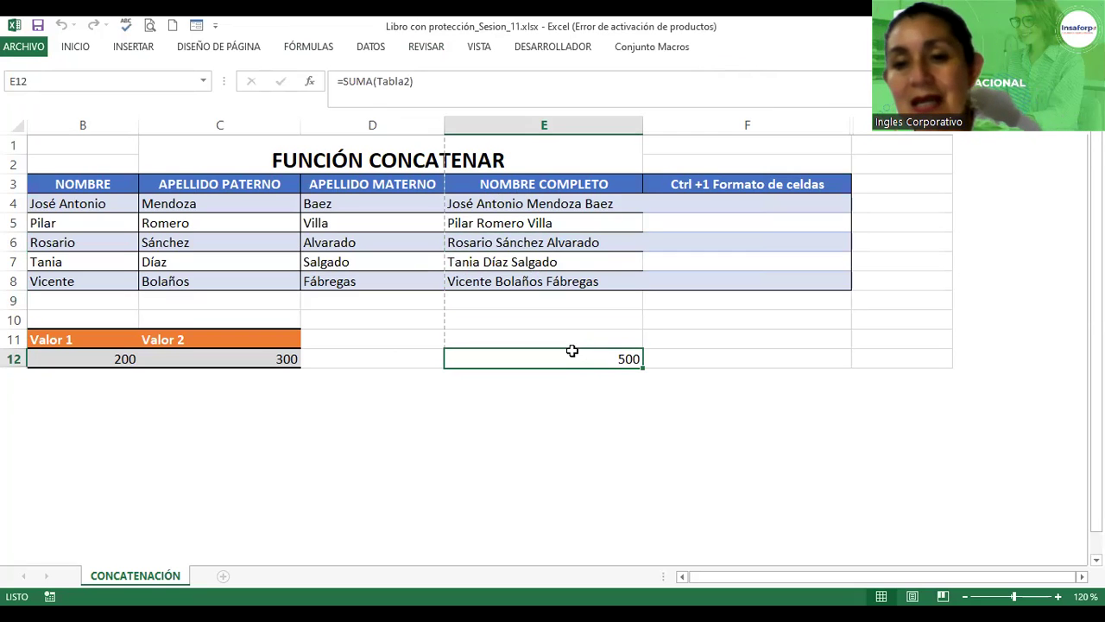
left_click(413, 122)
Insert an empty Columna1 column at D and delete the blank row 9.
right_click(412, 122)
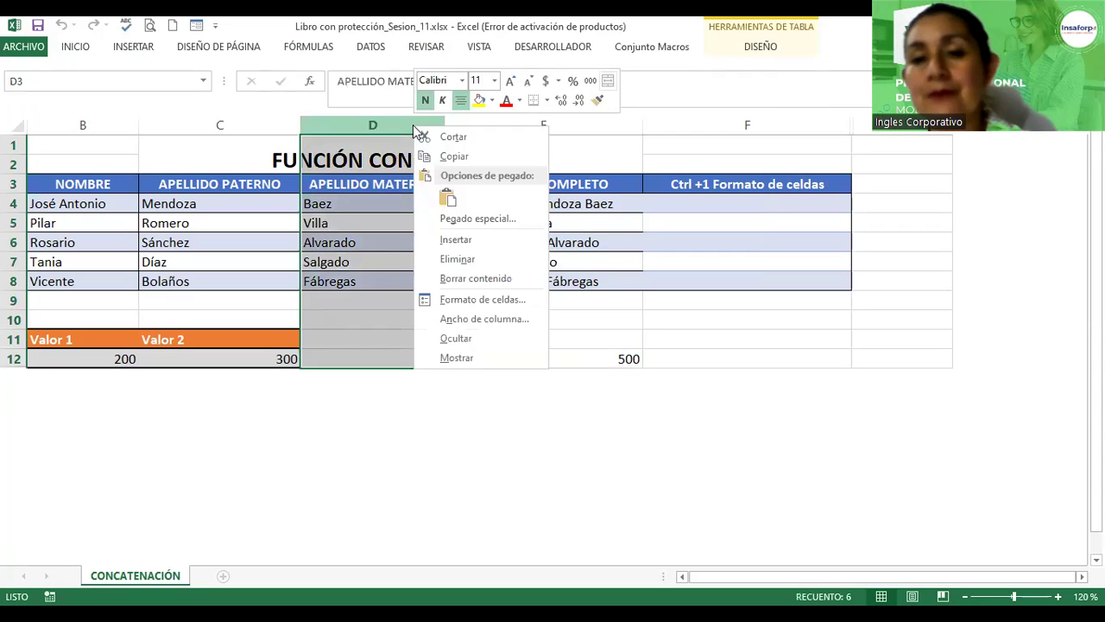
left_click(455, 240)
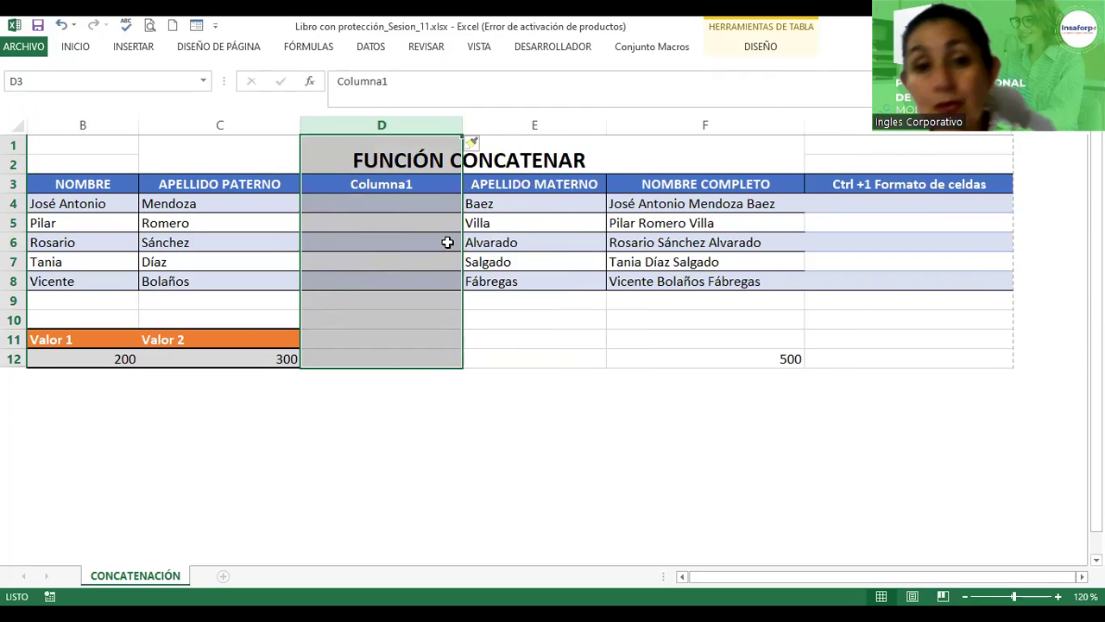
left_click(12, 299)
right_click(14, 307)
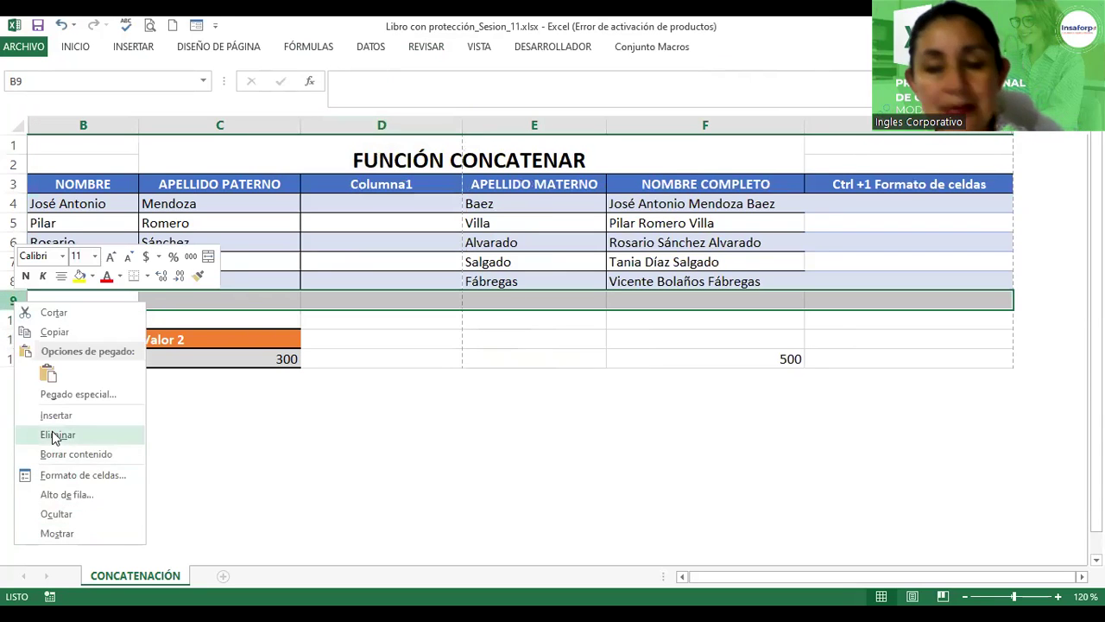
left_click(54, 436)
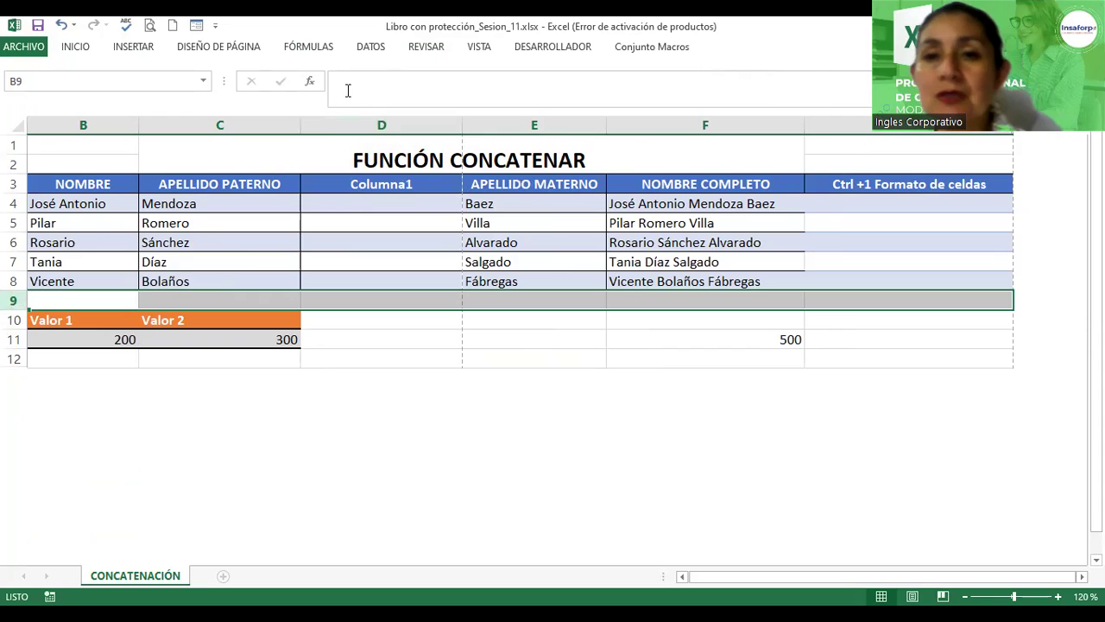
left_click(430, 47)
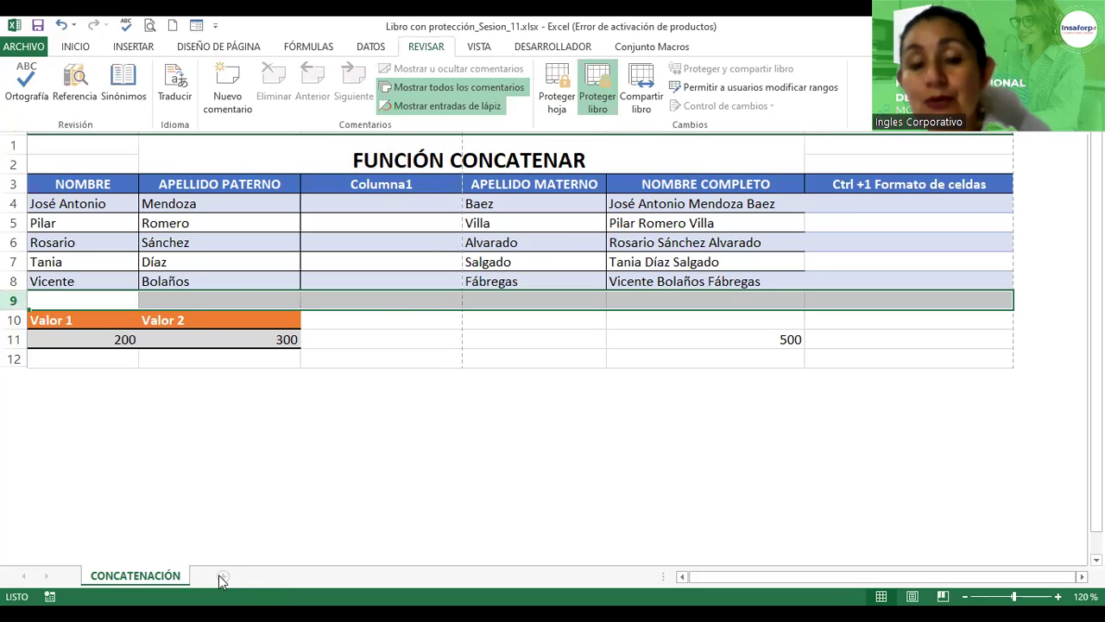
left_click(217, 579)
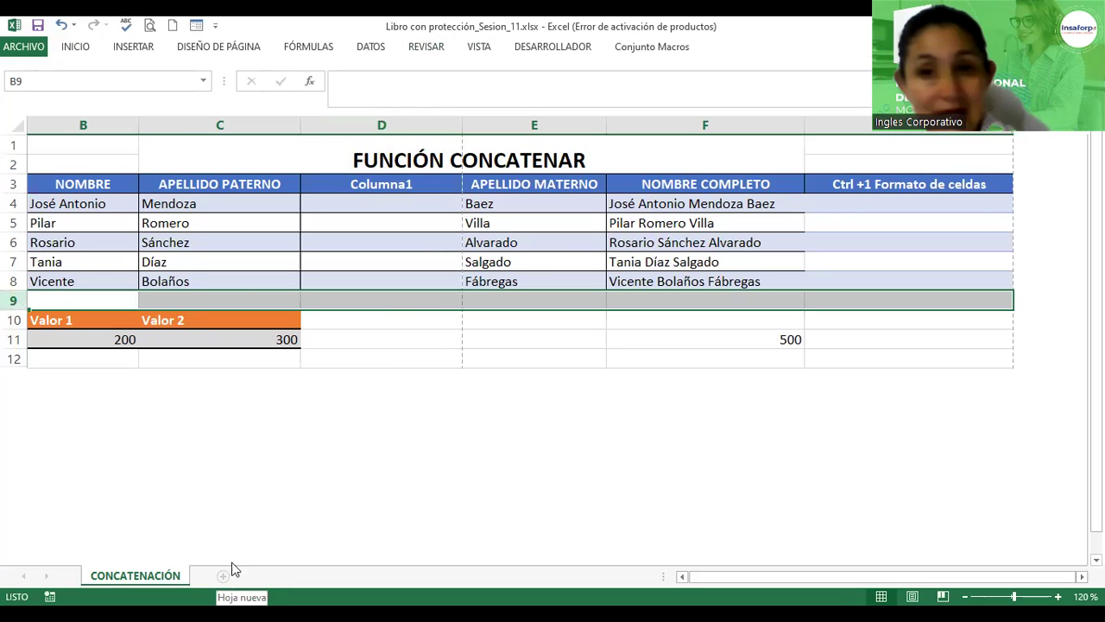
right_click(156, 581)
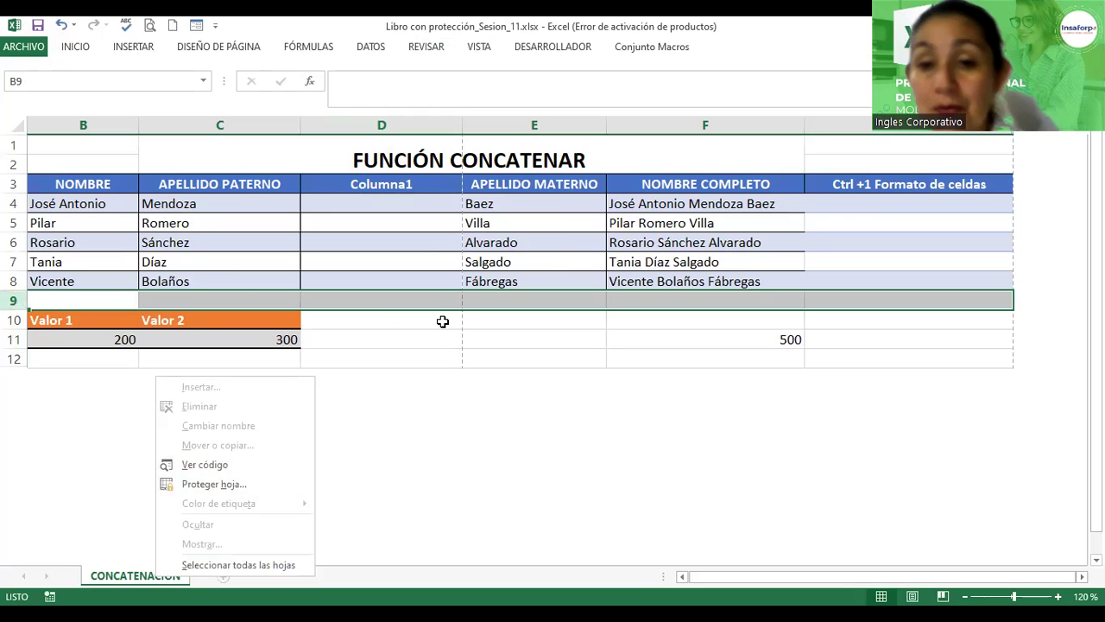
left_click(409, 337)
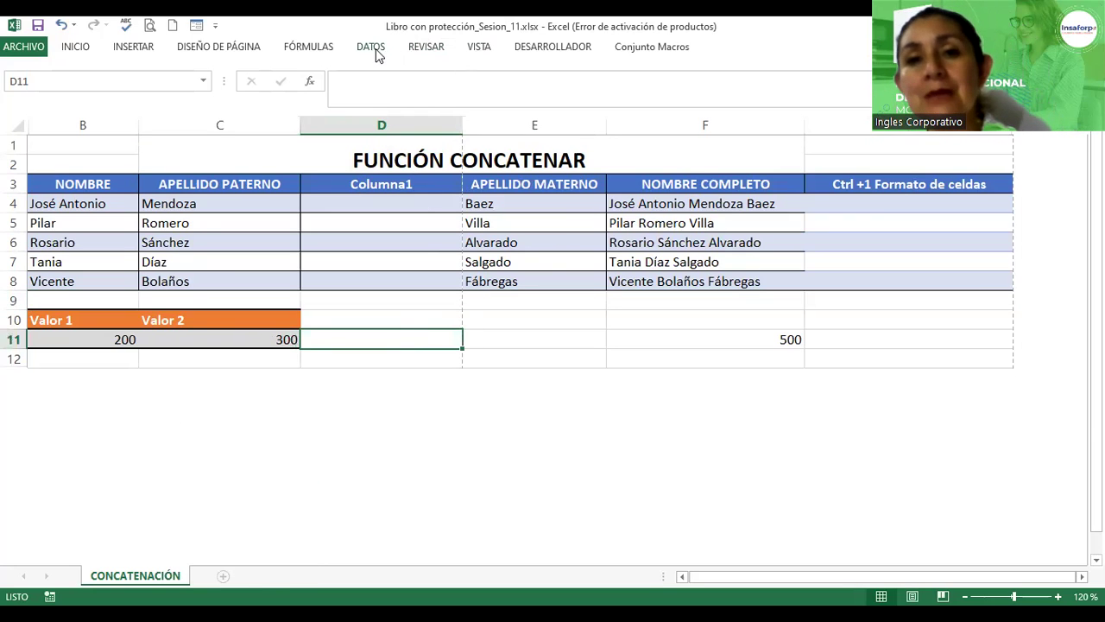
left_click(425, 49)
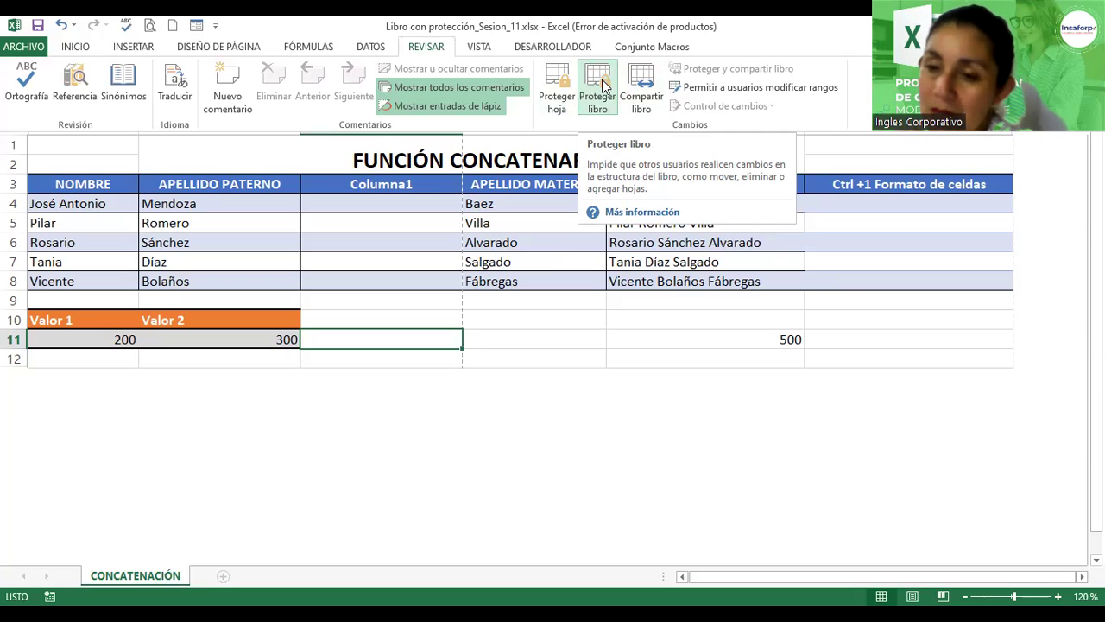
Try twice to unprotect the workbook structure, dismissing the incorrect password warnings.
left_click(602, 84)
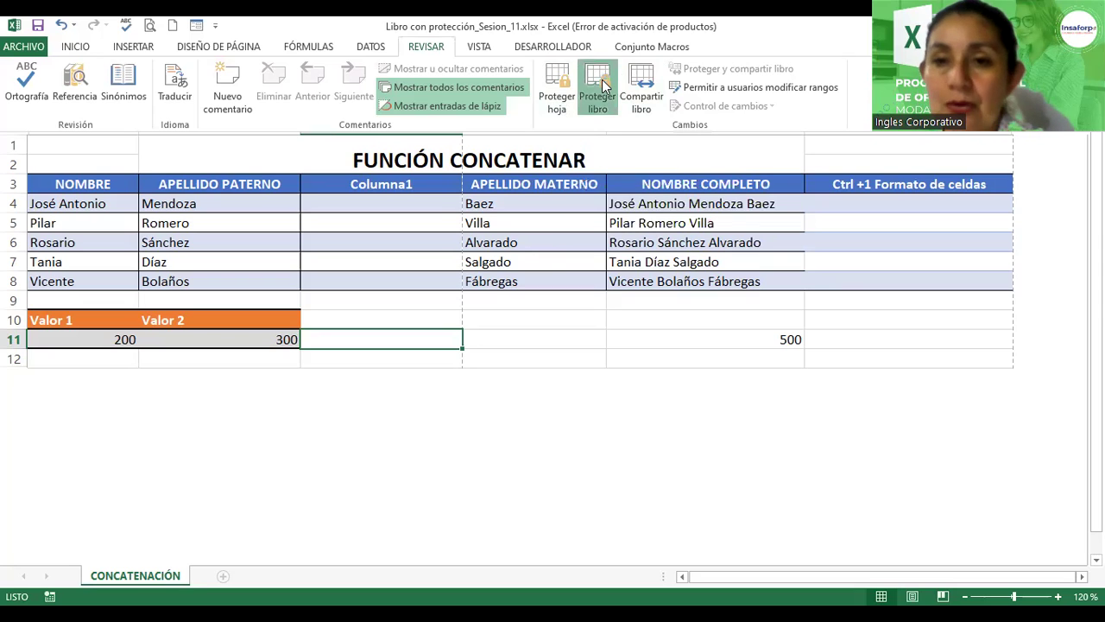
type("1")
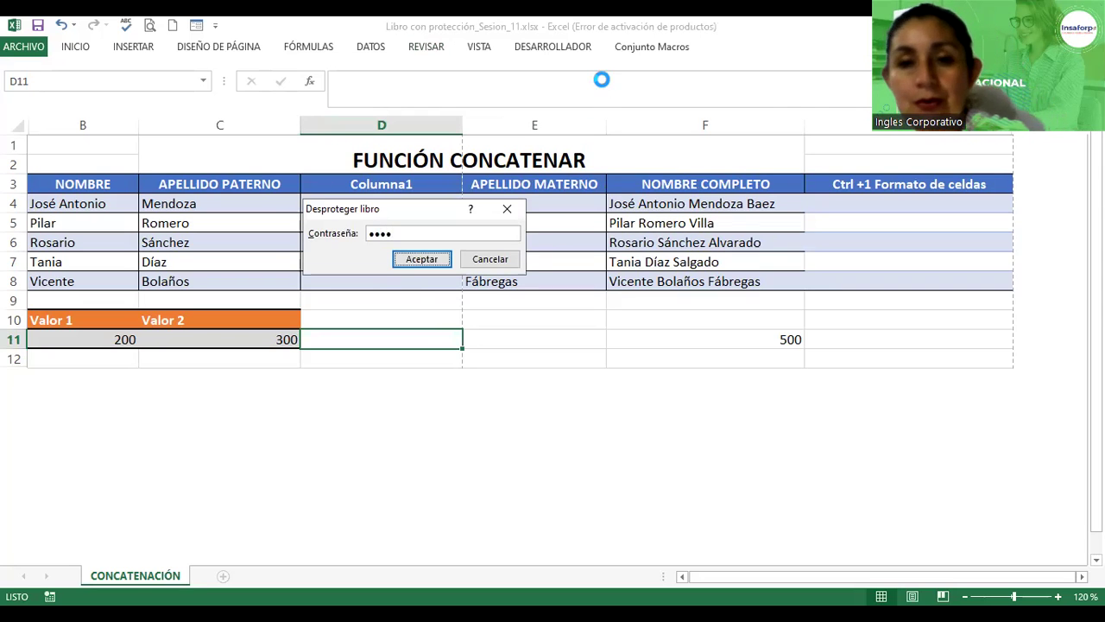
key("Return")
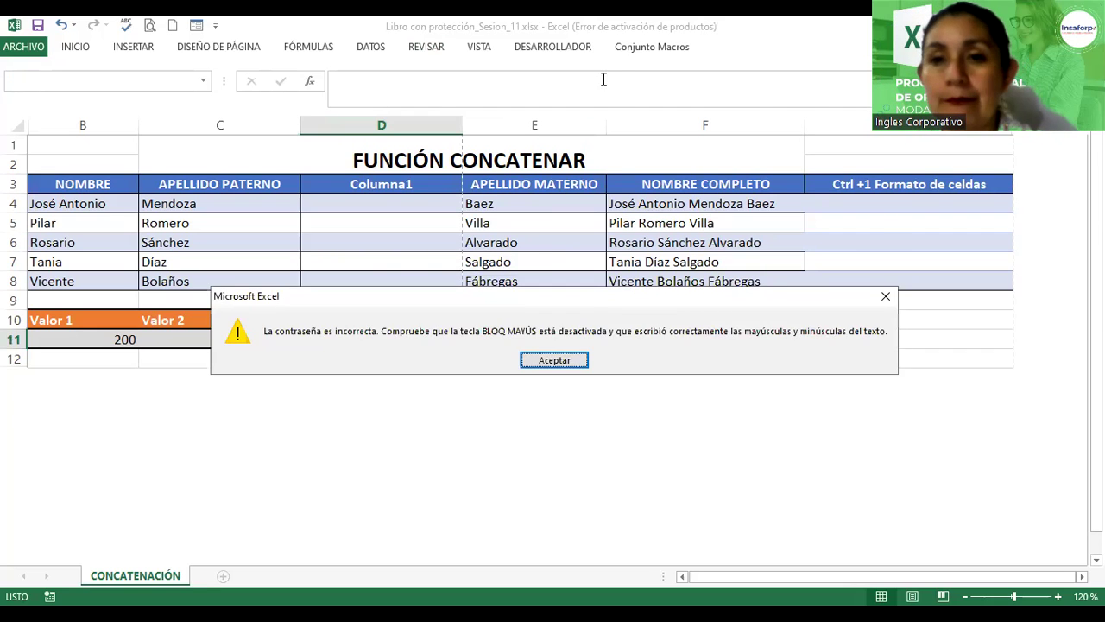
key("Return")
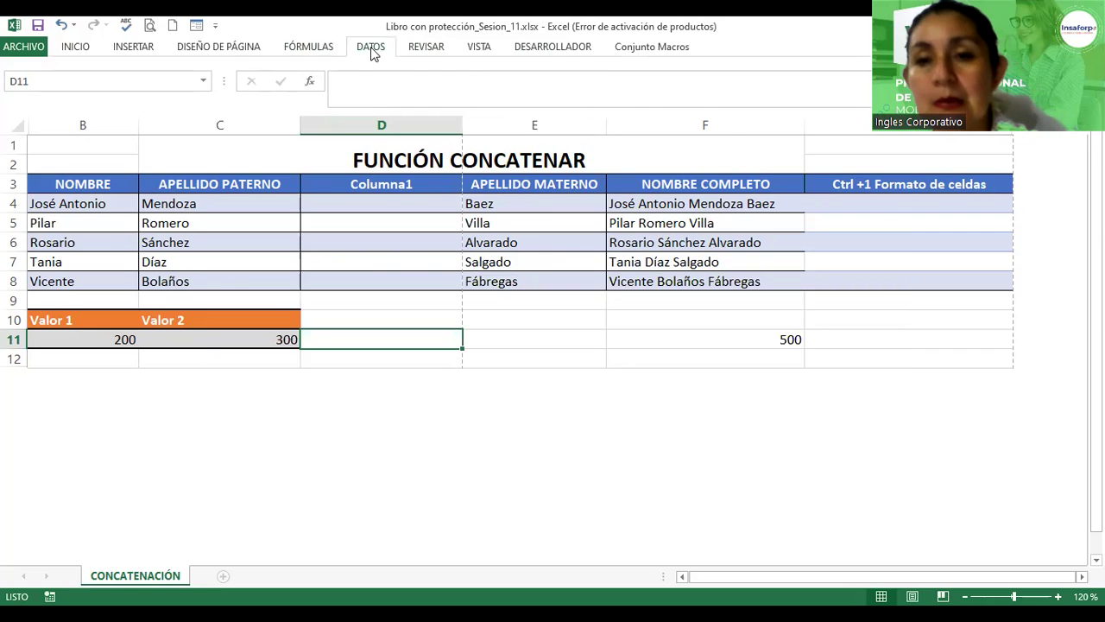
left_click(372, 47)
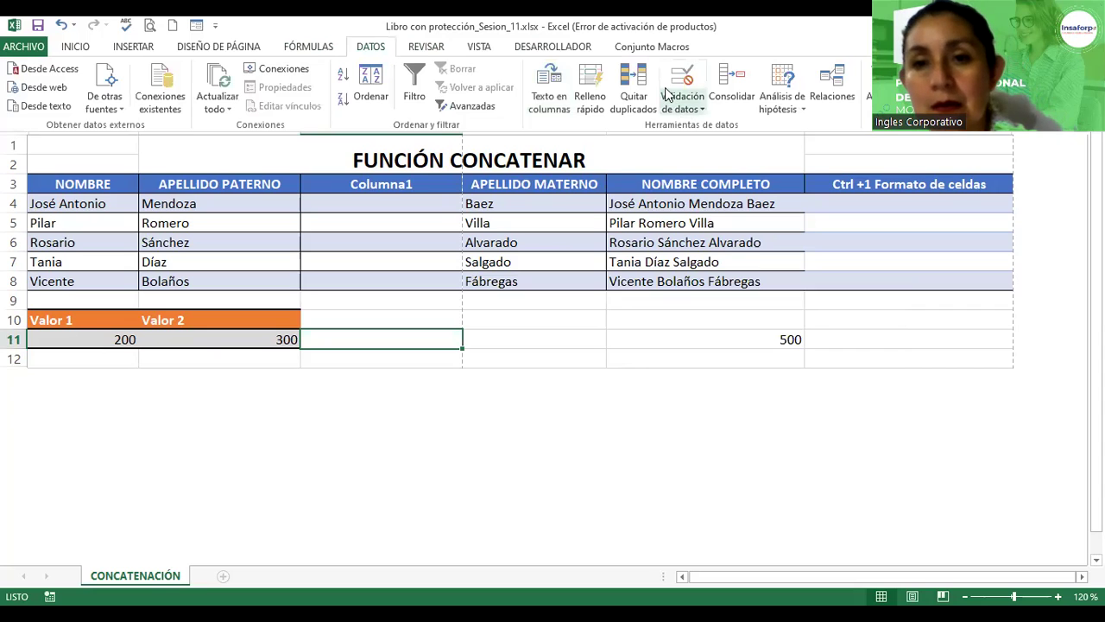
left_click(427, 47)
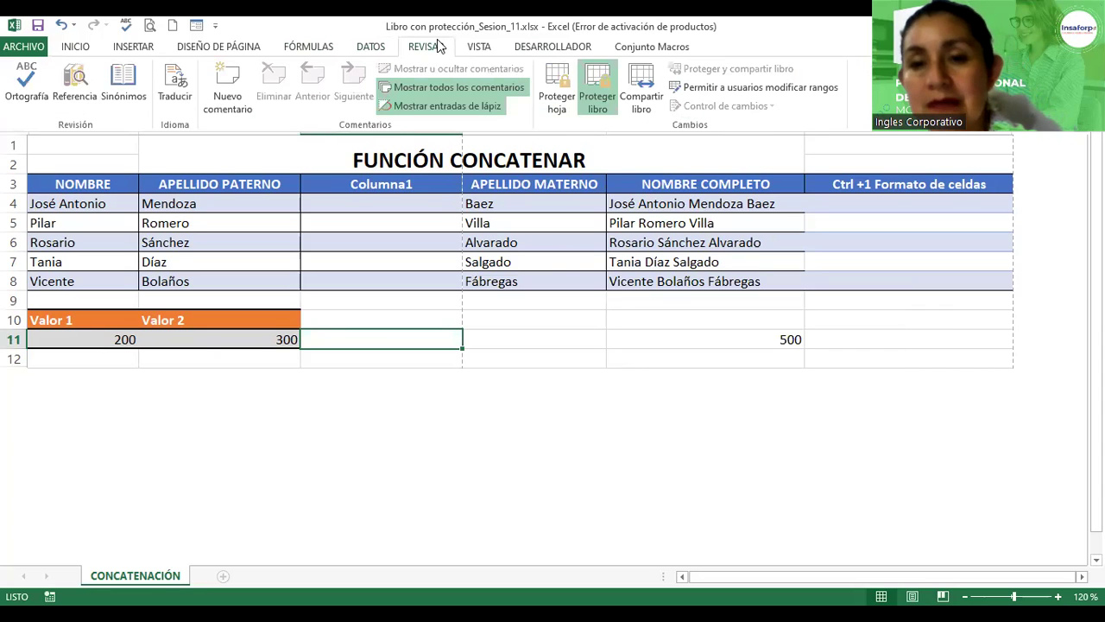
left_click(588, 99)
type("1")
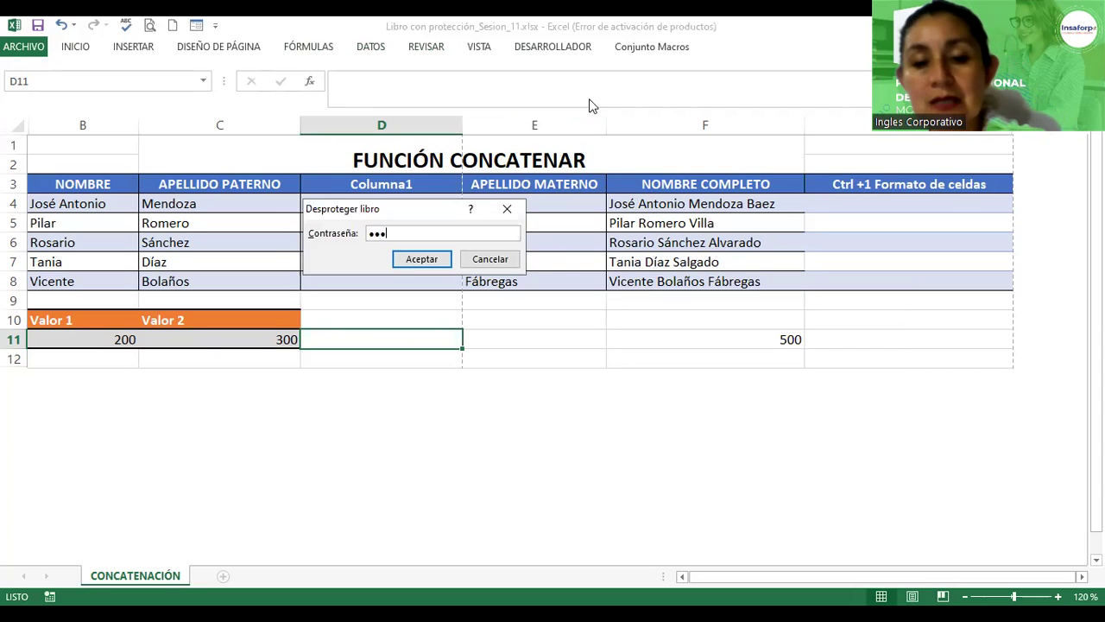
key("Tab")
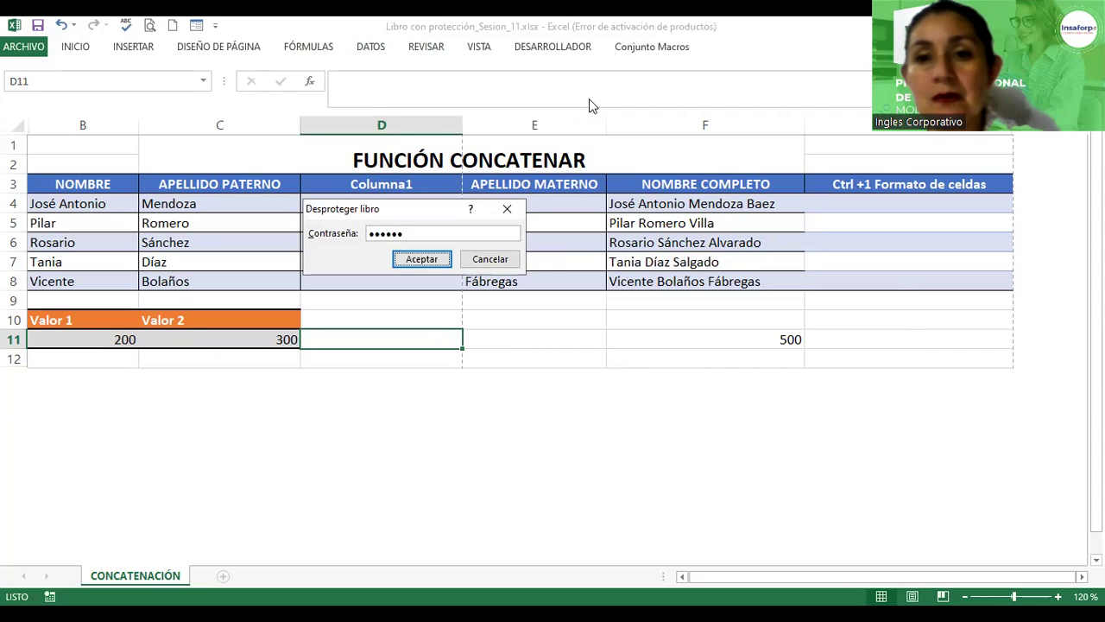
key("Return")
key("Return")
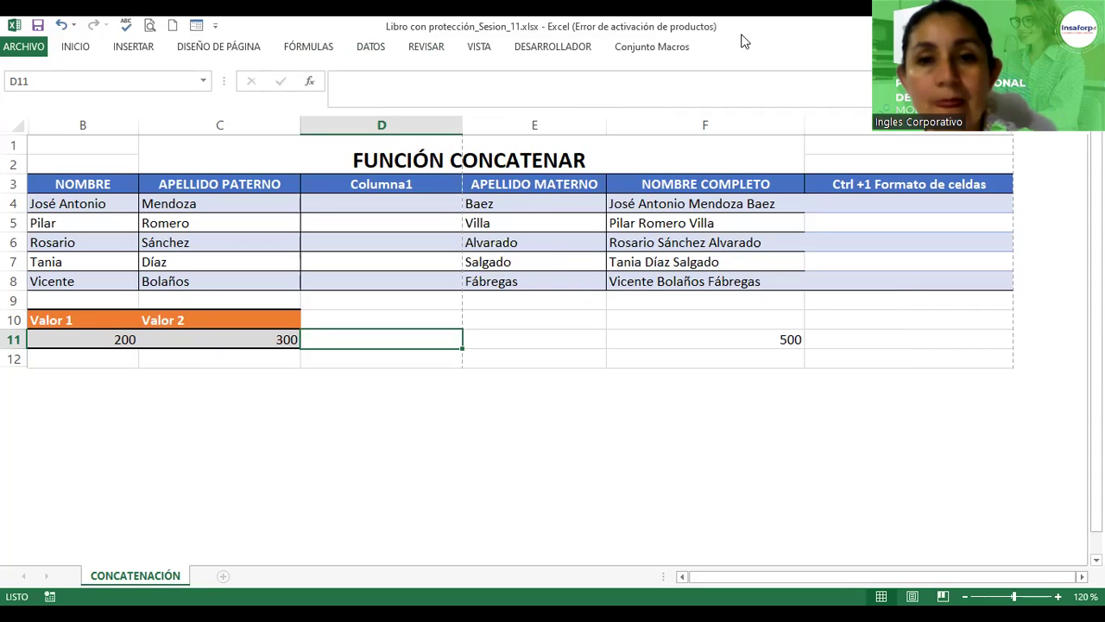
Make a third failed unprotect attempt, dismiss the warning, and select cell E11.
left_click(370, 47)
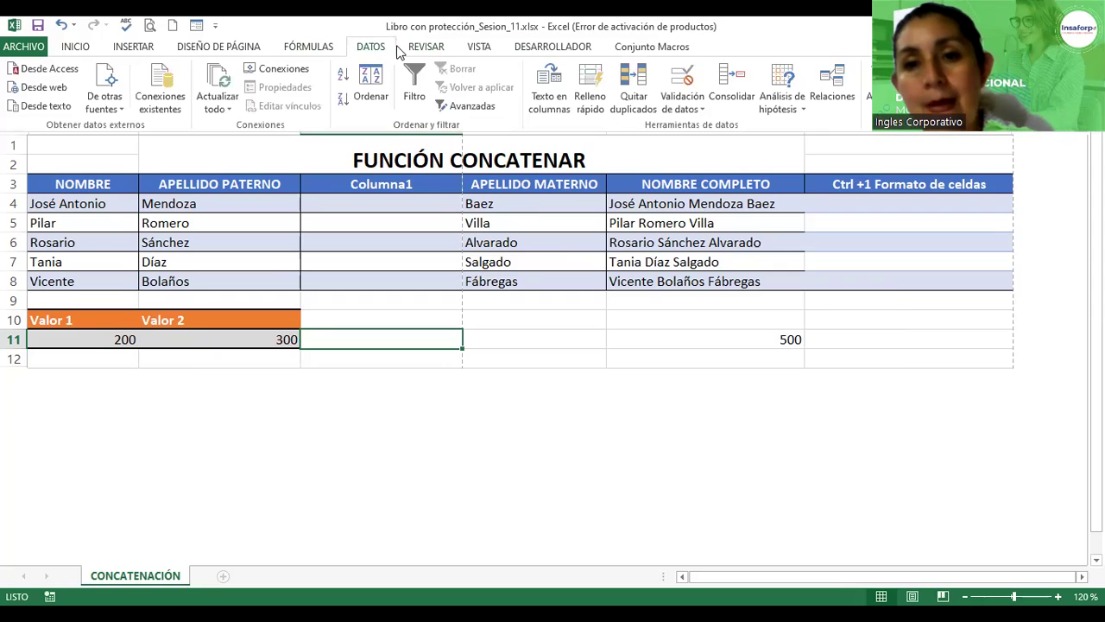
left_click(427, 48)
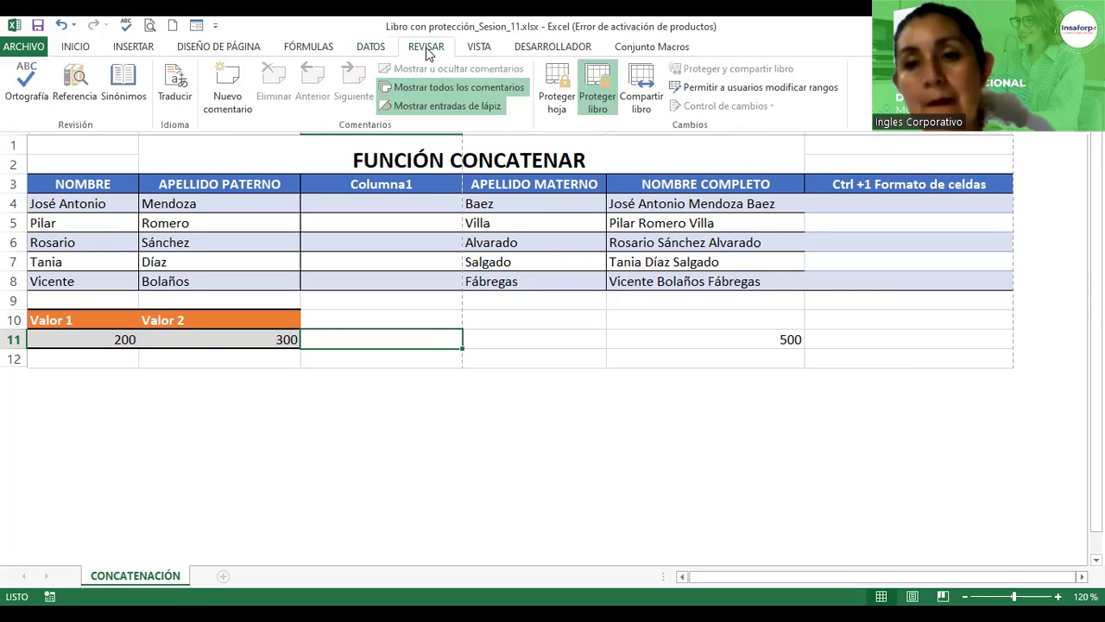
left_click(605, 76)
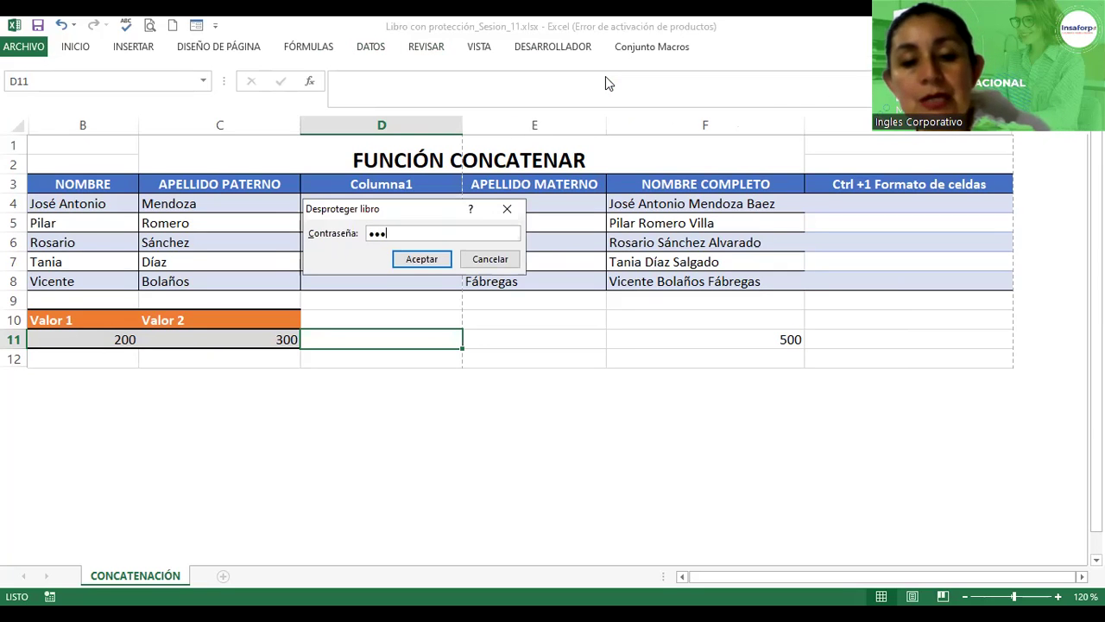
key("Return")
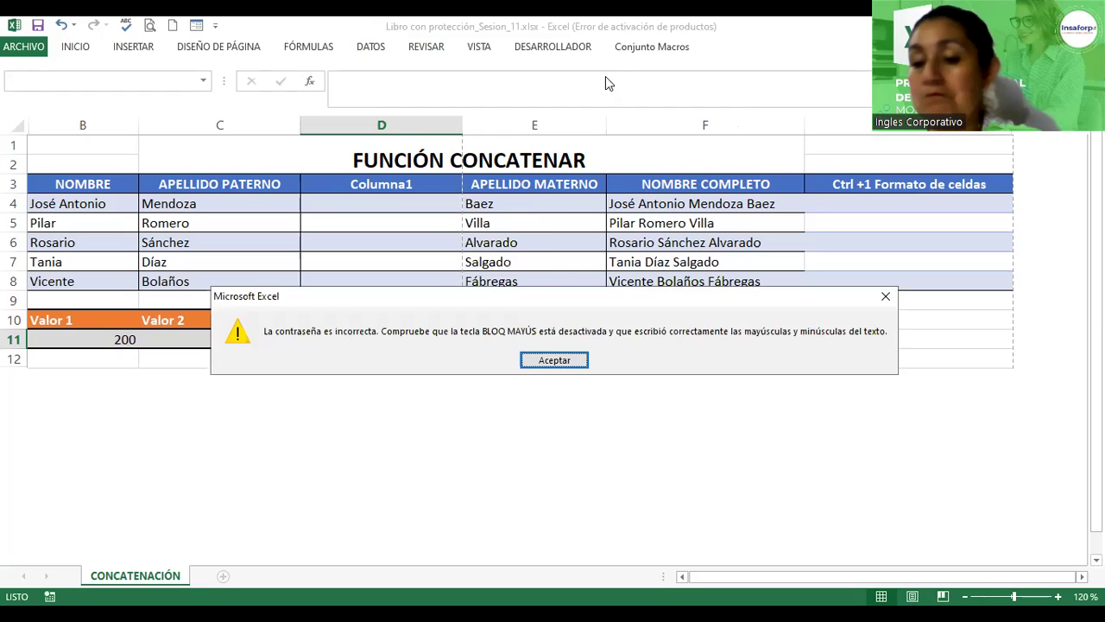
key("Return")
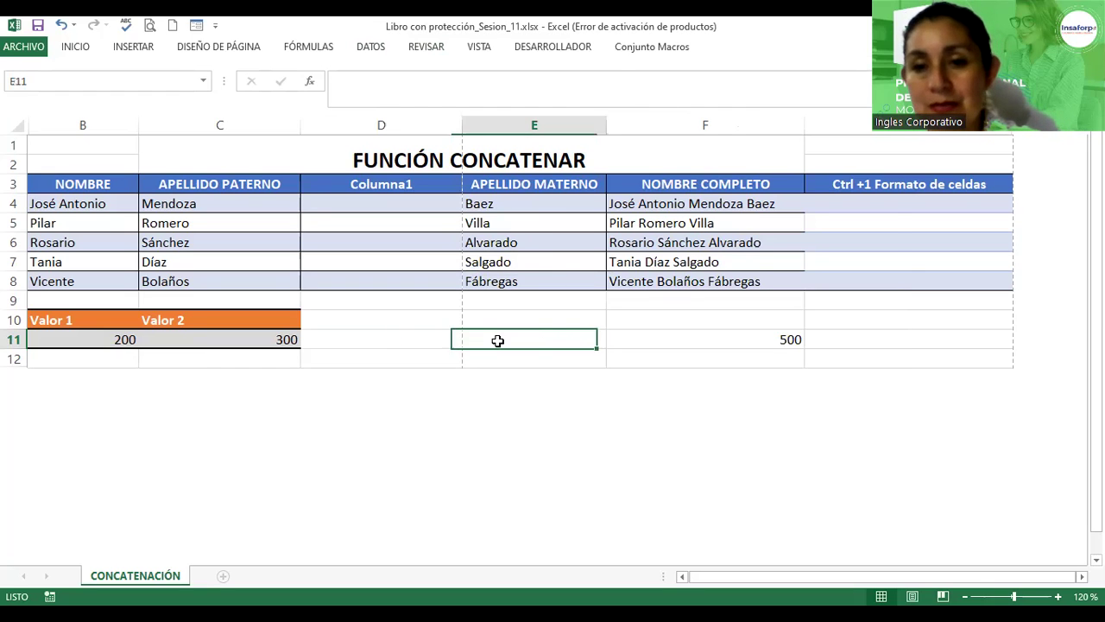
left_click(497, 341)
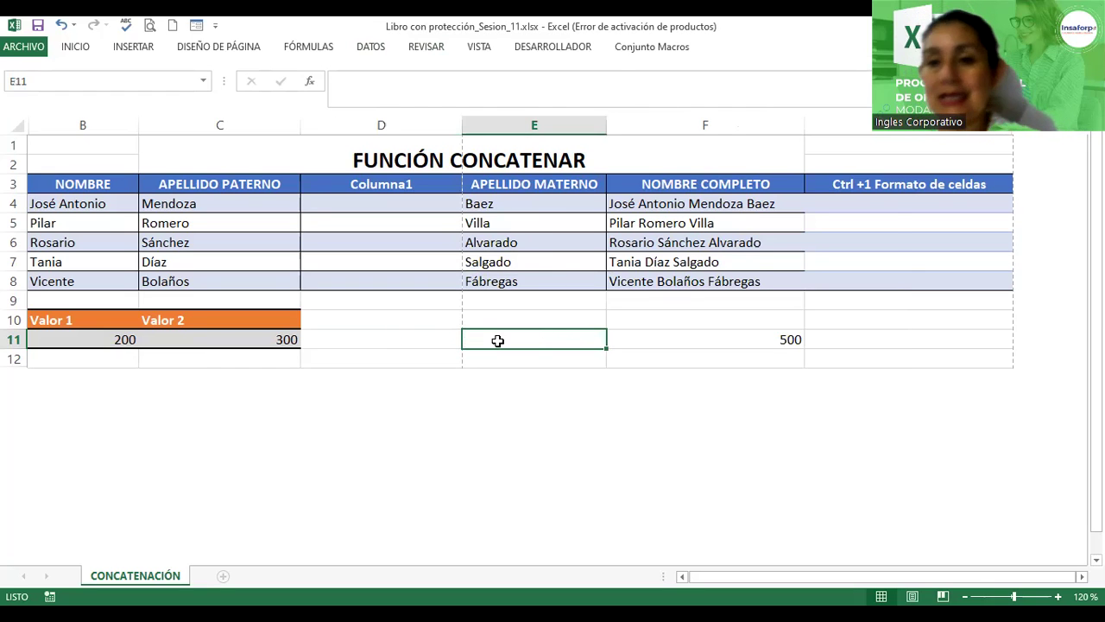
Unprotect the workbook structure with the correct password, then select cell D5.
left_click(34, 52)
left_click(35, 56)
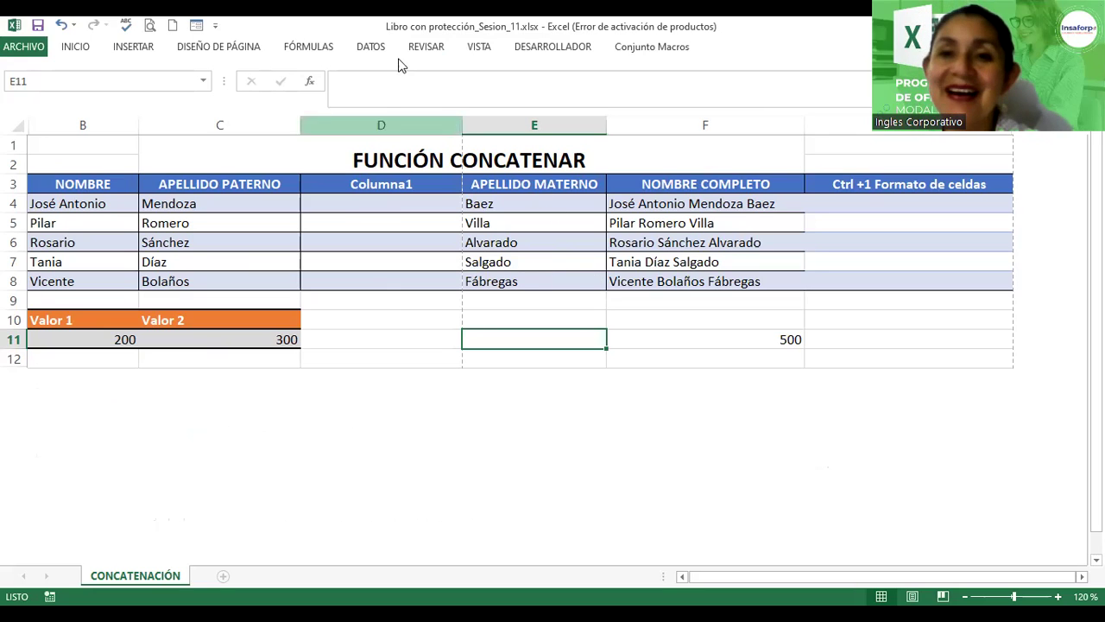
left_click(432, 48)
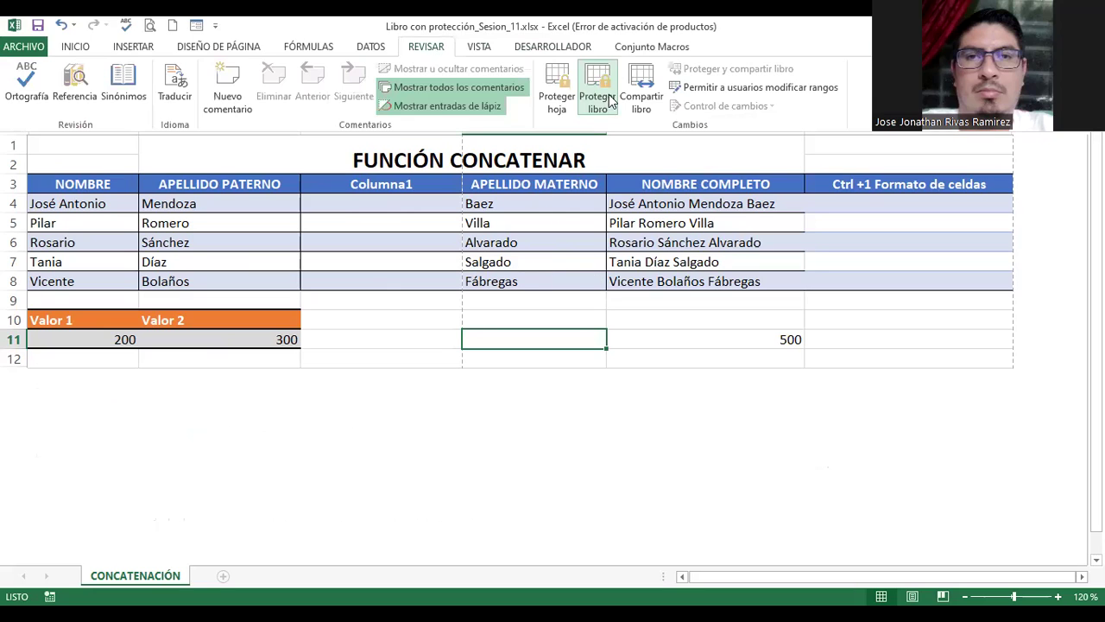
left_click(600, 86)
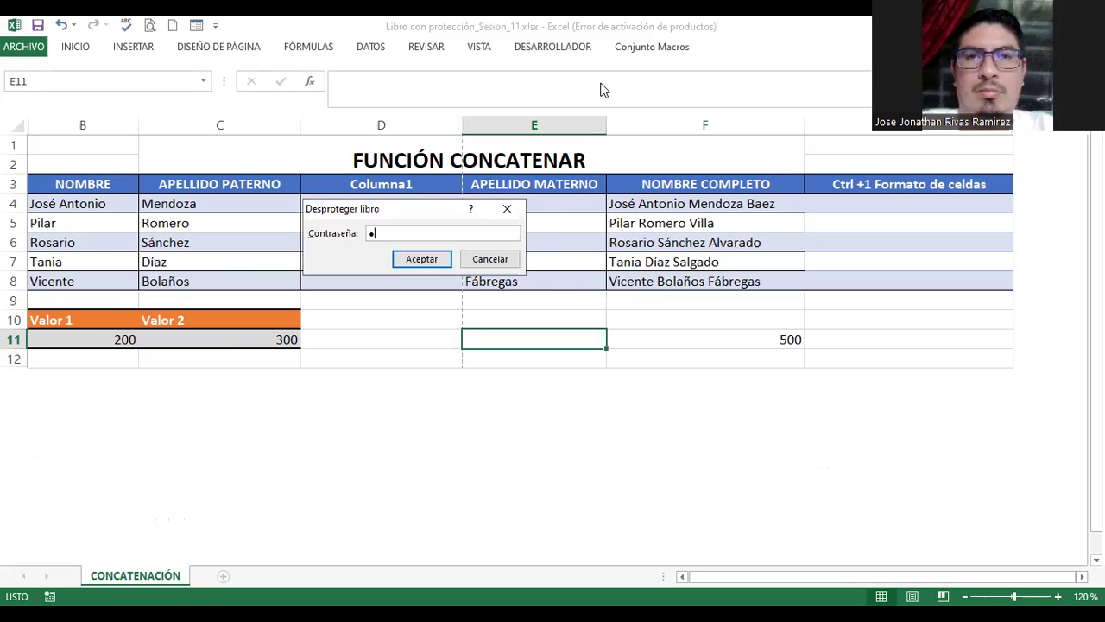
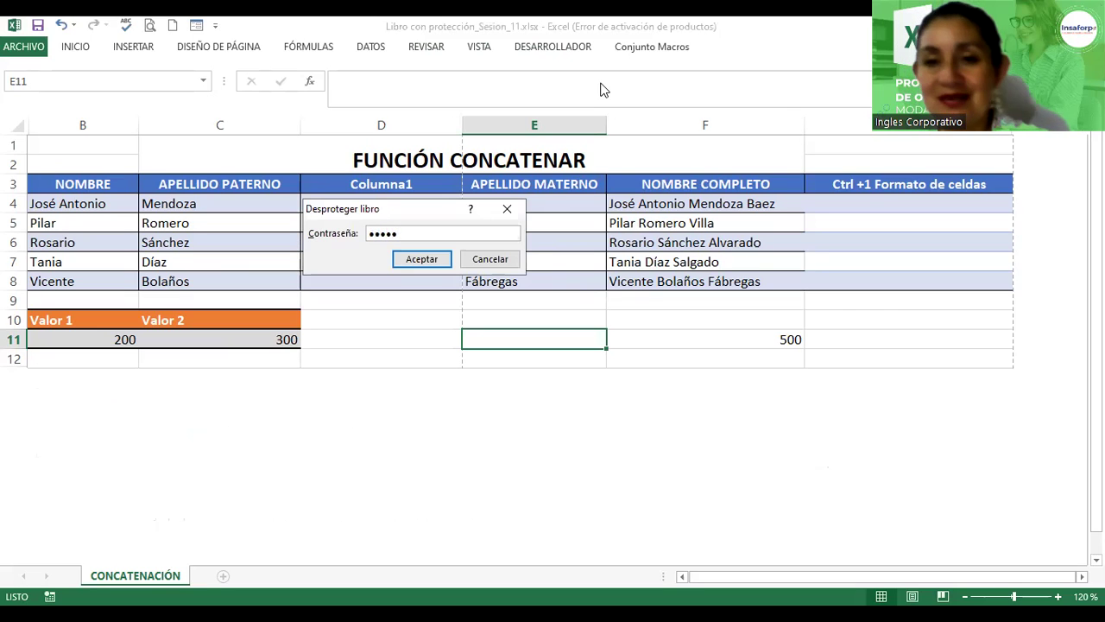
key("Return")
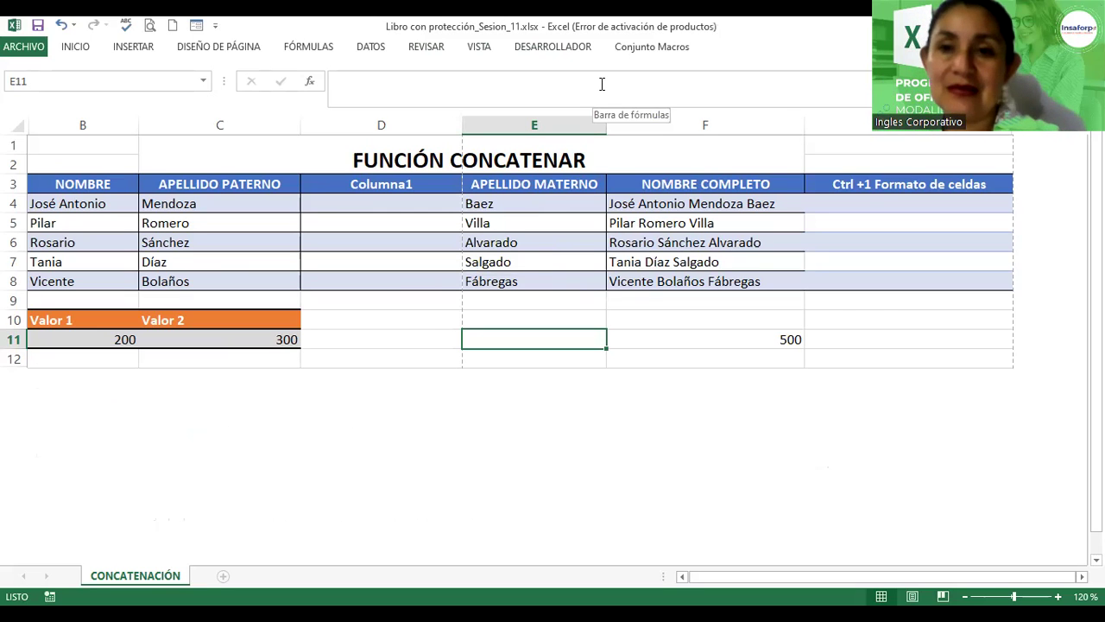
left_click(400, 221)
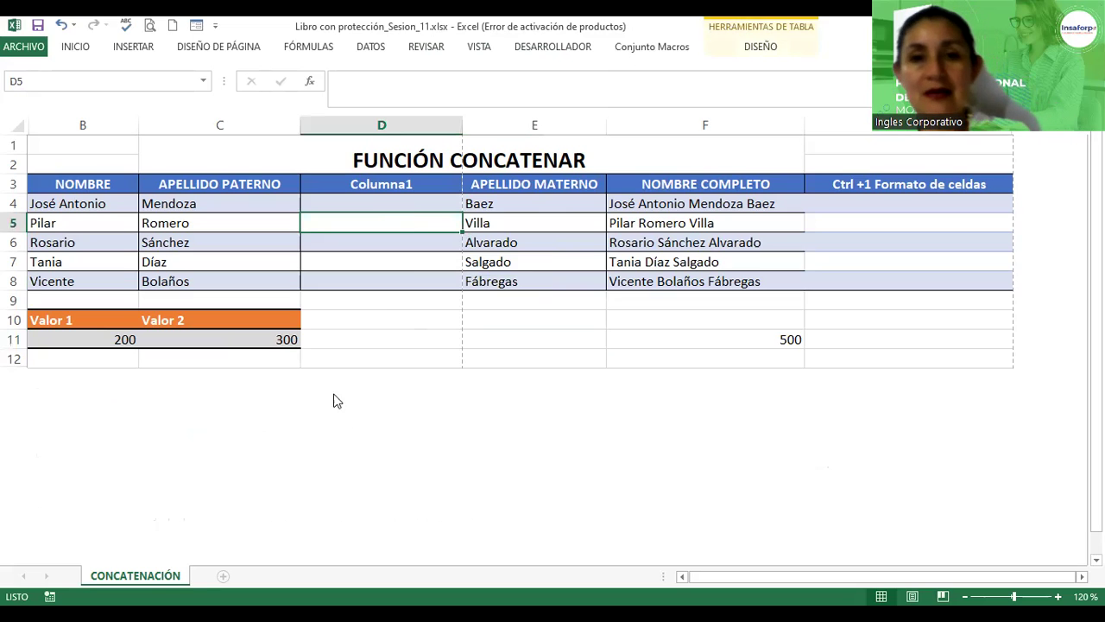
Add two blank sheets after CONCATENACIÓN and rename them Protección 1 and Protección 2.
left_click(223, 576)
left_click(134, 577)
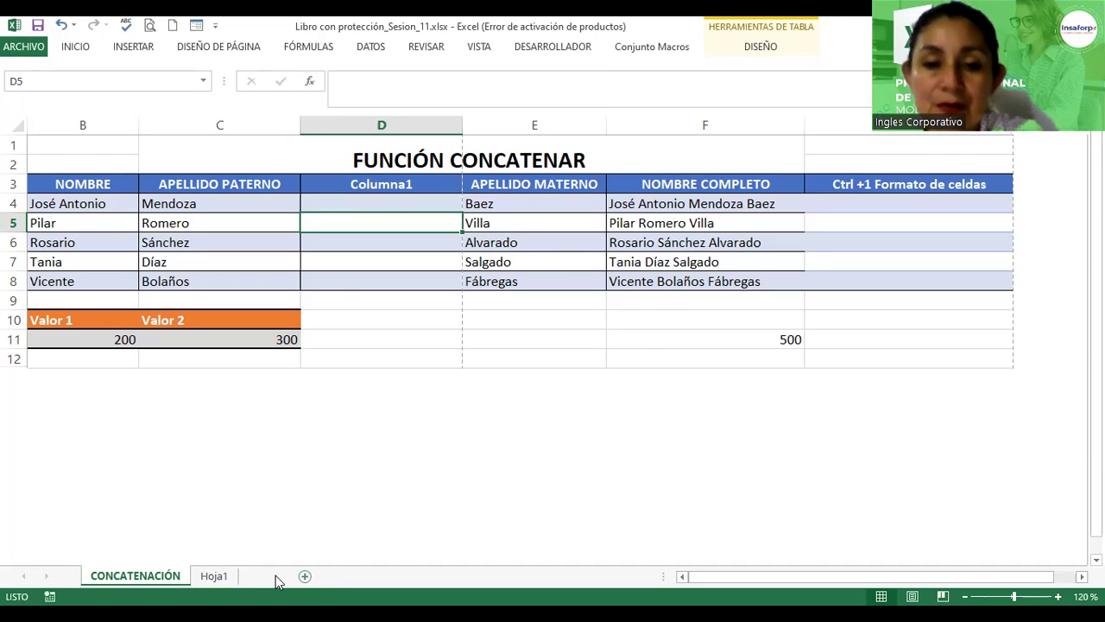
left_click(273, 577)
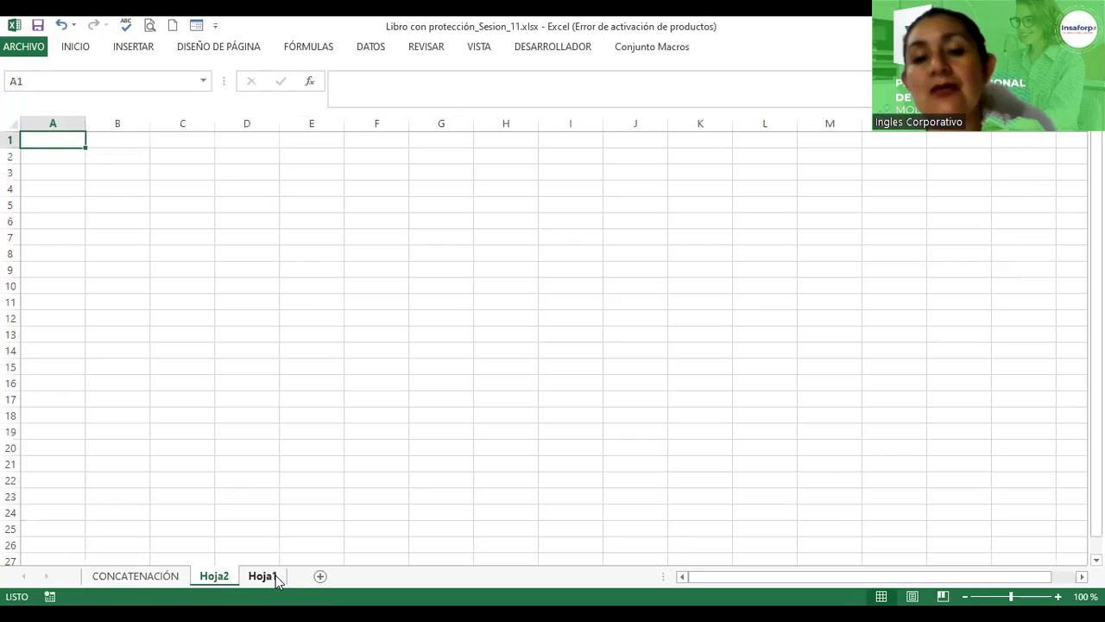
double_click(215, 577)
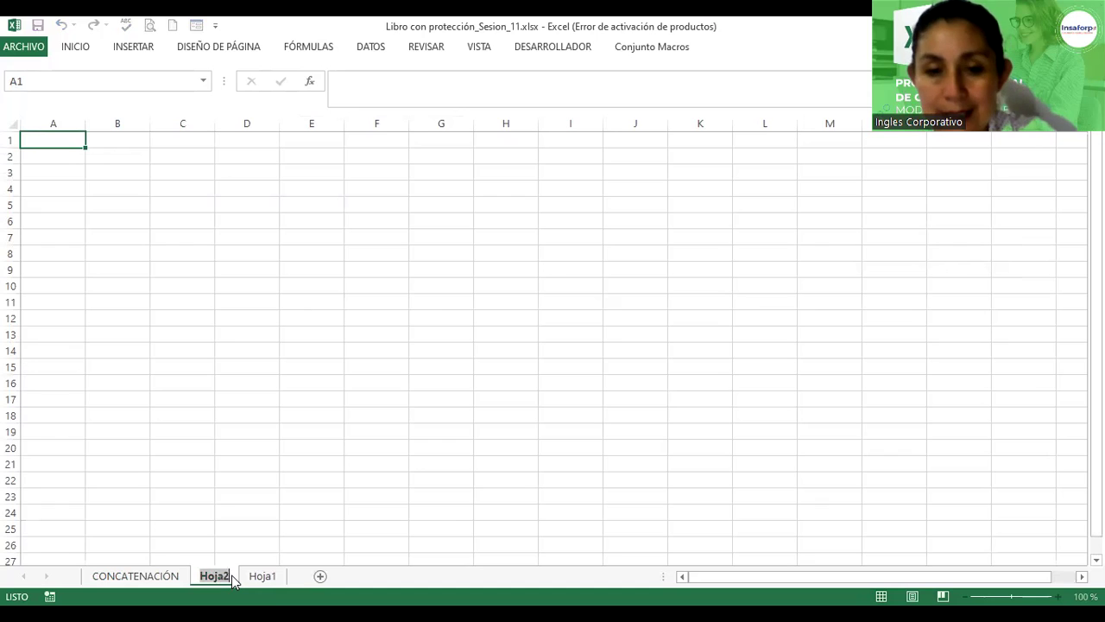
type("PP")
type("o")
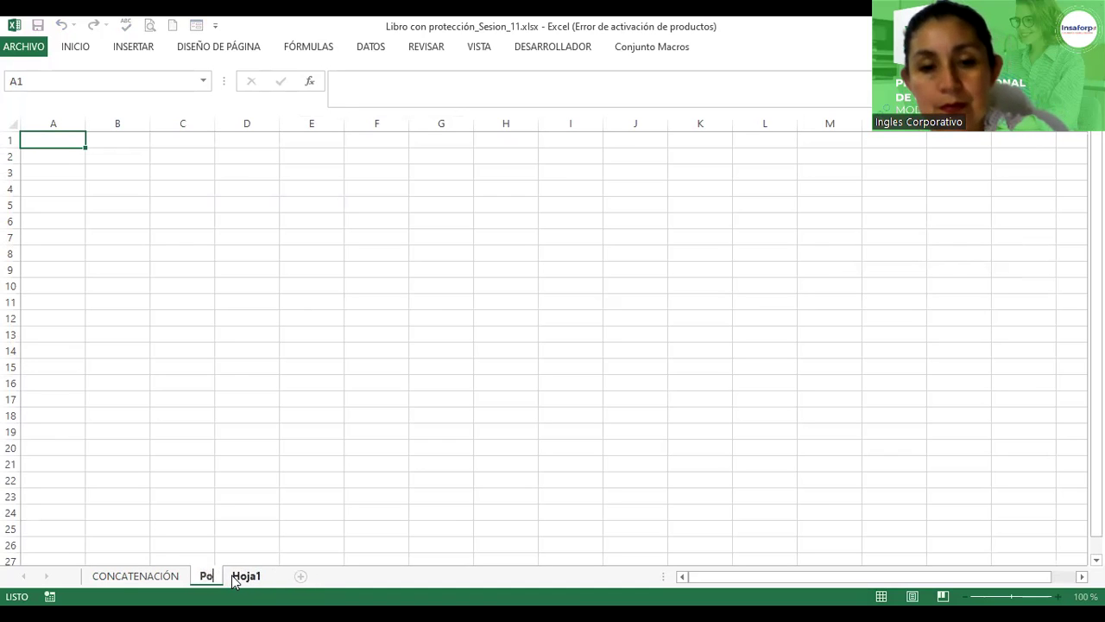
type("tecc")
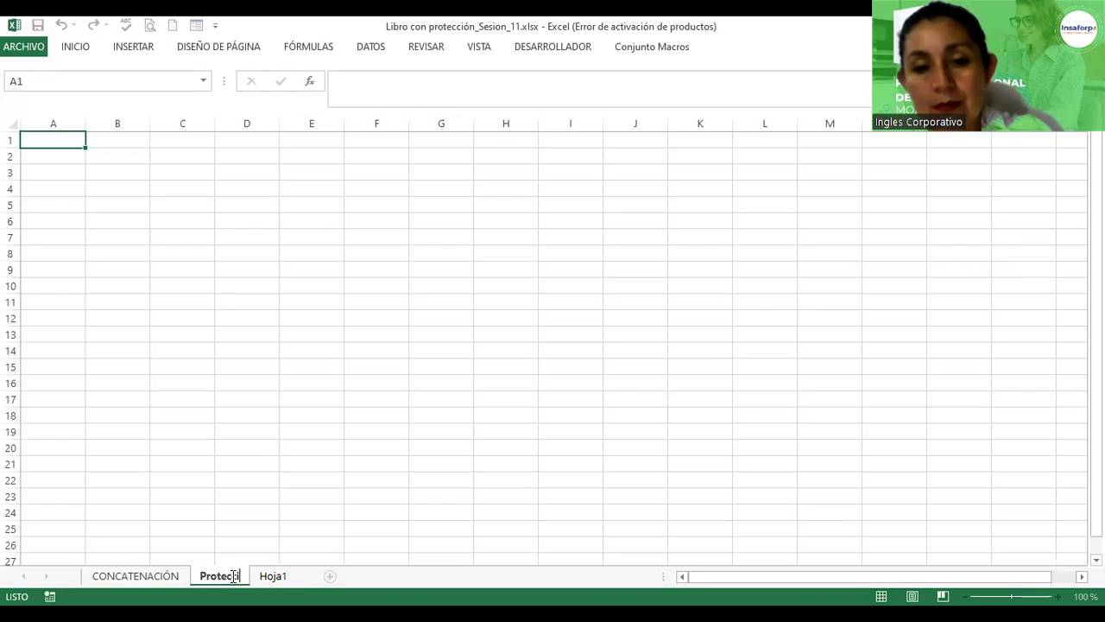
type("ón 1")
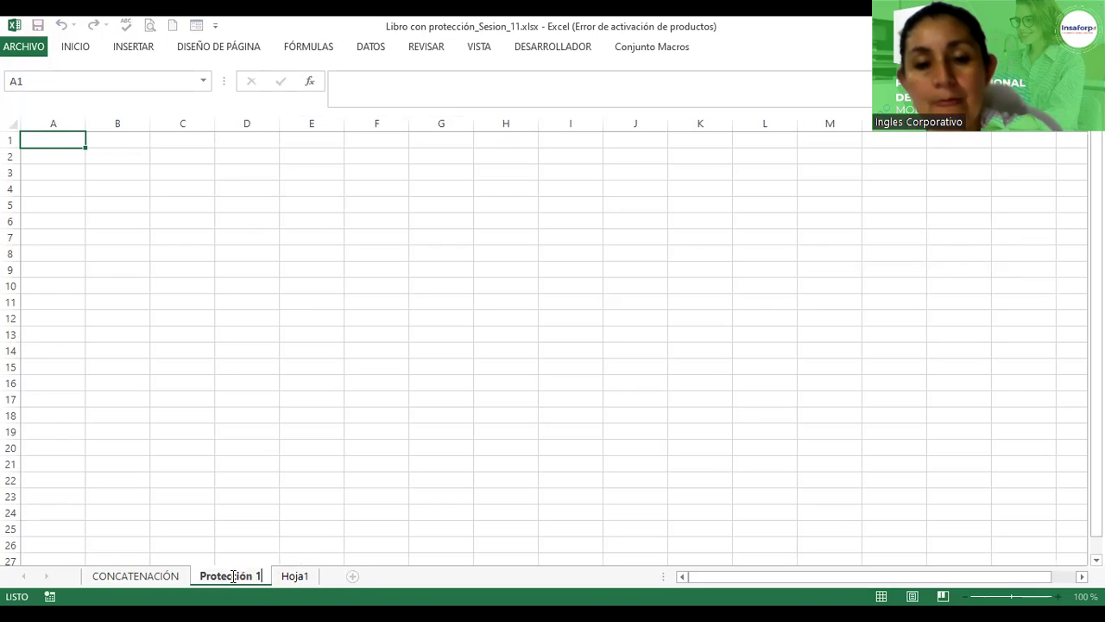
double_click(308, 575)
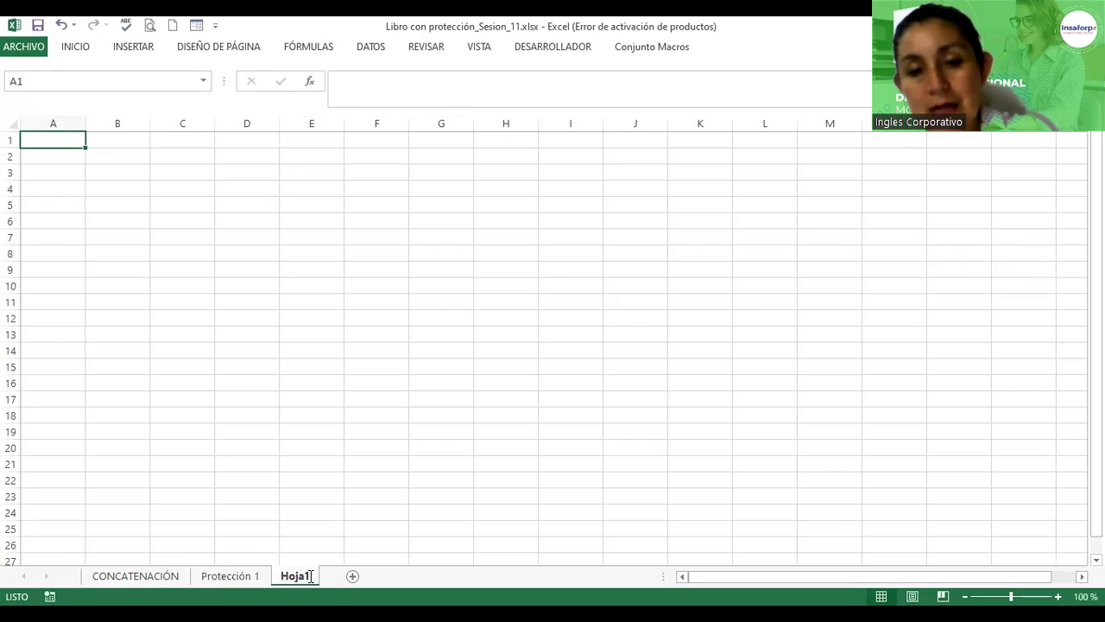
type("Protección 2")
key("Return")
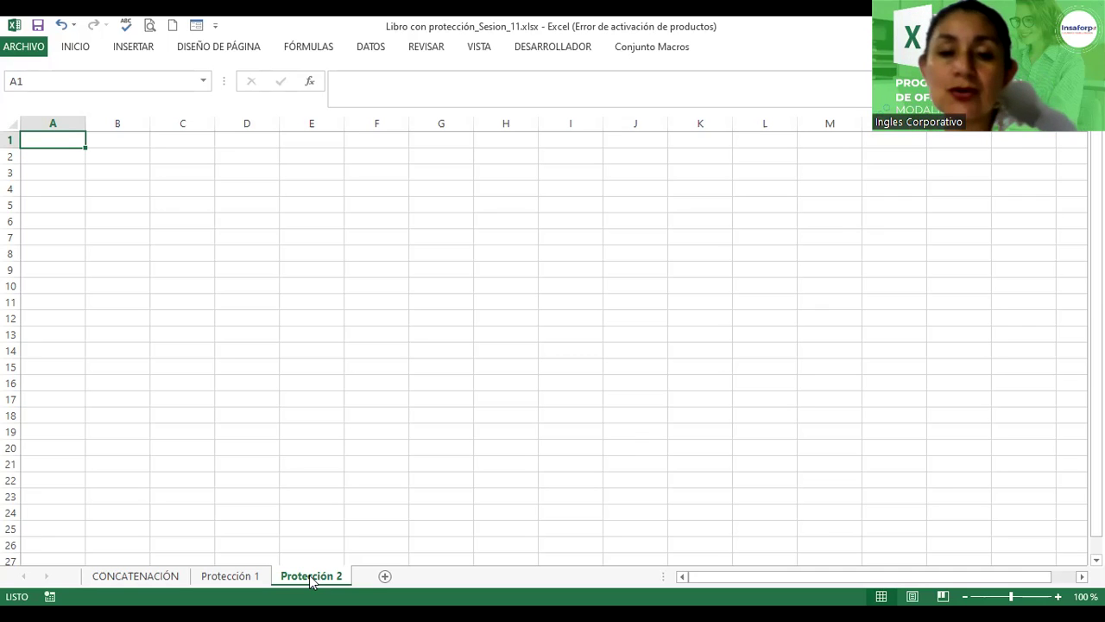
From Protección 1, protect the workbook Estructura with a password, entering it twice.
left_click(252, 576)
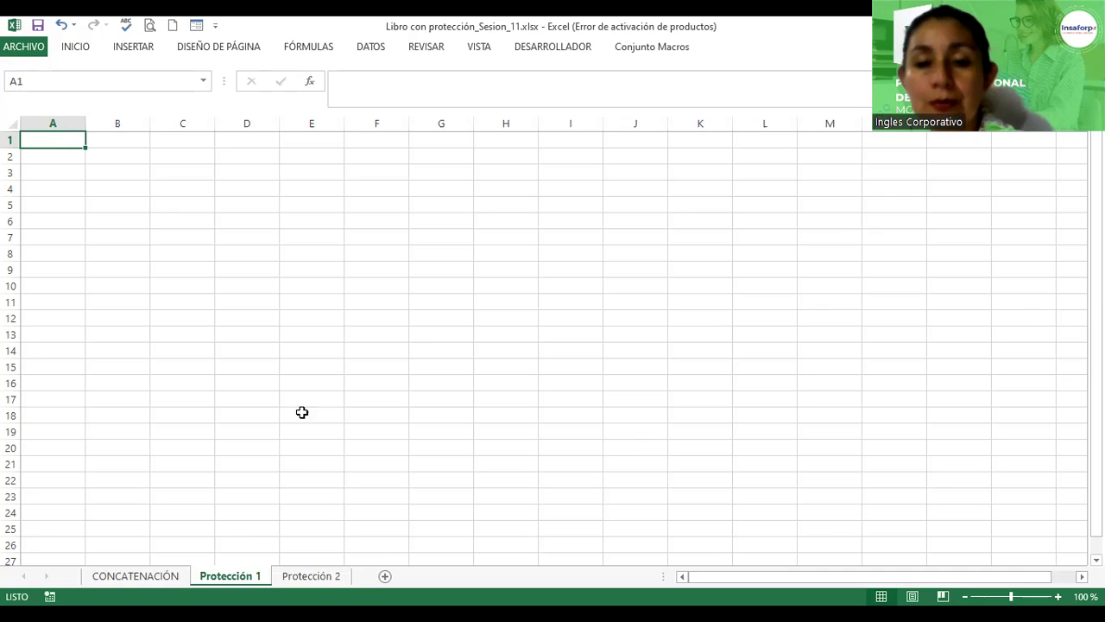
left_click(432, 49)
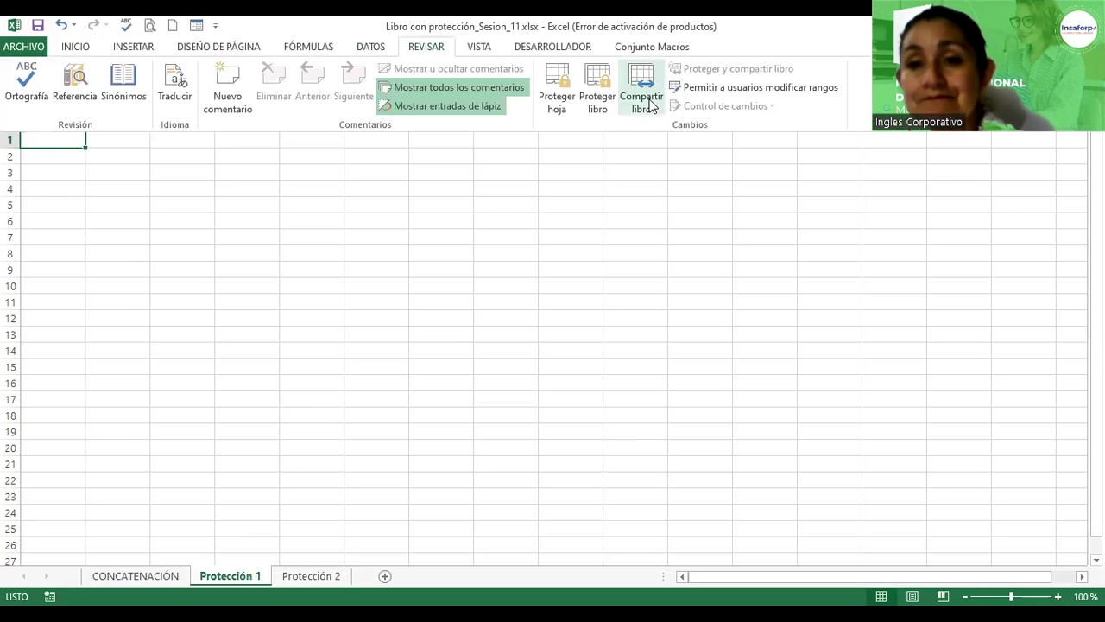
left_click(601, 84)
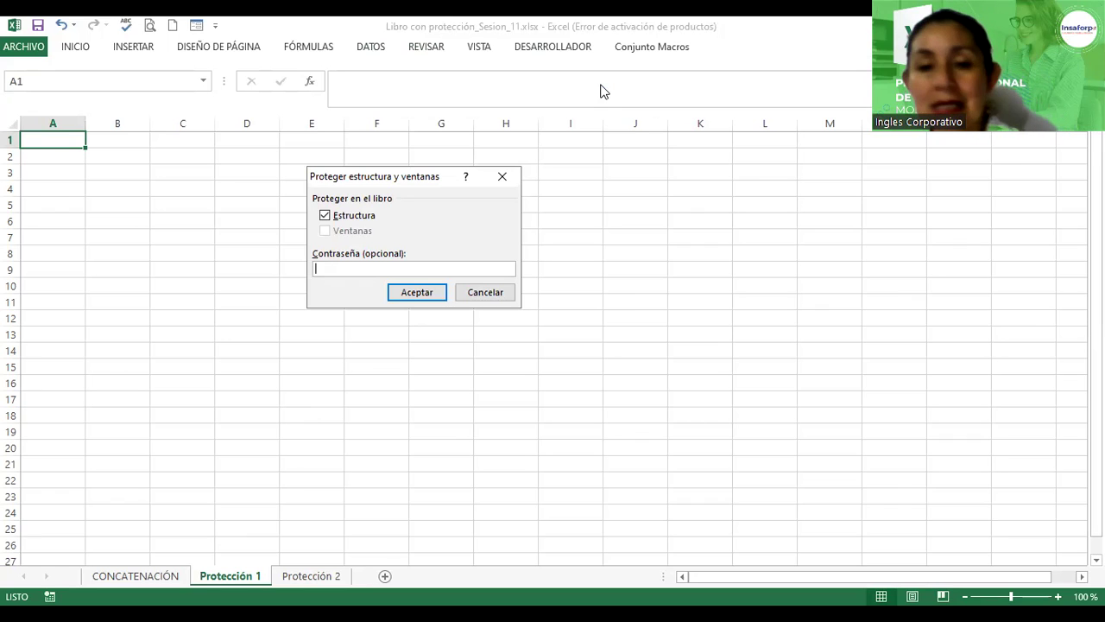
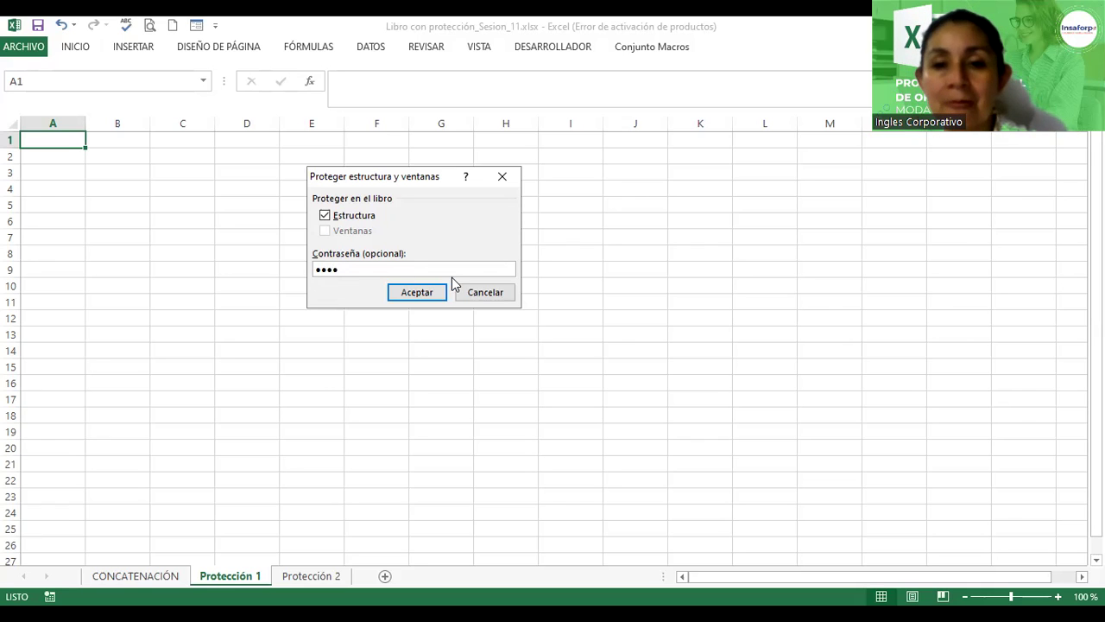
left_click(414, 299)
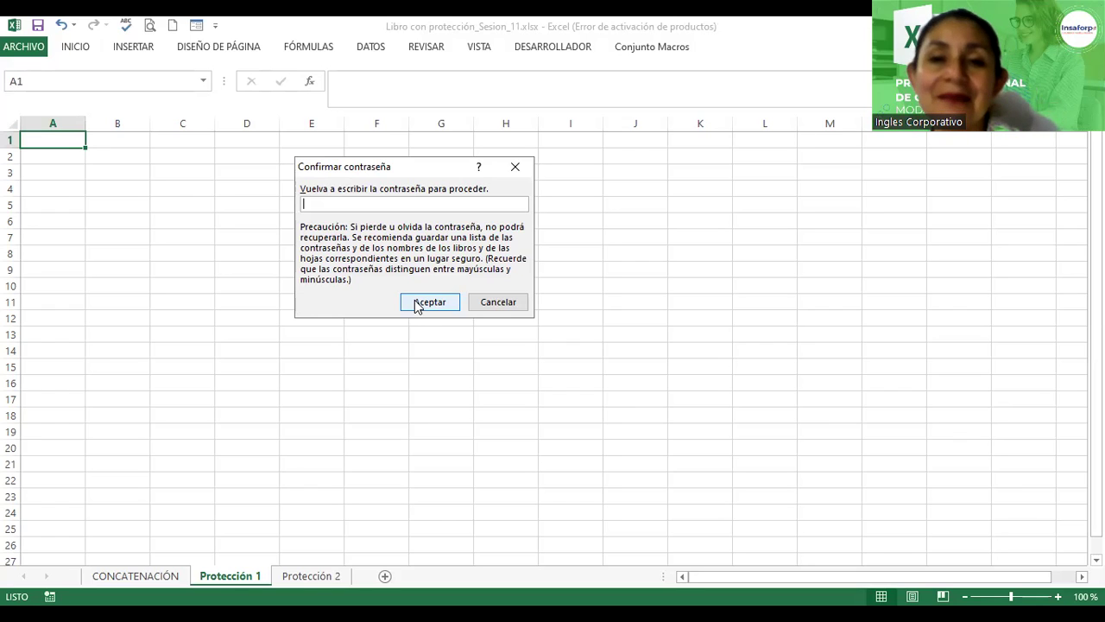
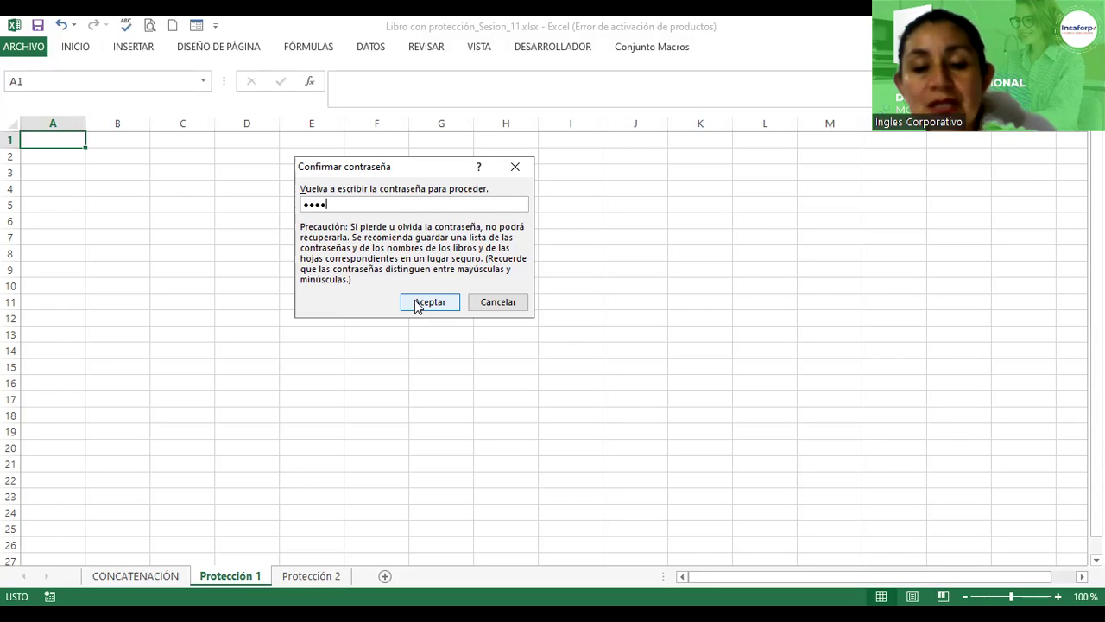
left_click(416, 304)
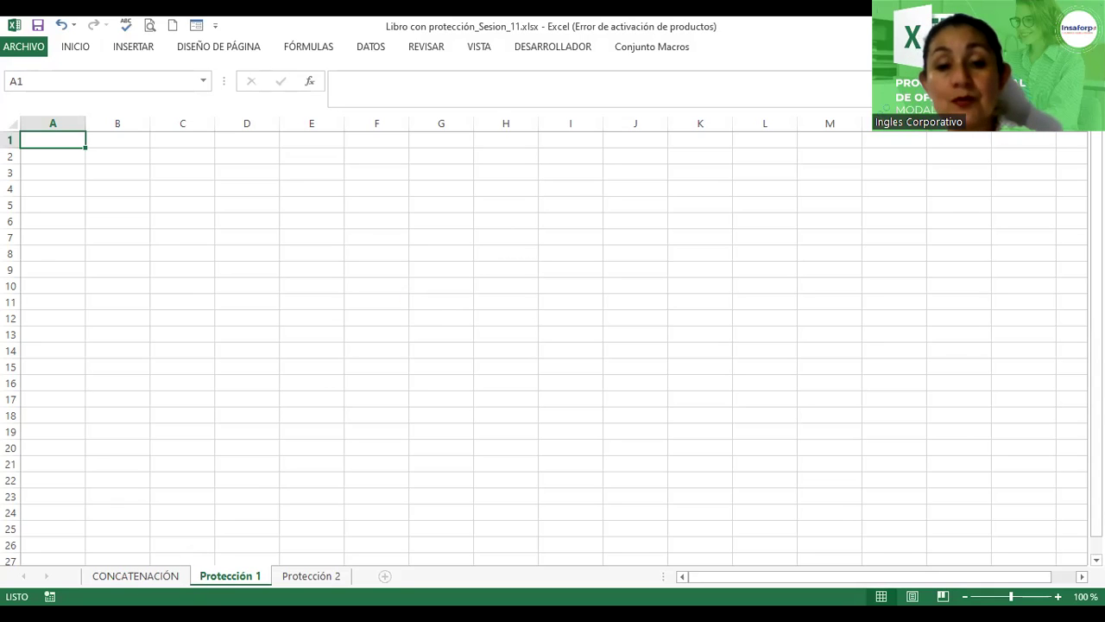
Check the tab menus of CONCATENACIÓN, Protección 1 and Protección 2 for greyed-out sheet commands.
left_click(134, 576)
right_click(134, 577)
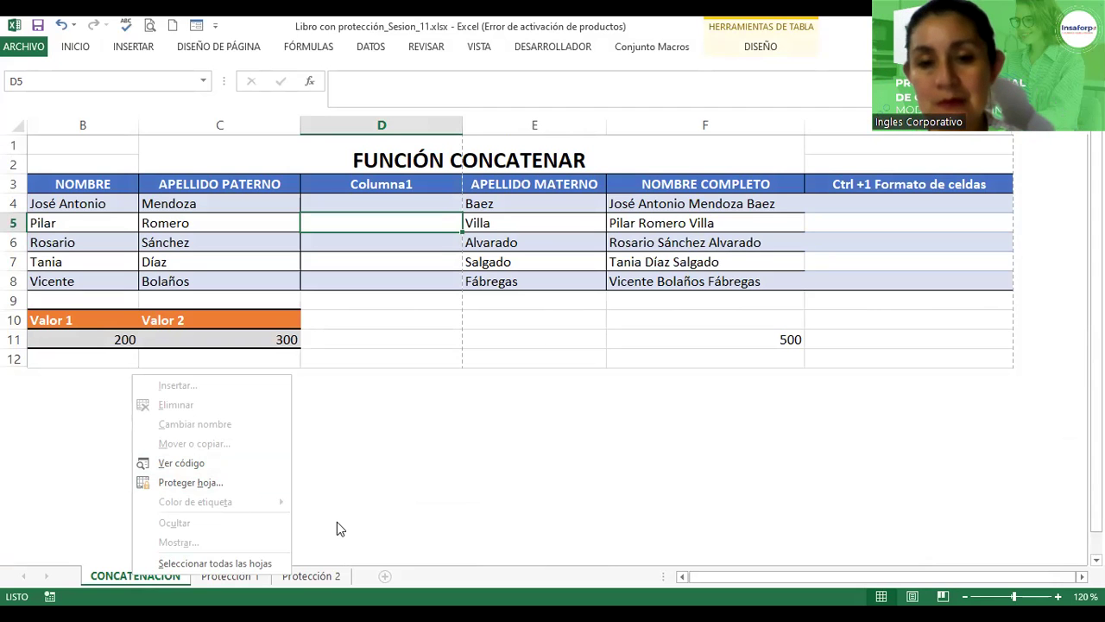
left_click(217, 575)
left_click(222, 576)
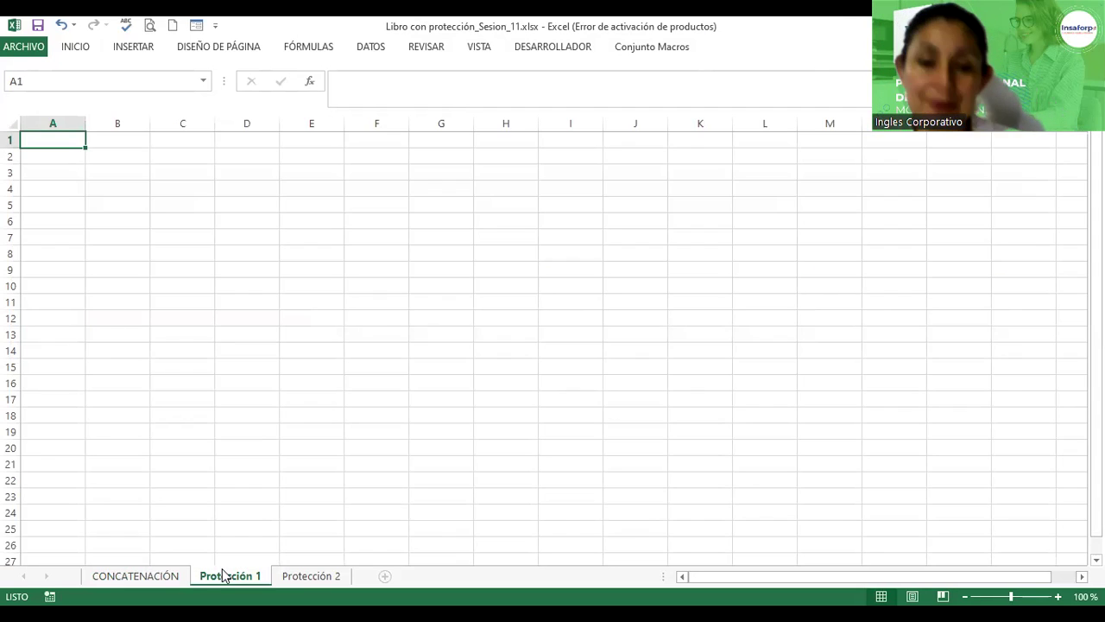
right_click(222, 576)
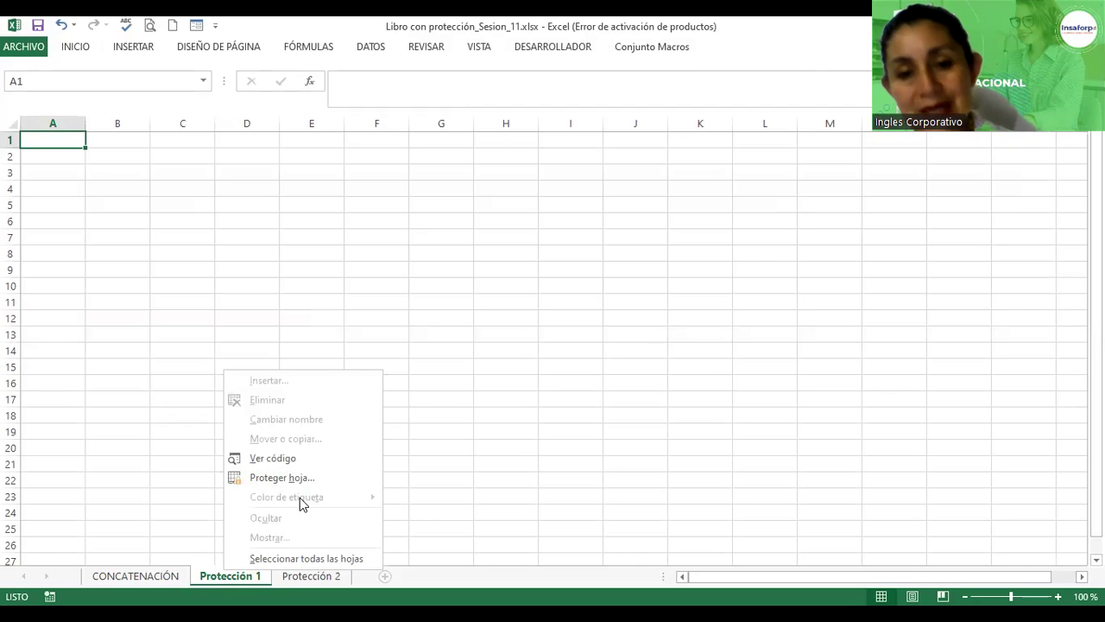
left_click(436, 336)
left_click(304, 576)
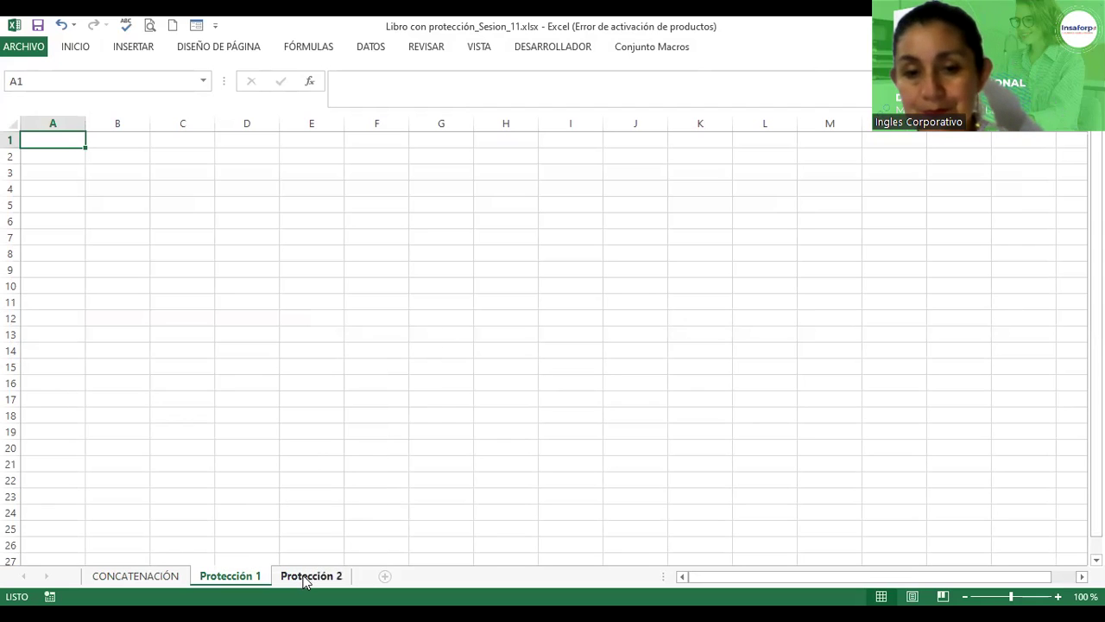
right_click(304, 579)
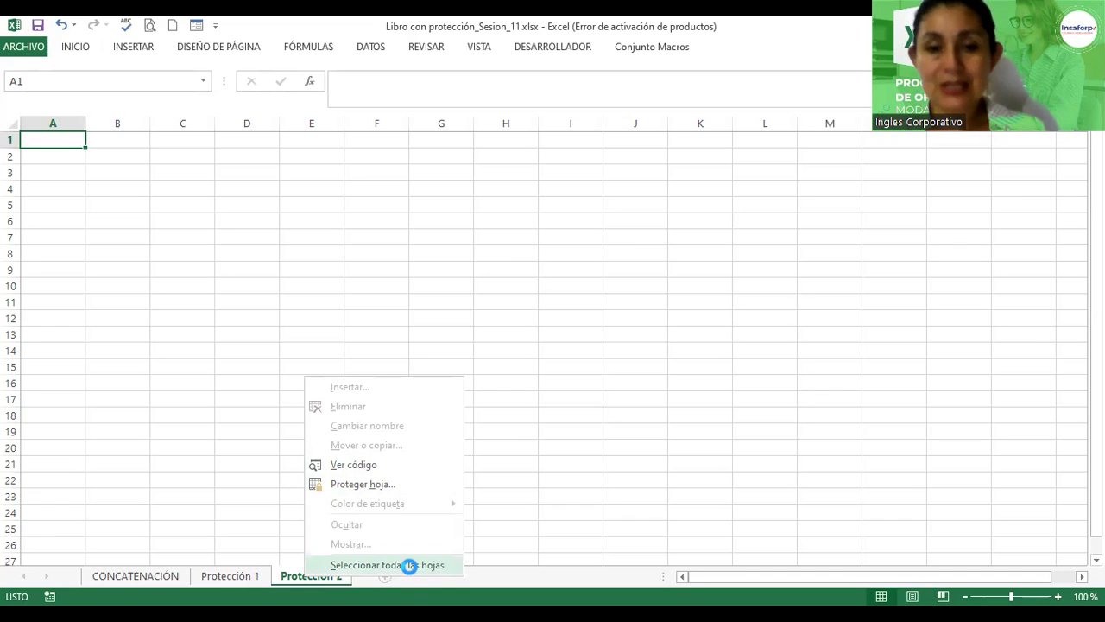
Ungroup the sheets, then from Protección 2 Ctrl+click Protección 1 and CONCATENACIÓN into one group.
left_click(409, 566)
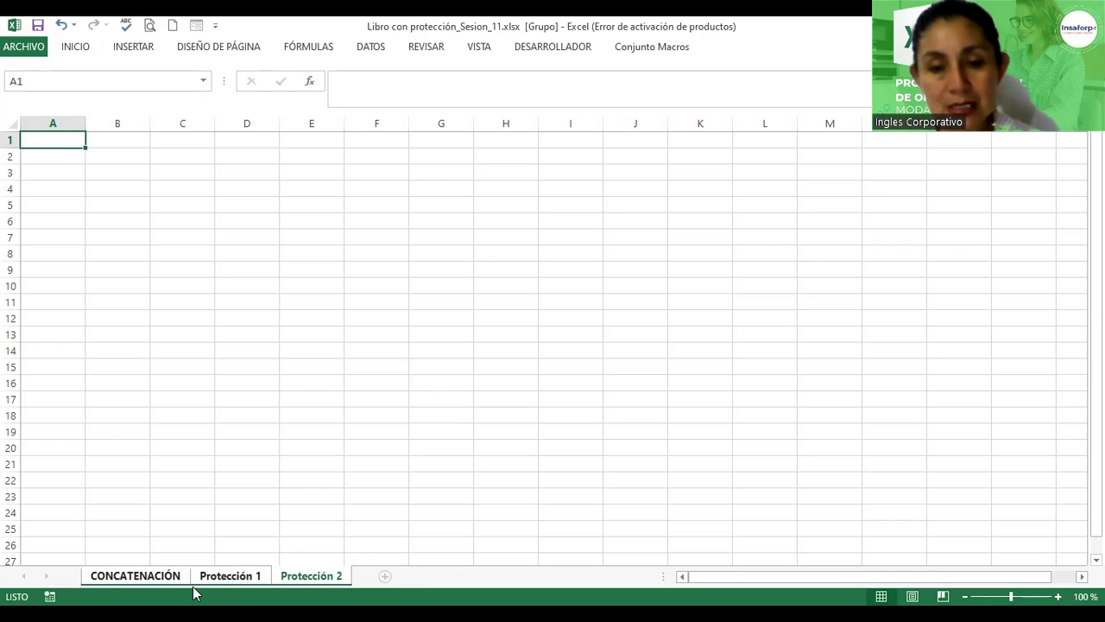
left_click(173, 516)
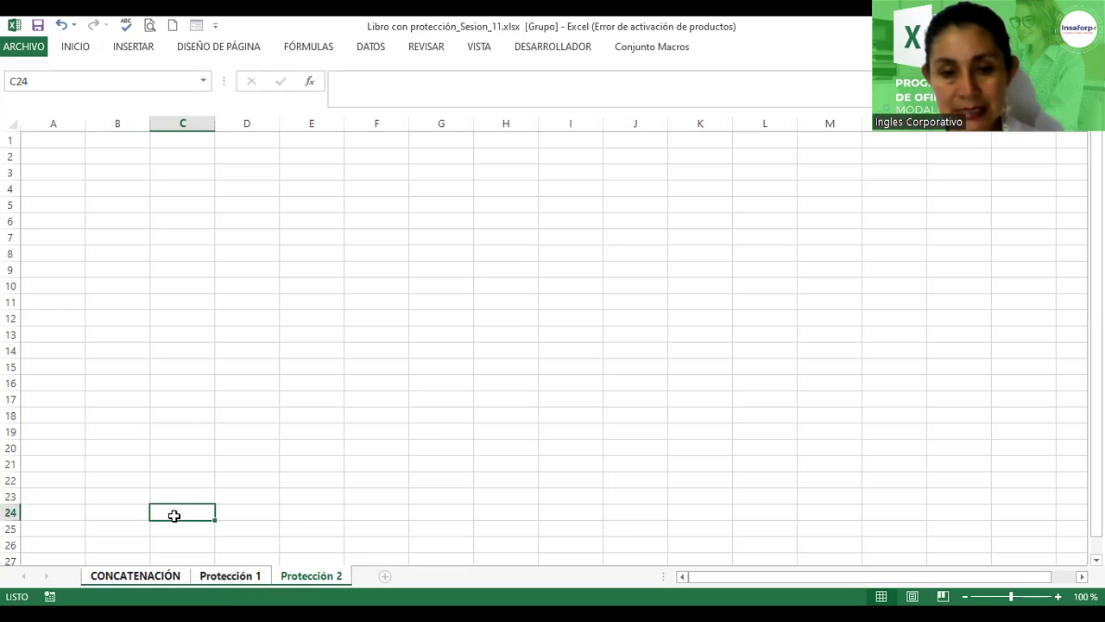
left_click(233, 580)
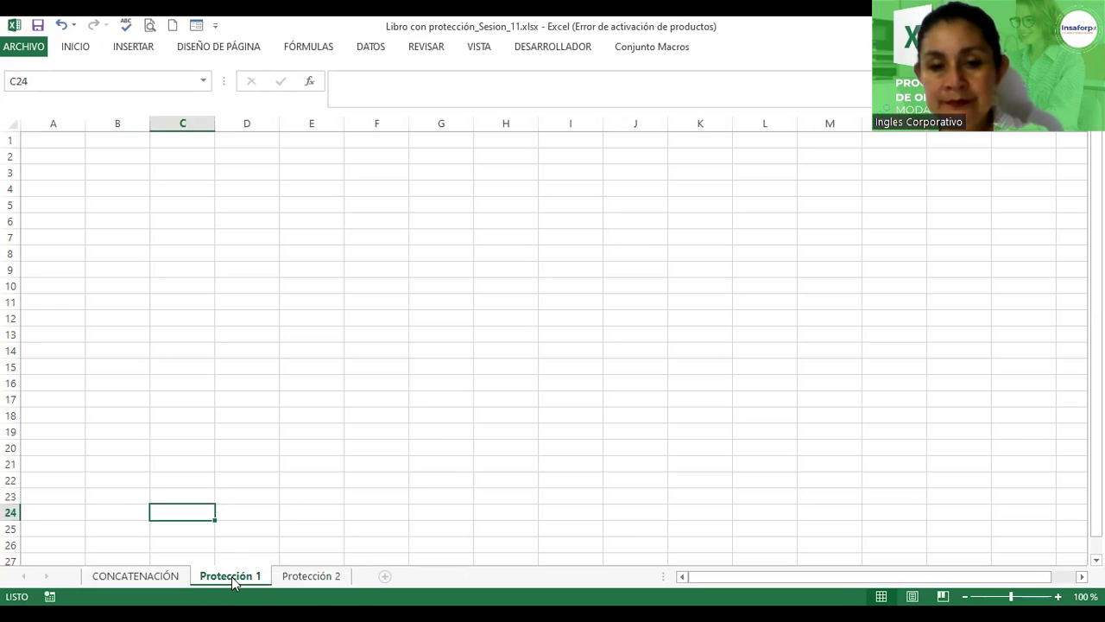
left_click(172, 575)
left_click(216, 575)
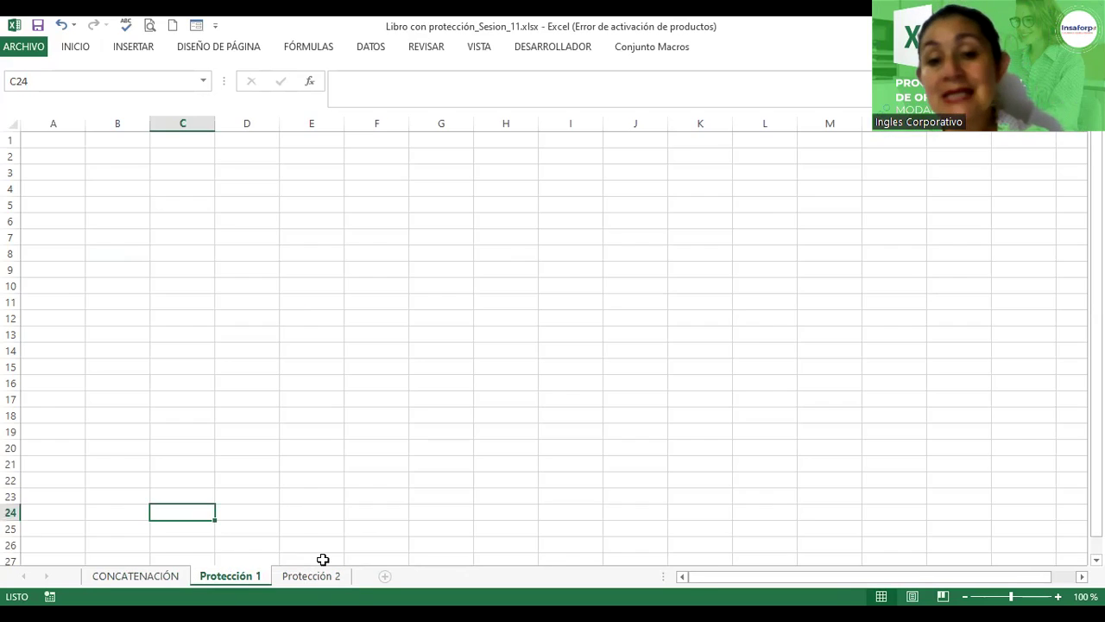
left_click(319, 577)
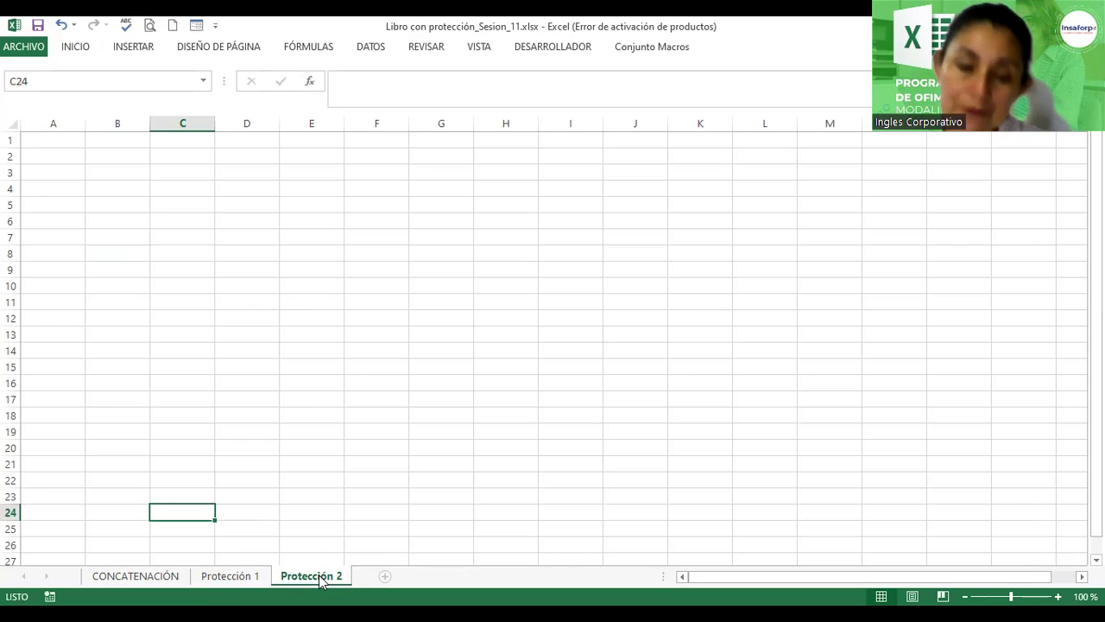
left_click(254, 579, "ctrl")
left_click(144, 582, "ctrl")
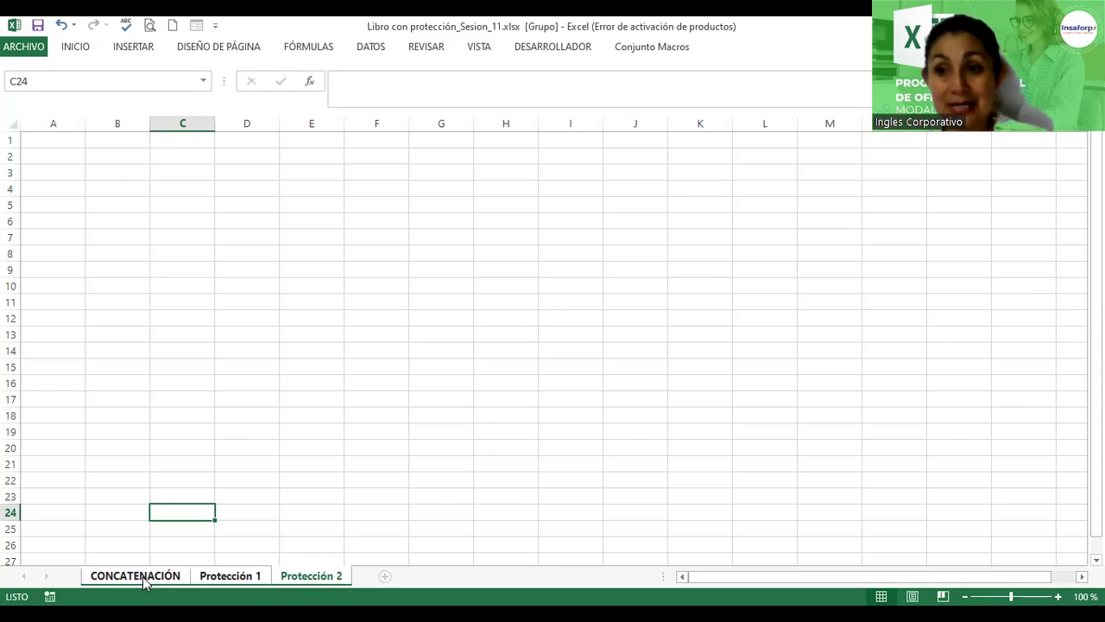
Enter Hola Mundo into cell A1 across the grouped sheets.
left_click(40, 138)
type("Hola")
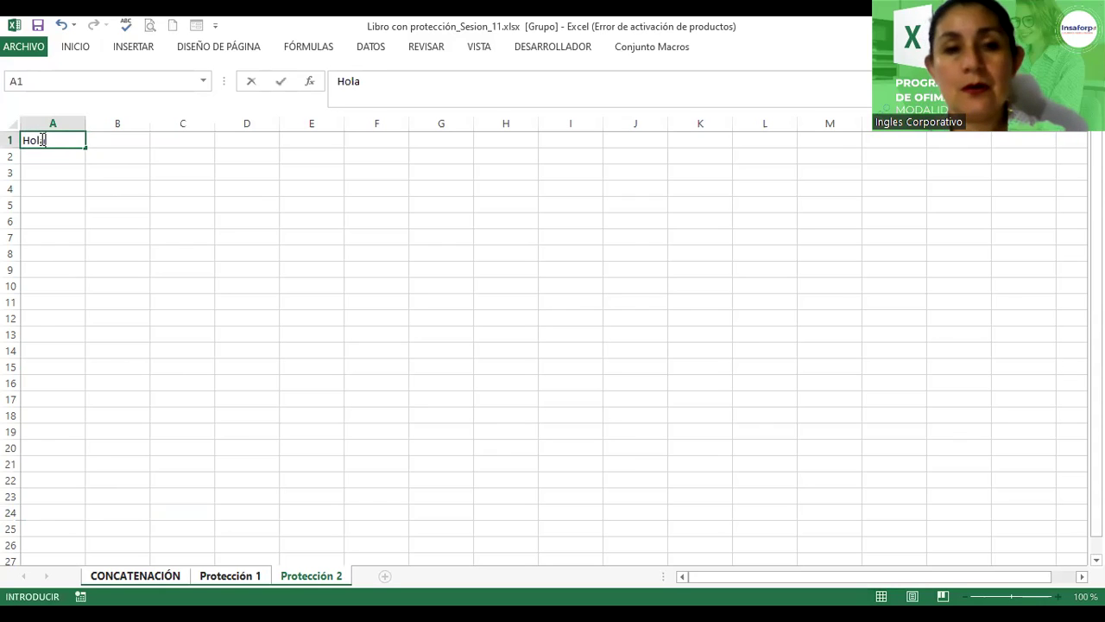
type(" Mundo")
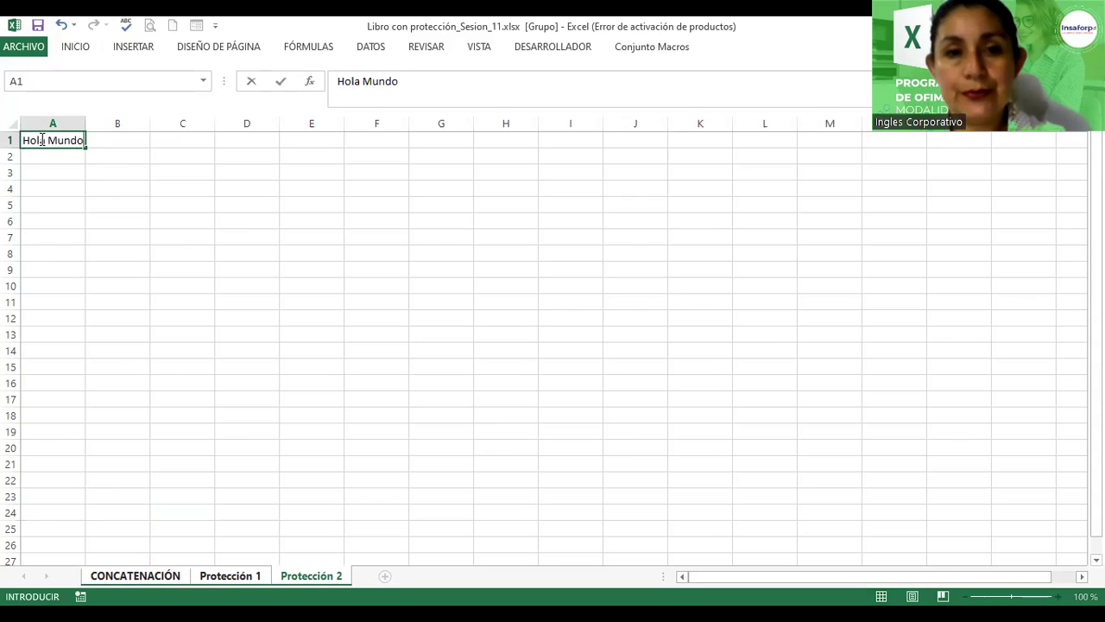
key("Return")
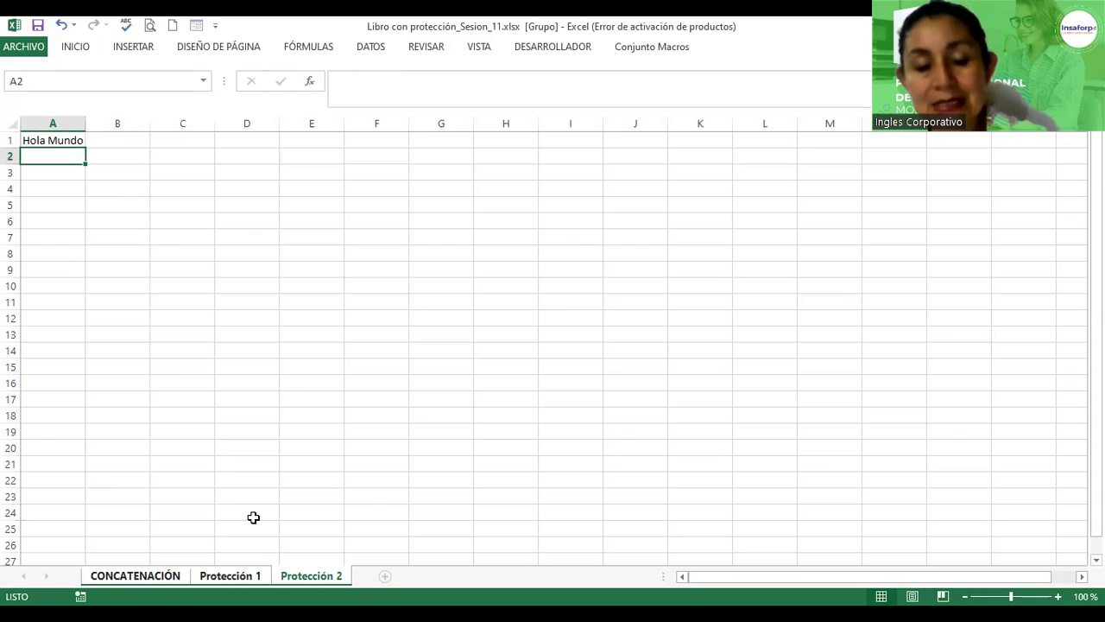
Ungroup the sheets, confirm Hola Mundo on Protección 1 and 2, and return to CONCATENACIÓN.
left_click(243, 585, "shift")
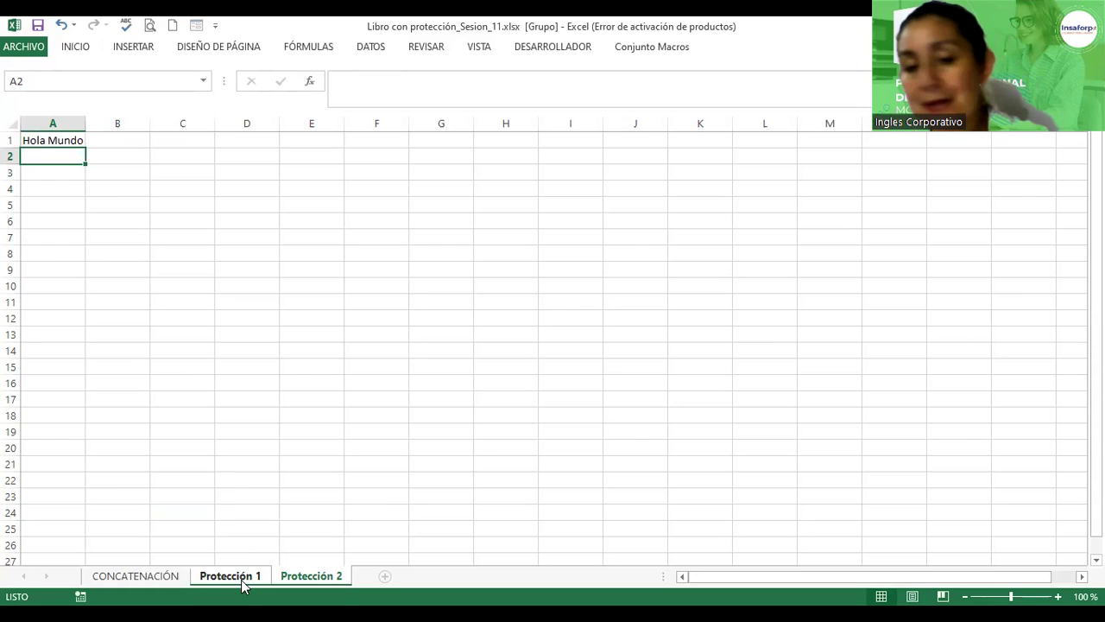
left_click(328, 587)
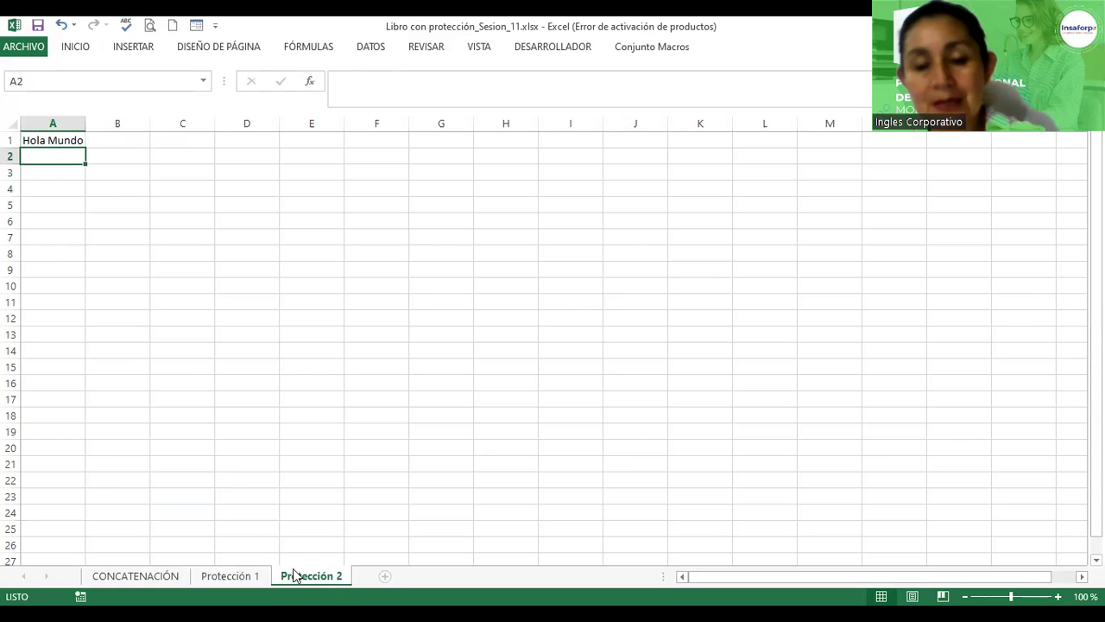
left_click(255, 580)
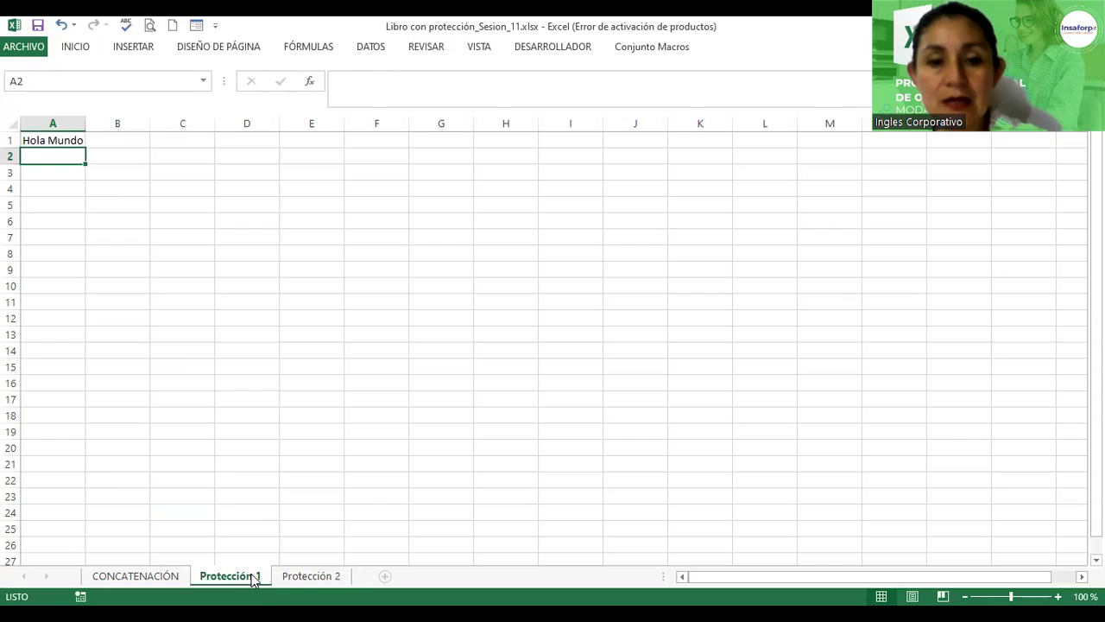
left_click(335, 574)
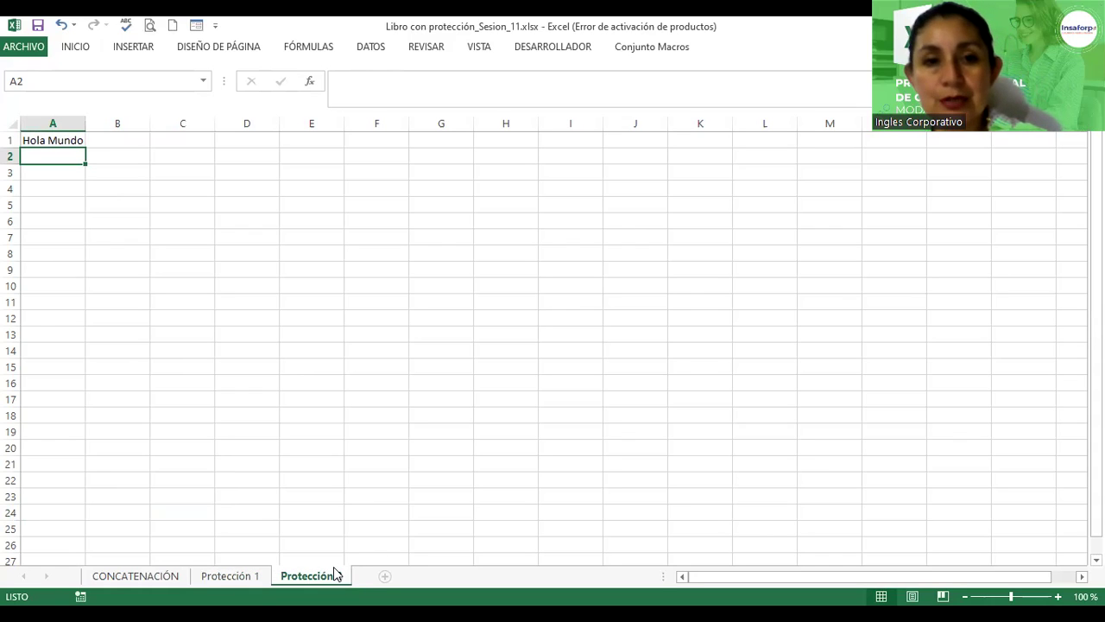
left_click(160, 580)
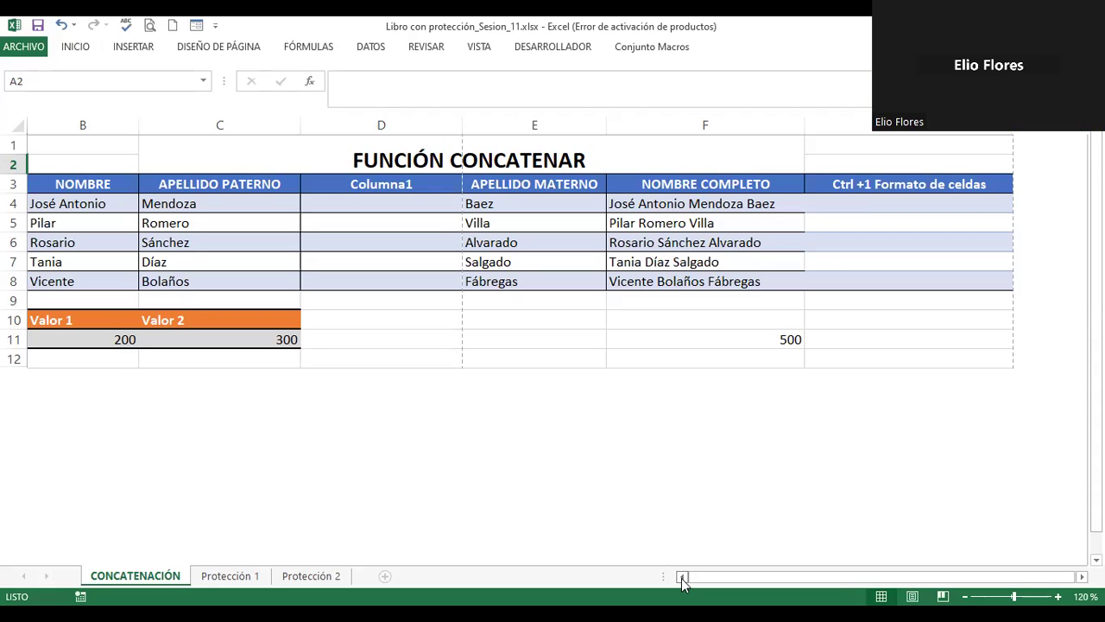
left_click(238, 576)
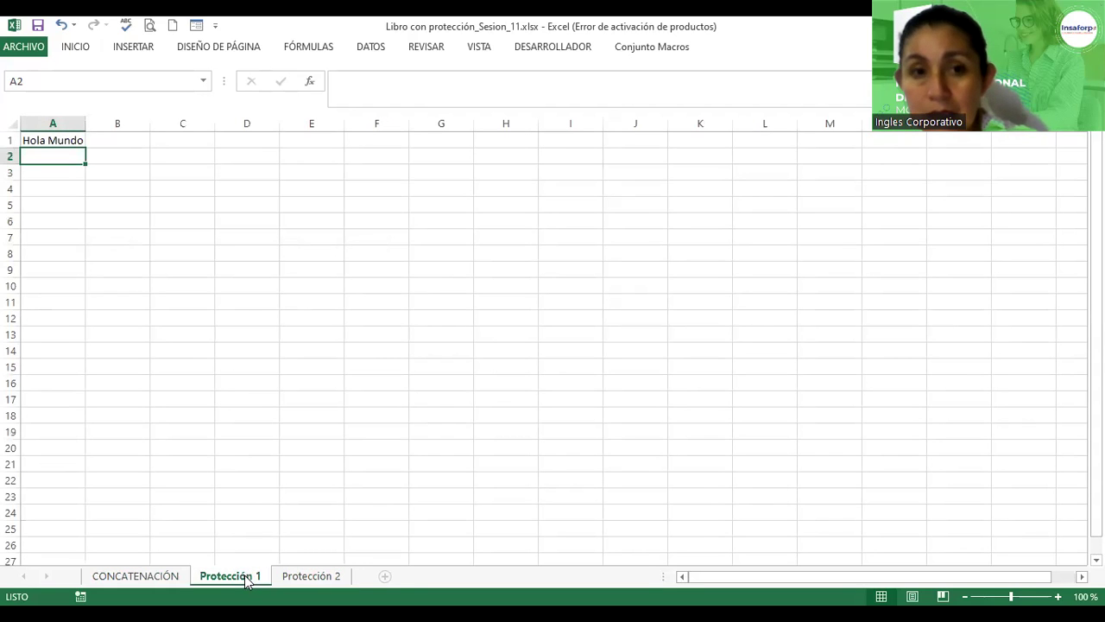
left_click(172, 576)
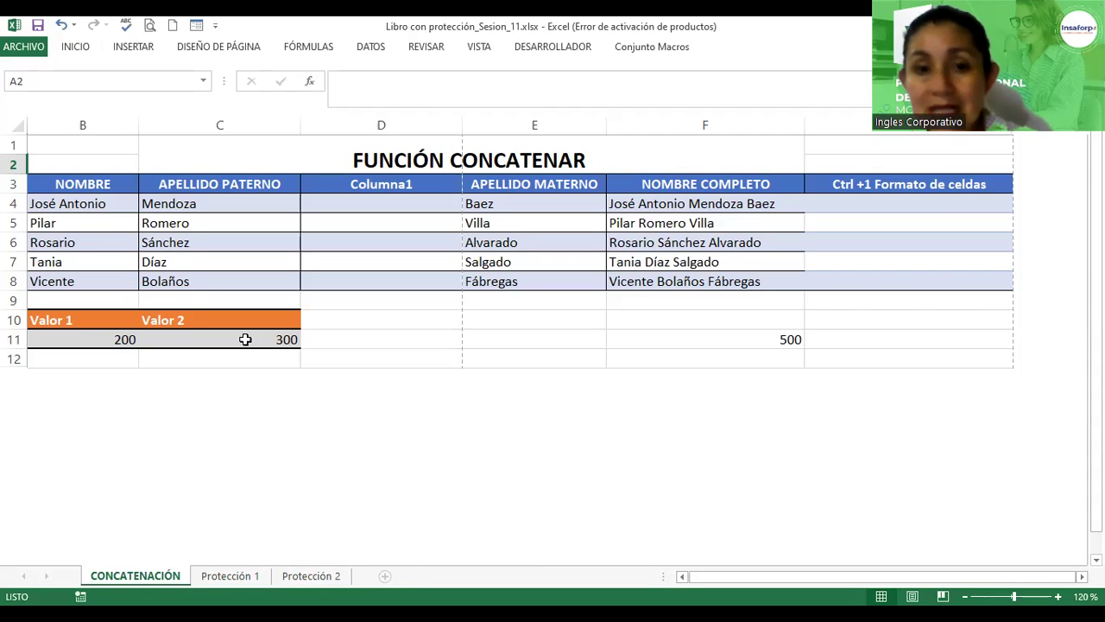
left_click(92, 49)
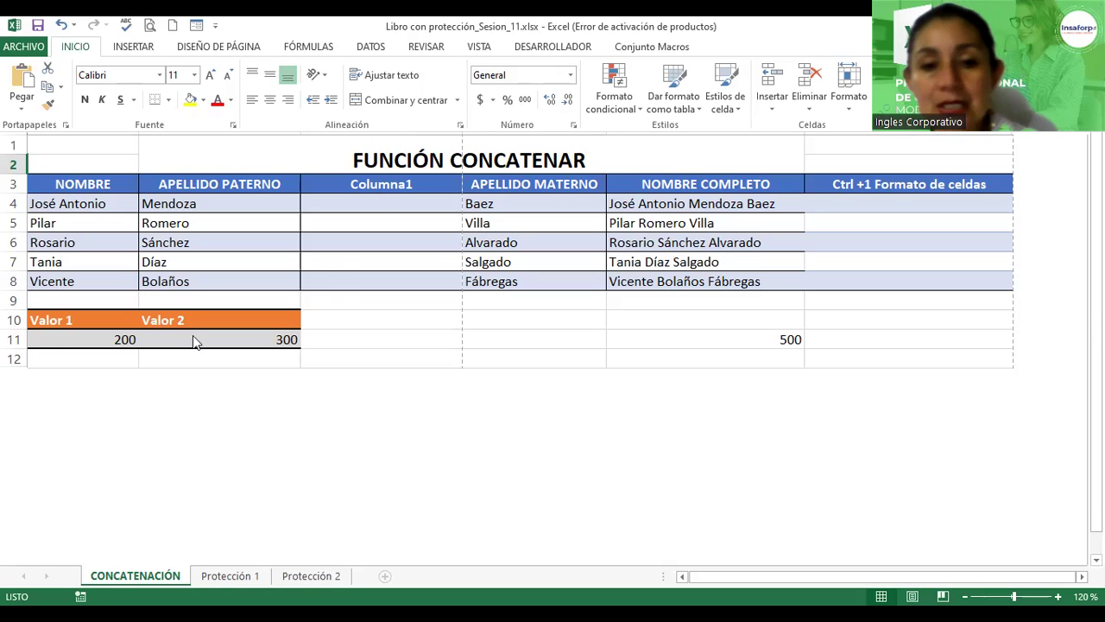
On CONCATENACIÓN, unhide column A and widen it so Hola Mundo fits.
right_click(218, 580)
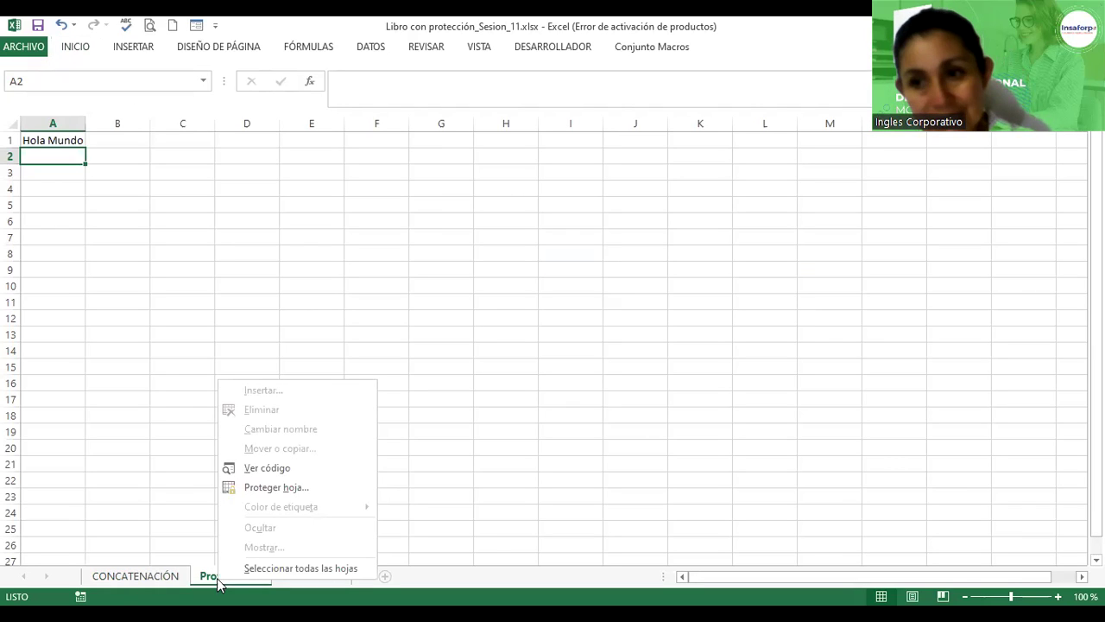
key("Escape")
left_click(294, 576)
left_click(153, 578)
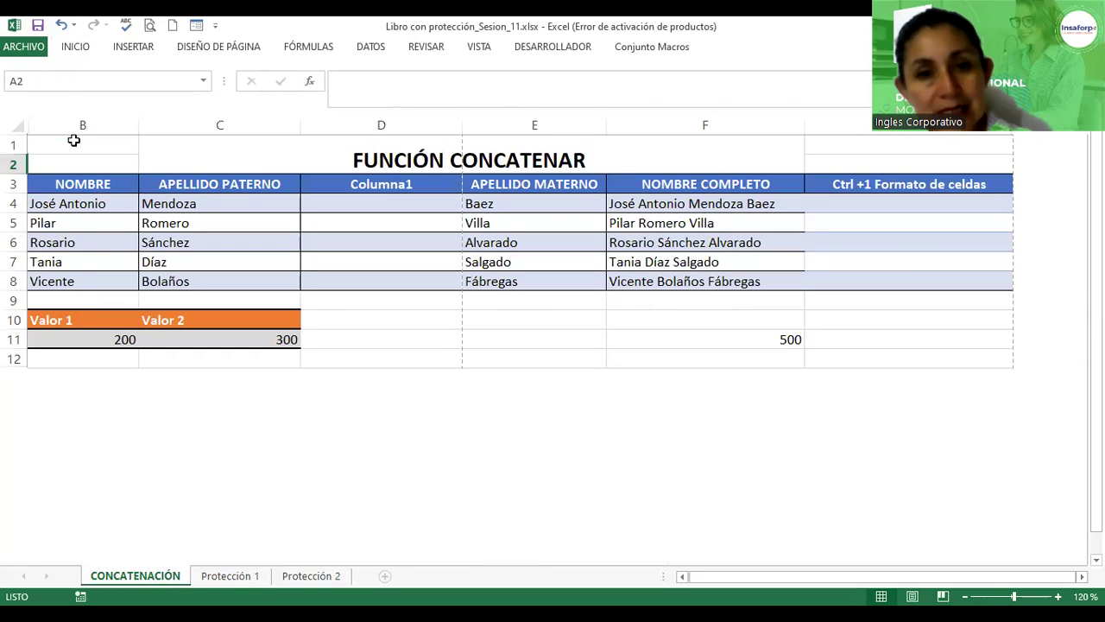
left_click(107, 127)
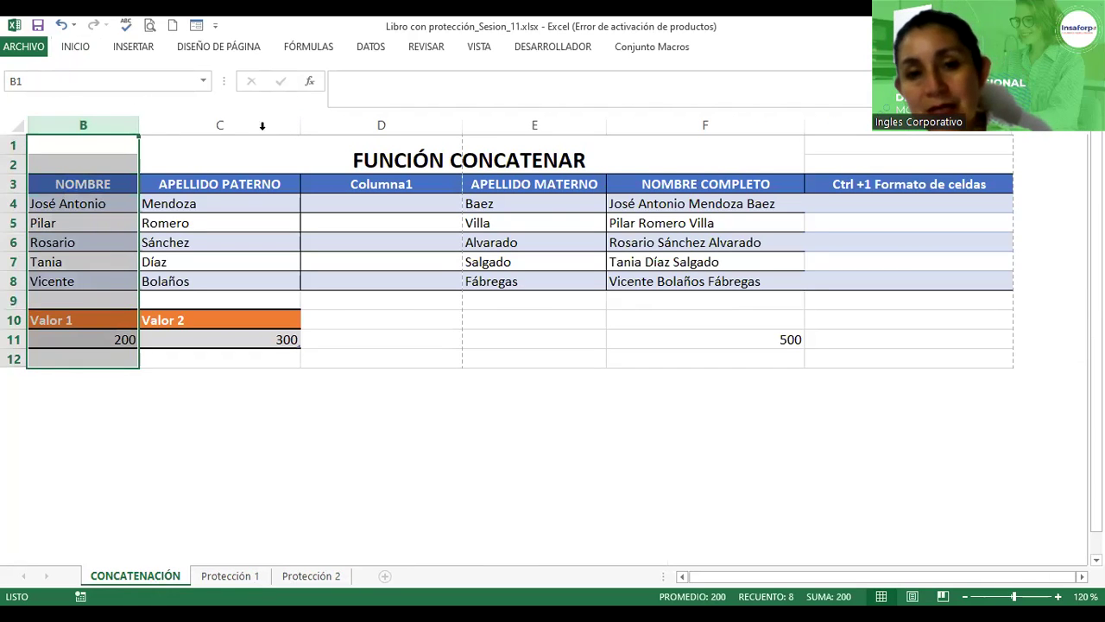
left_click(229, 126)
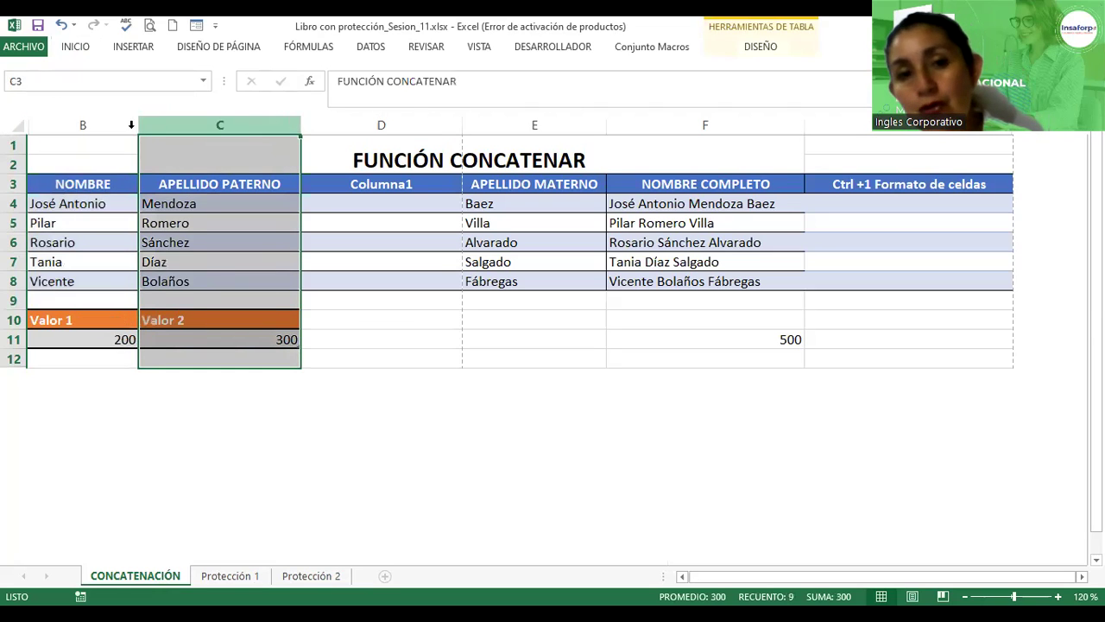
left_click(78, 125)
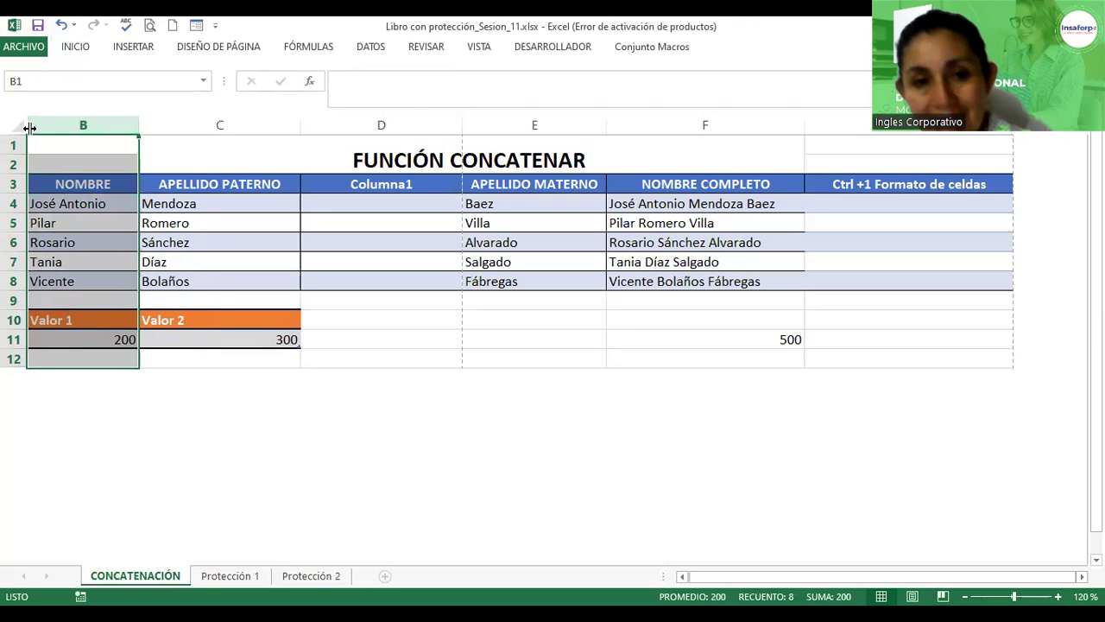
left_click_drag(30, 126, 86, 126)
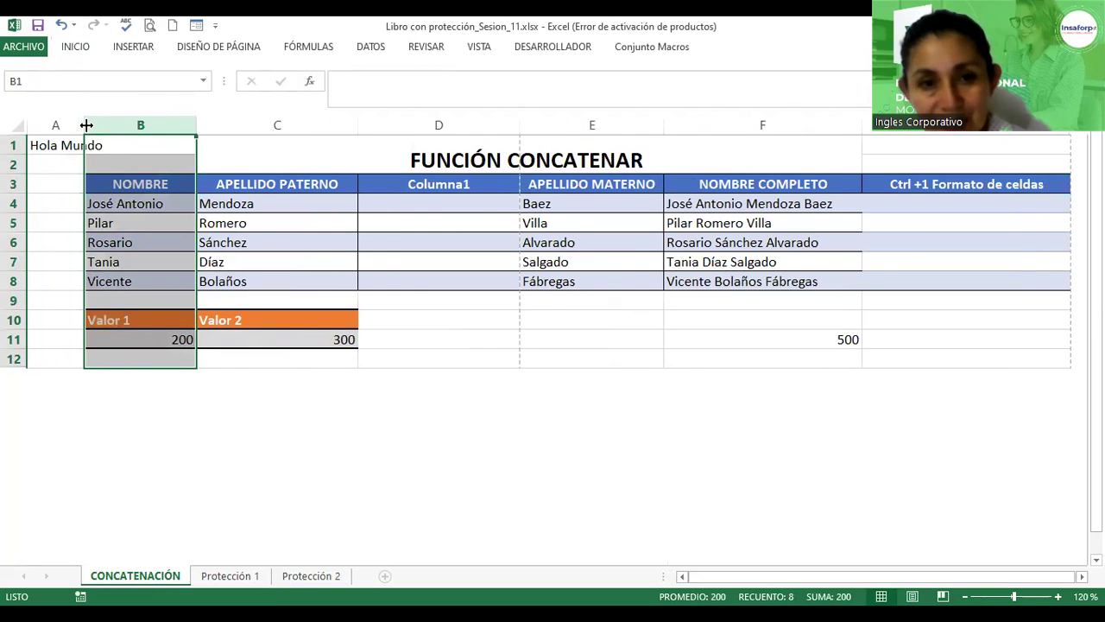
left_click_drag(107, 126, 135, 138)
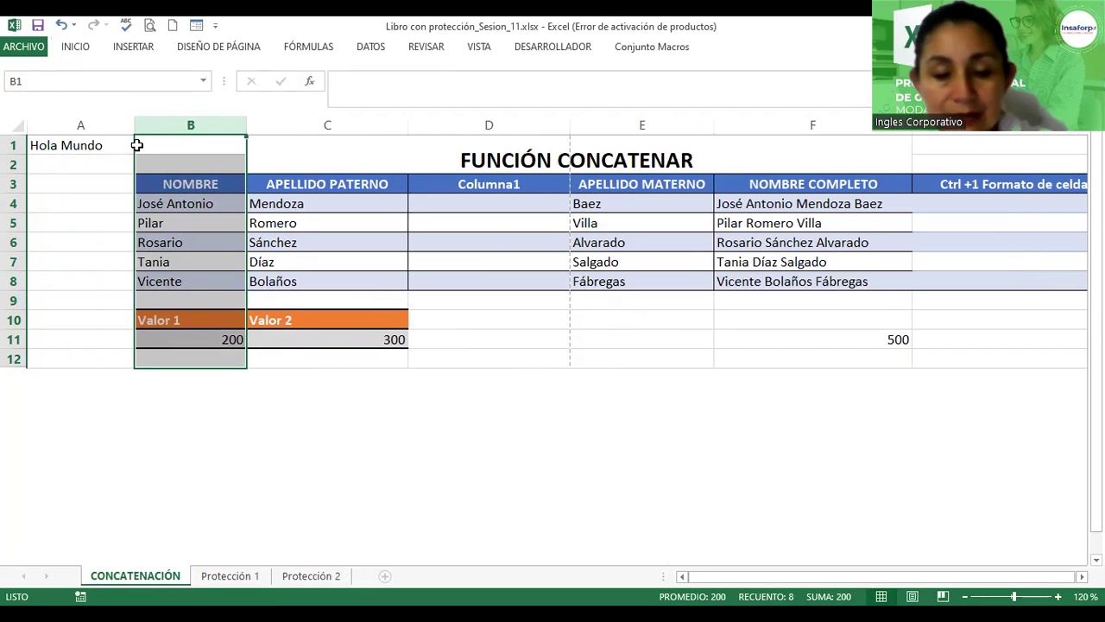
key("ctrl+z")
scroll(136, 145, "right", 2)
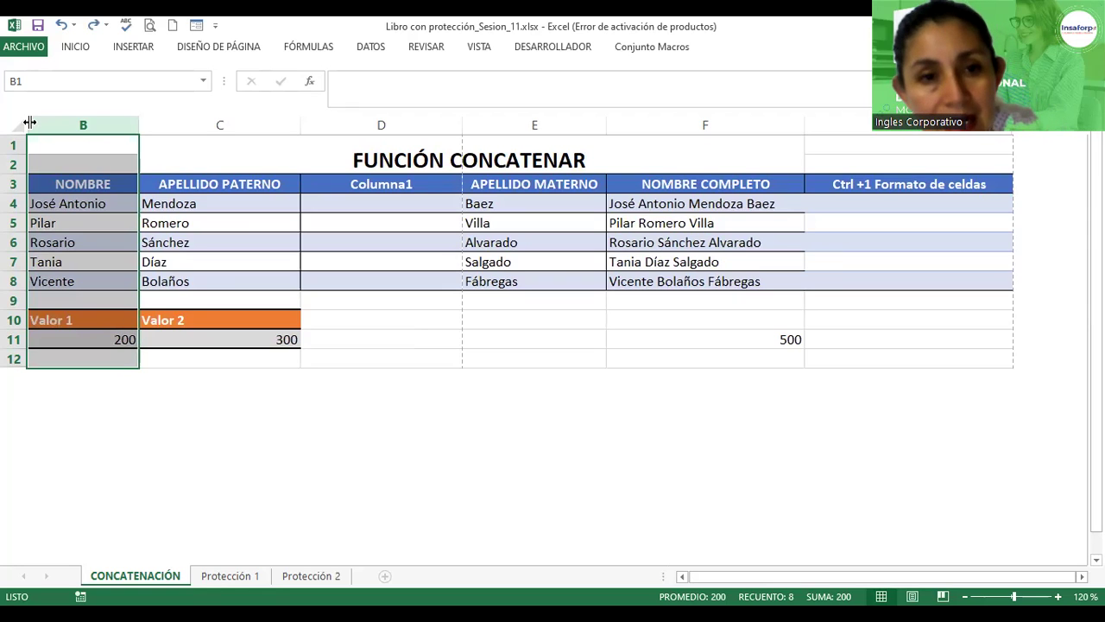
left_click(54, 126)
left_click_drag(53, 125, 130, 117)
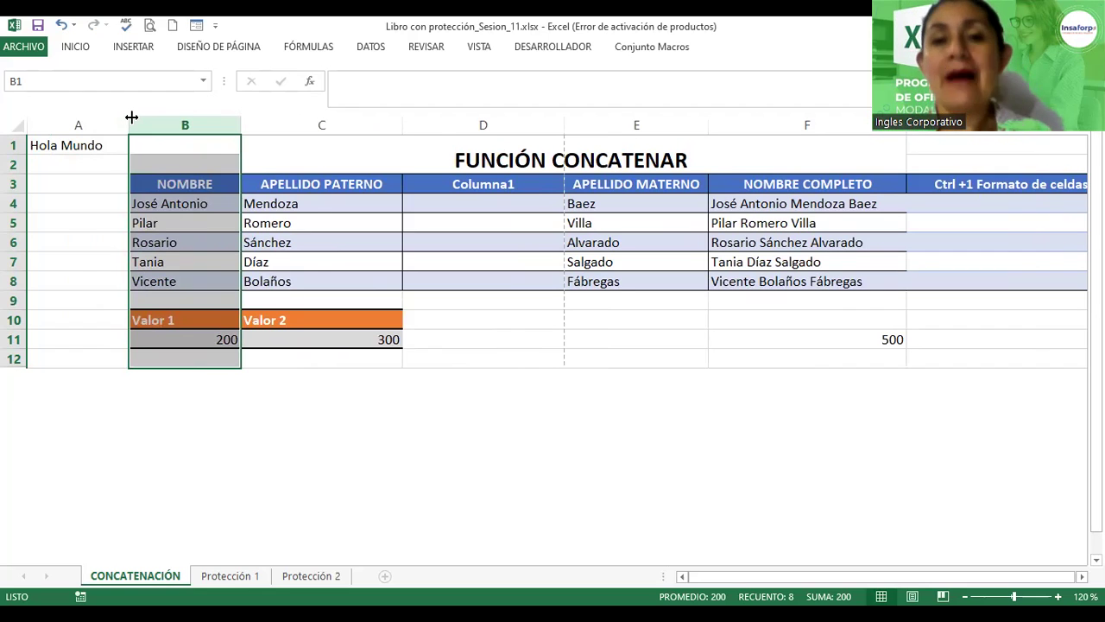
Select cells A4 through A9 in column A.
left_click(277, 222)
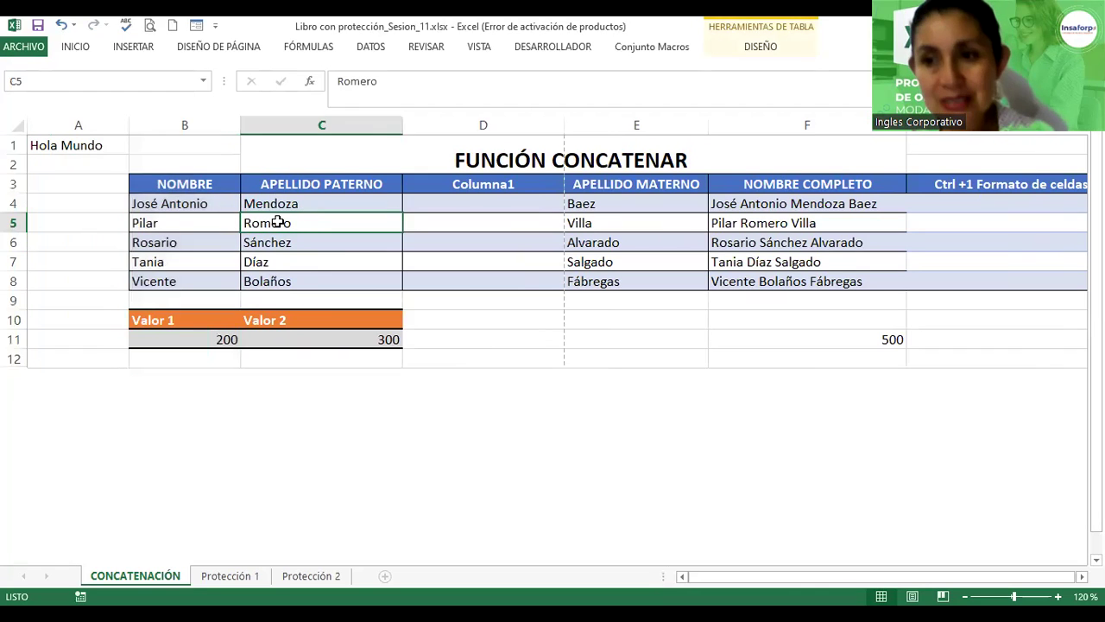
left_click(69, 185)
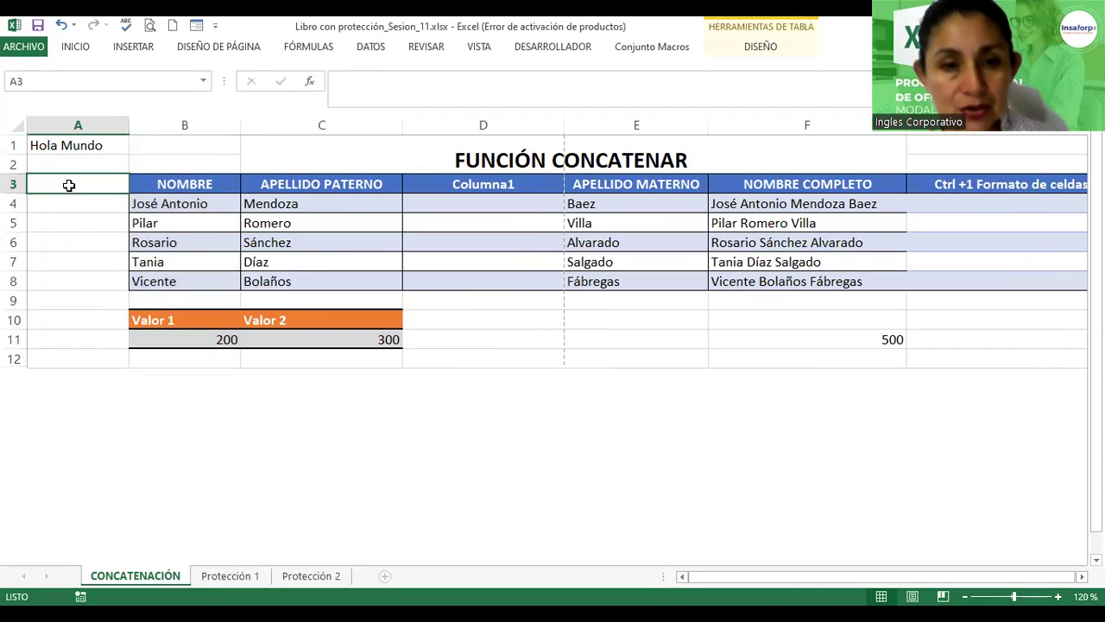
left_click_drag(69, 185, 97, 304)
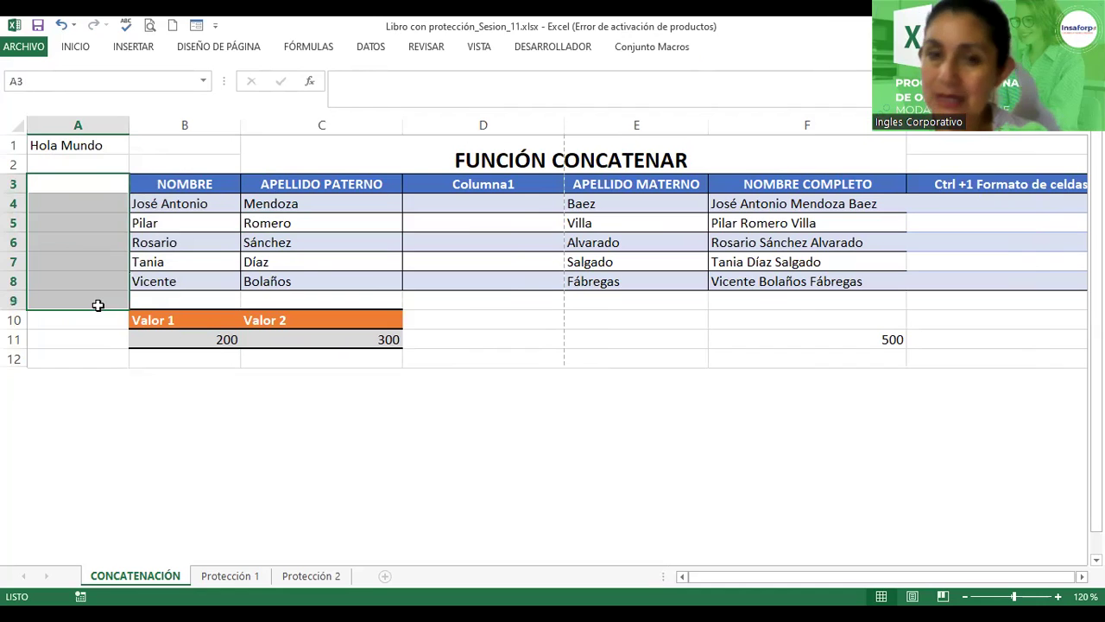
left_click(104, 194)
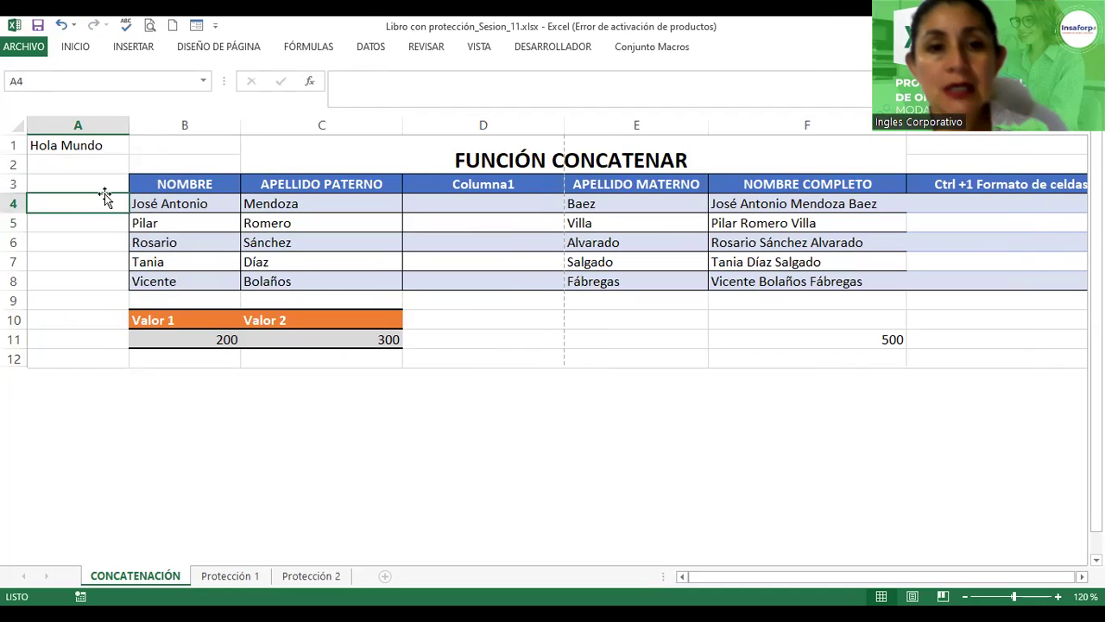
key("shift+Down")
key("shift+Down")
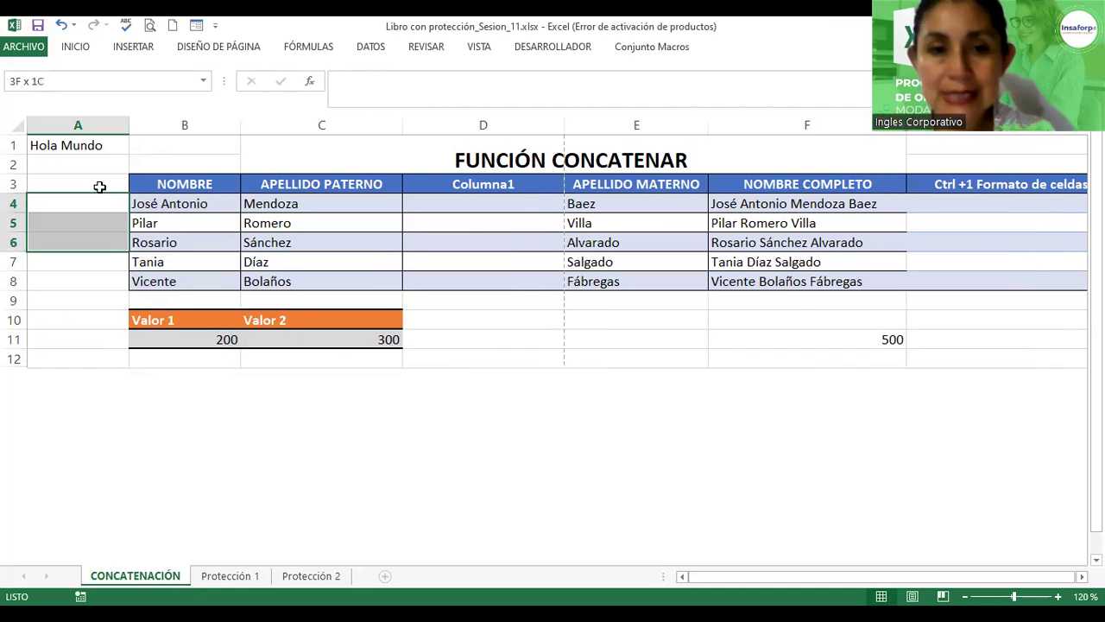
key("shift+Down")
key("shift+Down")
key("shift+Down")
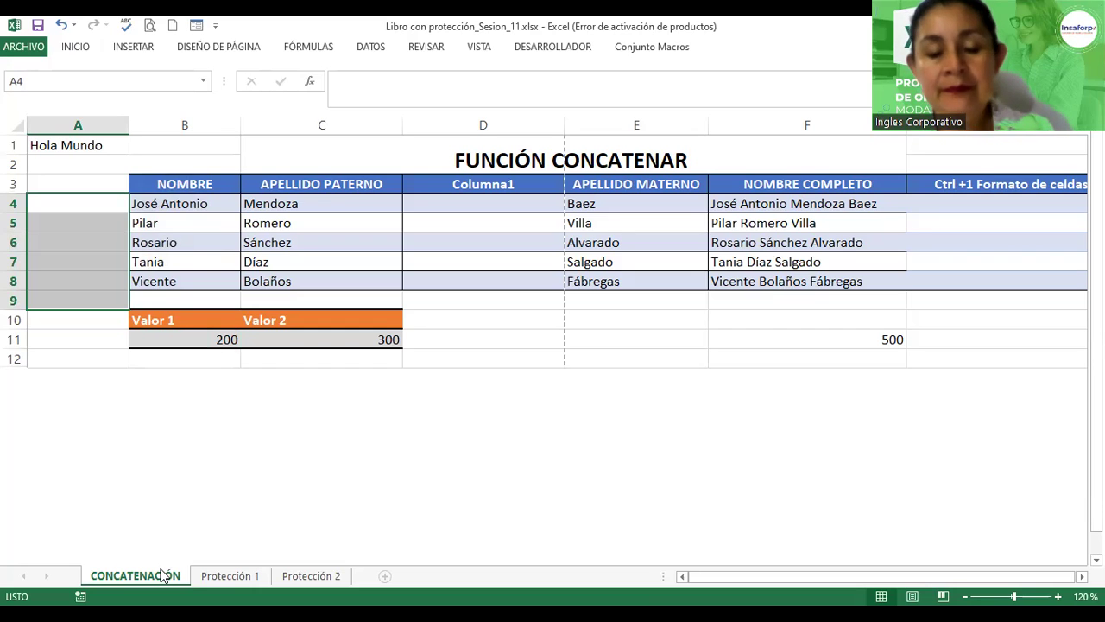
Group Protección 1 and 2 with CONCATENACIÓN, enter 'Excel Intermedio pm' in B1, and widen column B.
left_click(226, 577, "ctrl")
left_click(302, 578, "ctrl")
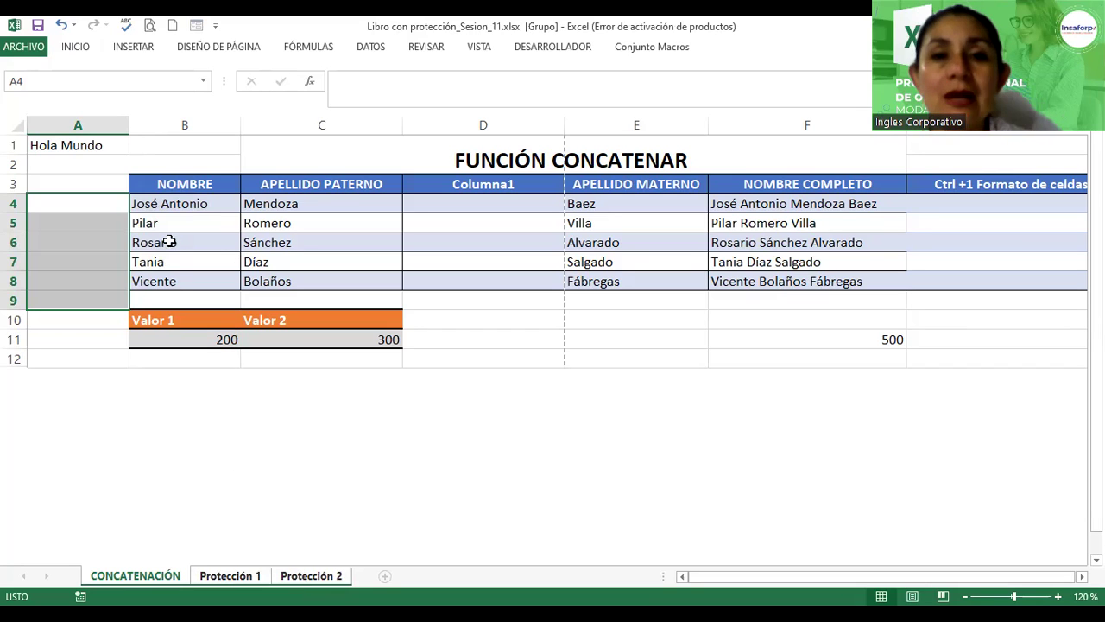
left_click(182, 141)
type("Excel Int")
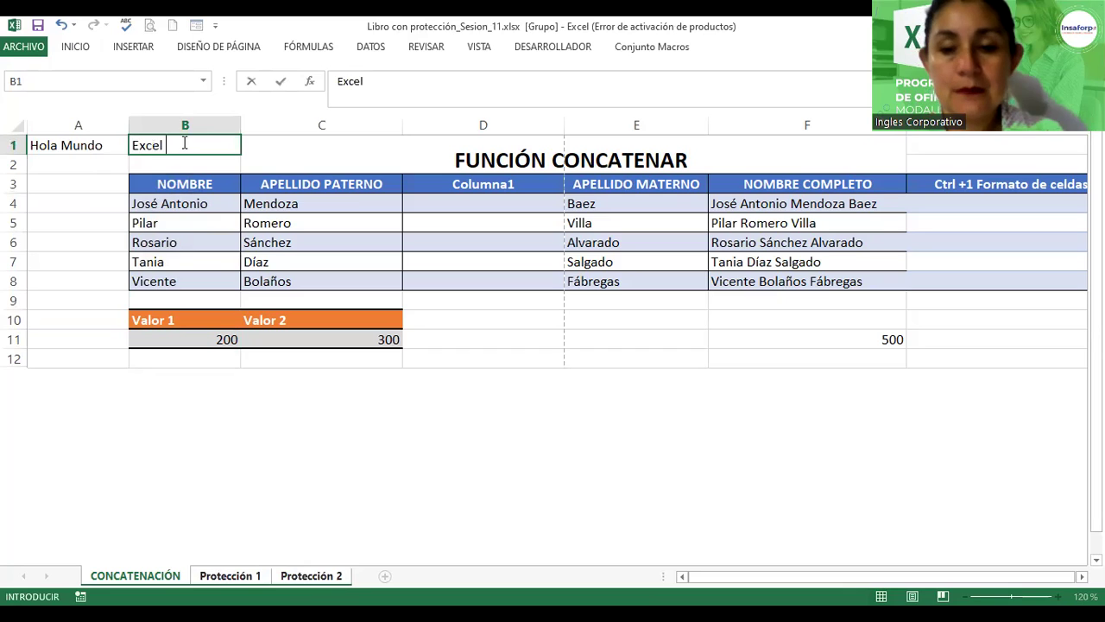
type("ermedio")
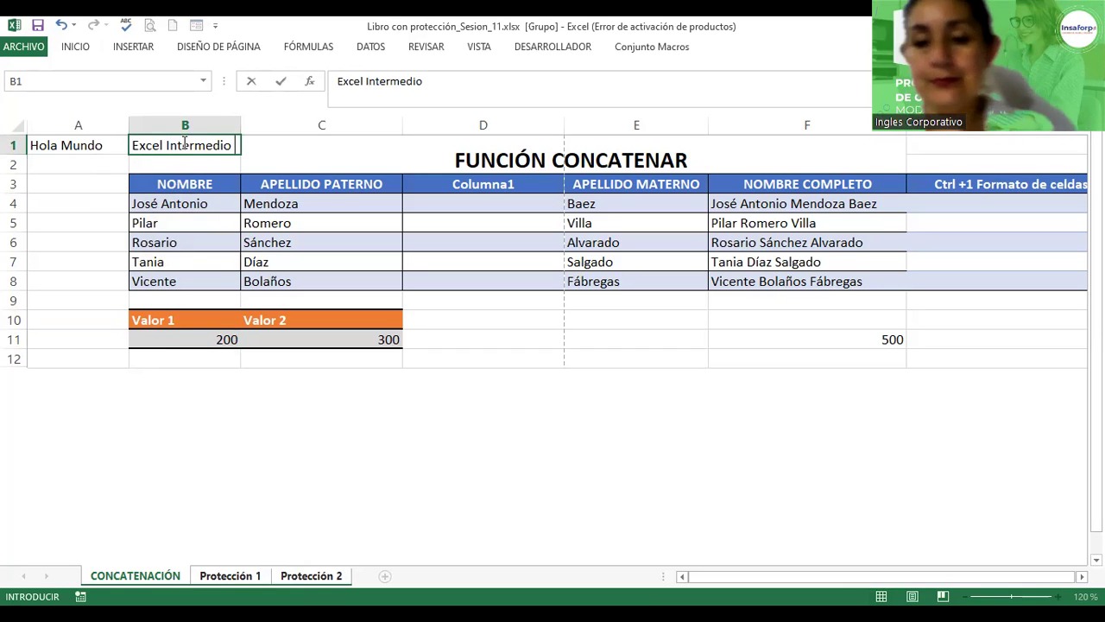
type("  p")
key("BackSpace")
key("BackSpace")
type("pm")
key("Return")
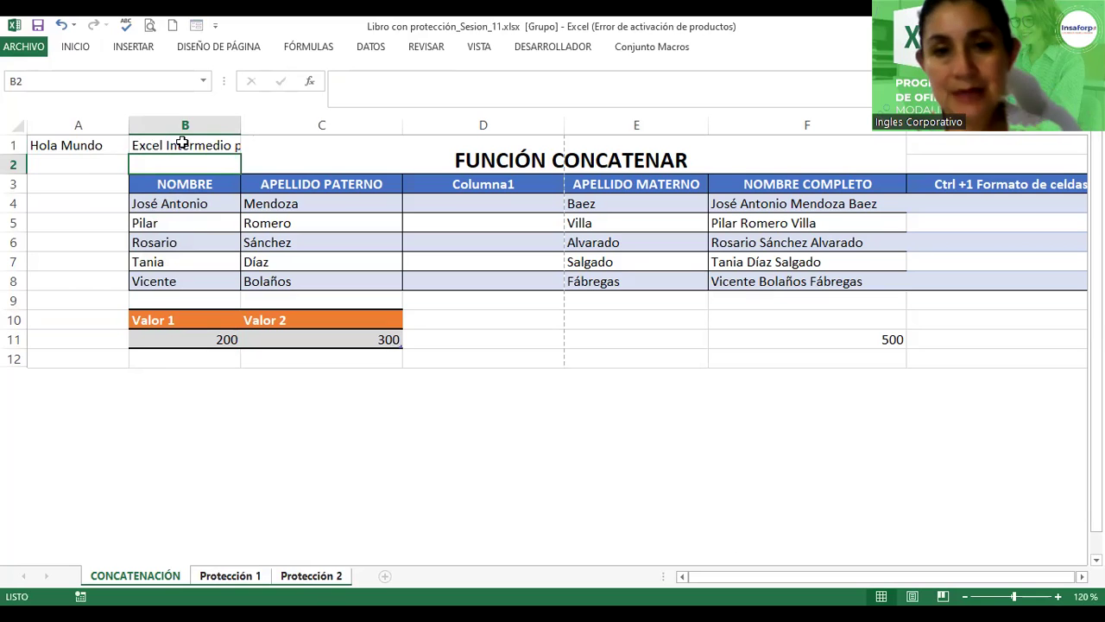
left_click_drag(239, 124, 271, 123)
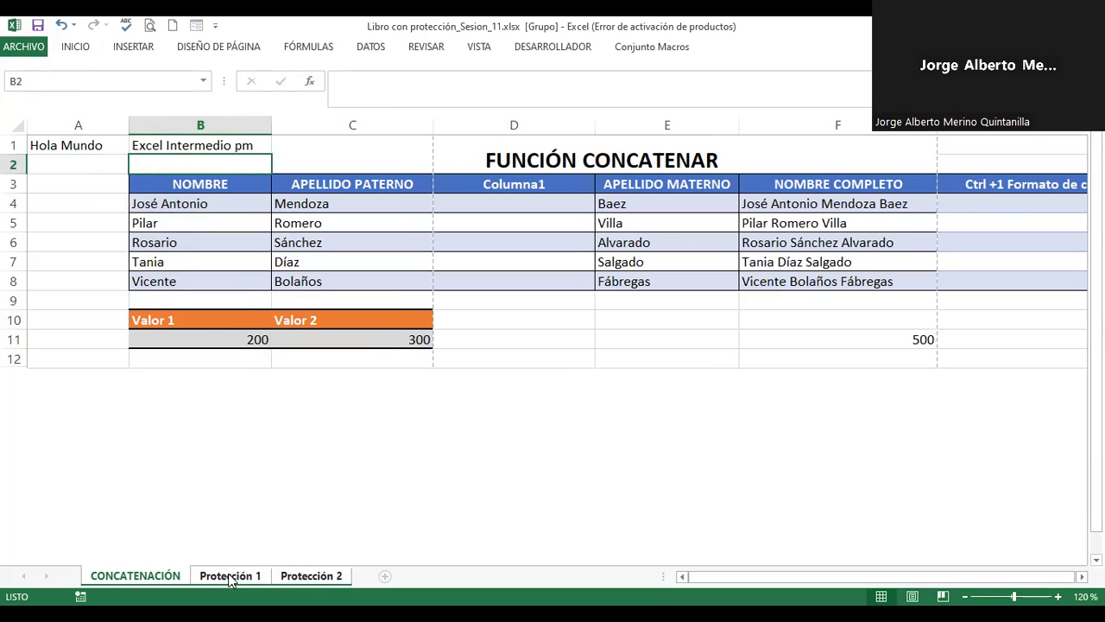
Ungroup the sheets with Desagrupar hojas and settle on the Protección 1 sheet.
right_click(230, 579)
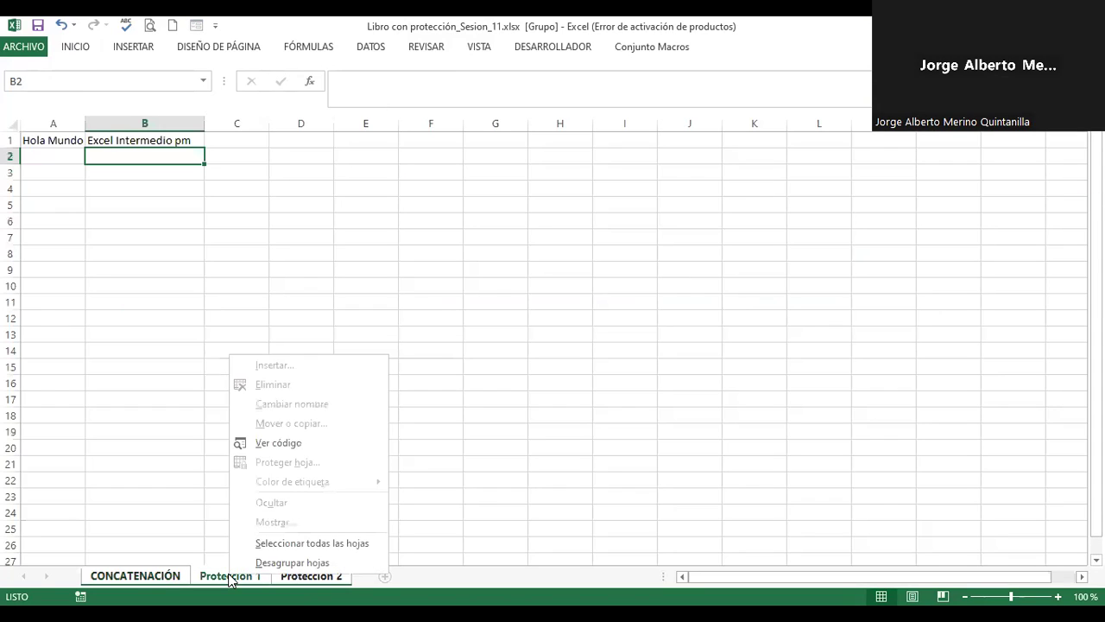
left_click(160, 577)
left_click(162, 577)
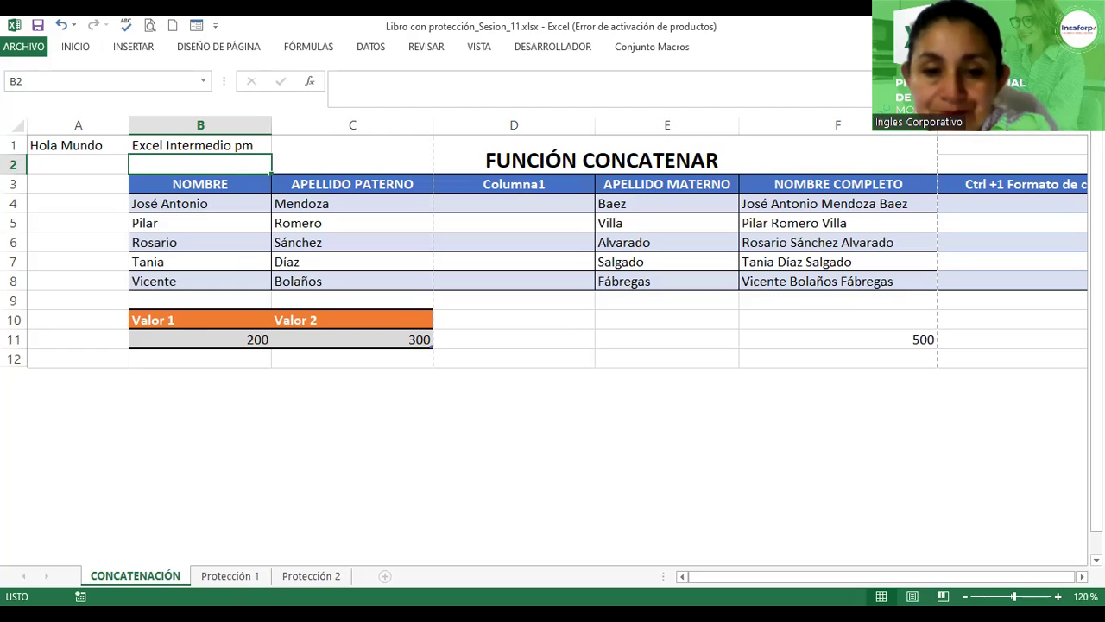
left_click(227, 576)
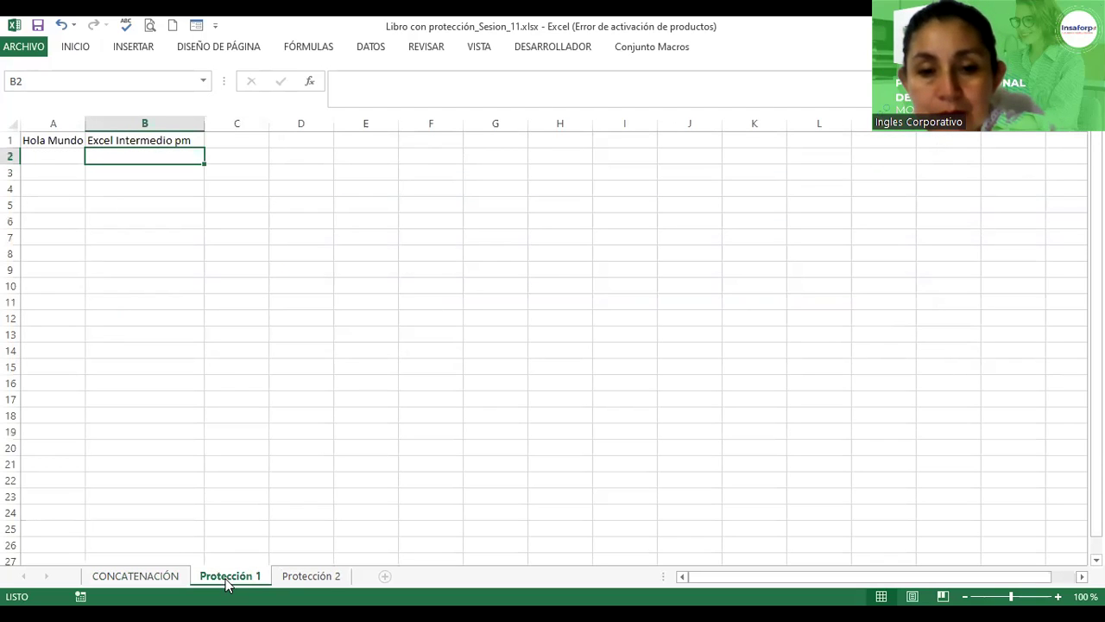
left_click(303, 579)
left_click(230, 576)
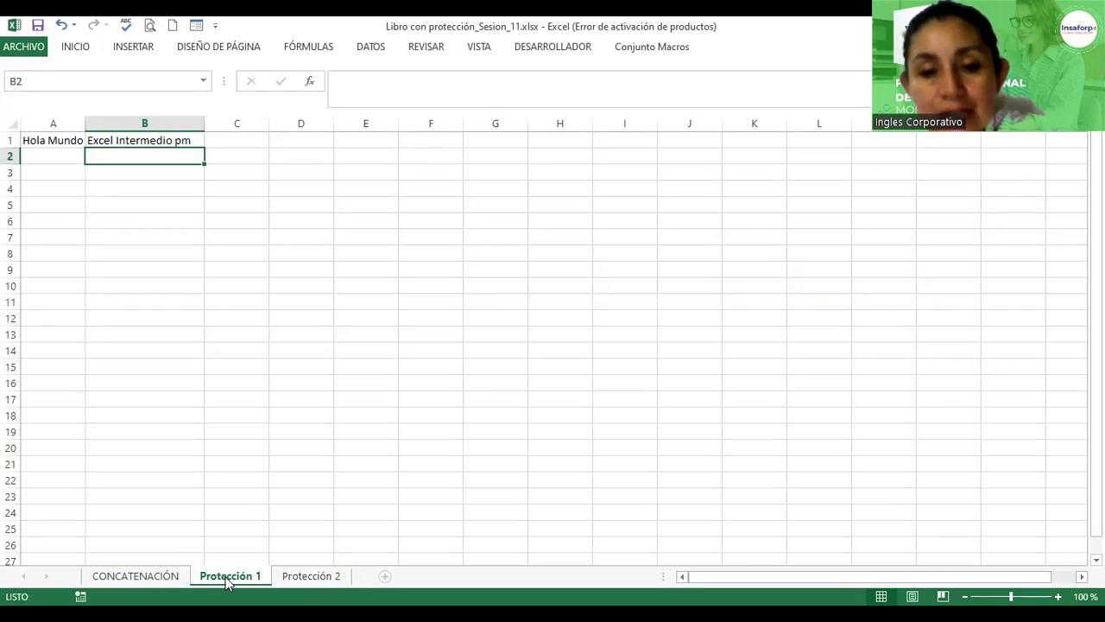
Use Seleccionar todas las hojas from the Protección 1 tab menu to group all three sheets.
right_click(228, 583)
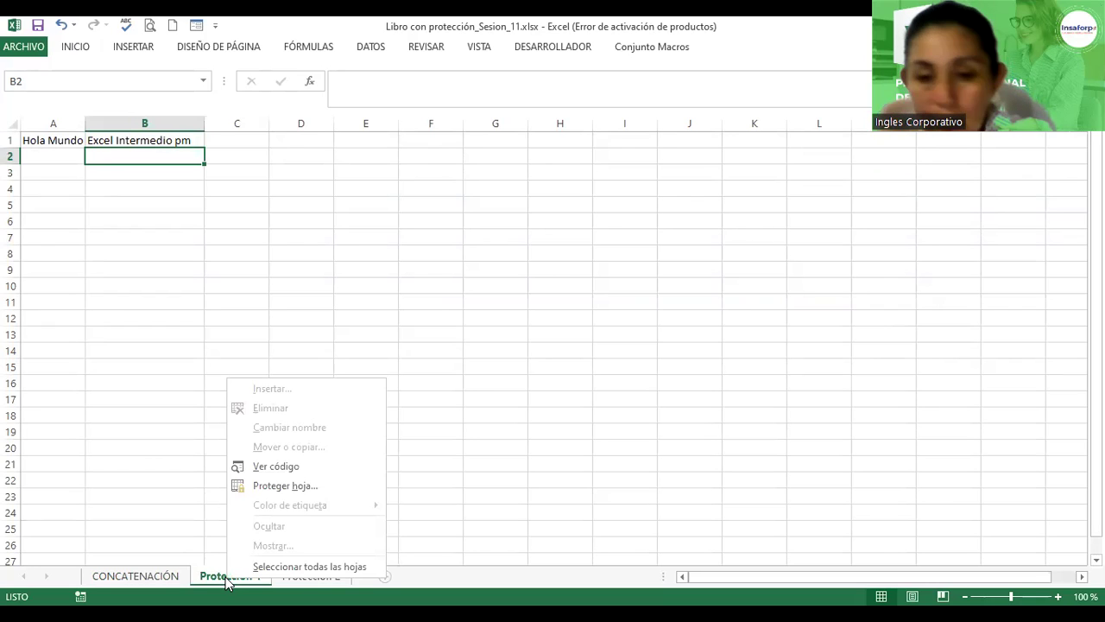
left_click(274, 566)
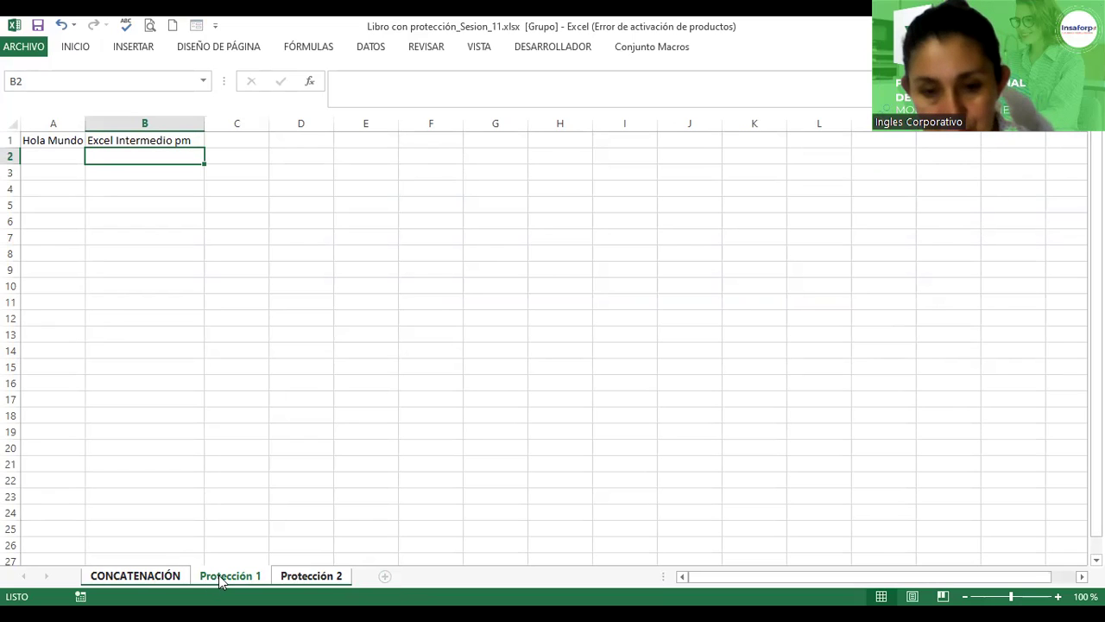
Type the title 'Protección de Hojas de Cálculo' into cell D1.
left_click(290, 140)
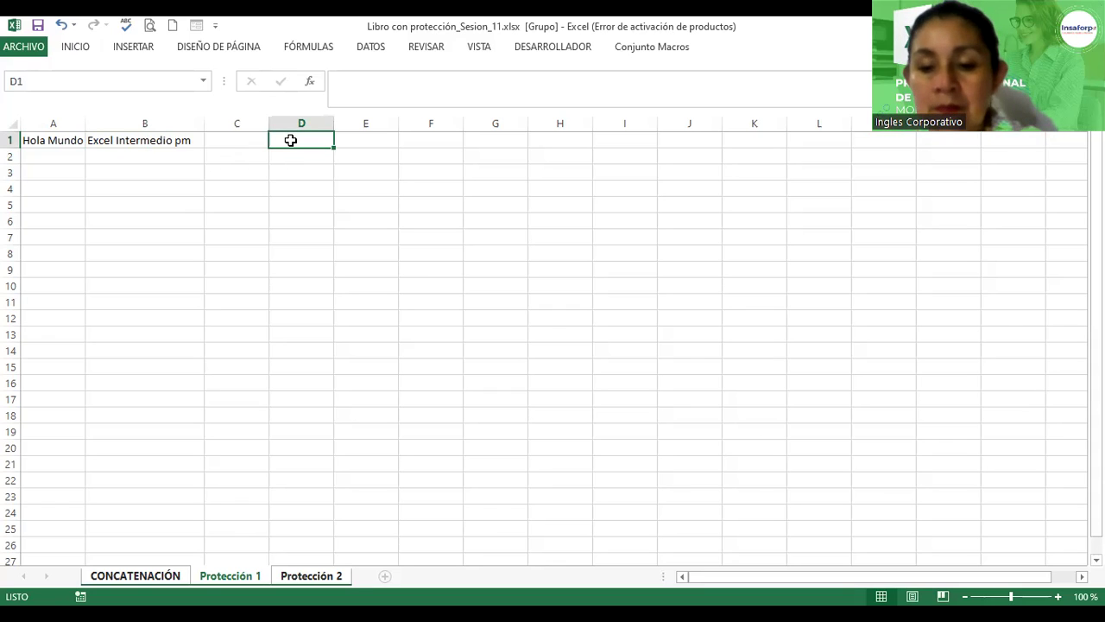
type("Prote")
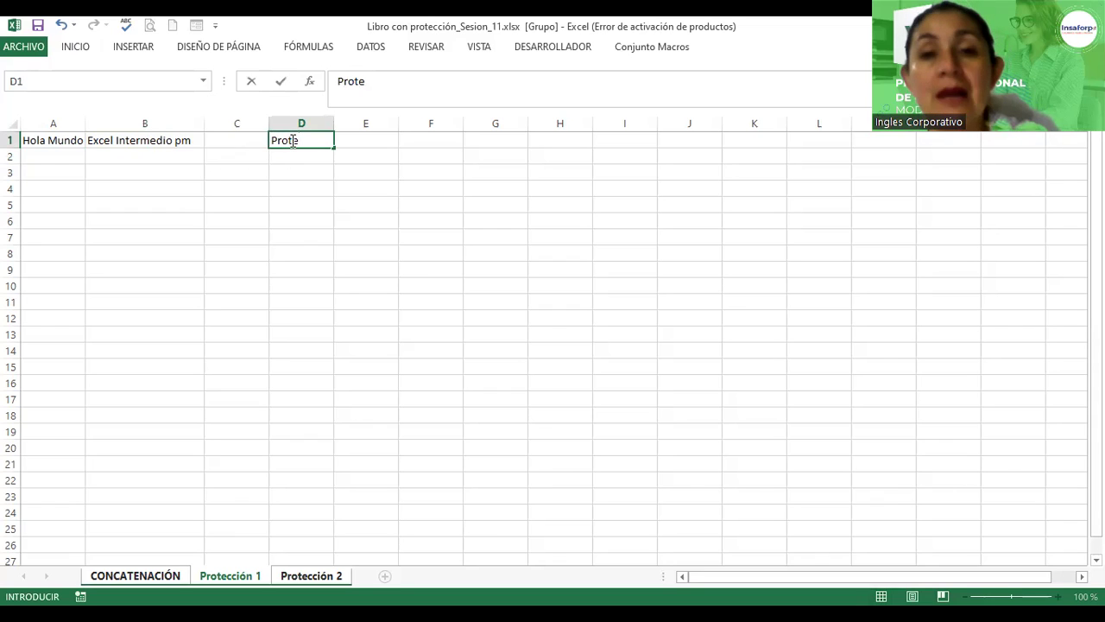
type("ge")
key("BackSpace")
type("ecci")
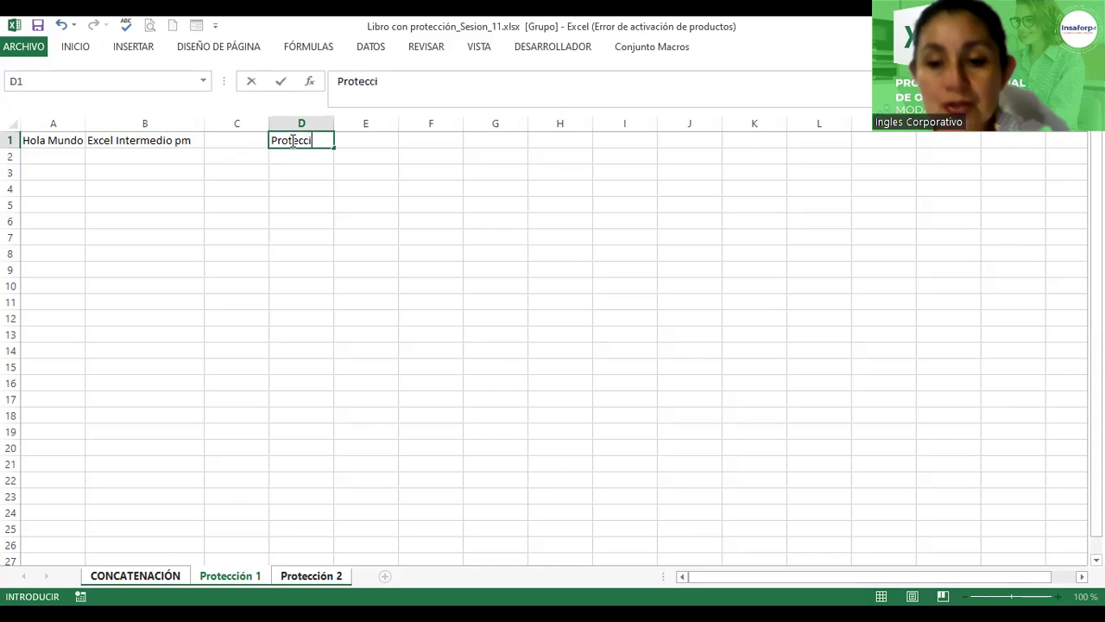
type("ón de")
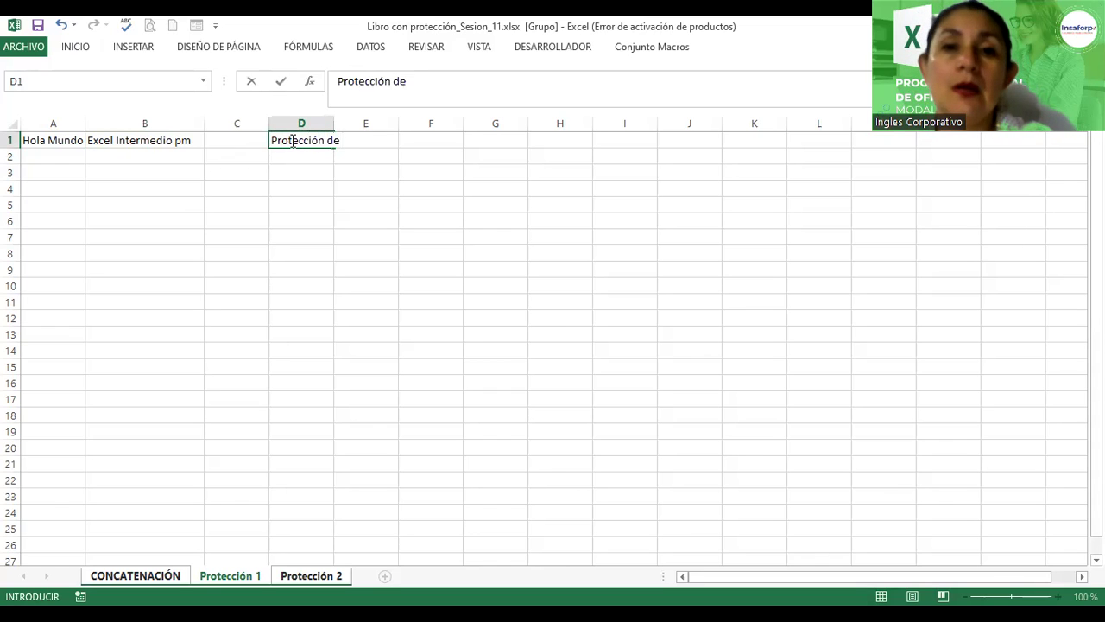
type(" Hojas de Cálculo")
key("BackSpace")
type("lculo")
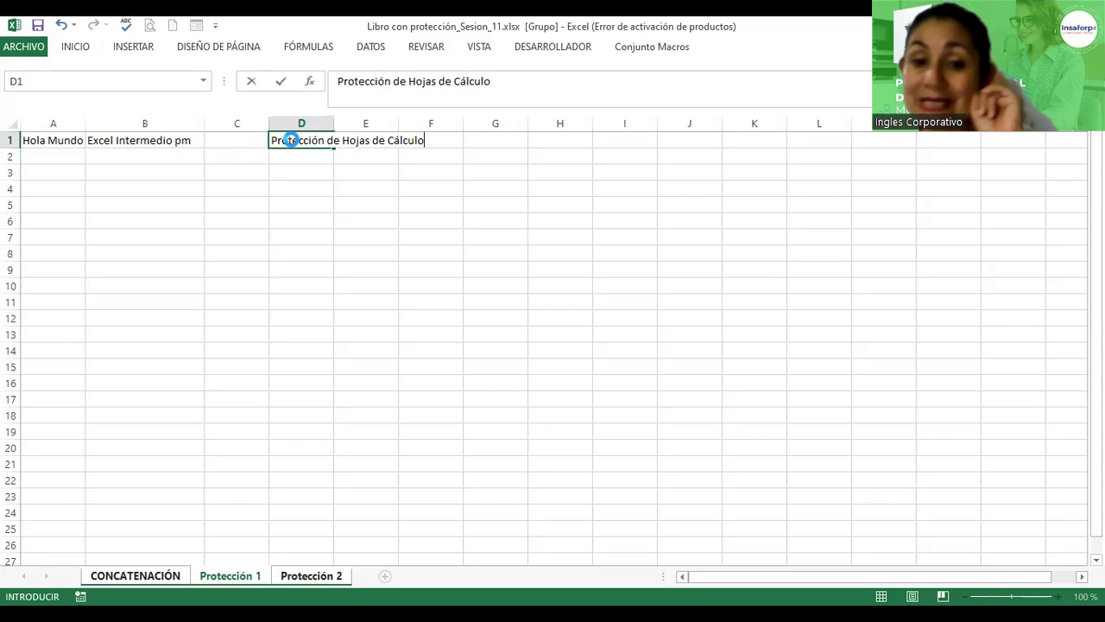
key("Return")
Make the D1 title bold and raise its font size to 14.
left_click(290, 141)
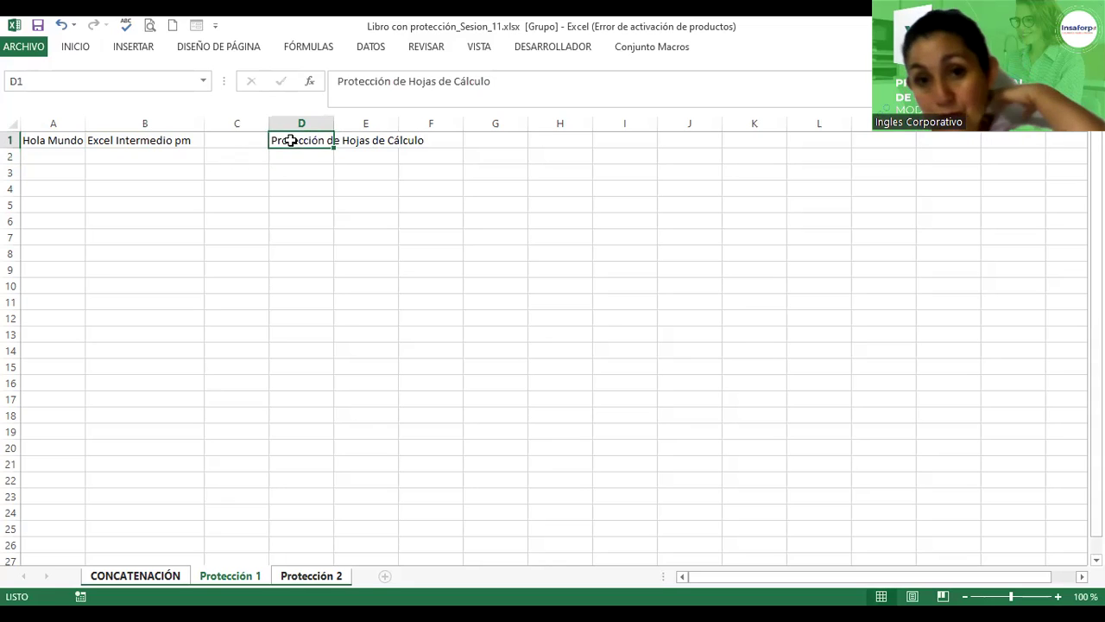
left_click(64, 49)
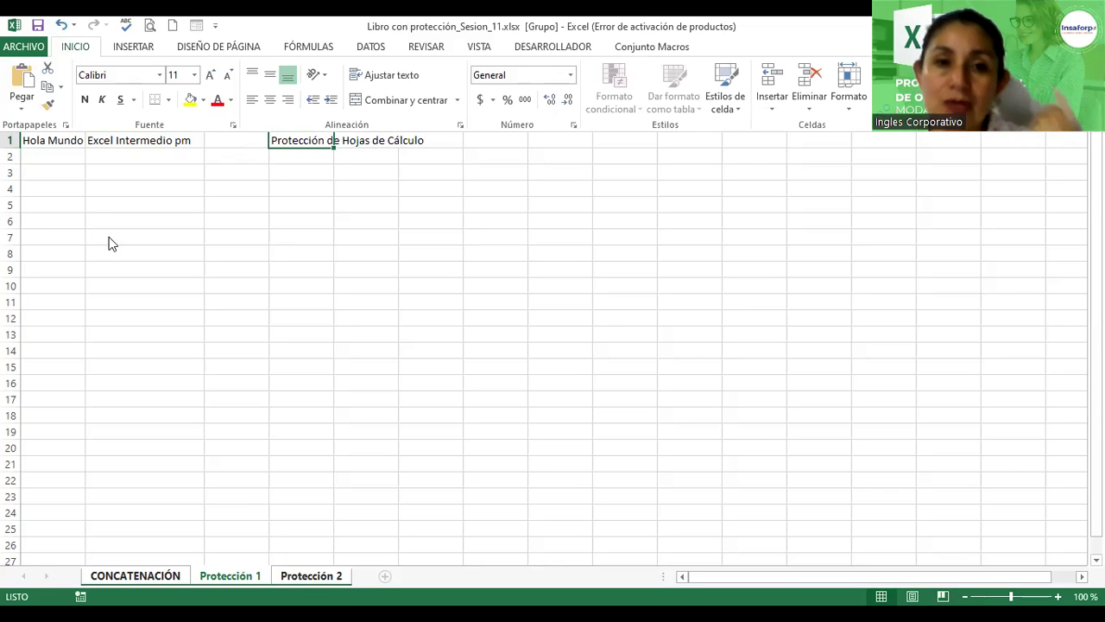
left_click(85, 99)
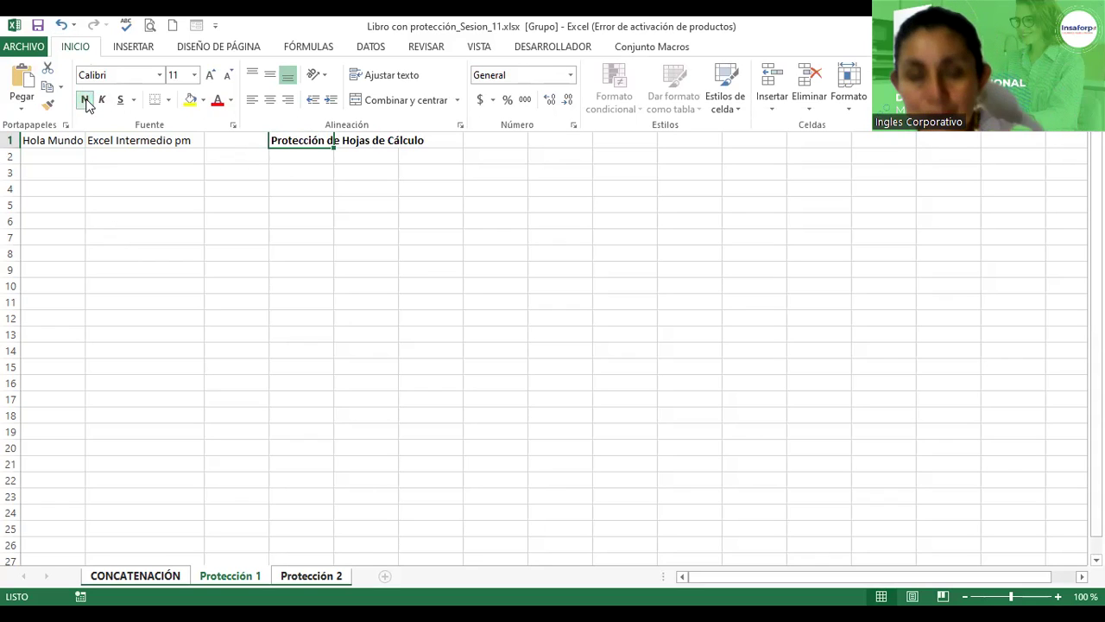
left_click(210, 76)
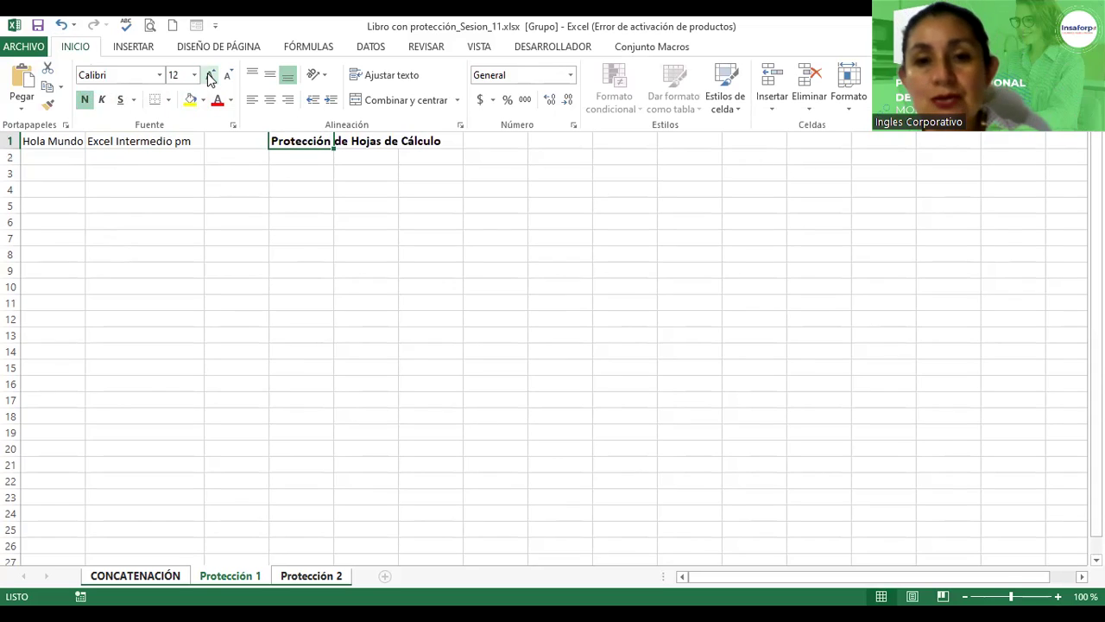
left_click(210, 76)
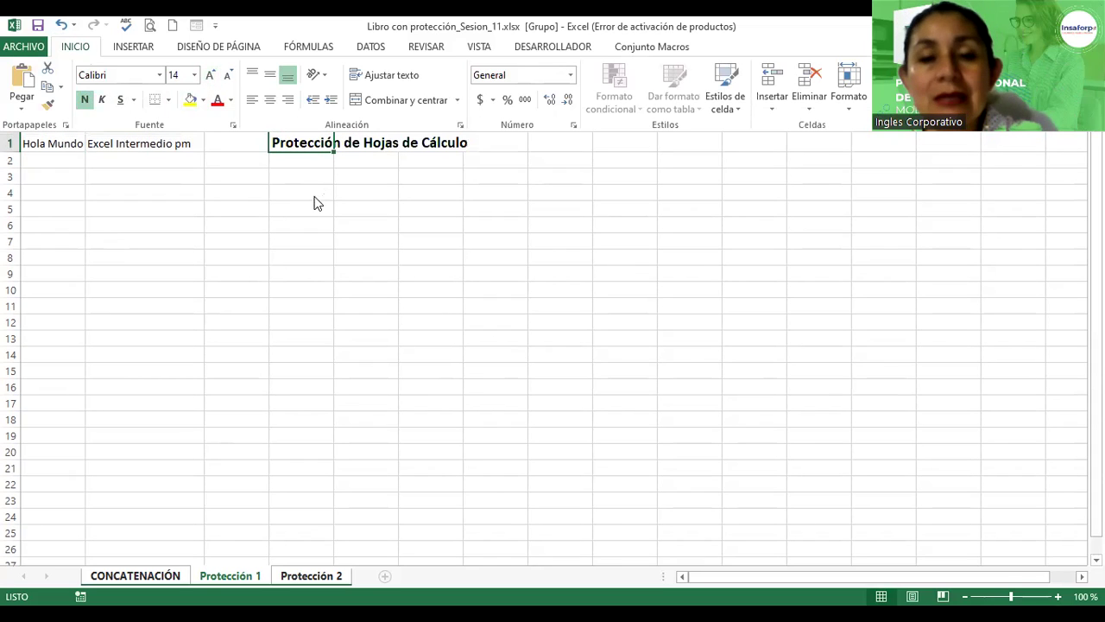
left_click(312, 428)
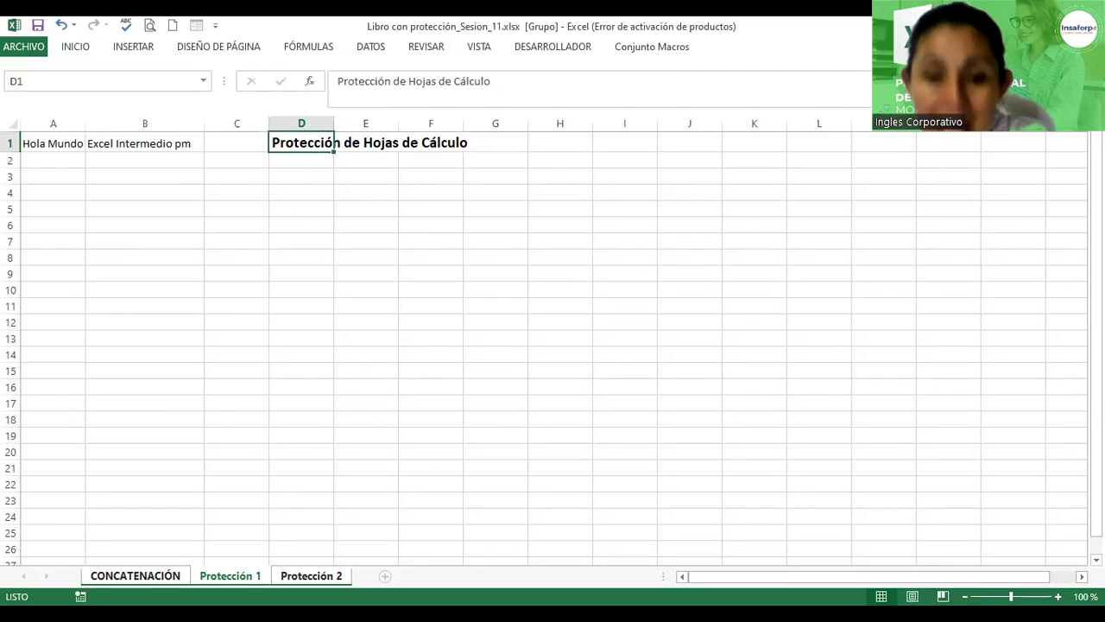
Ungroup the sheets and check the D1 title on CONCATENACIÓN, Protección 1 and Protección 2.
right_click(250, 584)
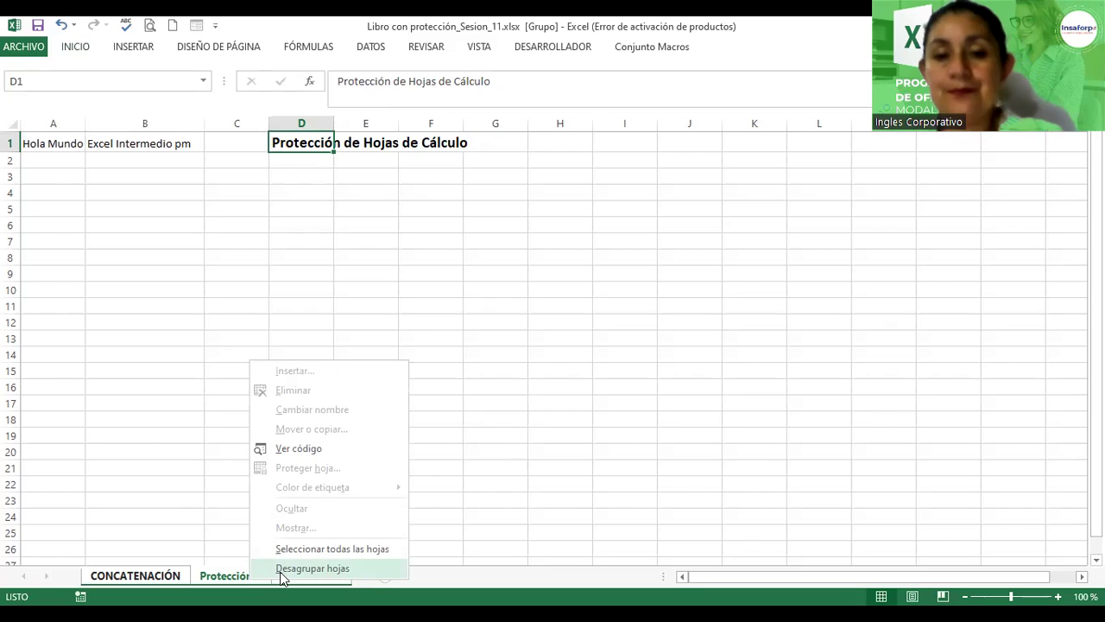
left_click(283, 569)
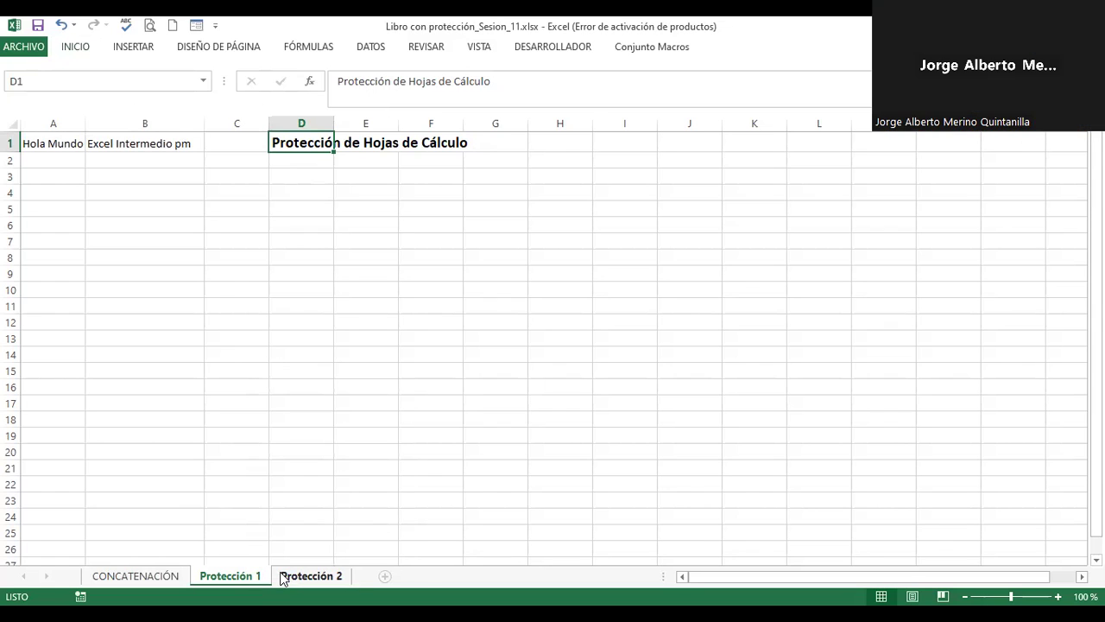
left_click(178, 576)
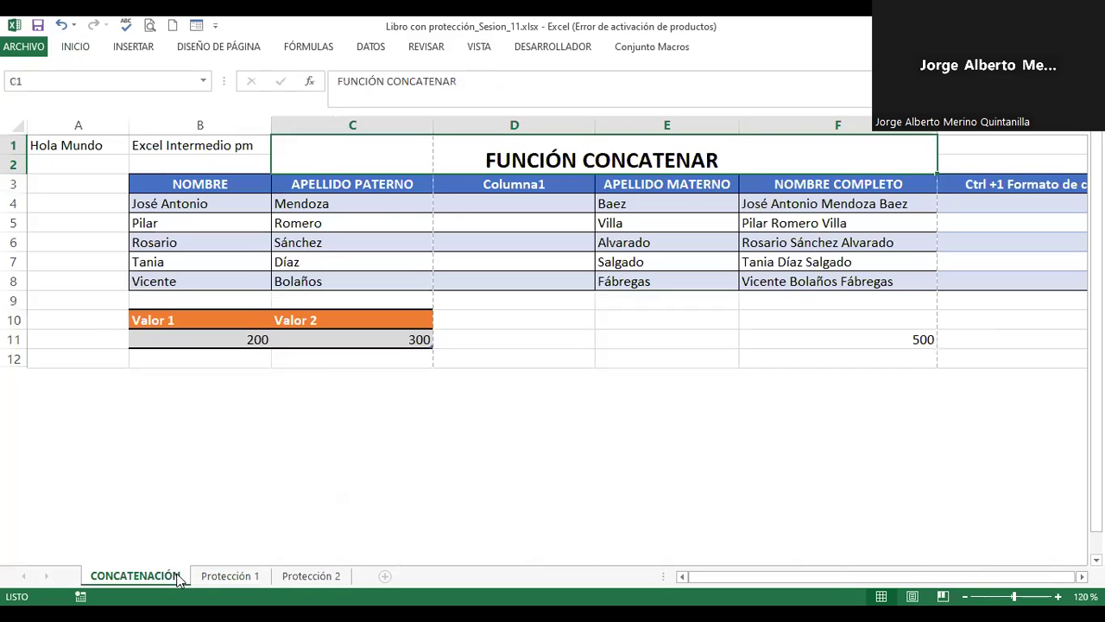
left_click(257, 576)
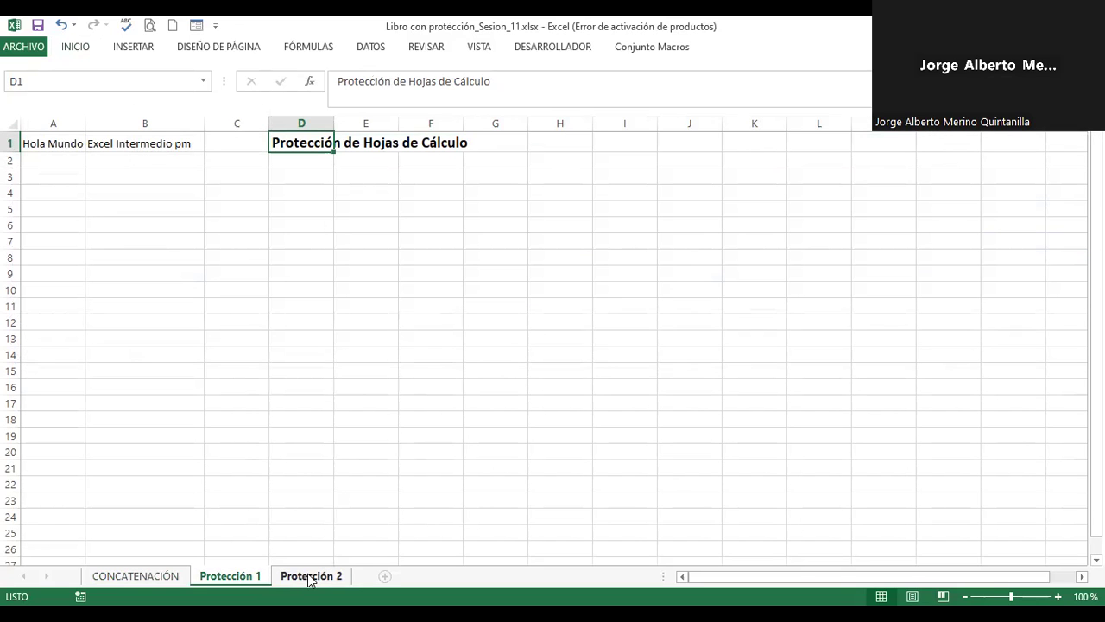
left_click(308, 577)
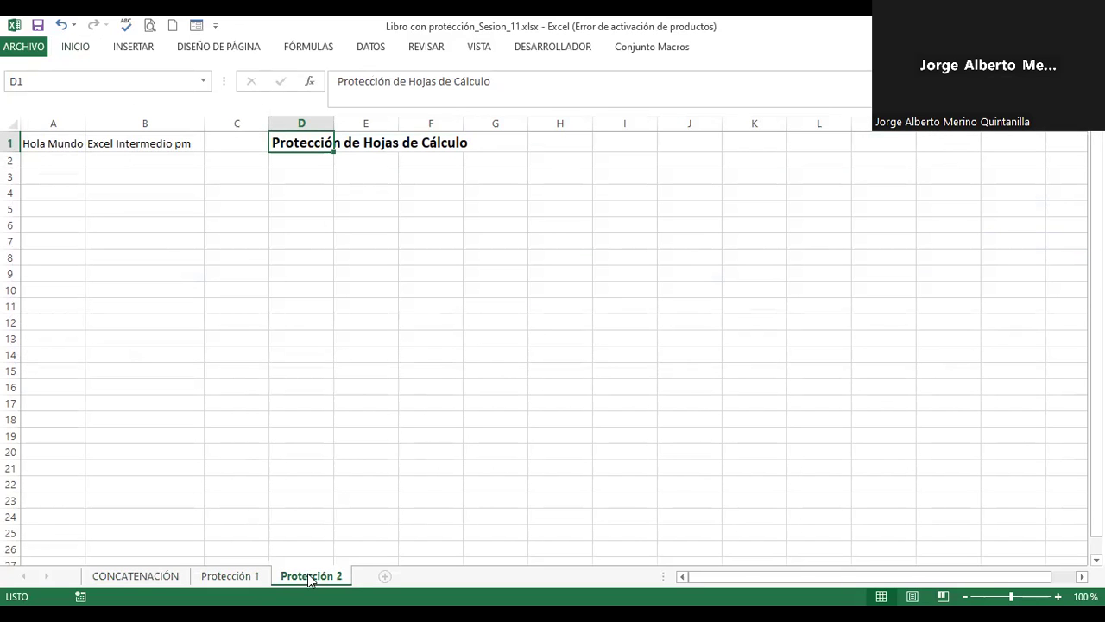
left_click(256, 576)
left_click(178, 575)
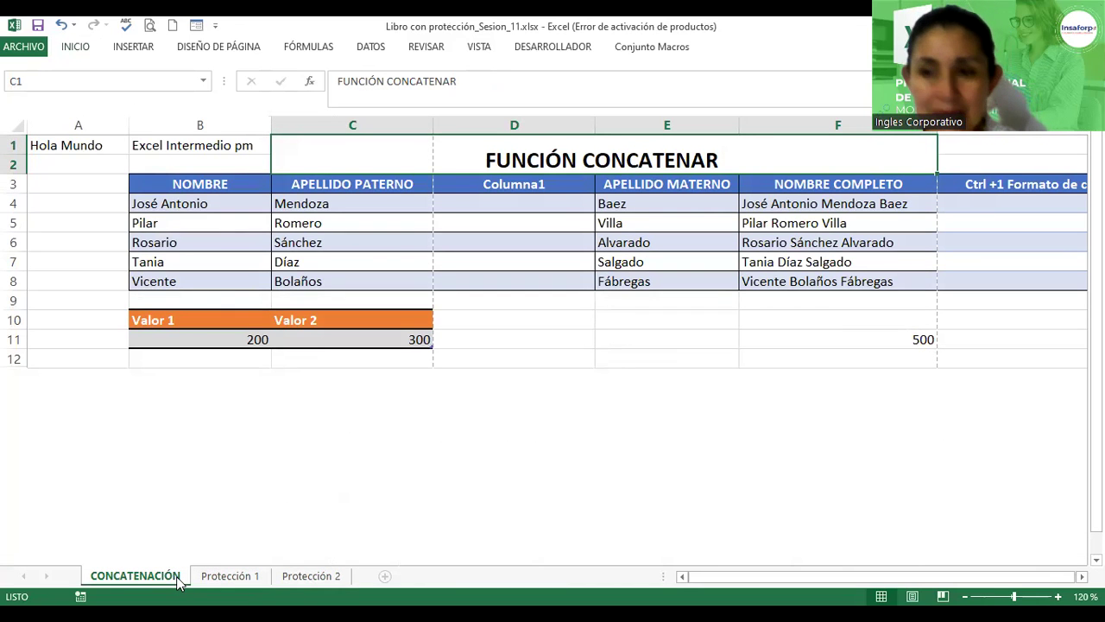
left_click(220, 578)
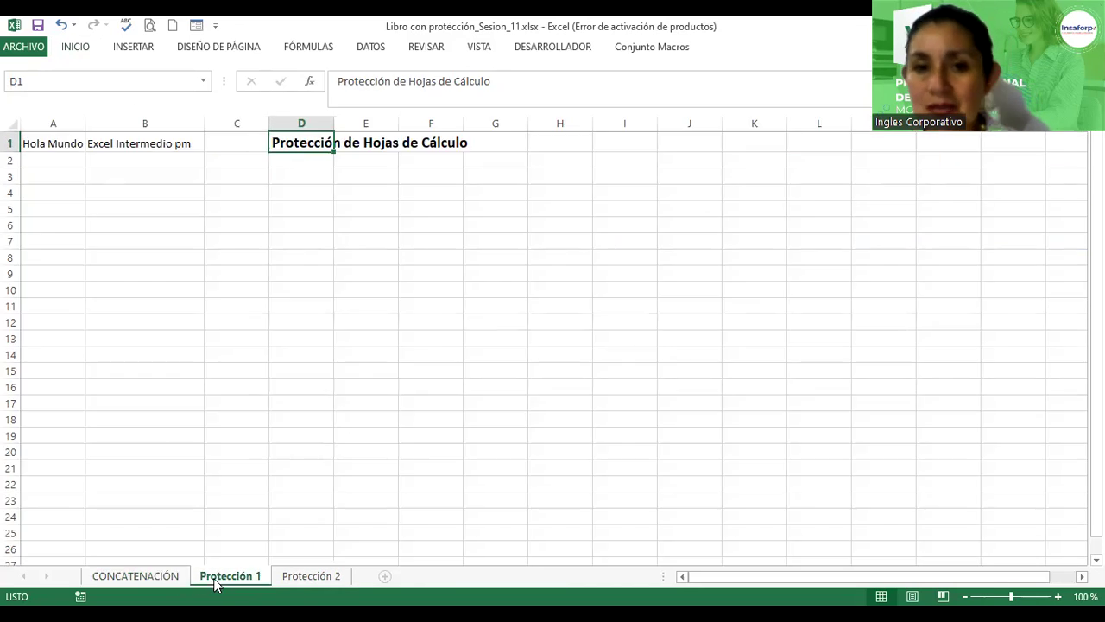
left_click(319, 581)
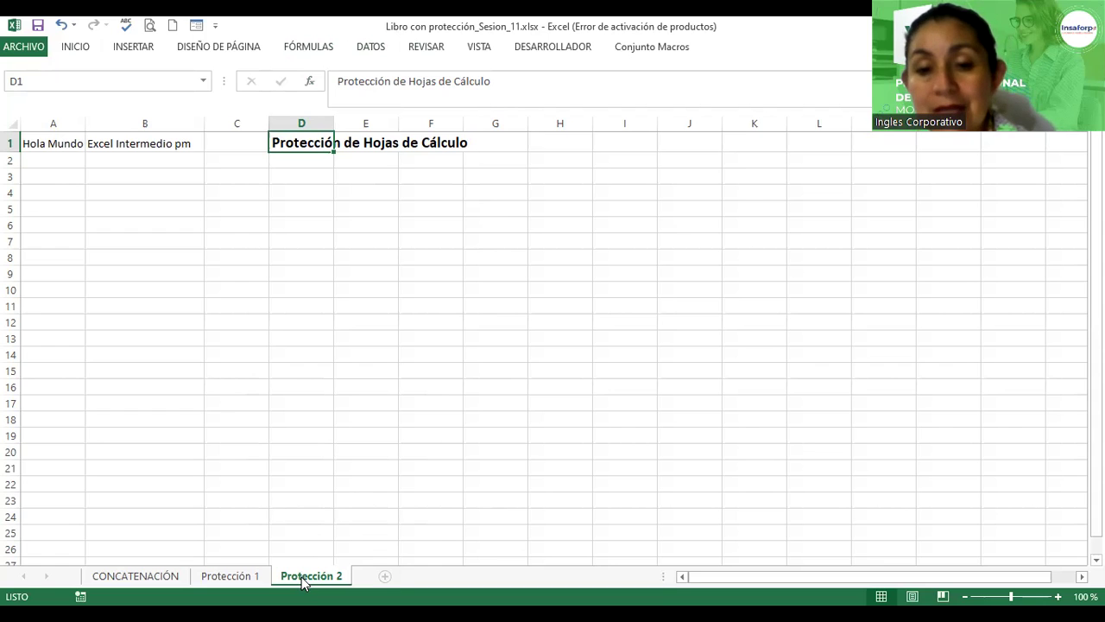
Group only the Protección 1 and Protección 2 sheets together.
left_click(223, 582)
left_click(328, 584)
left_click(249, 582)
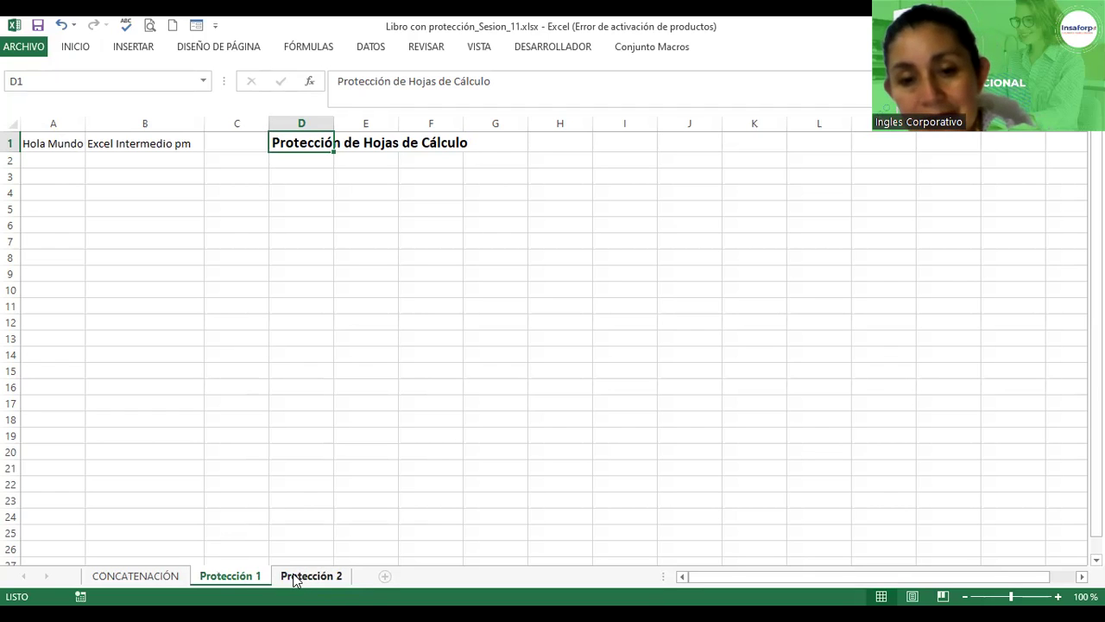
left_click(293, 577, "ctrl")
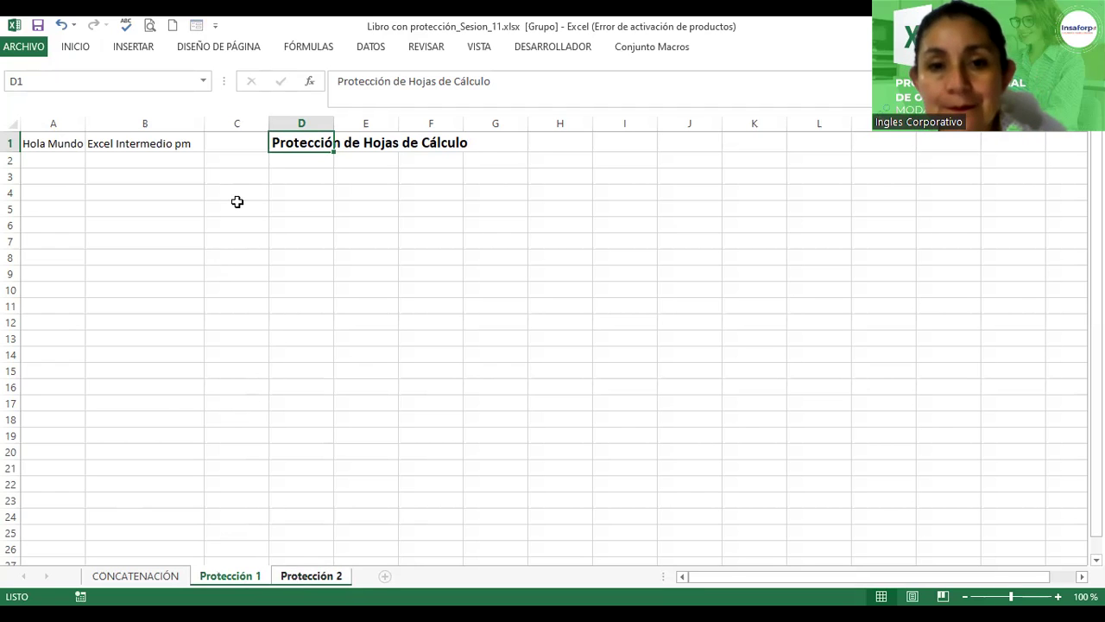
Type the headers Codigo, Descripción and Cantidad into C5:E5.
left_click(233, 213)
type("Codigo")
key("Tab")
type("Desp")
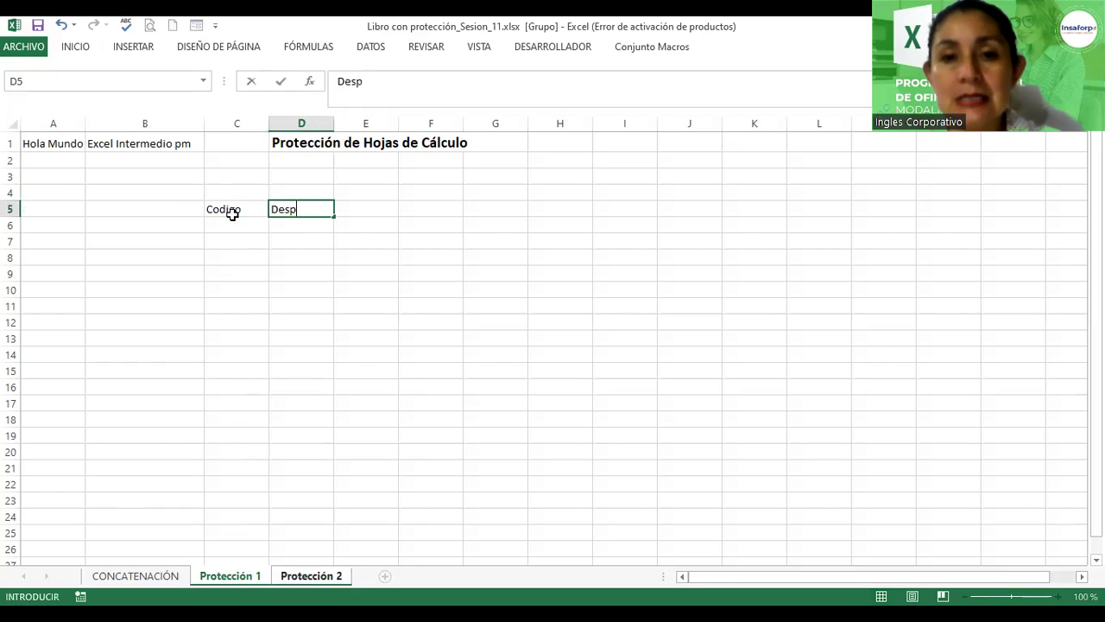
key("BackSpace")
type("cripción")
key("Tab")
type("Cantidad")
key("Tab")
Add the Precio and Total headers in F5:G5, then select the table range C5:G11.
type("PReci")
key("BackSpace")
key("BackSpace")
key("BackSpace")
key("BackSpace")
type("recio")
key("Tab")
type("Total")
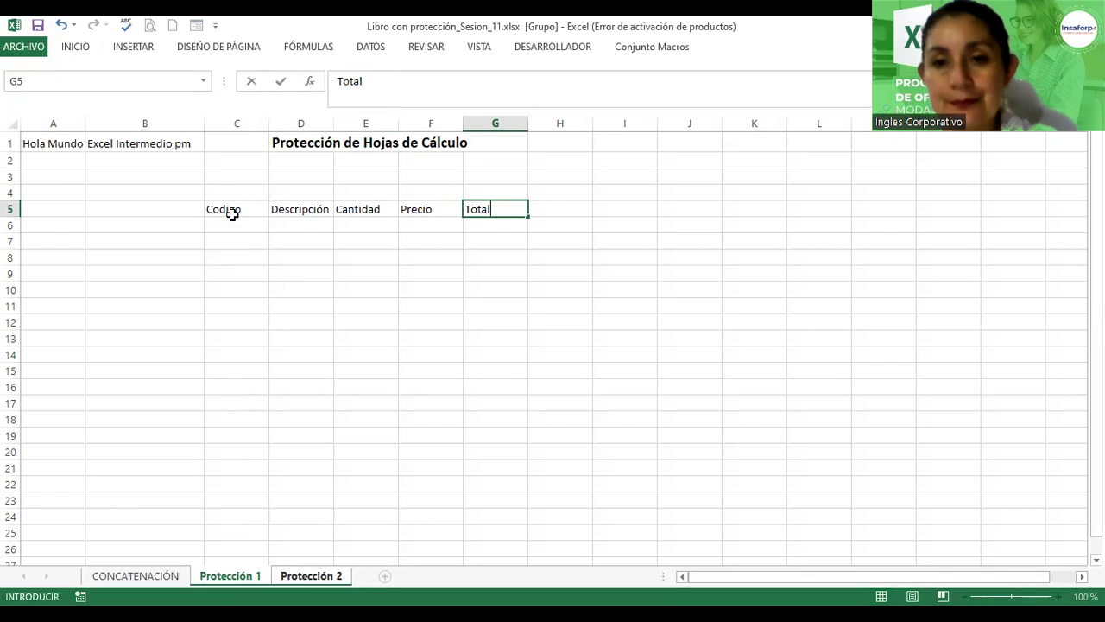
key("Return")
left_click(253, 213)
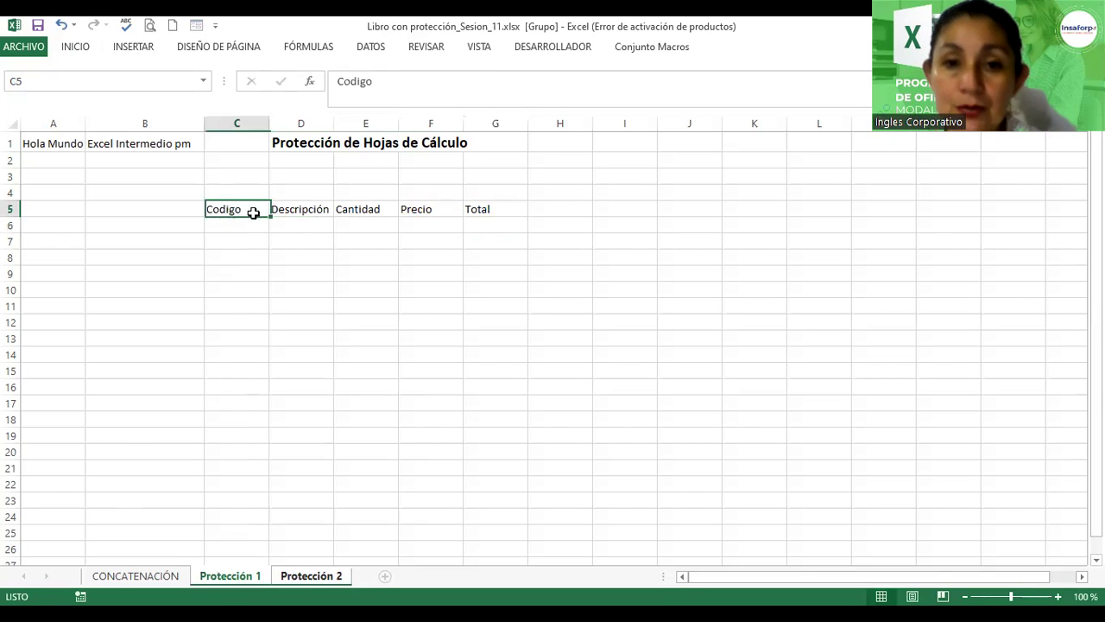
left_click_drag(253, 213, 508, 312)
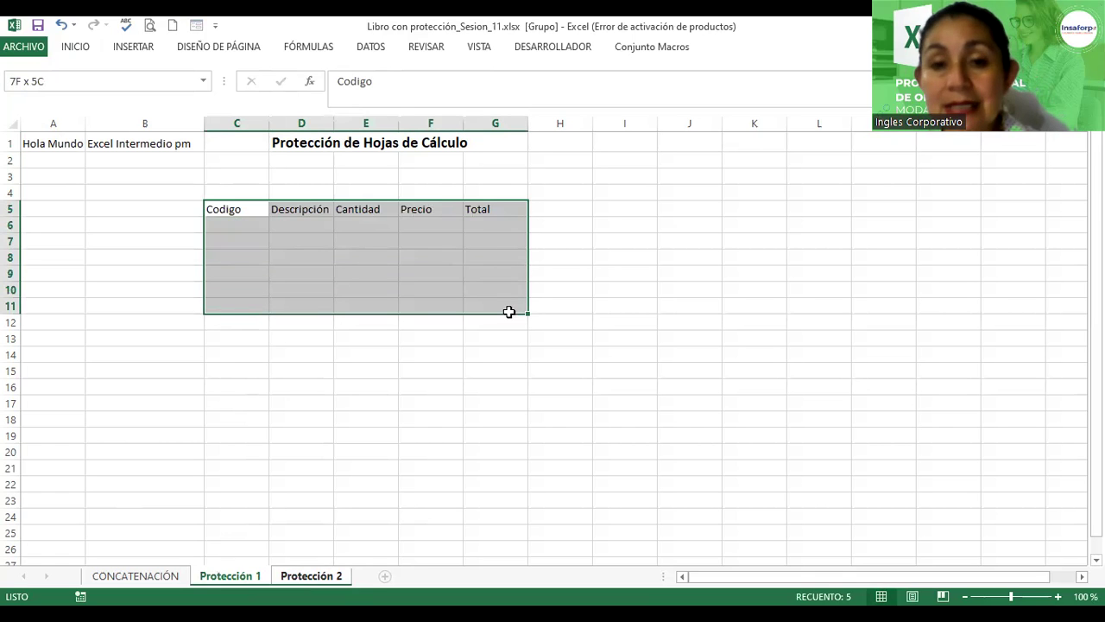
Make the table text bold, underlined, size 14 and centred, then autofit columns D and E.
left_click(76, 49)
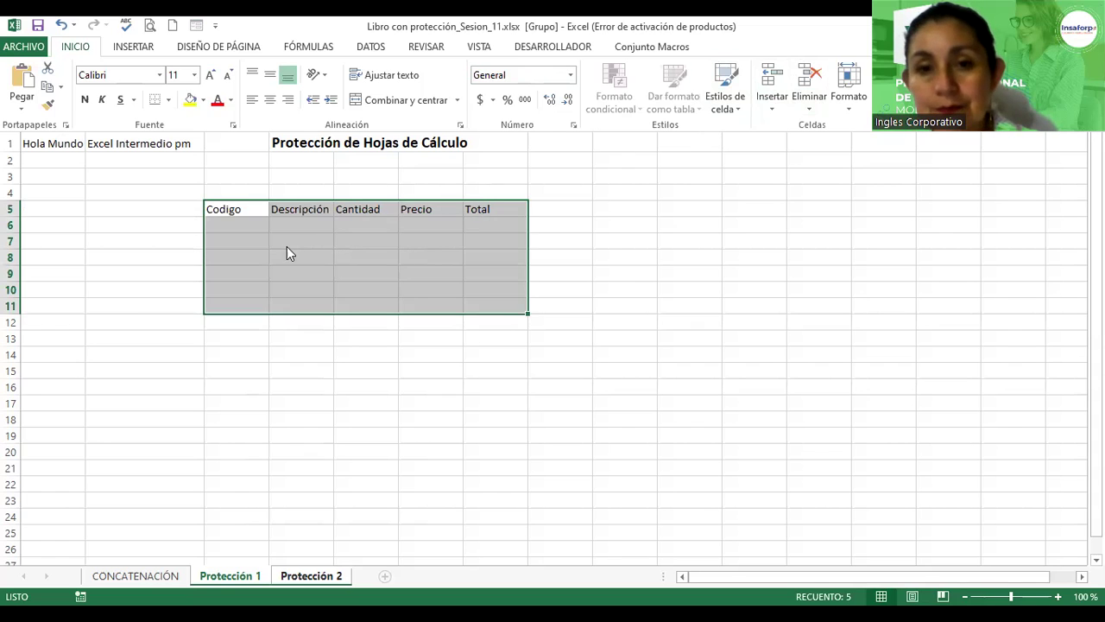
left_click(84, 99)
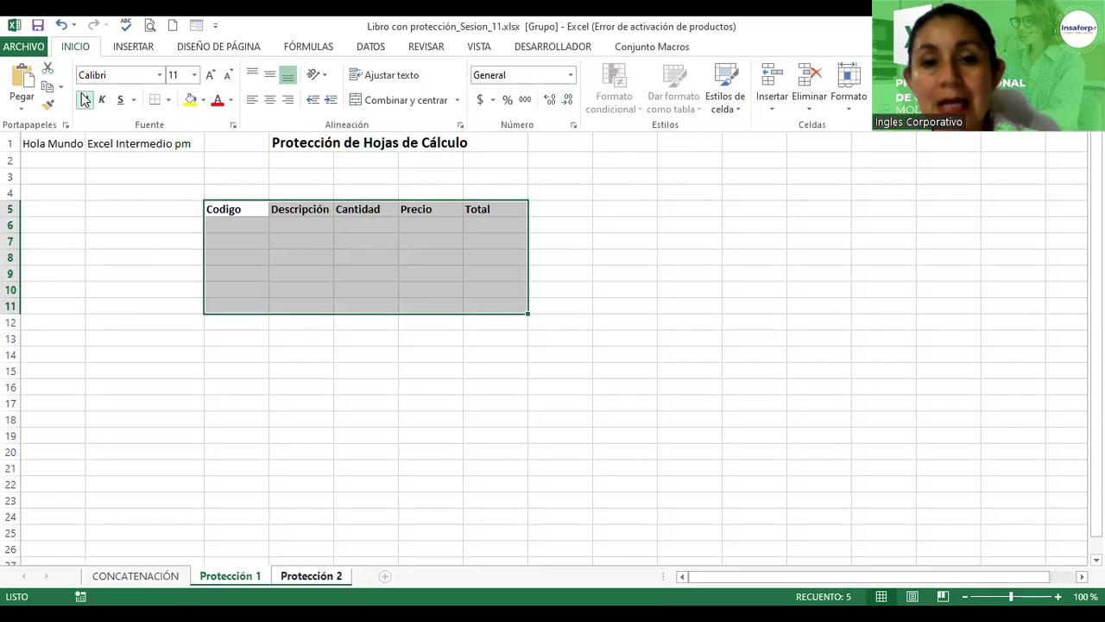
left_click(121, 100)
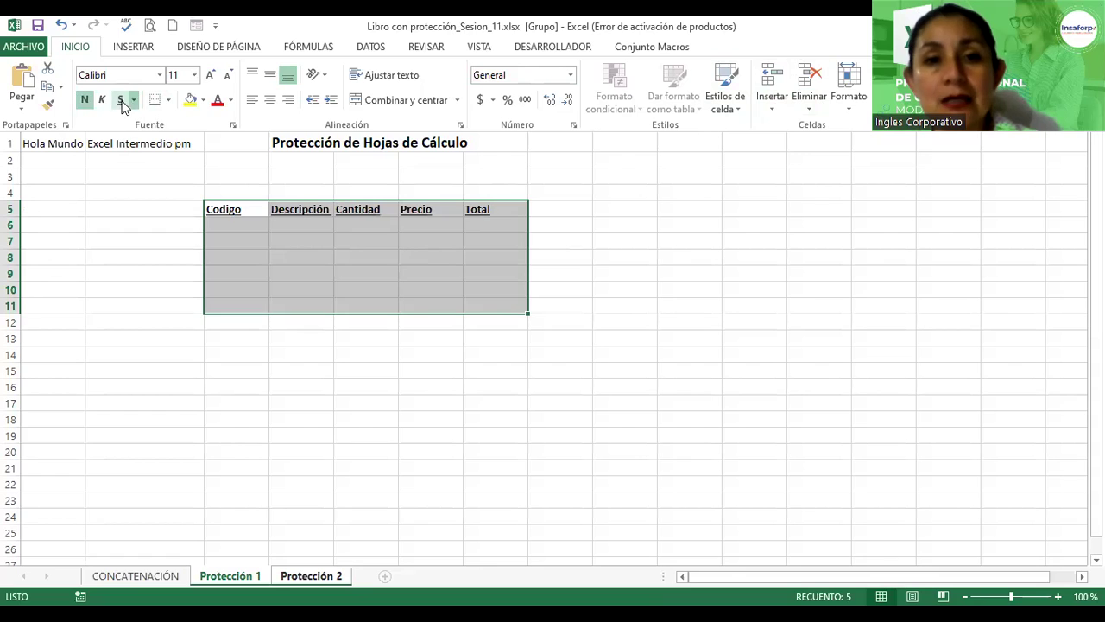
left_click(212, 75)
left_click(212, 75)
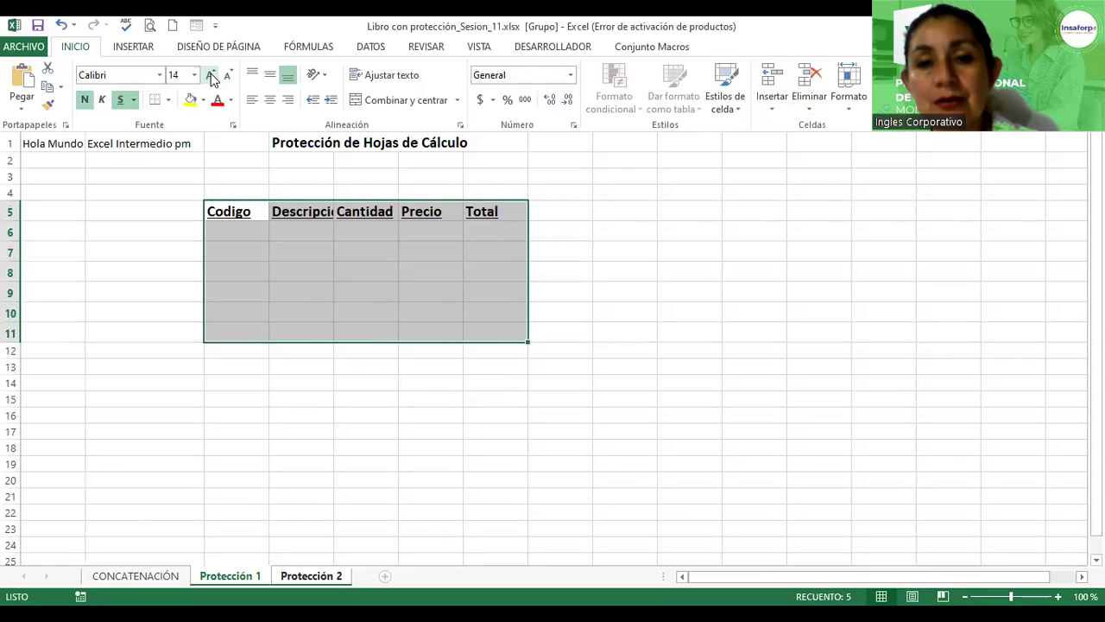
left_click(271, 99)
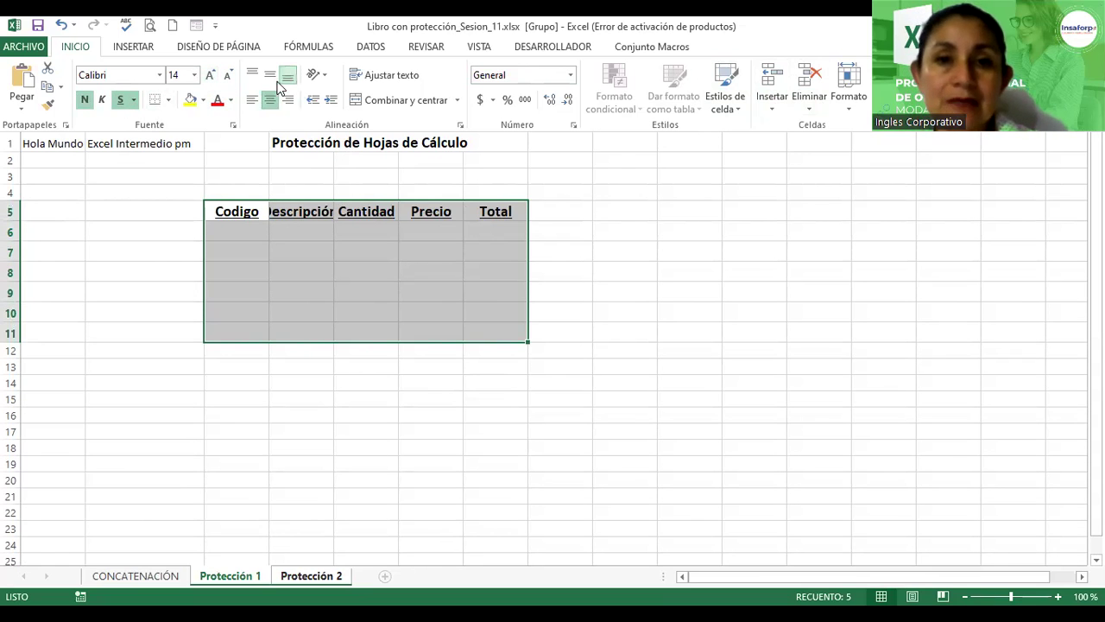
key("ctrl+F1")
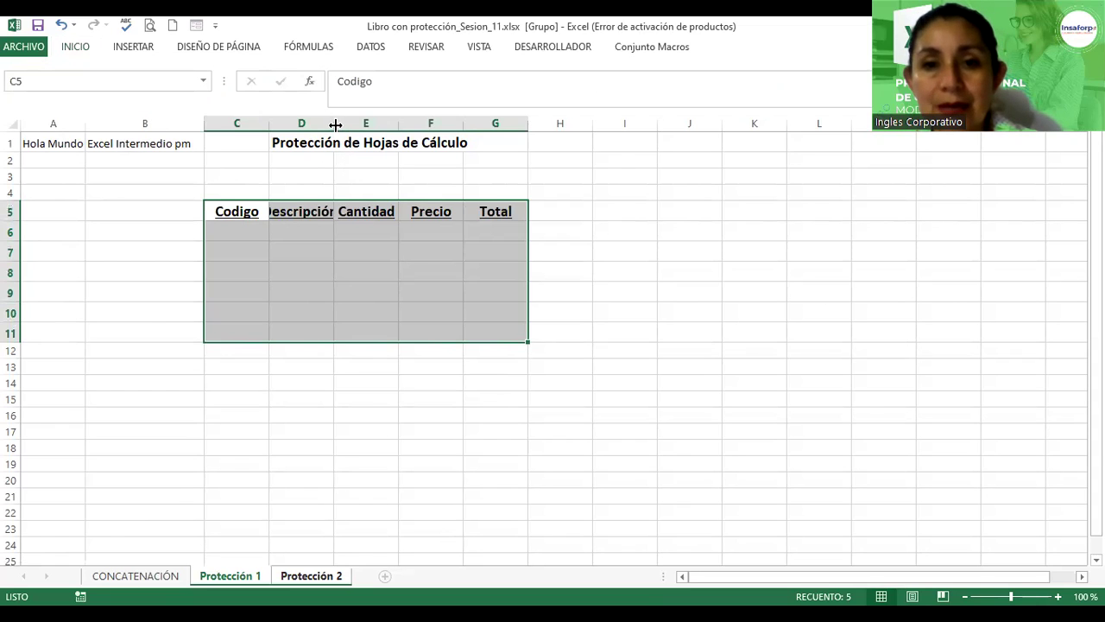
double_click(335, 125)
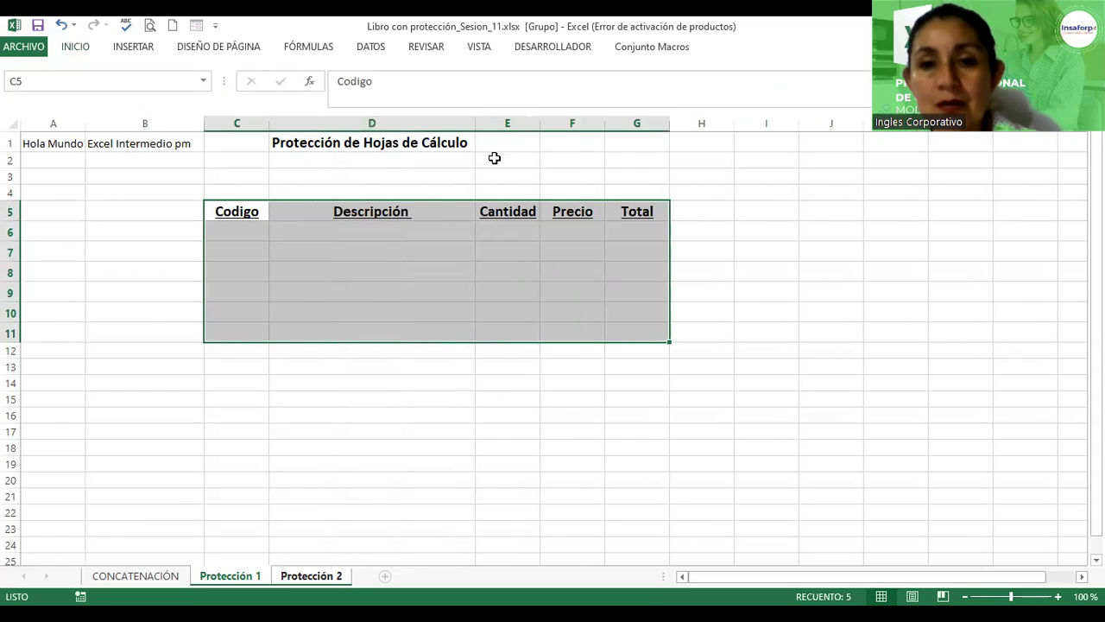
double_click(552, 124)
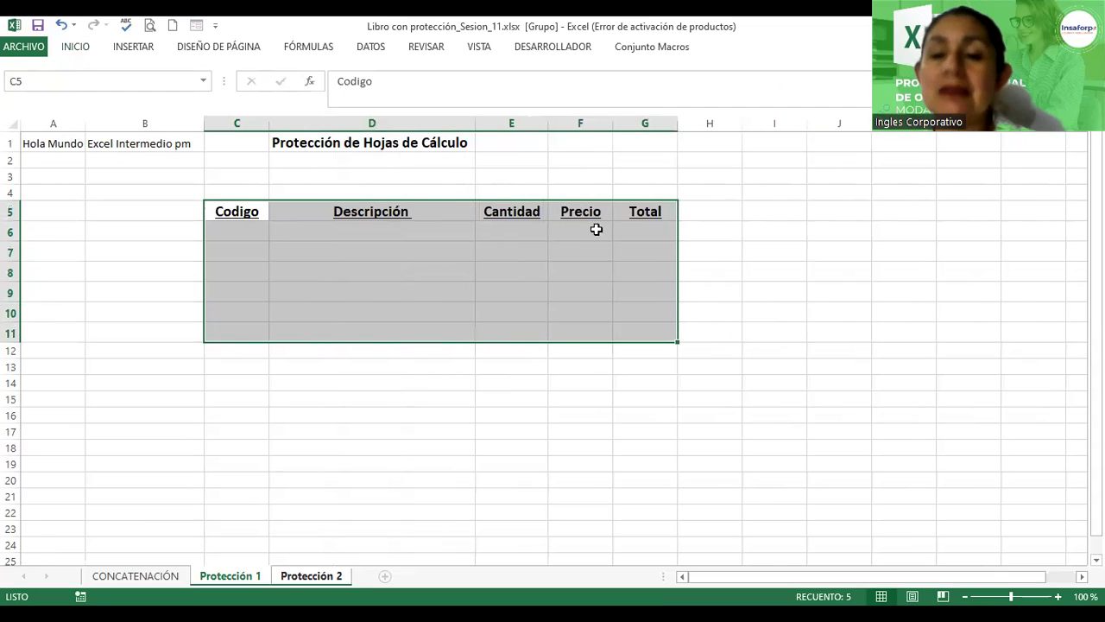
Give C5:G11 all borders plus a thick outside border.
left_click(73, 47)
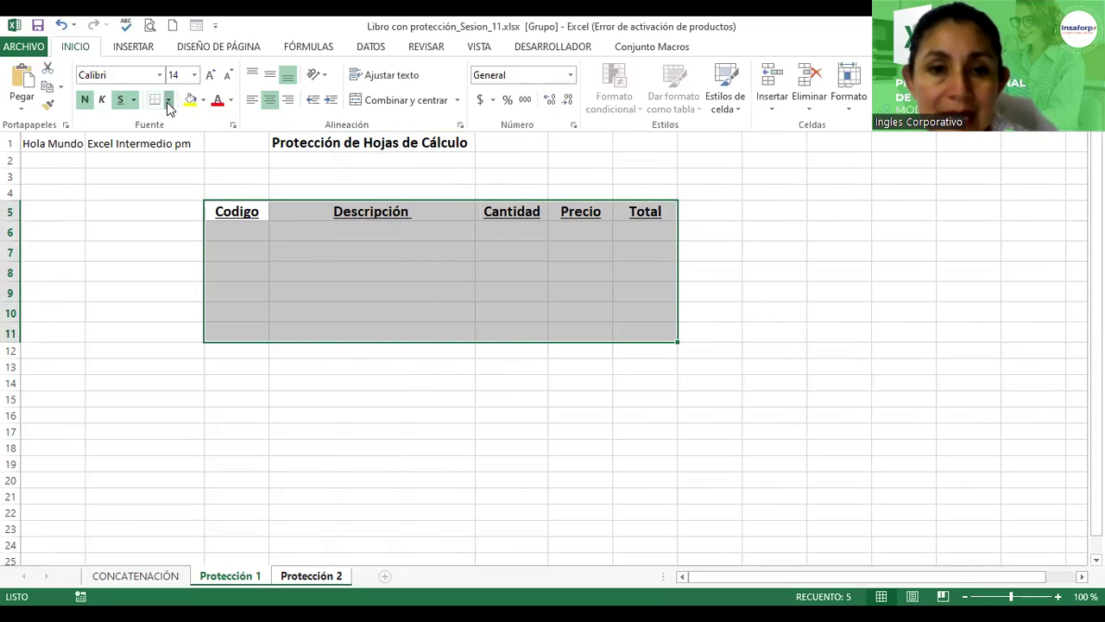
left_click(169, 101)
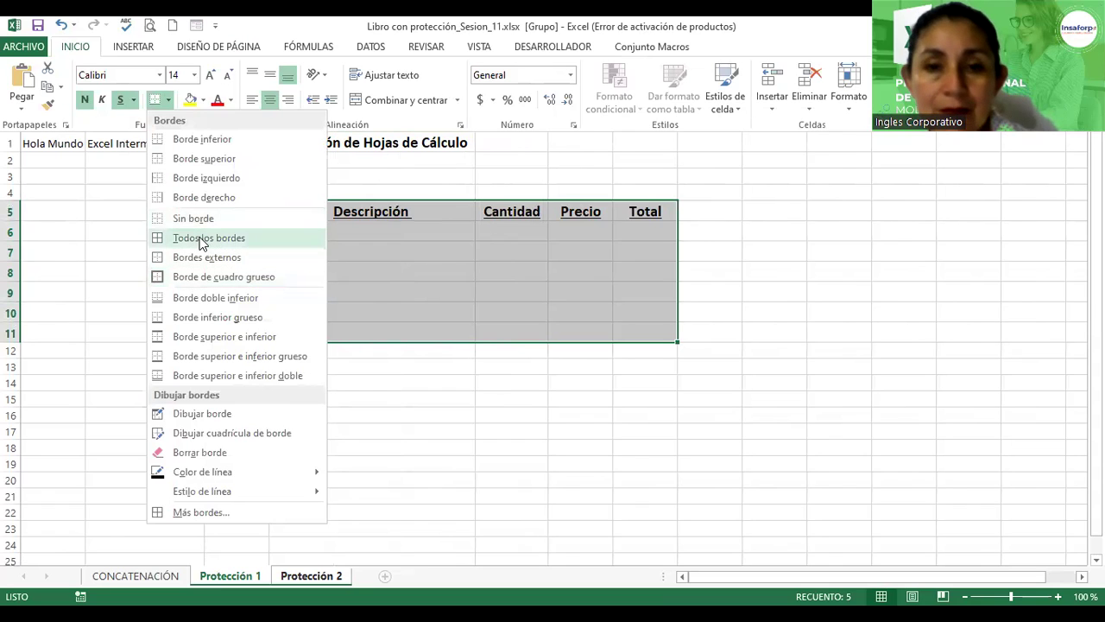
left_click(157, 105)
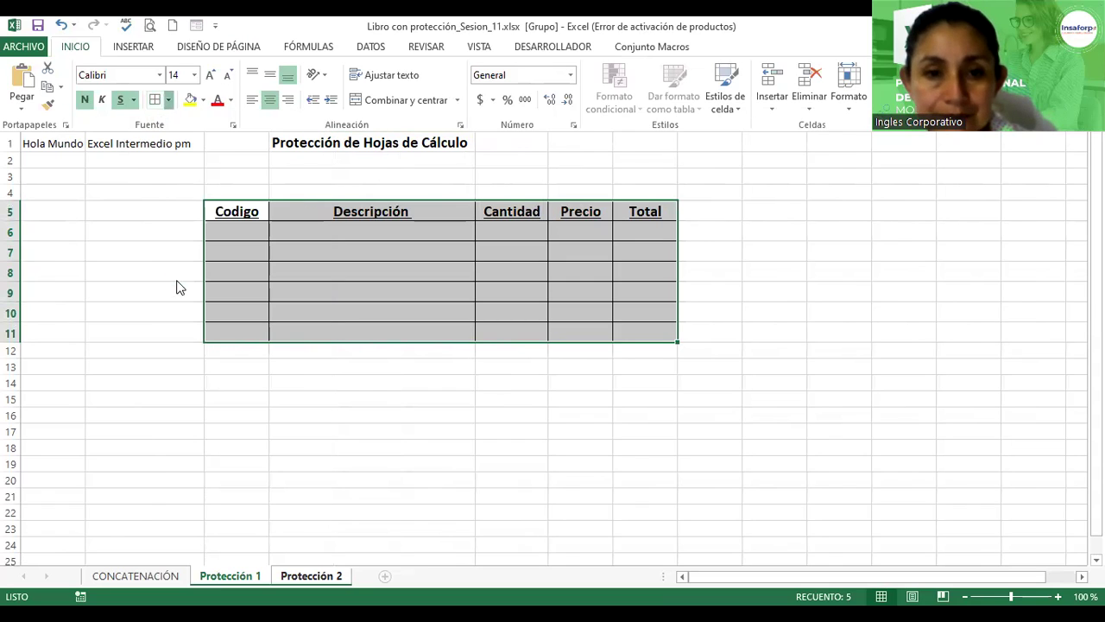
left_click(169, 99)
left_click(179, 278)
Fill the header row C5:G5 with yellow.
left_click(239, 212)
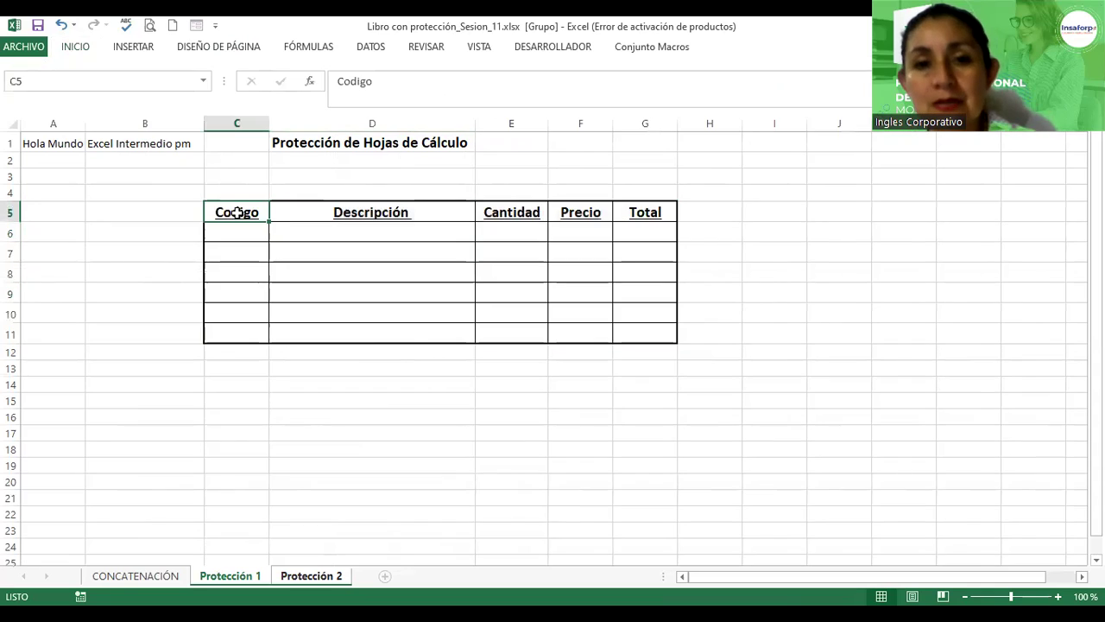
left_click_drag(239, 213, 652, 212)
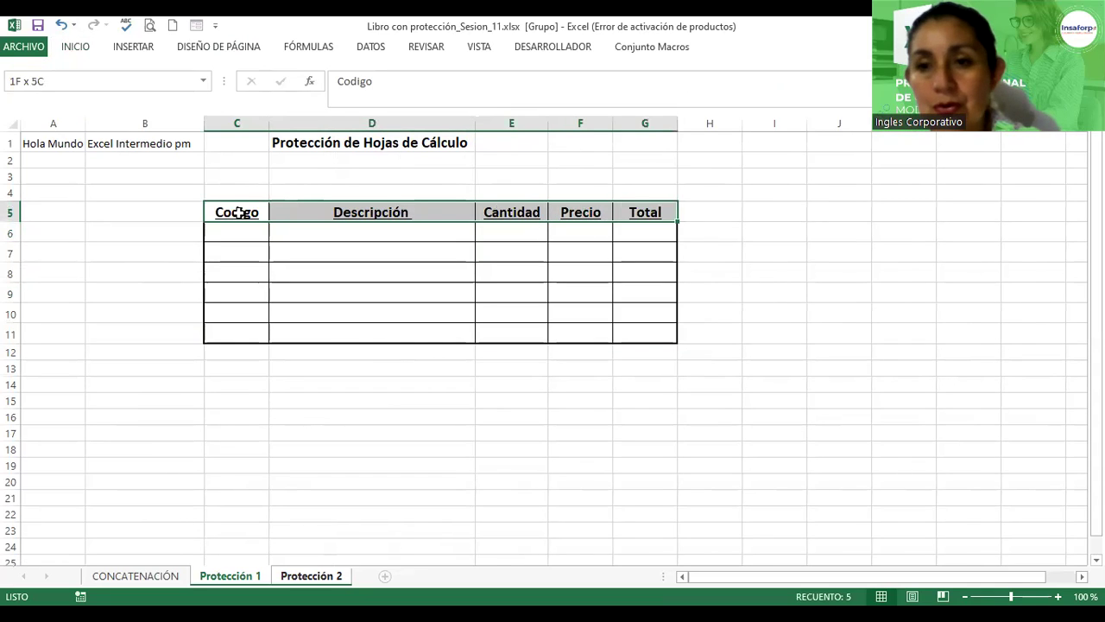
left_click(84, 48)
left_click(192, 100)
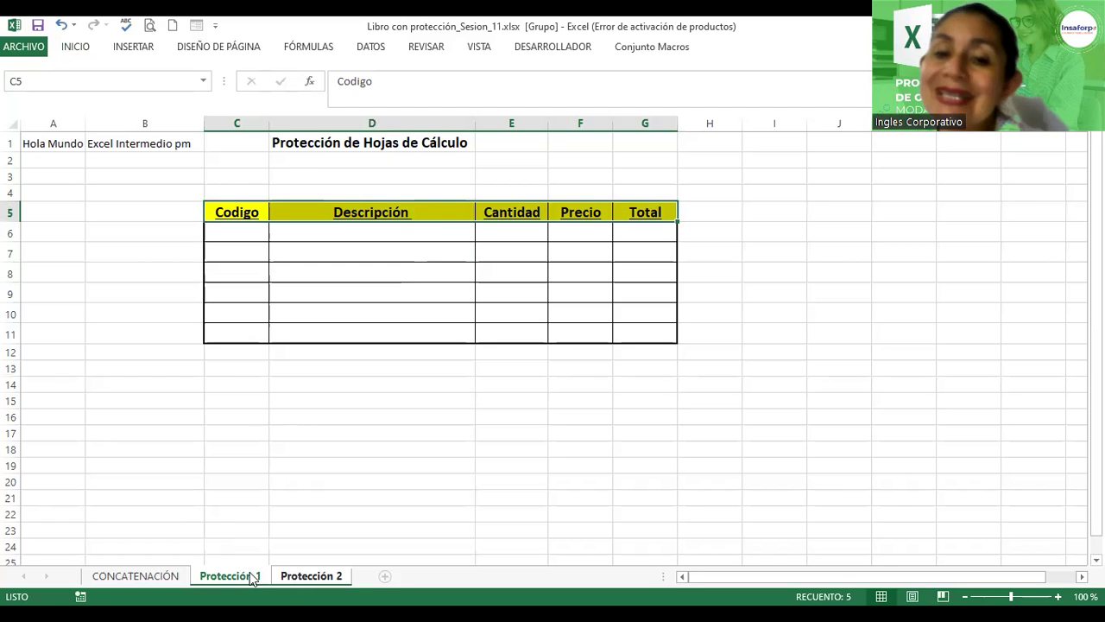
Ungroup the Protección sheets and compare their tables, leaving cell D21 selected on Protección 2.
right_click(294, 576)
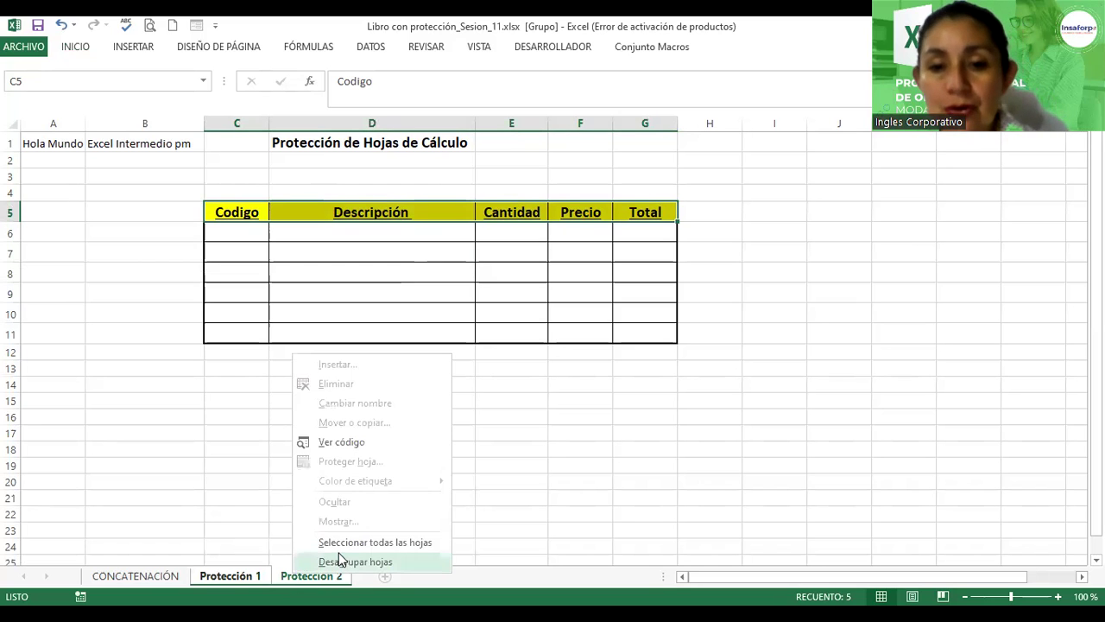
left_click(337, 561)
left_click(246, 578)
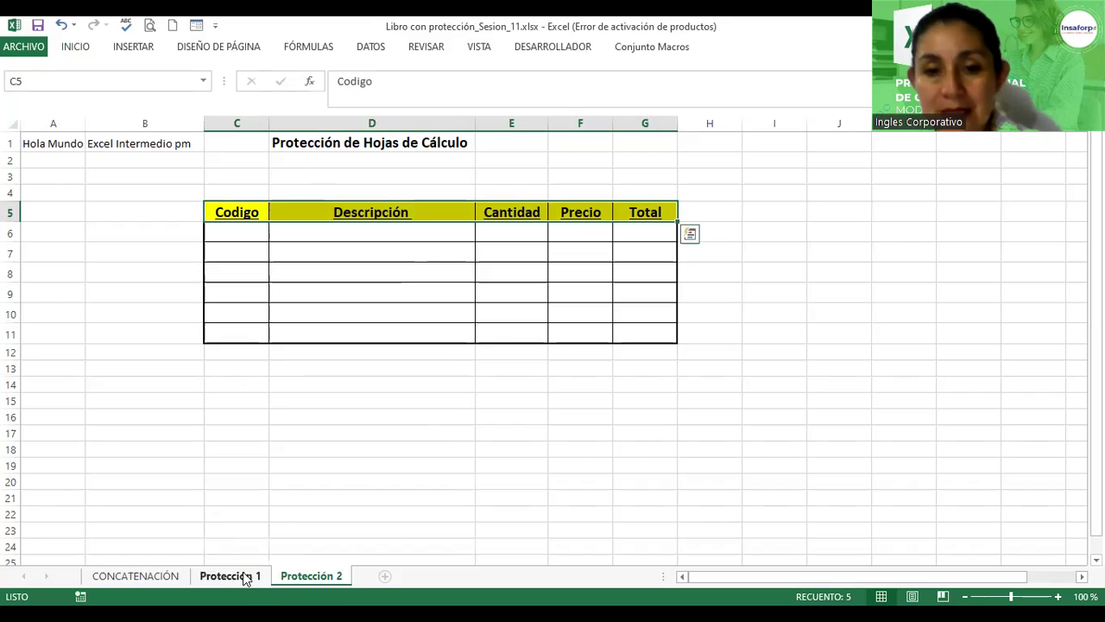
left_click(292, 577)
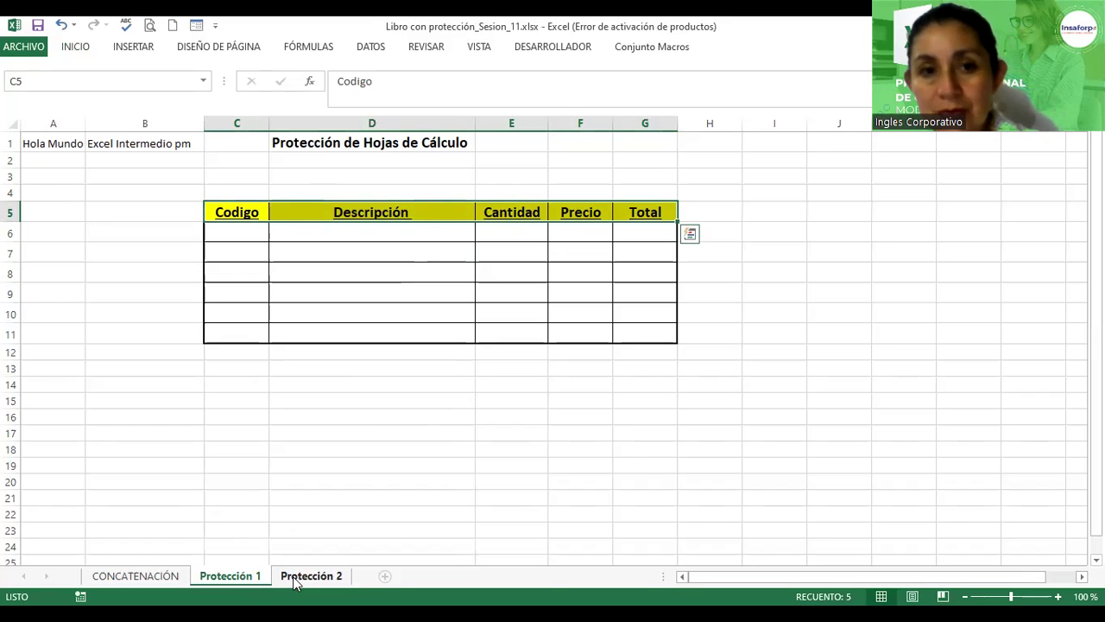
left_click(259, 578)
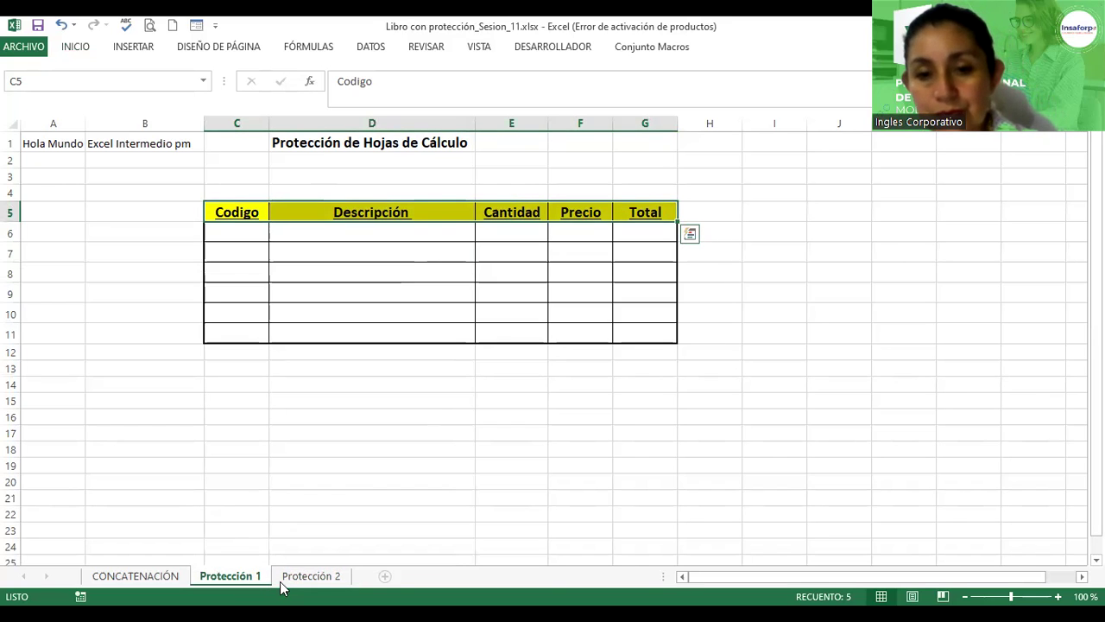
left_click(292, 580)
left_click(276, 494)
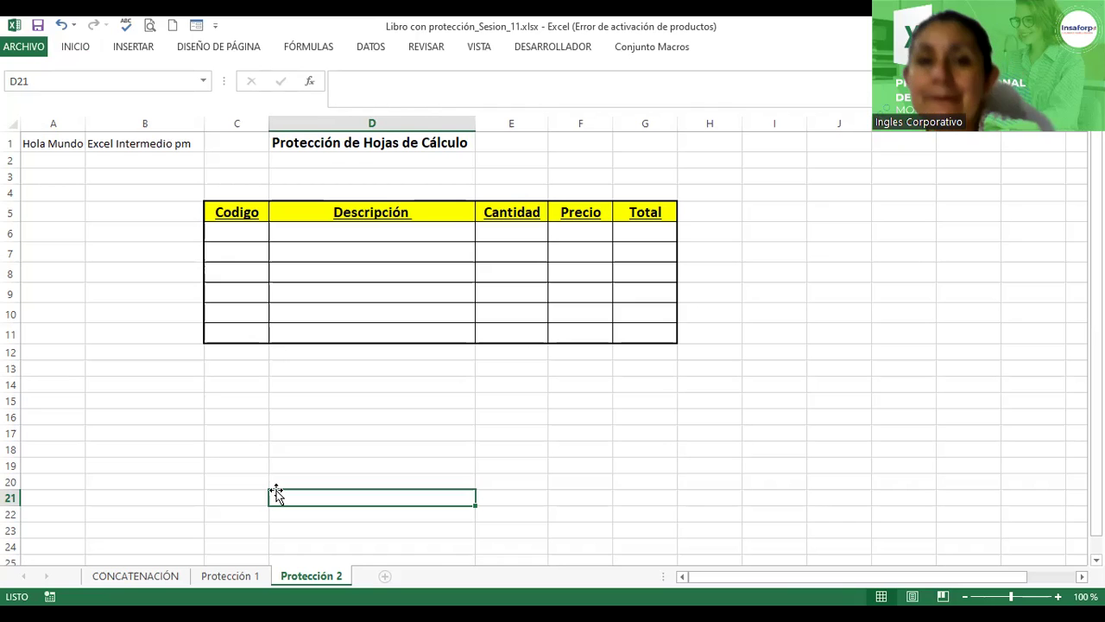
Go to the CONCATENACIÓN sheet showing the FUNCIÓN CONCATENAR table.
left_click(125, 576)
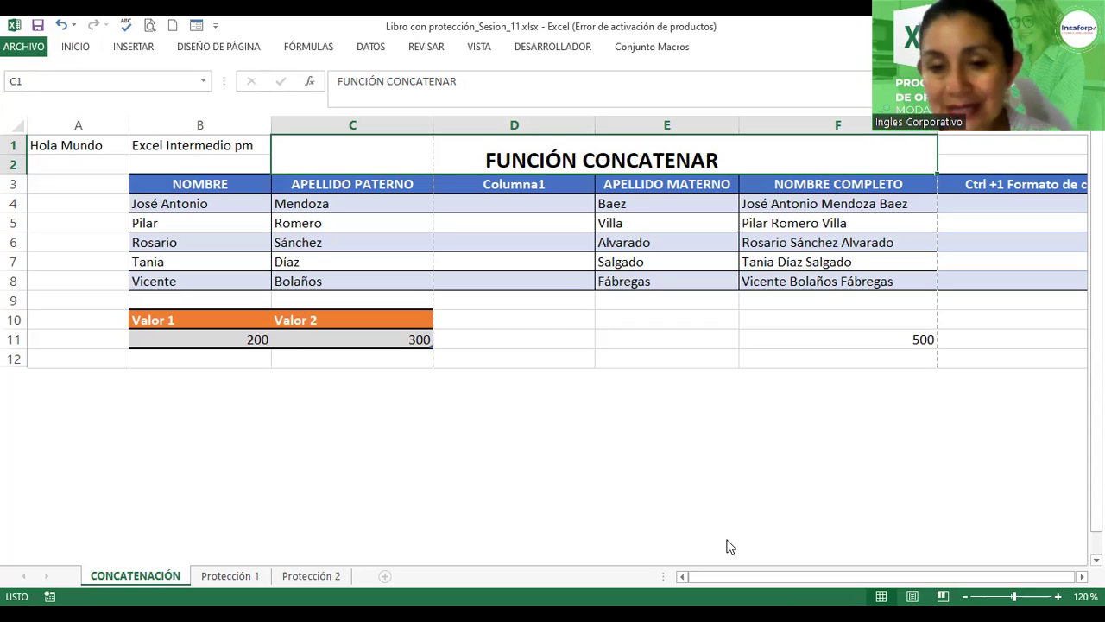
Return to the Protección 1 sheet and view its Proteger hoja tab menu option.
left_click(217, 573)
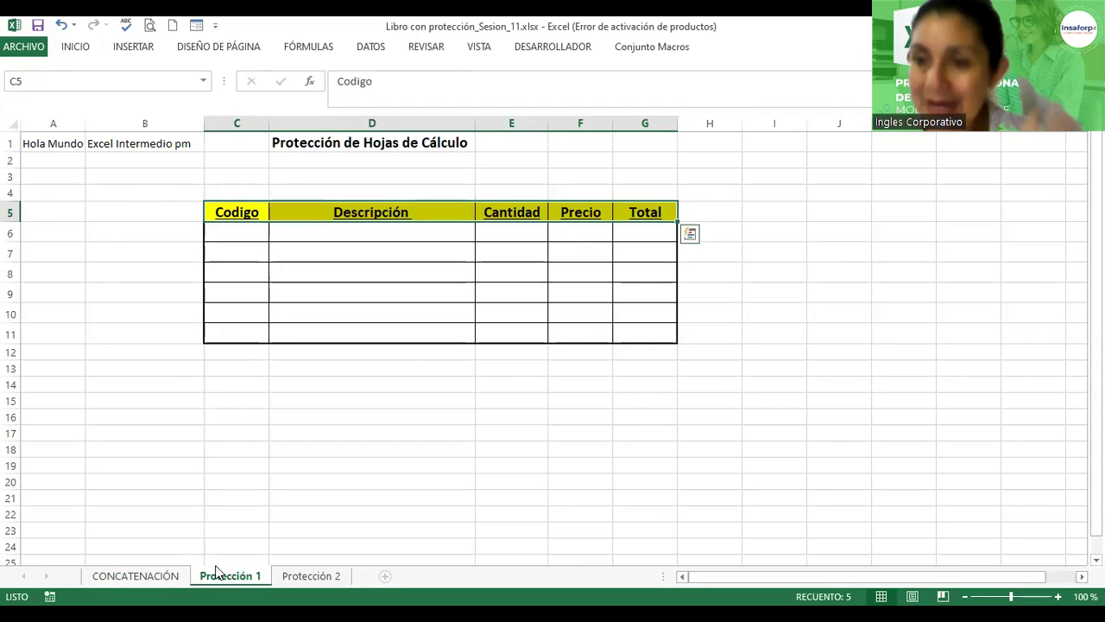
right_click(216, 573)
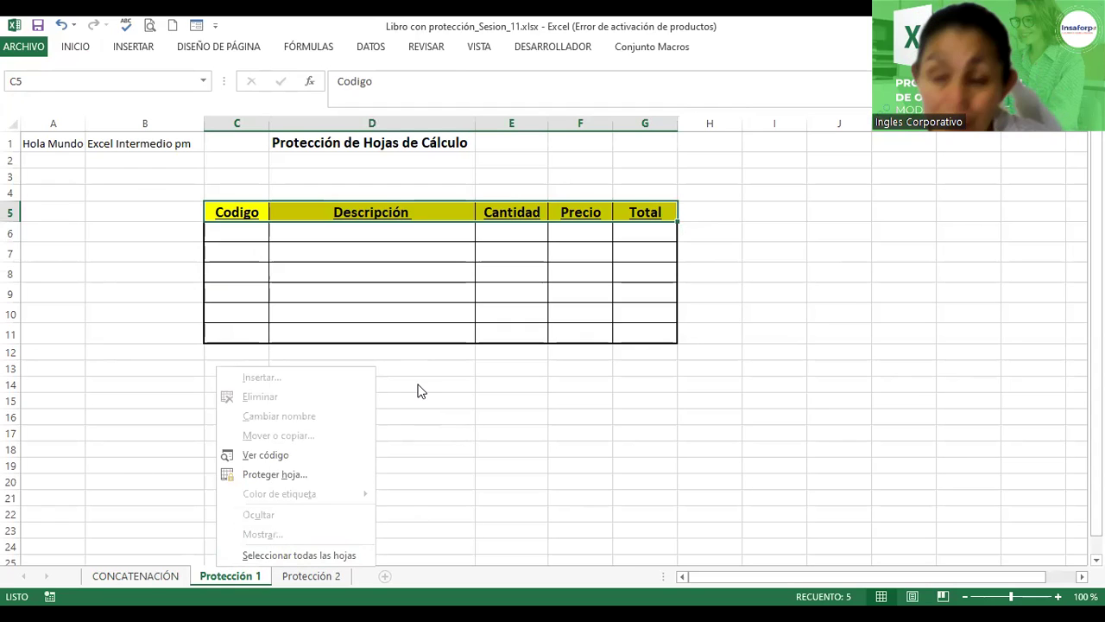
left_click(415, 67)
Review the REVISAR tab's protection commands such as Proteger libro, then select cell D7.
left_click(426, 47)
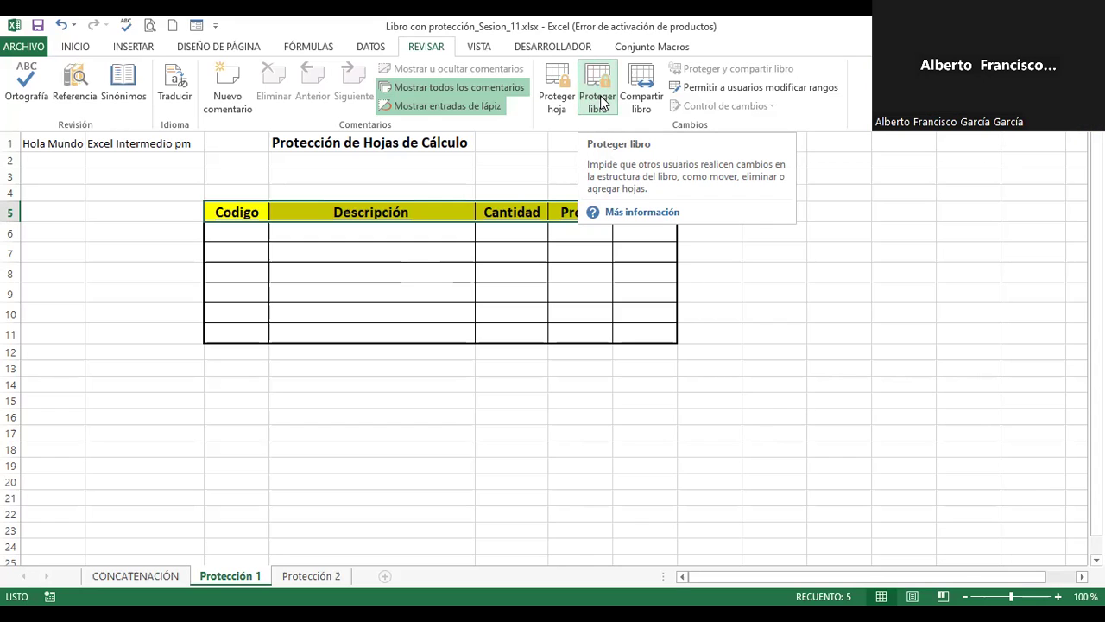
left_click(370, 260)
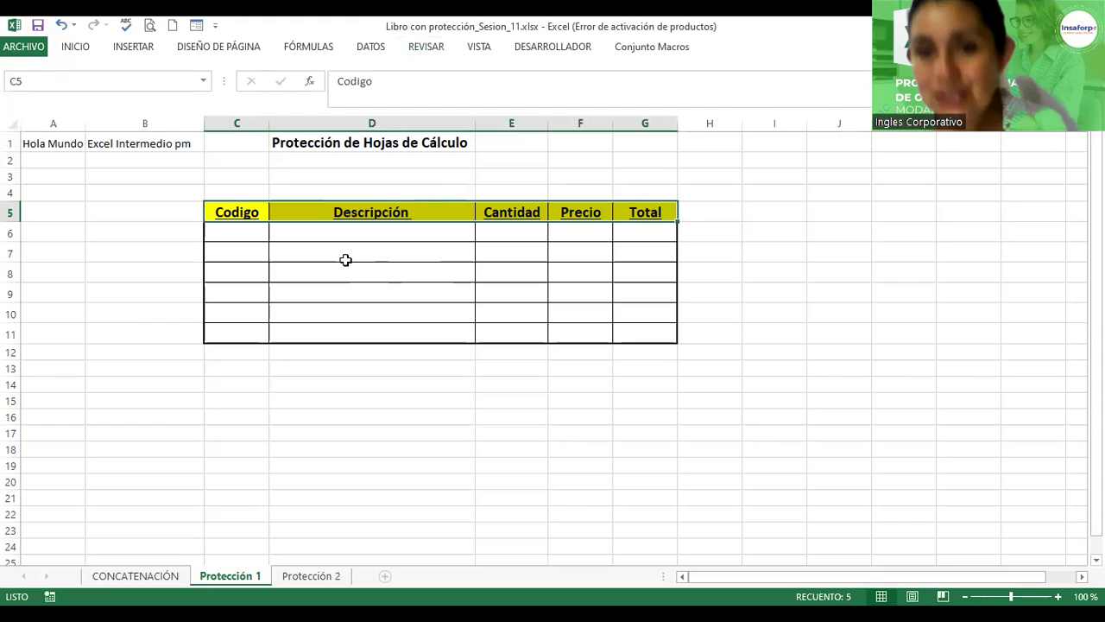
left_click(348, 260)
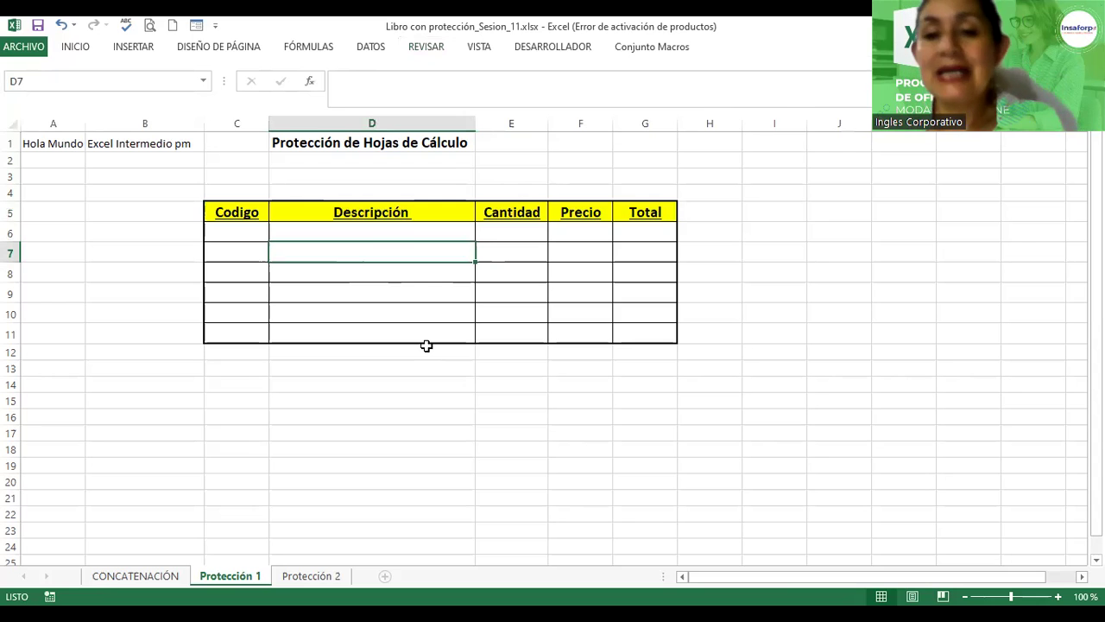